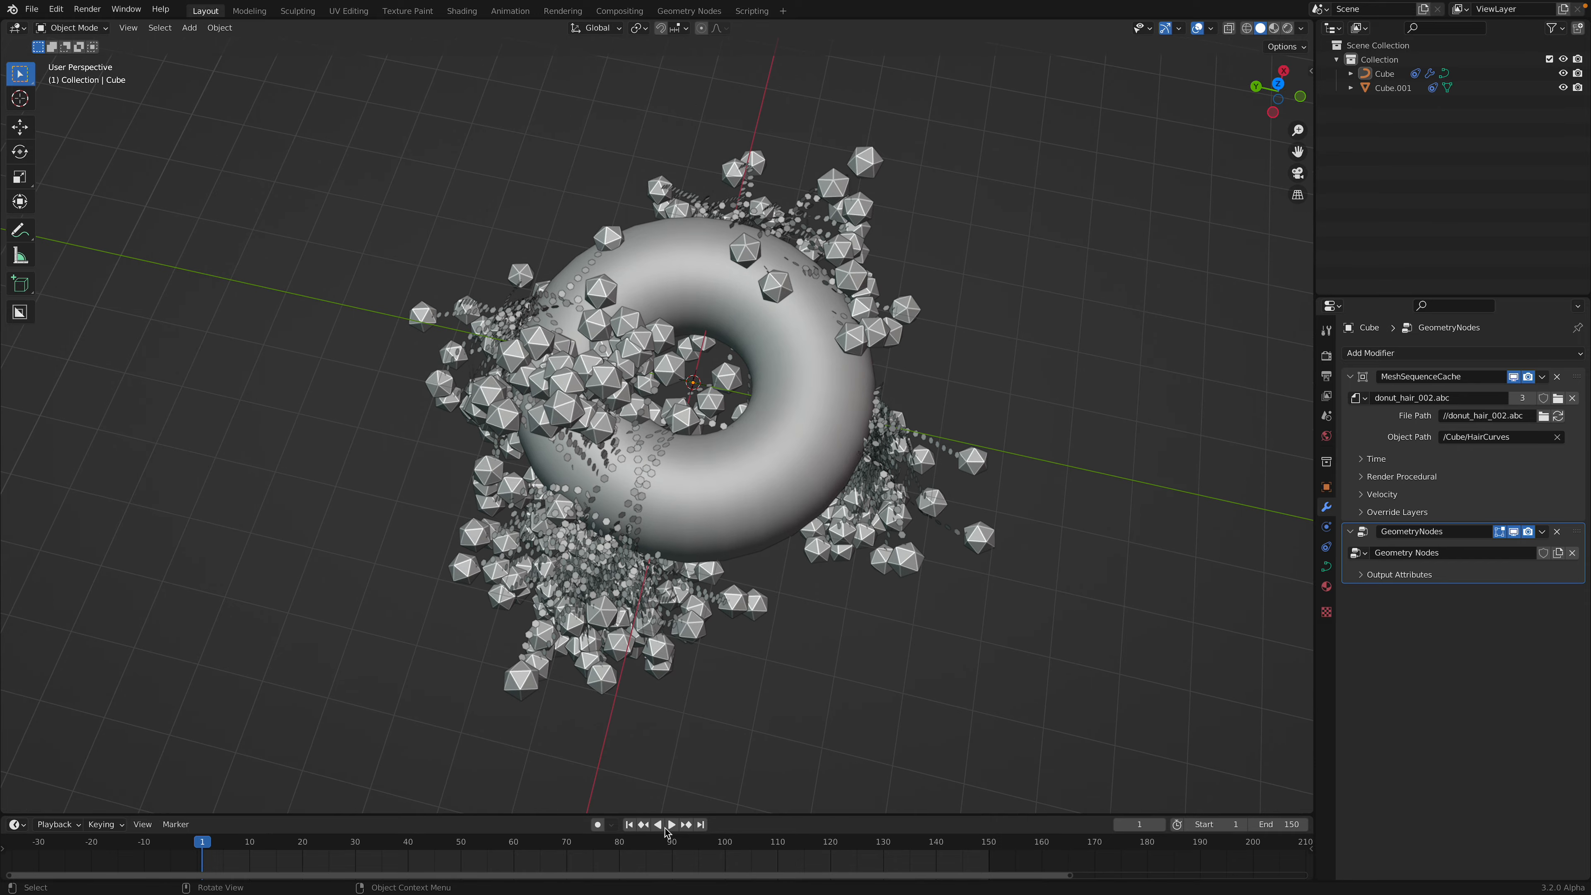
Play back the baked donut hair animation, scrub to frame 120 and inspect the selected hair object
click(669, 826)
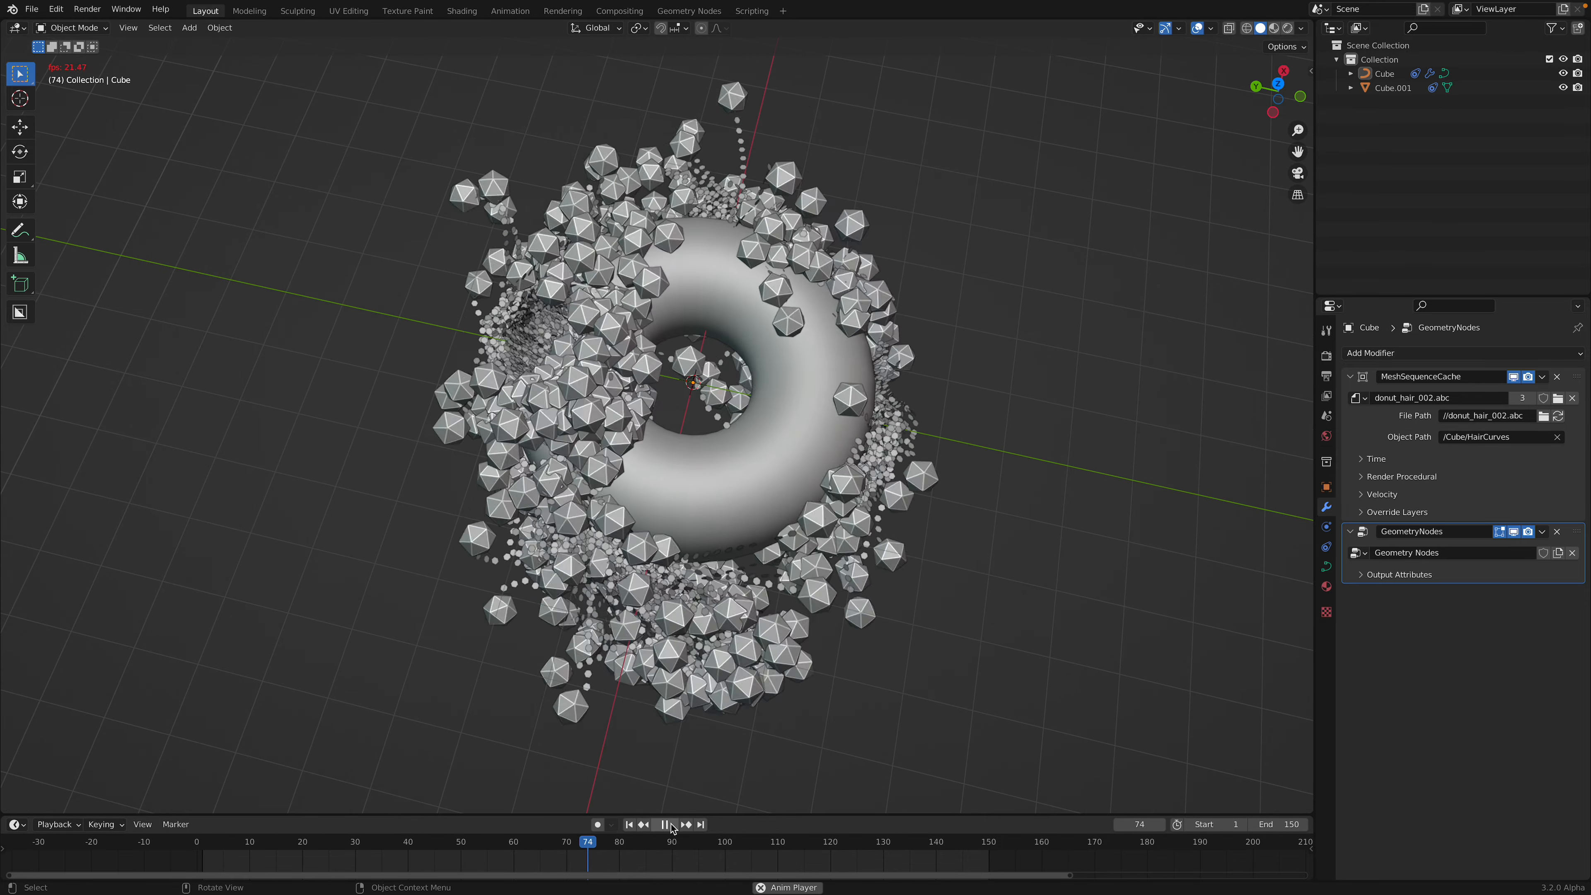
key(space)
drag(700, 843, 831, 850)
click(950, 454)
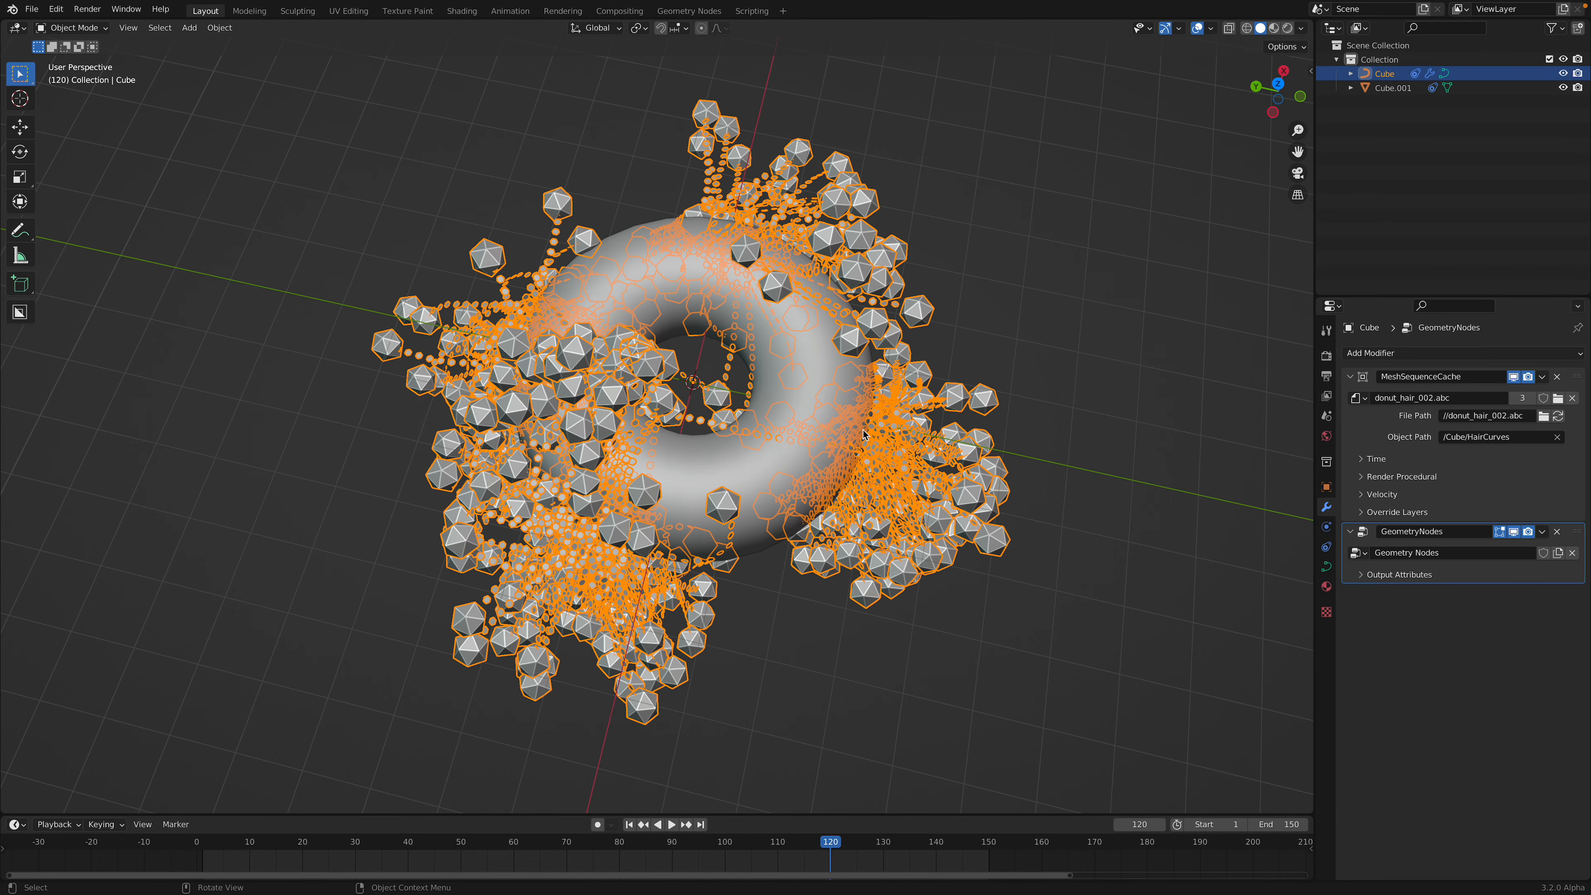
middle_drag(864, 434, 914, 439)
click(1499, 382)
middle_drag(1105, 391, 1002, 416)
Save the current file and start a new General scene
key(ctrl+s)
key(space)
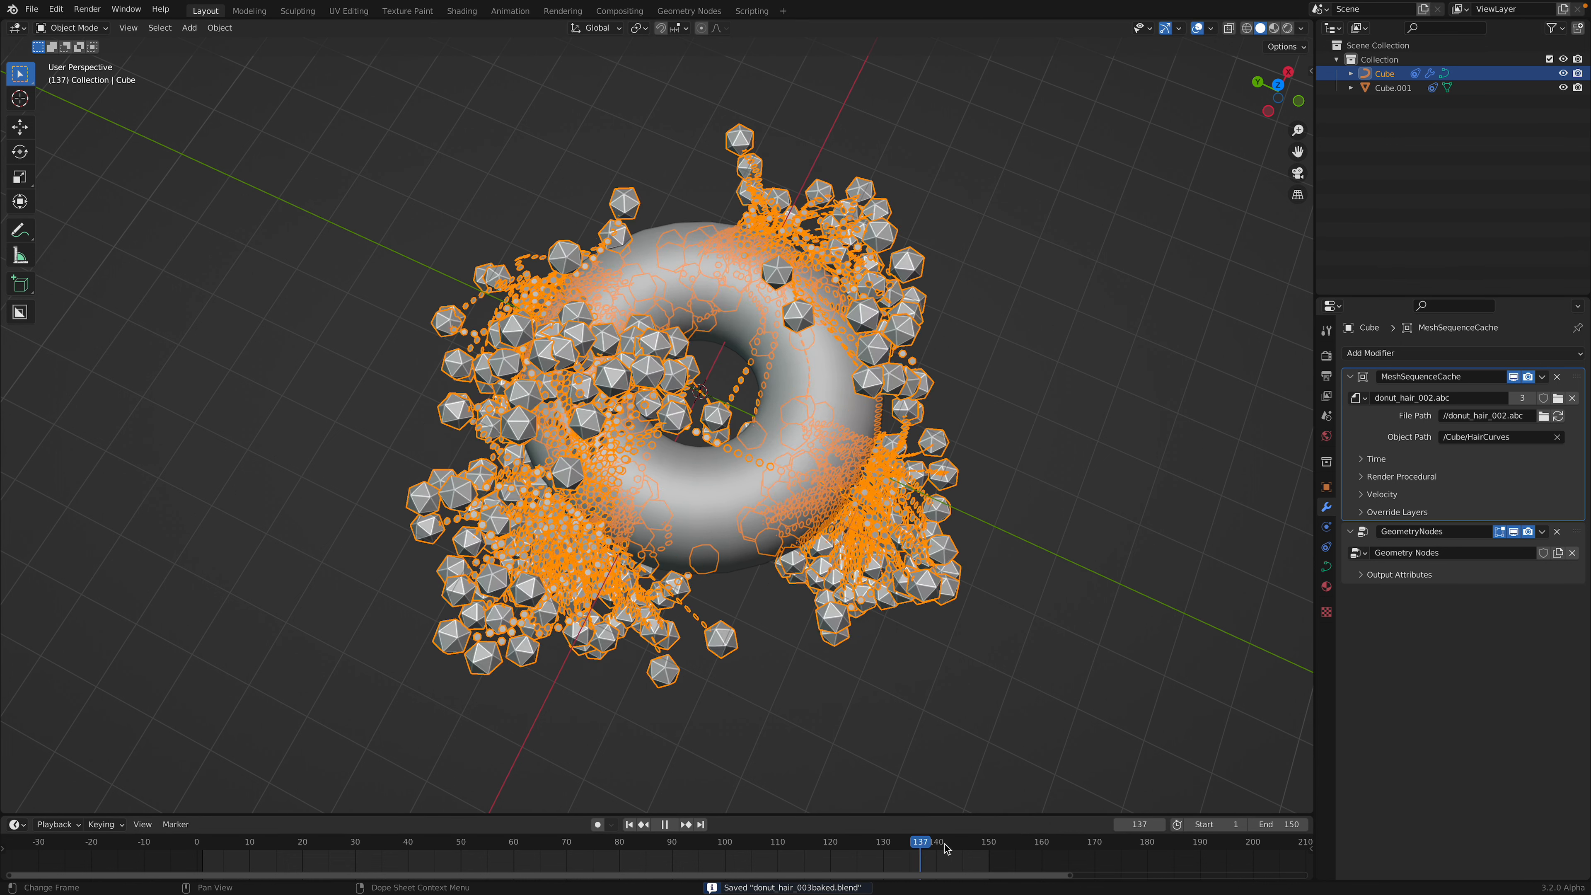
click(33, 10)
mouse_move(44, 25)
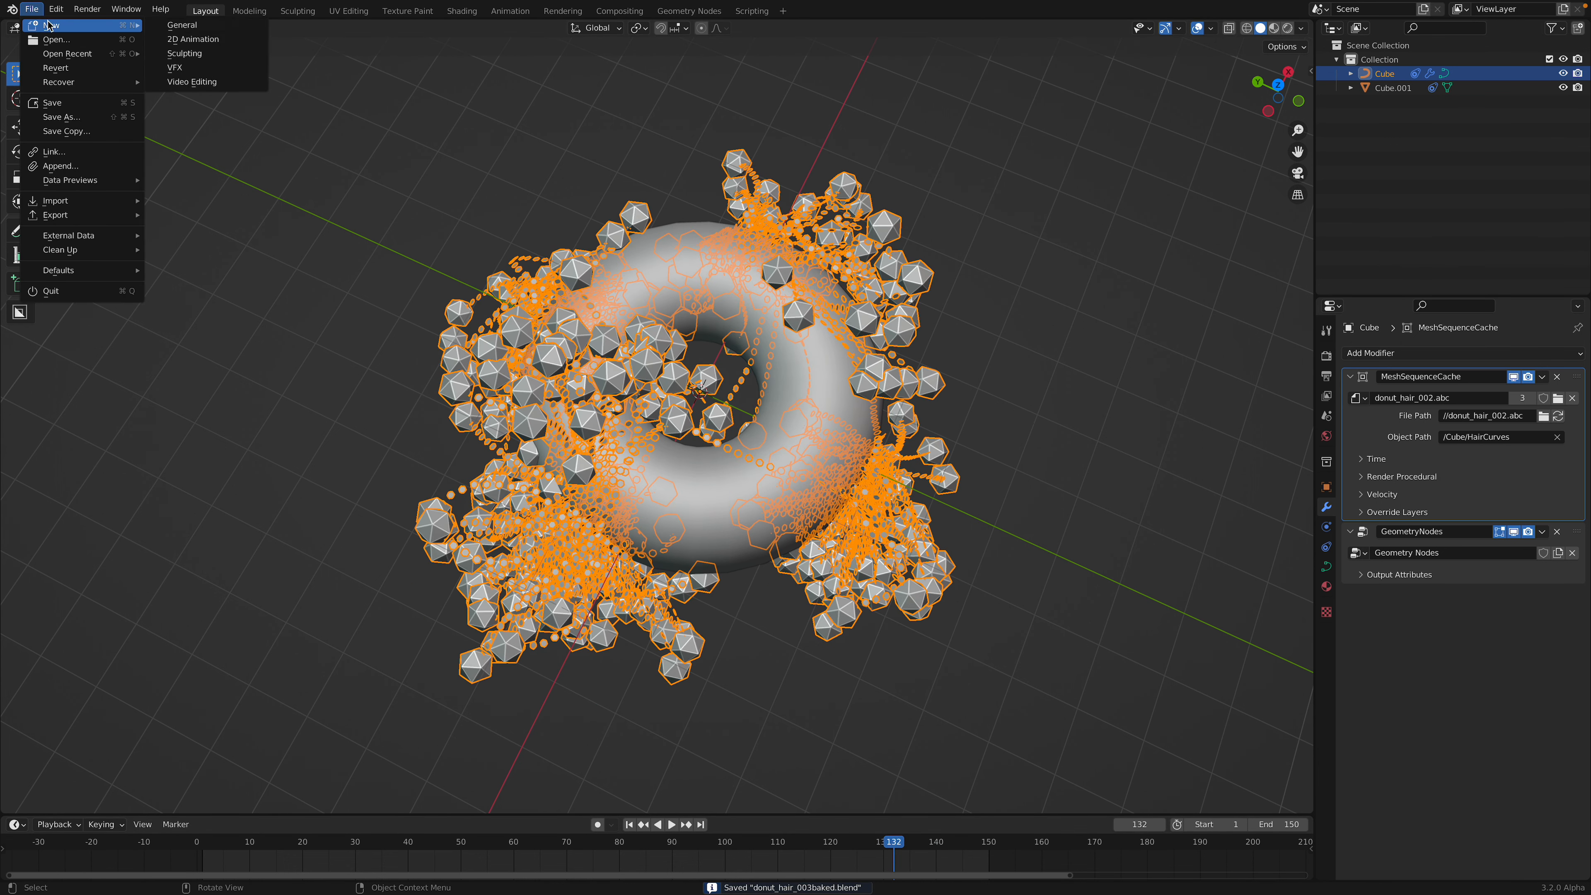
click(188, 27)
click(733, 475)
Delete all the default objects, the camera, cube and light, from the scene
scroll(745, 462, up, 2)
scroll(757, 468, down, 2)
middle_drag(751, 469, 757, 462)
key(a)
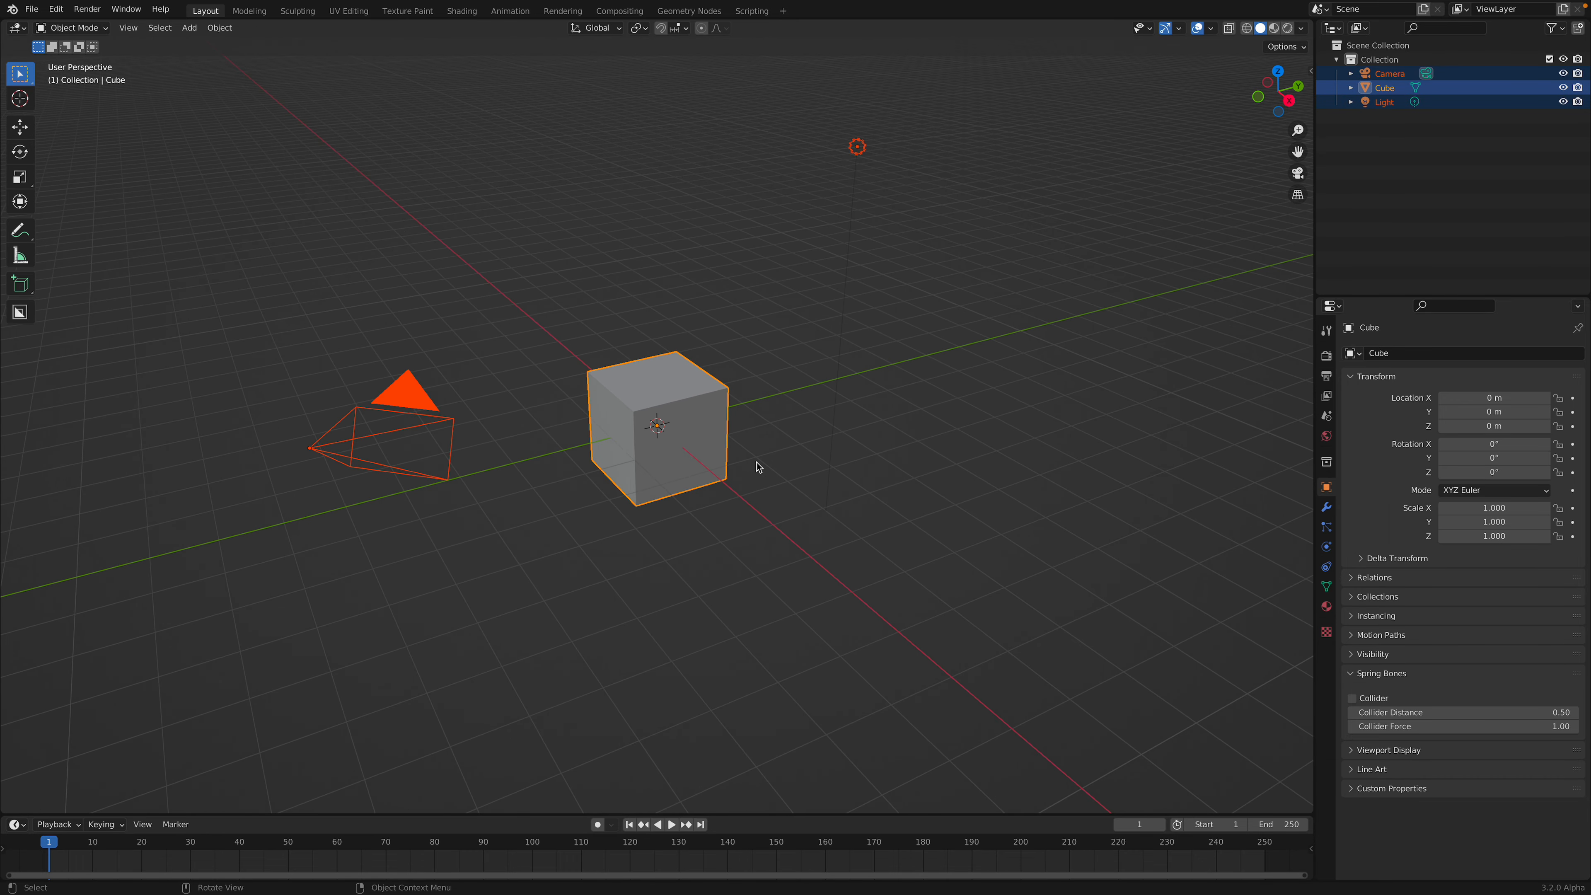
key(alt+a)
key(a)
key(x)
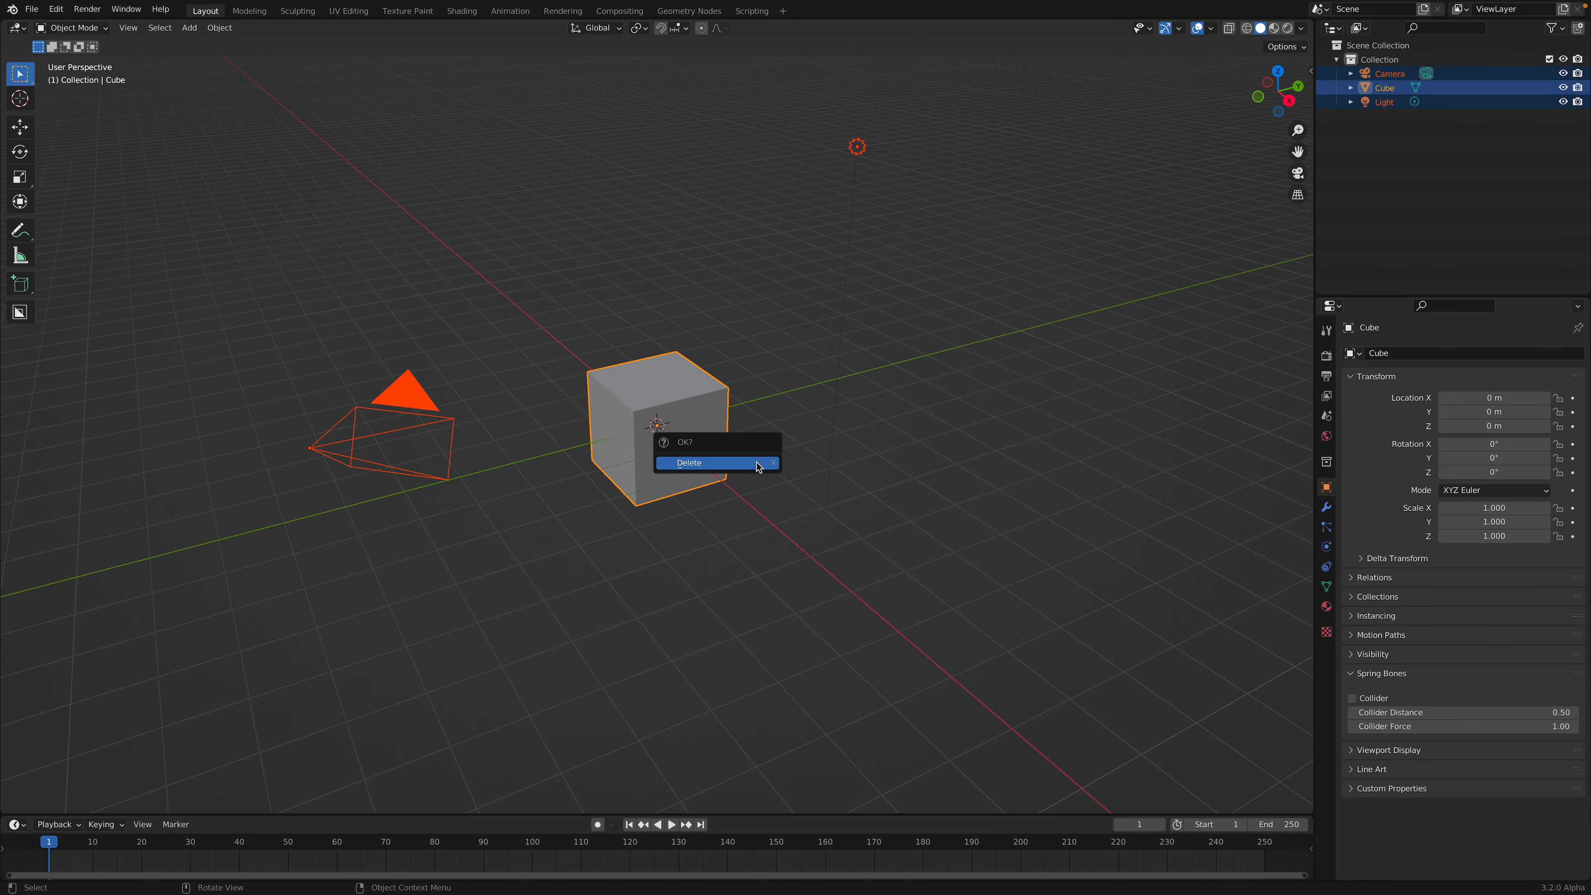
click(755, 461)
Add a torus mesh with 24 major segments and enlarge its radius settings to make a thick donut
key(shift+a)
mouse_move(668, 410)
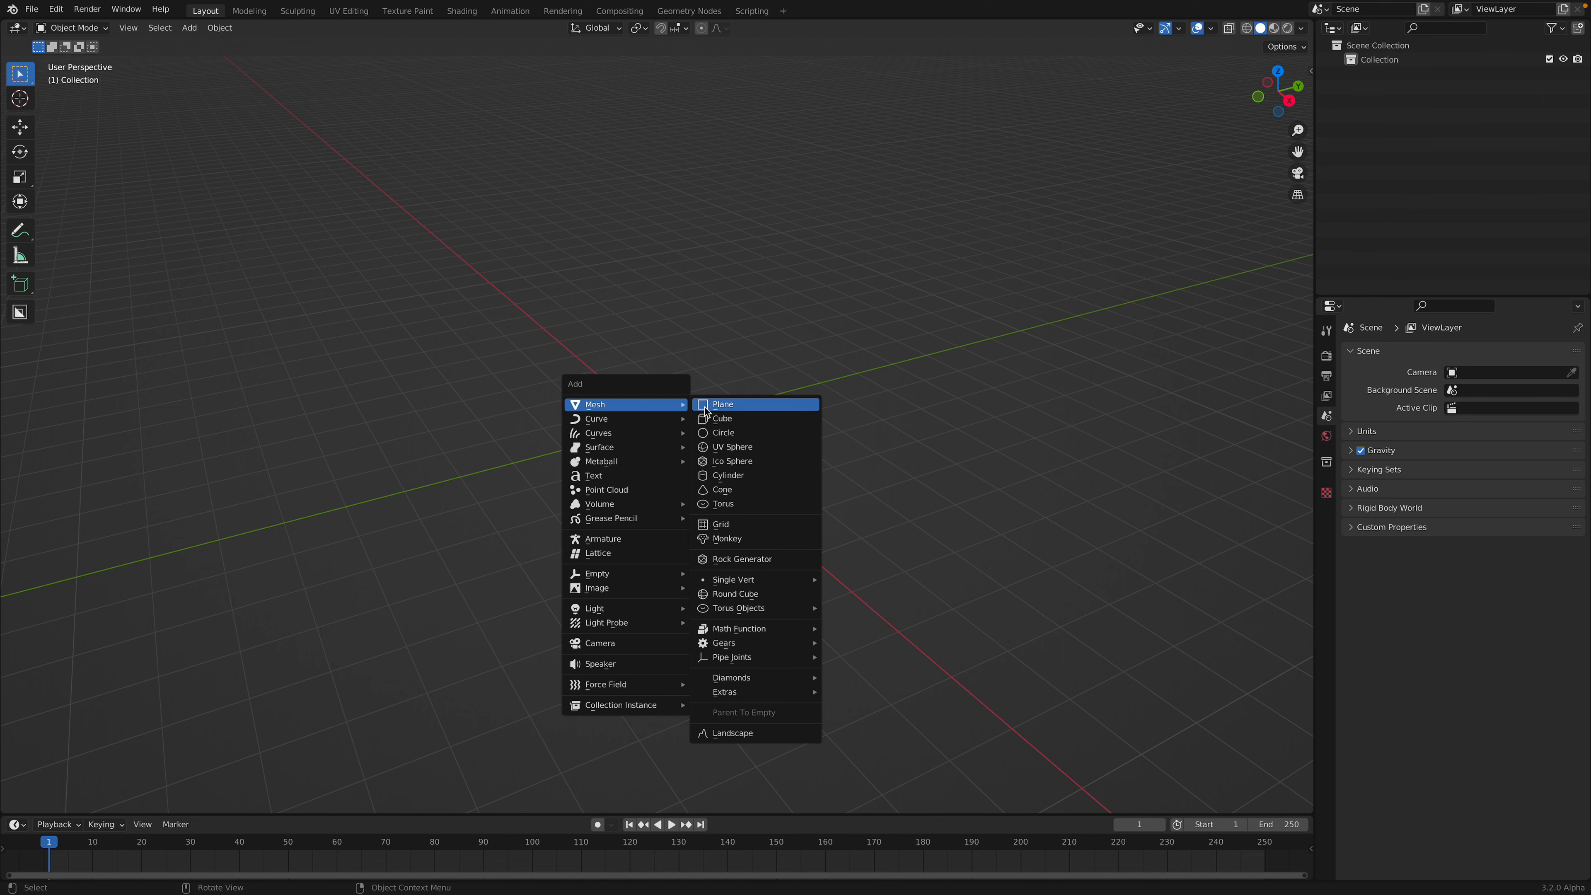
click(739, 505)
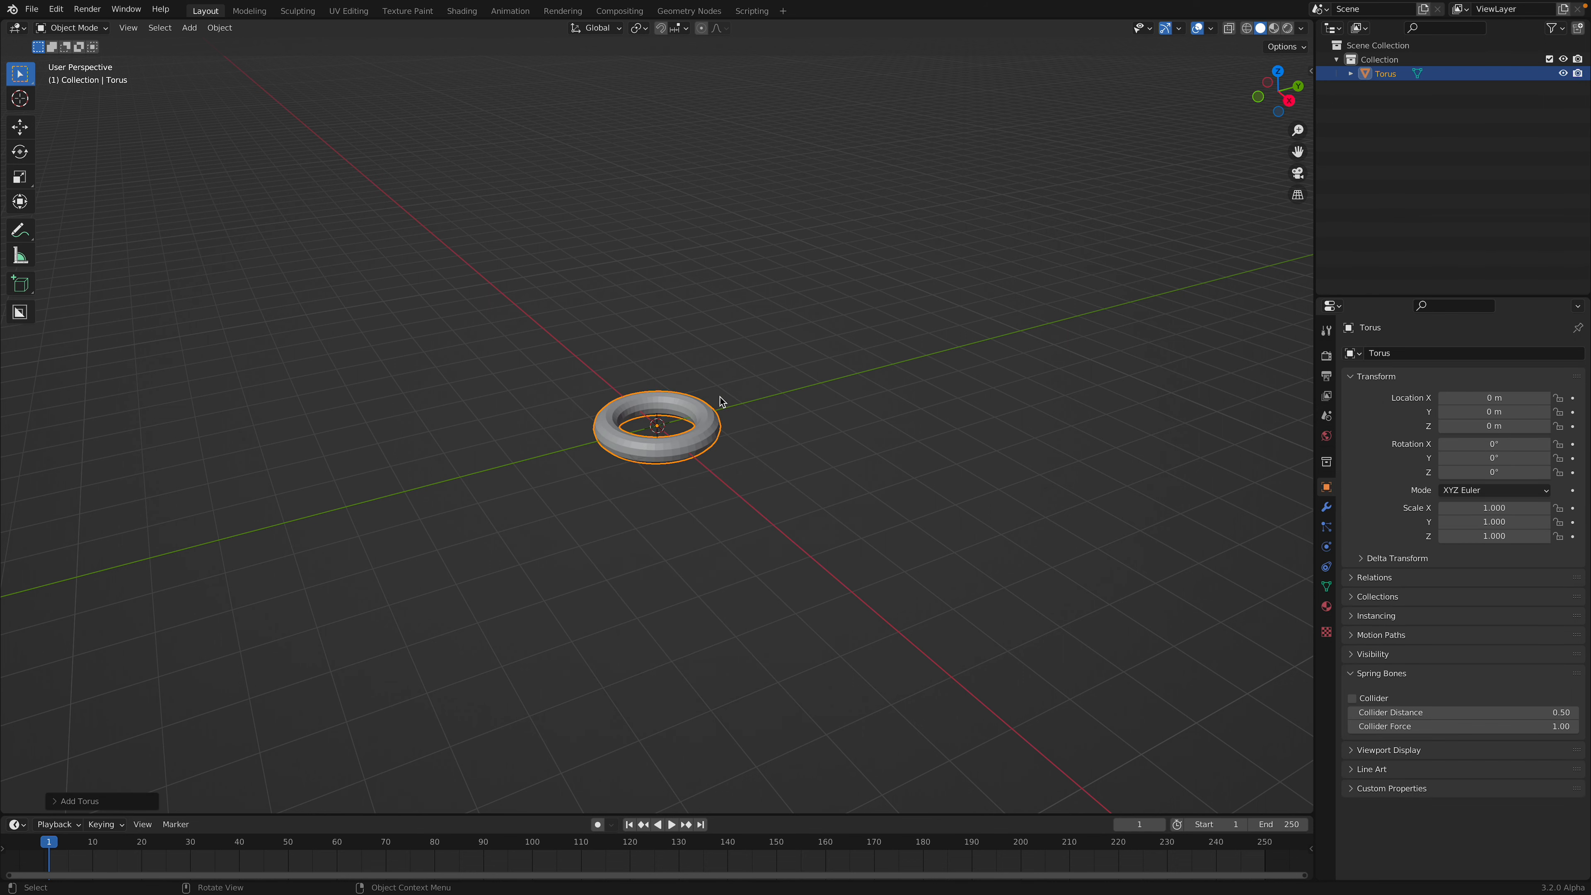
scroll(719, 448, up, 3)
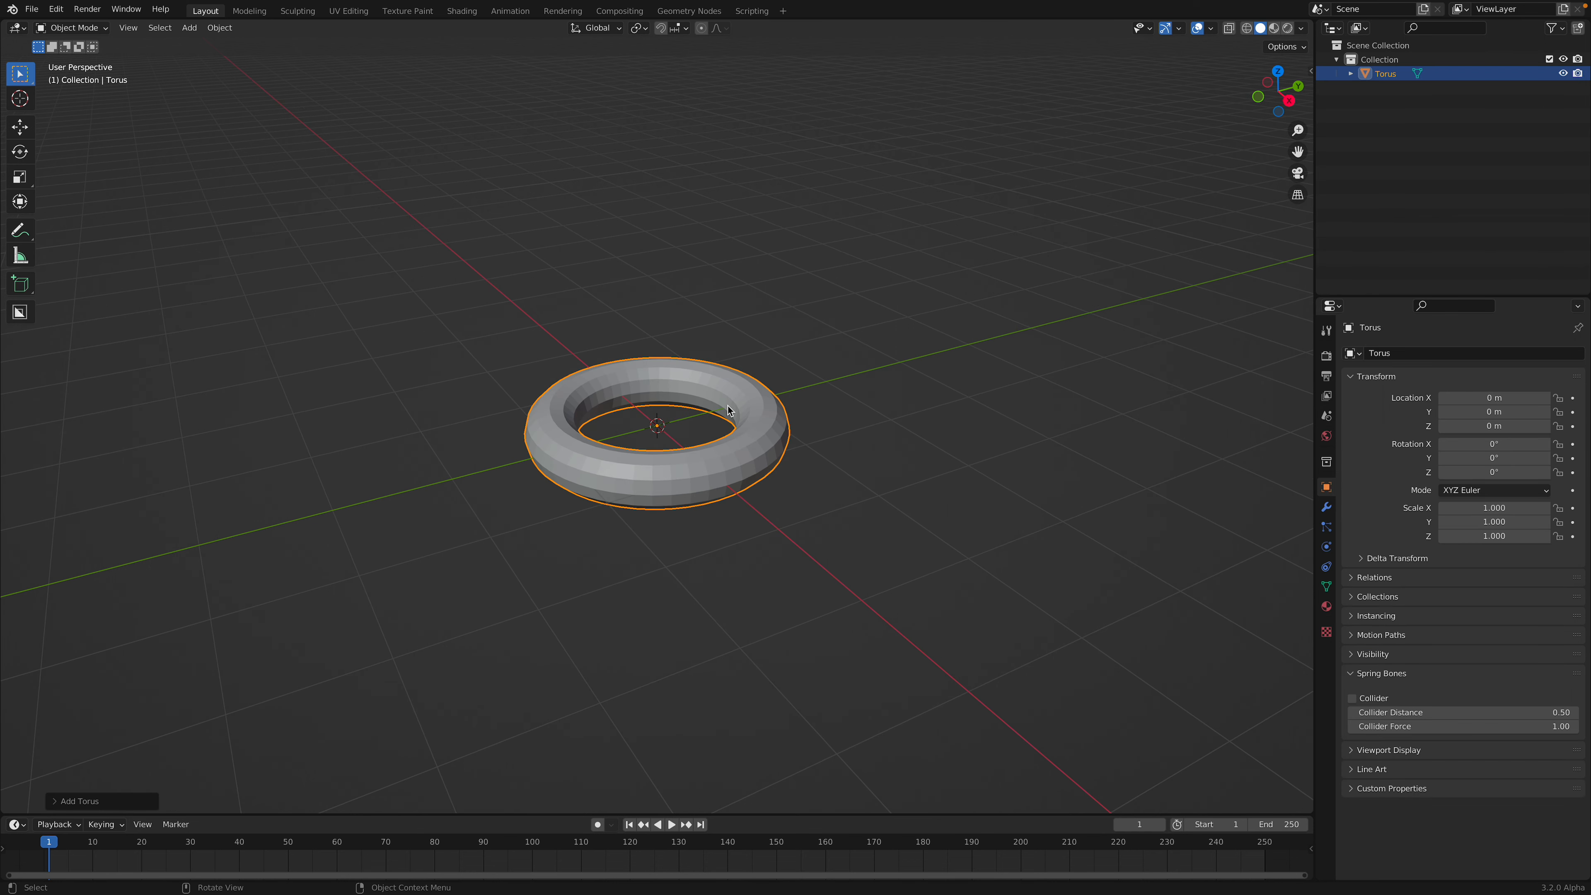
click(68, 802)
click(192, 603)
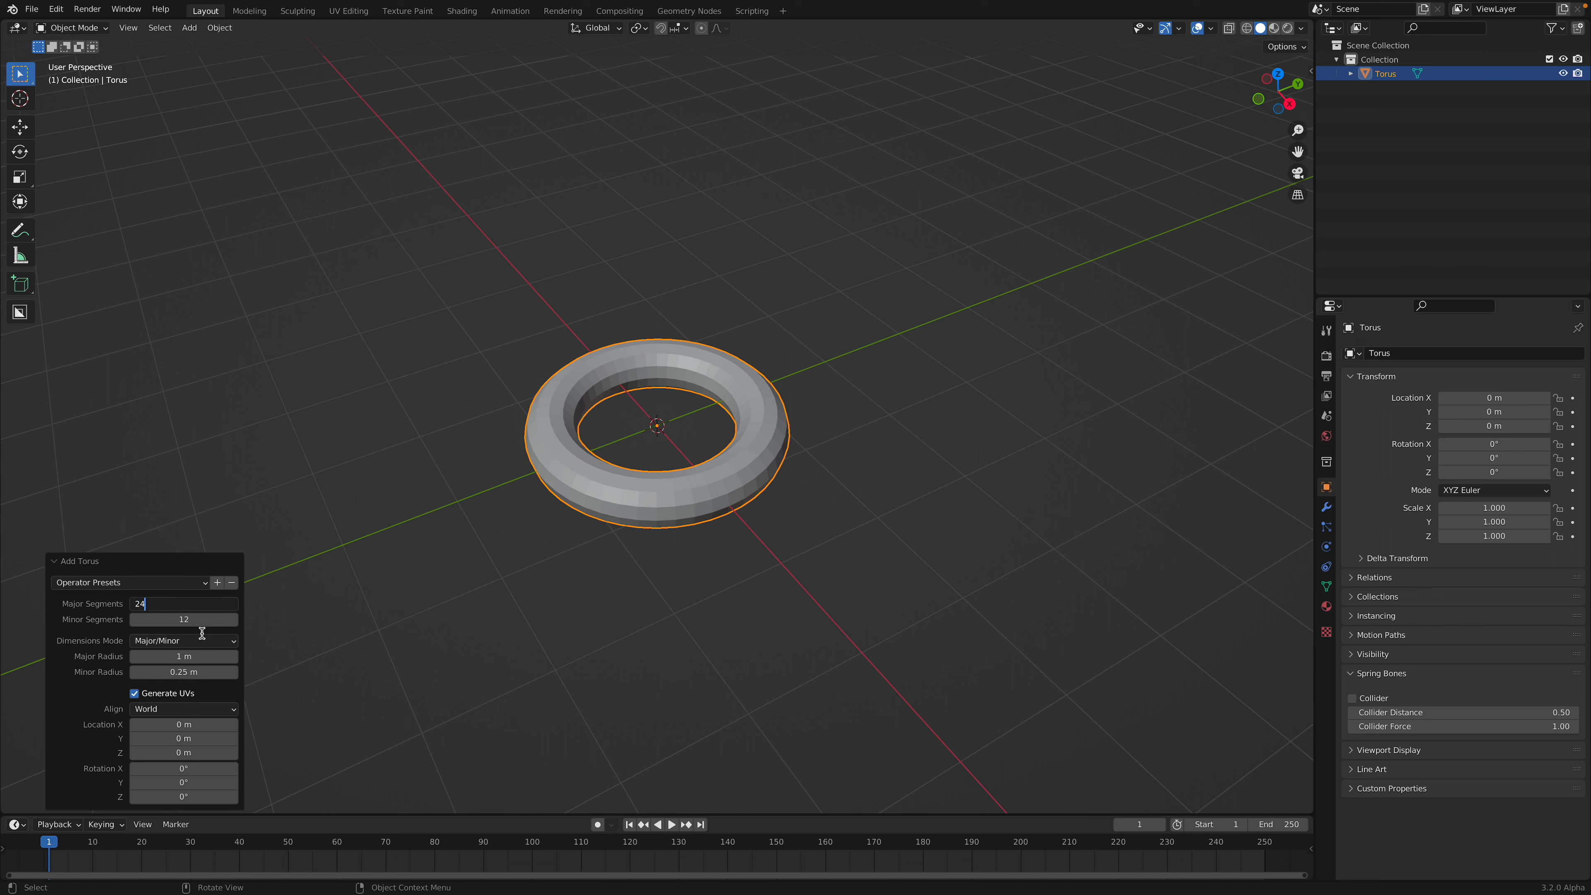
key(Return)
drag(182, 658, 216, 672)
Shade the torus smooth and save the file to the Desktop as donut_weed_001.blend
mouse_move(728, 490)
middle_down()
mouse_move(802, 383)
mouse_move(887, 338)
mouse_move(866, 362)
middle_up()
right_click(803, 383)
click(805, 383)
key(super+s)
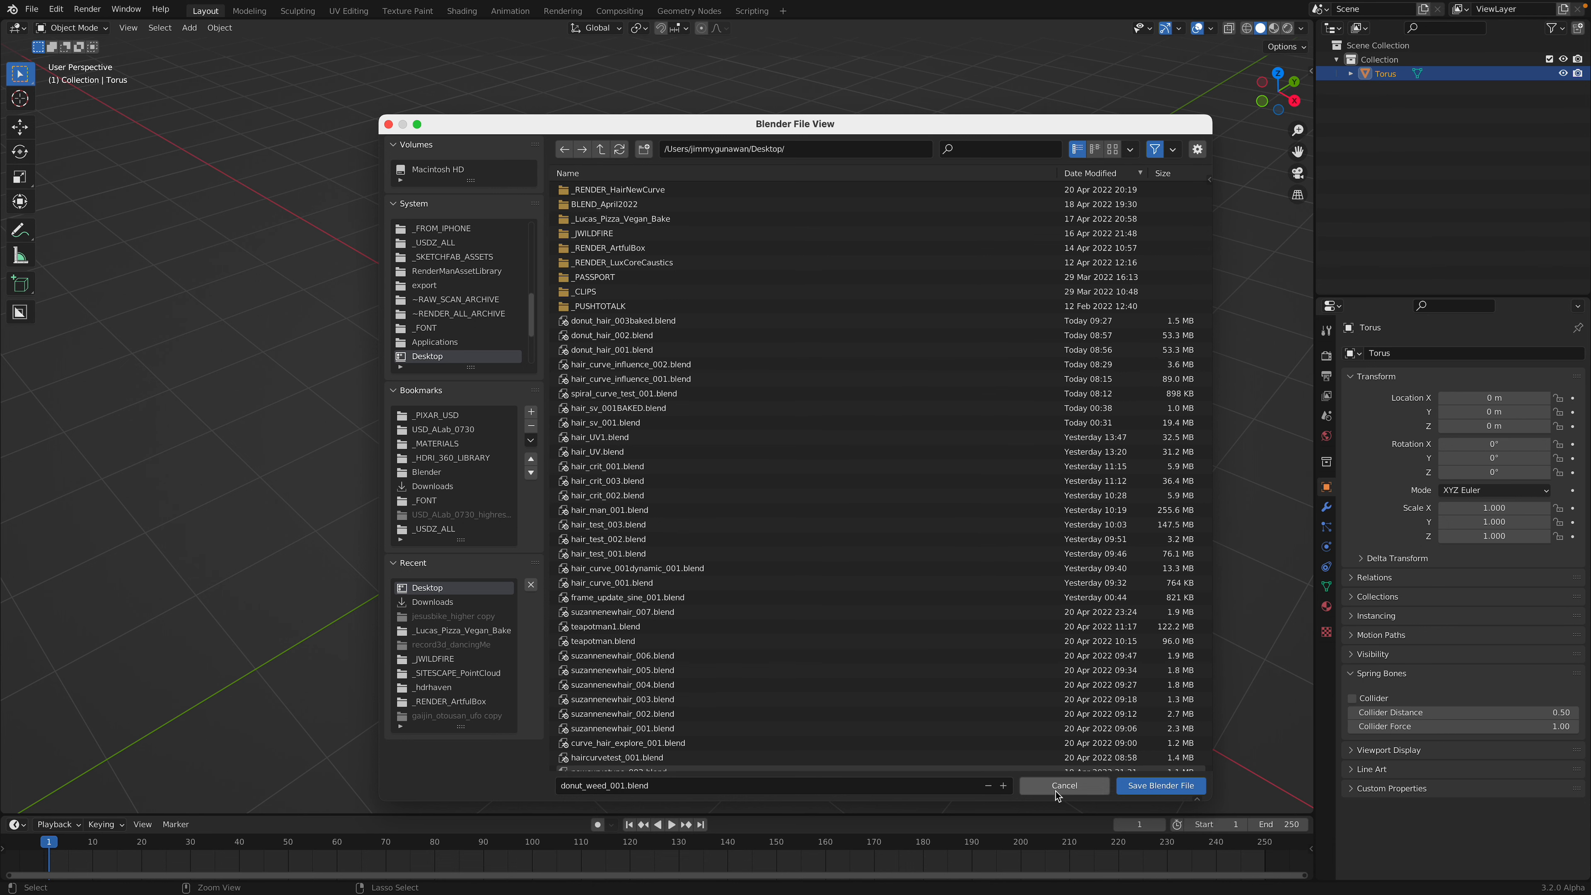
click(1160, 786)
Add an Empty Hair curves object to the selected torus
middle_drag(634, 407, 676, 395)
scroll(672, 409, down, 1)
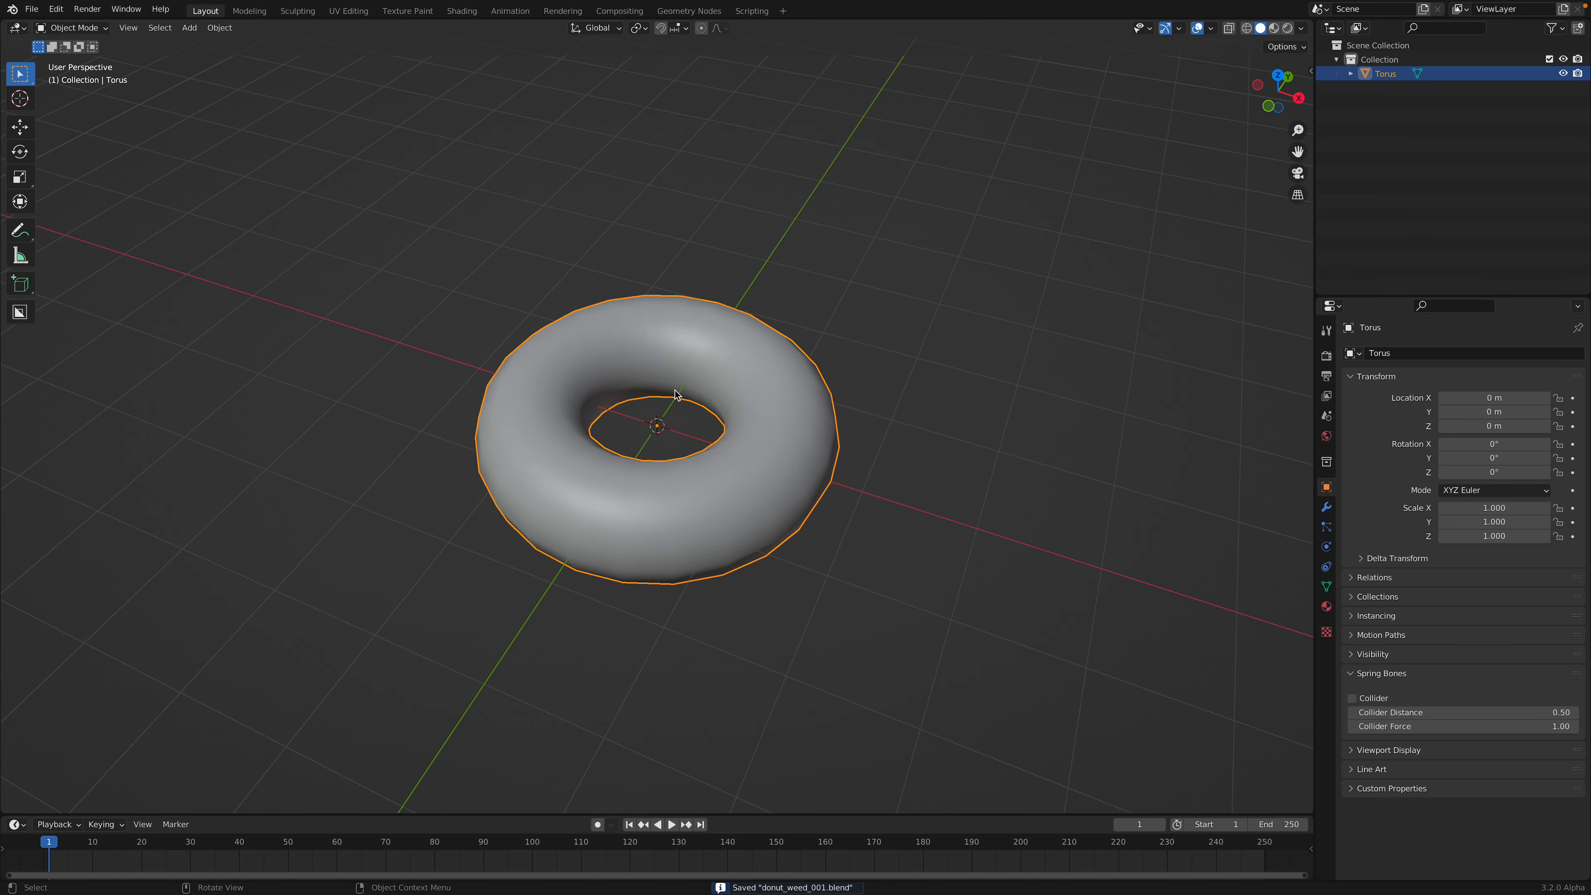
click(907, 308)
shift+middle_drag(867, 321, 840, 330)
click(740, 365)
key(shift+a)
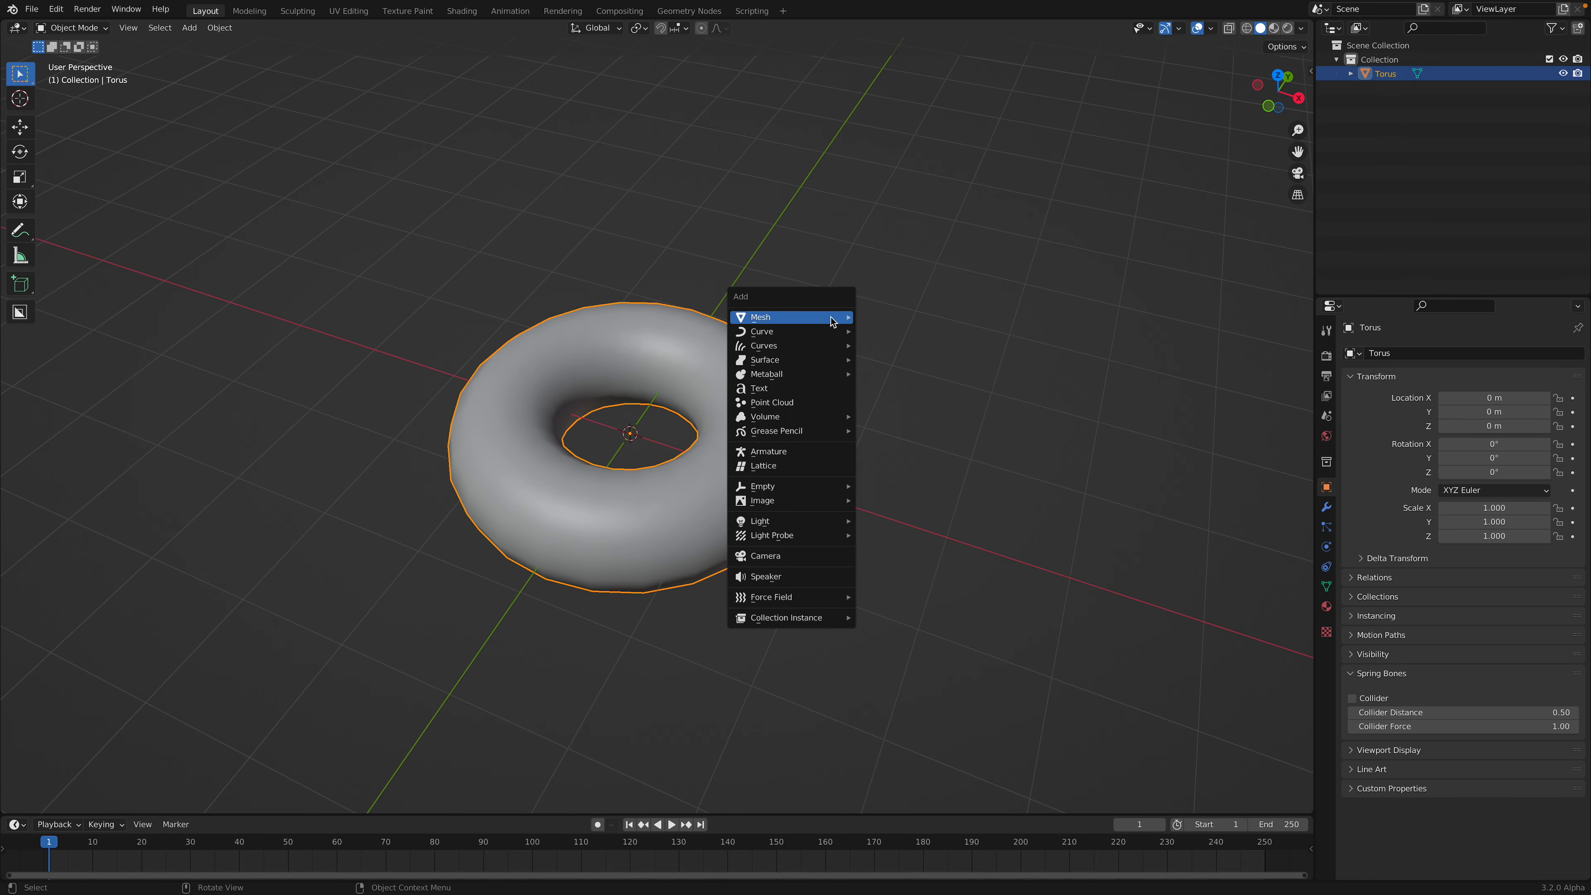
mouse_move(817, 349)
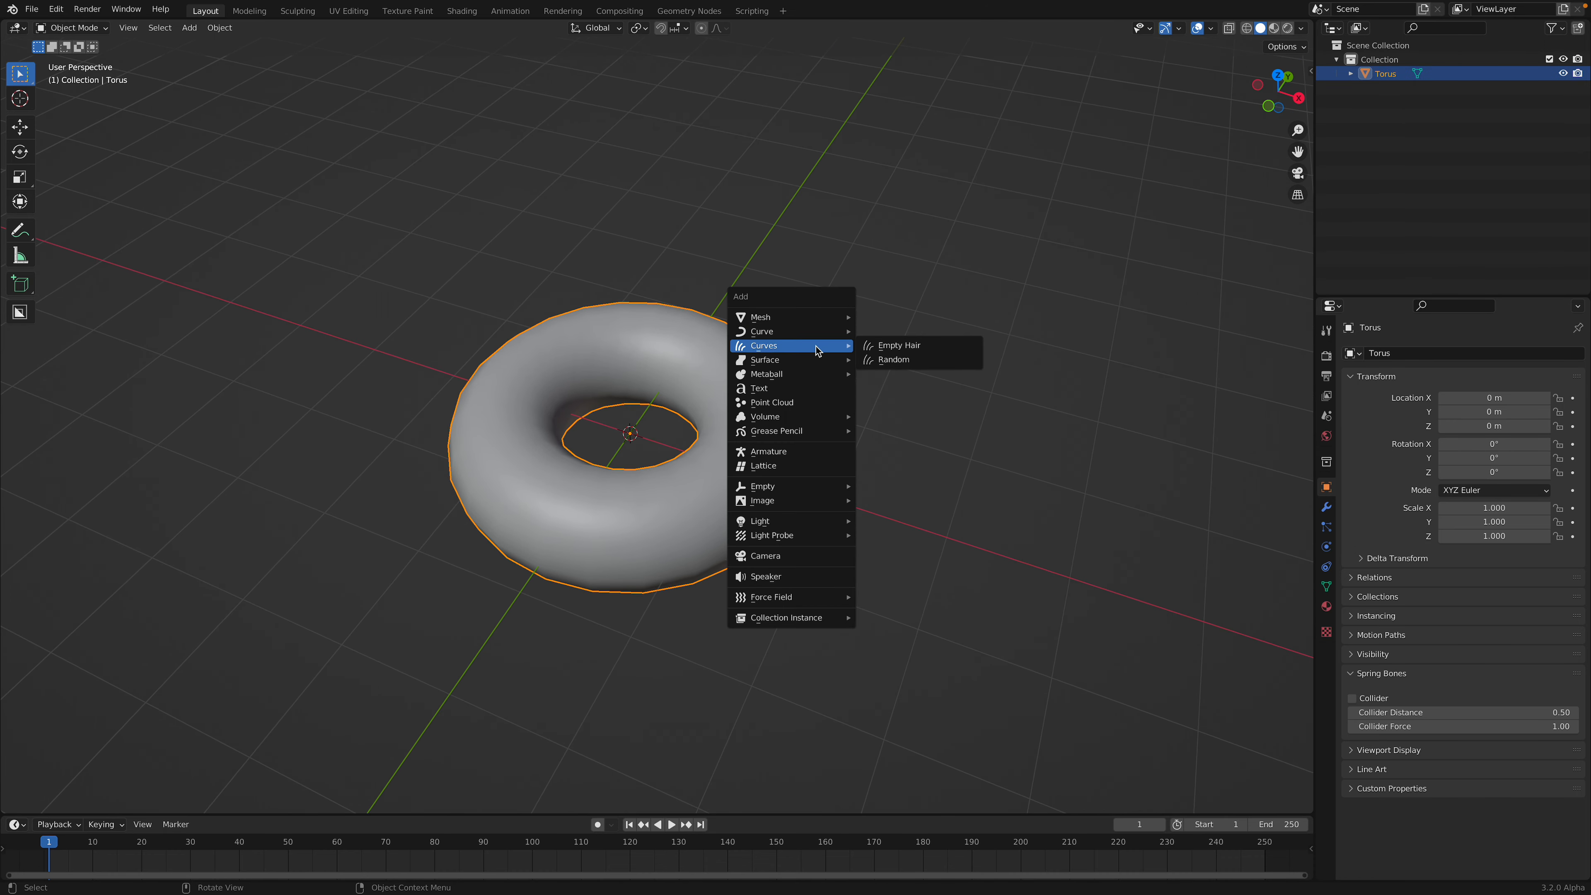
click(905, 347)
Check the surface object assigned to the hair curves and switch them to Sculpt Mode
middle_drag(642, 566, 591, 473)
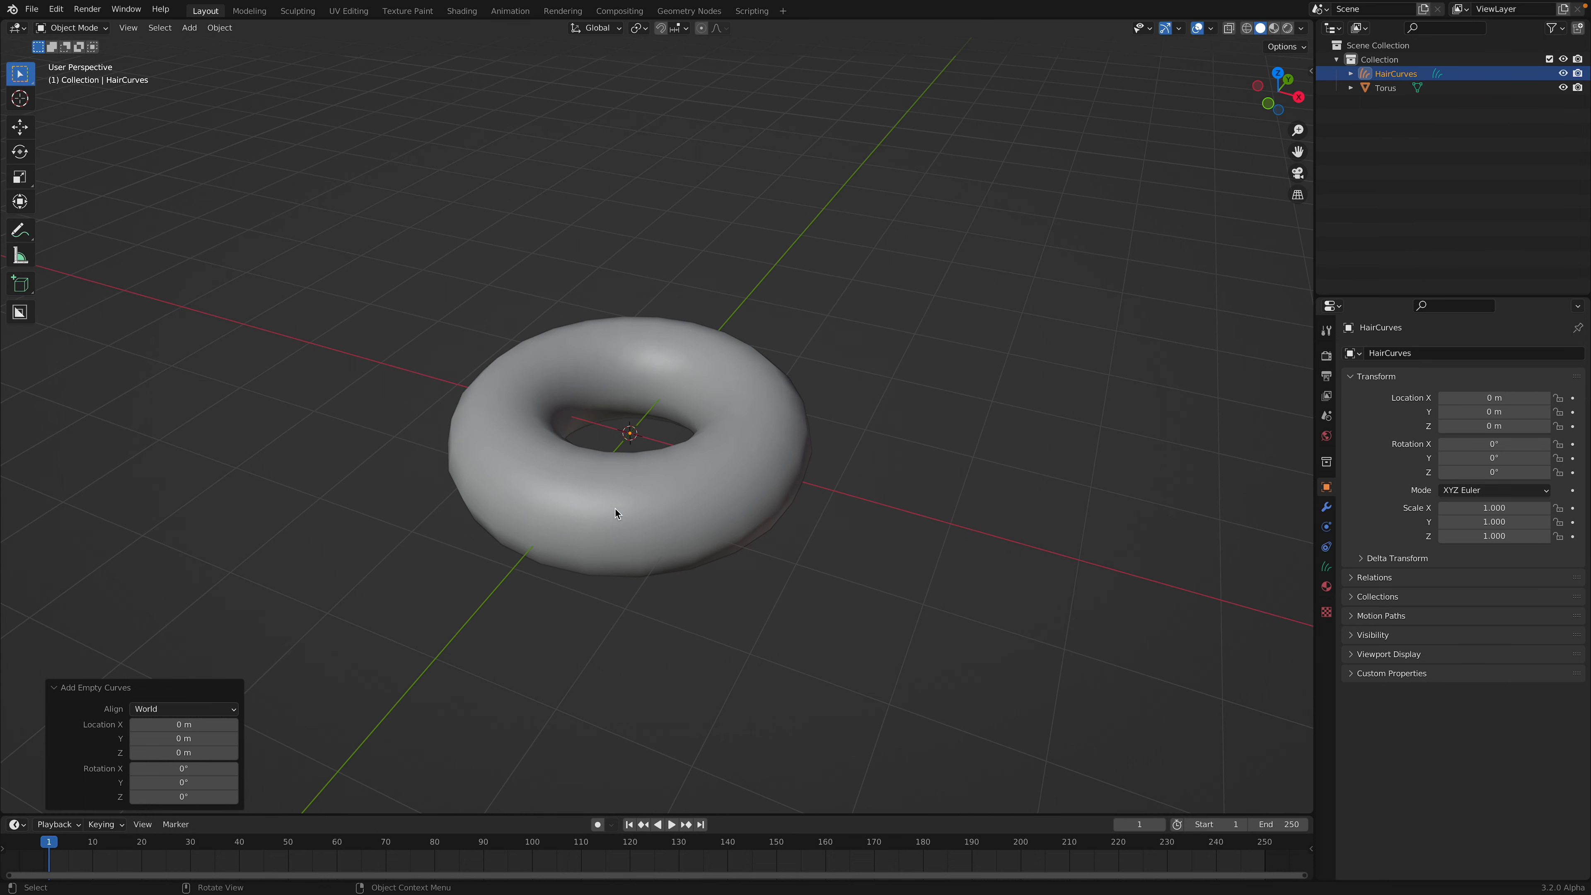
scroll(1093, 282, up, 2)
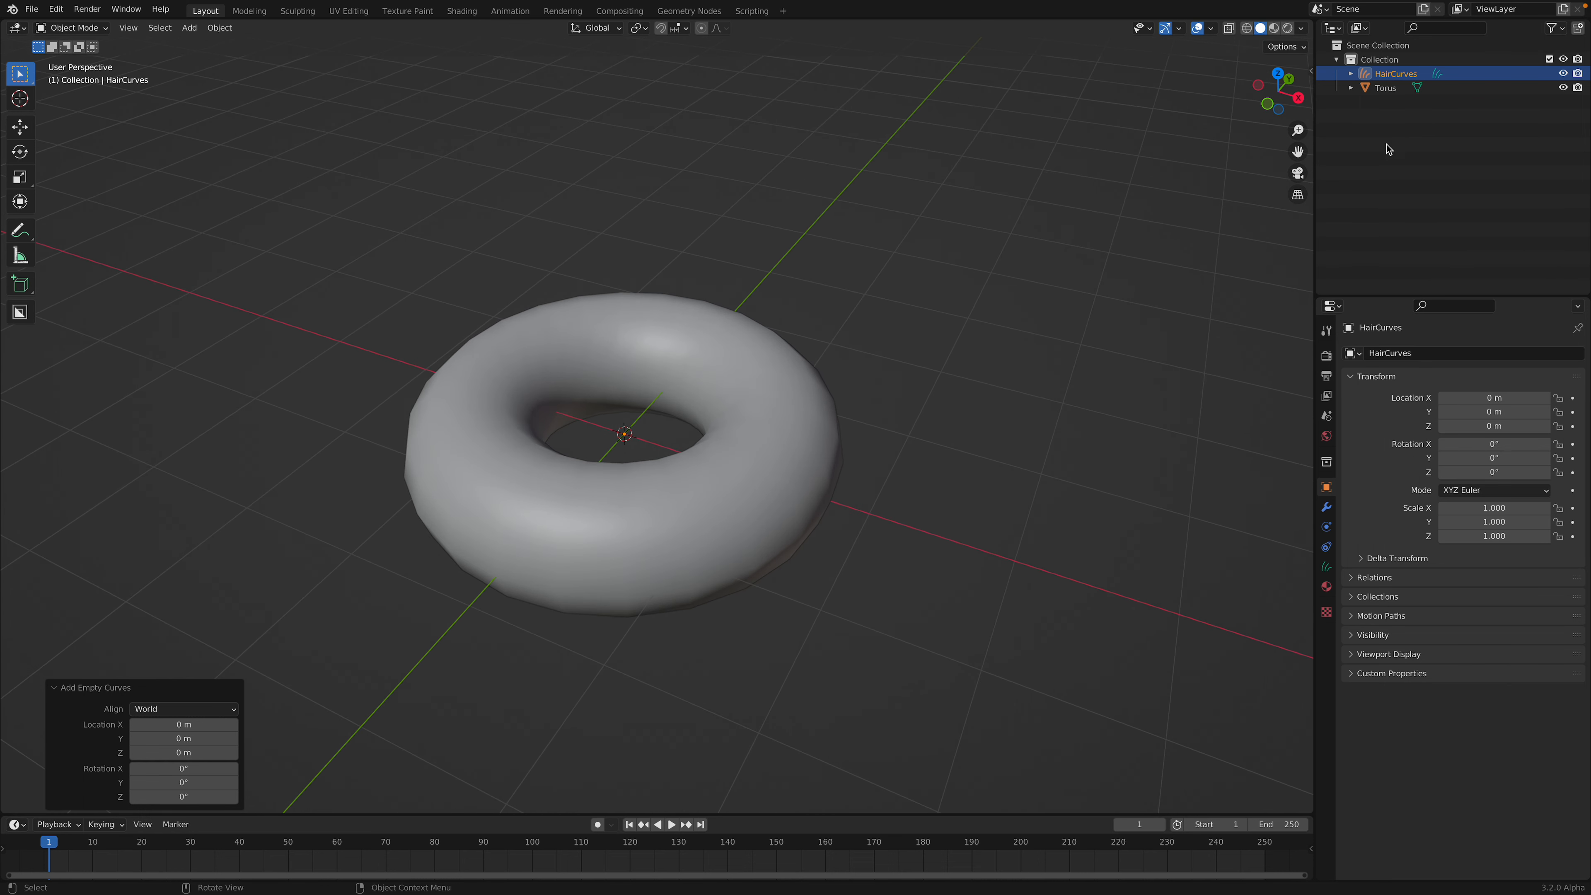
click(1327, 566)
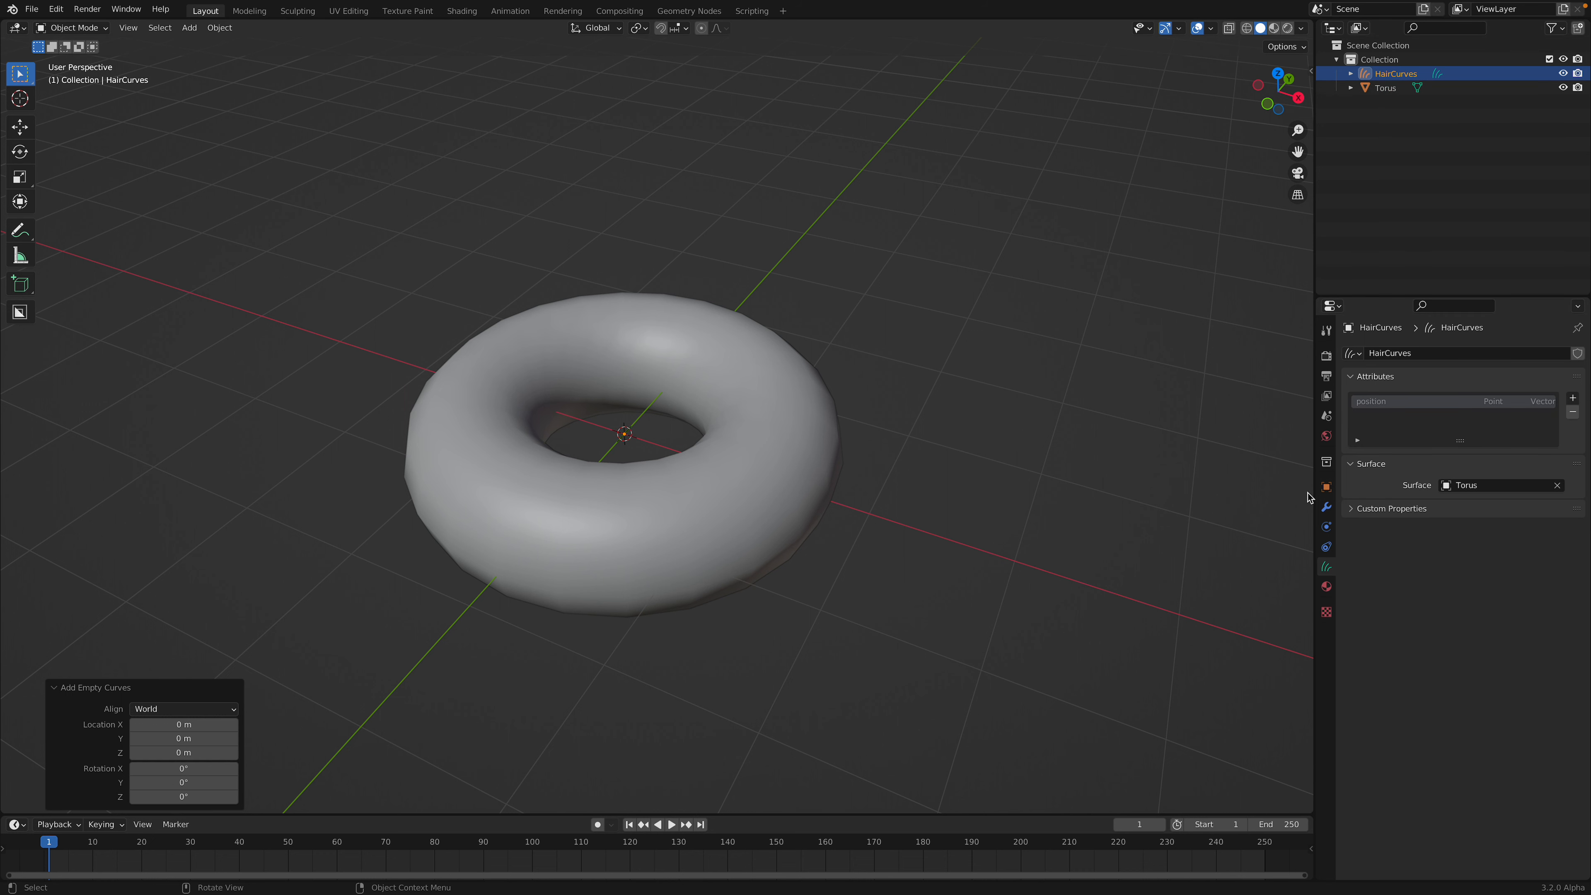
click(70, 28)
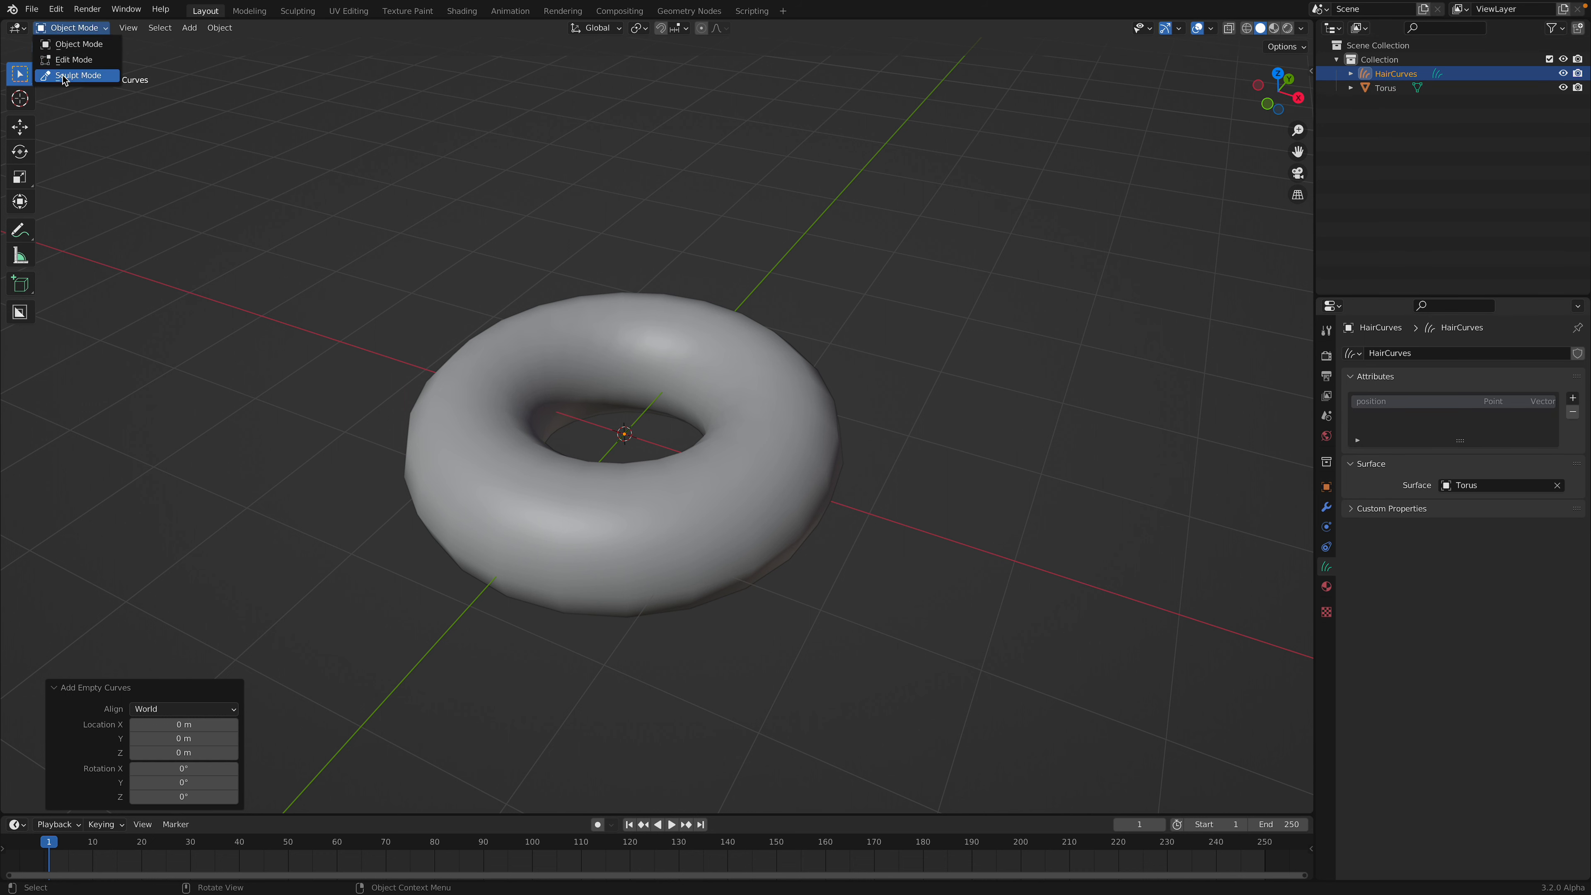
click(95, 75)
Set up the Add brush with an add amount of 11 and a curve length of 1.3 m
mouse_move(464, 327)
middle_down()
mouse_move(533, 391)
mouse_move(517, 406)
middle_up()
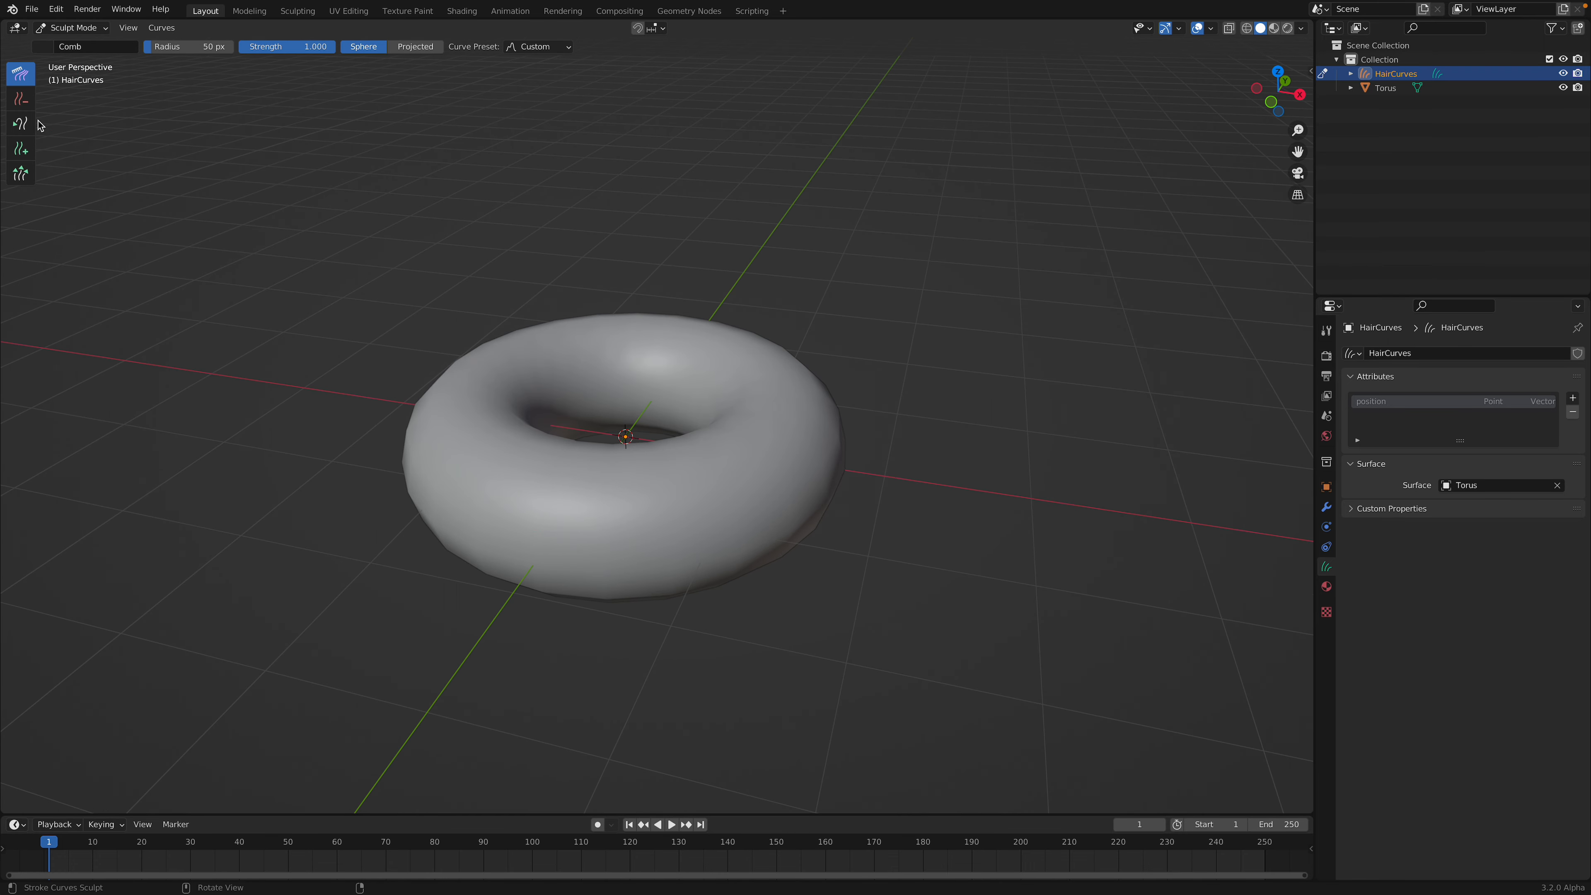
drag(36, 120, 109, 126)
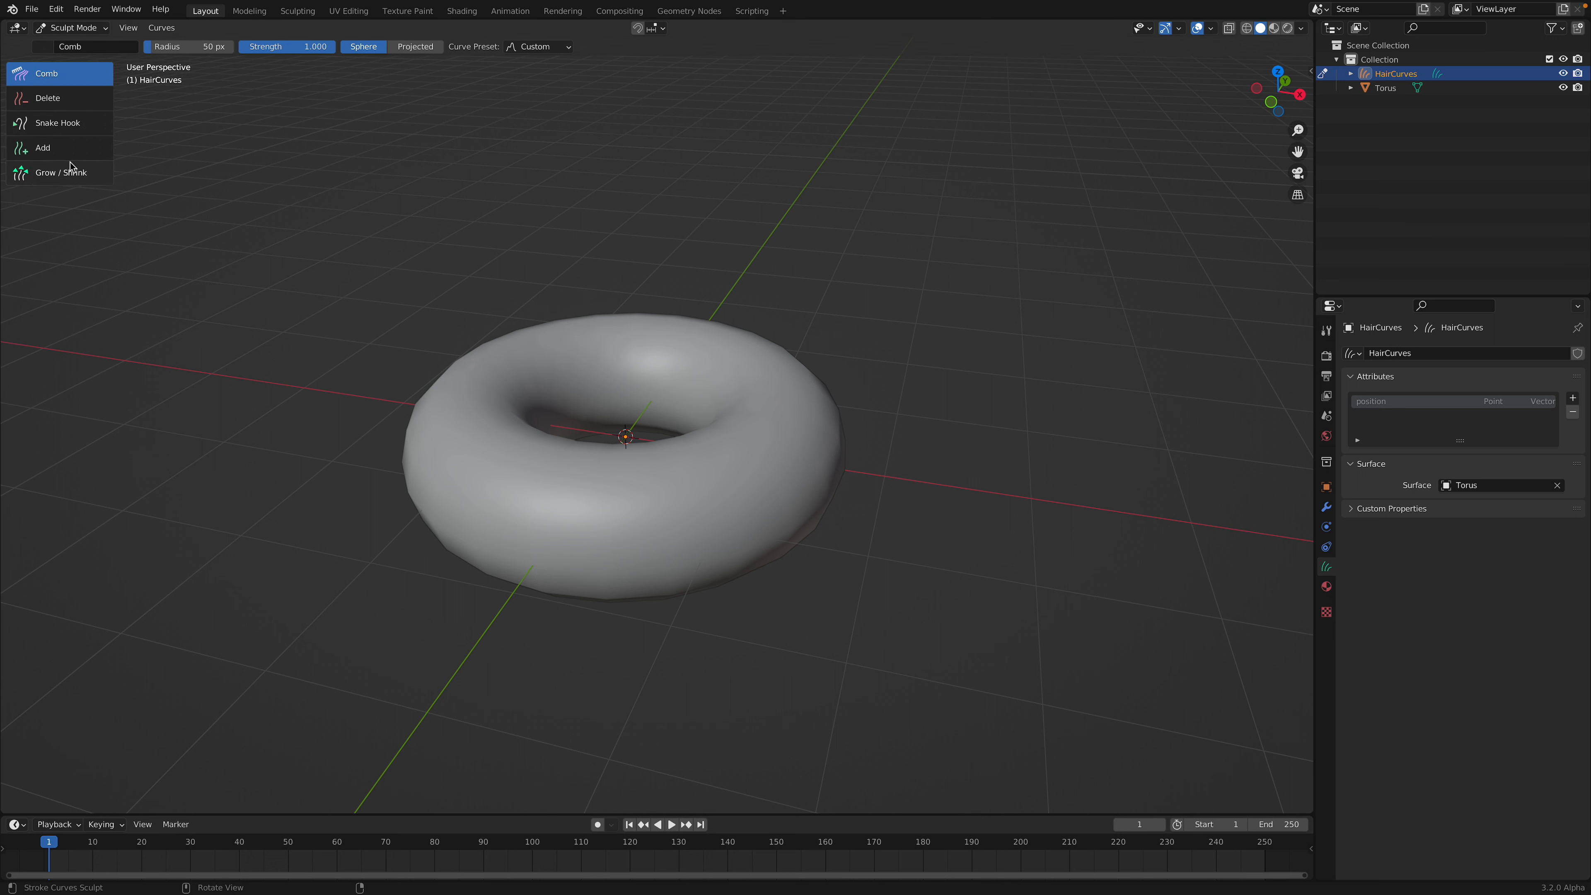
click(62, 150)
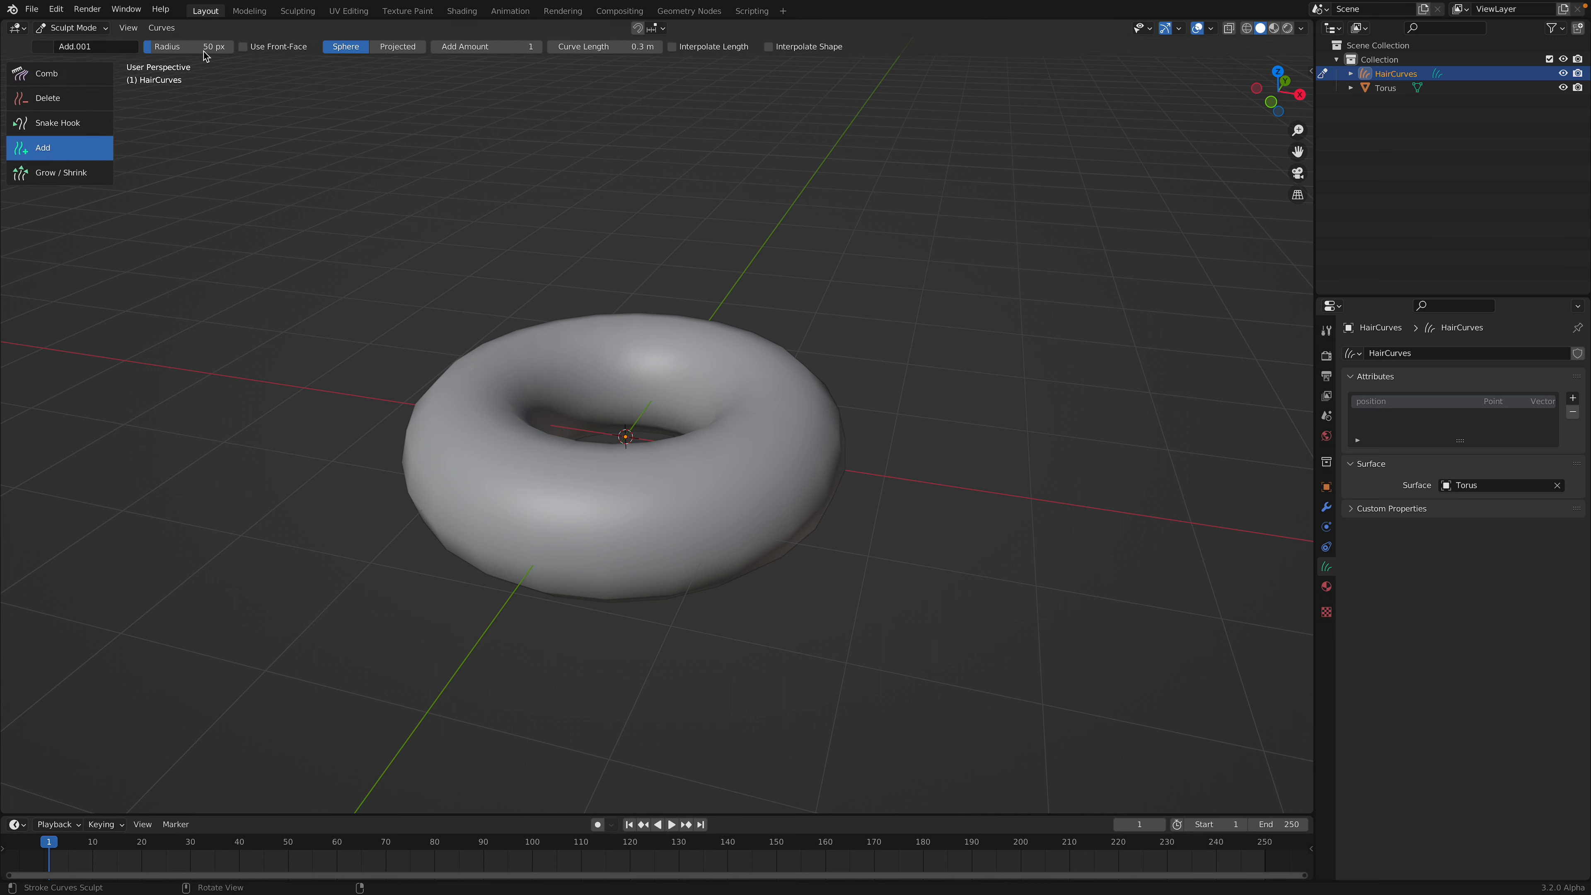
drag(490, 49, 531, 51)
Paint five separate hair tufts around the outer side of the torus with the Add brush
middle_drag(728, 302, 688, 467)
drag(688, 467, 696, 489)
mouse_move(695, 489)
middle_down()
mouse_move(658, 539)
mouse_move(622, 550)
middle_up()
drag(622, 550, 586, 567)
middle_drag(586, 568, 659, 550)
drag(614, 532, 611, 533)
middle_drag(610, 533, 653, 526)
mouse_move(653, 525)
mouse_down()
mouse_move(679, 518)
mouse_move(629, 533)
mouse_up()
middle_drag(630, 533, 610, 494)
drag(611, 495, 603, 509)
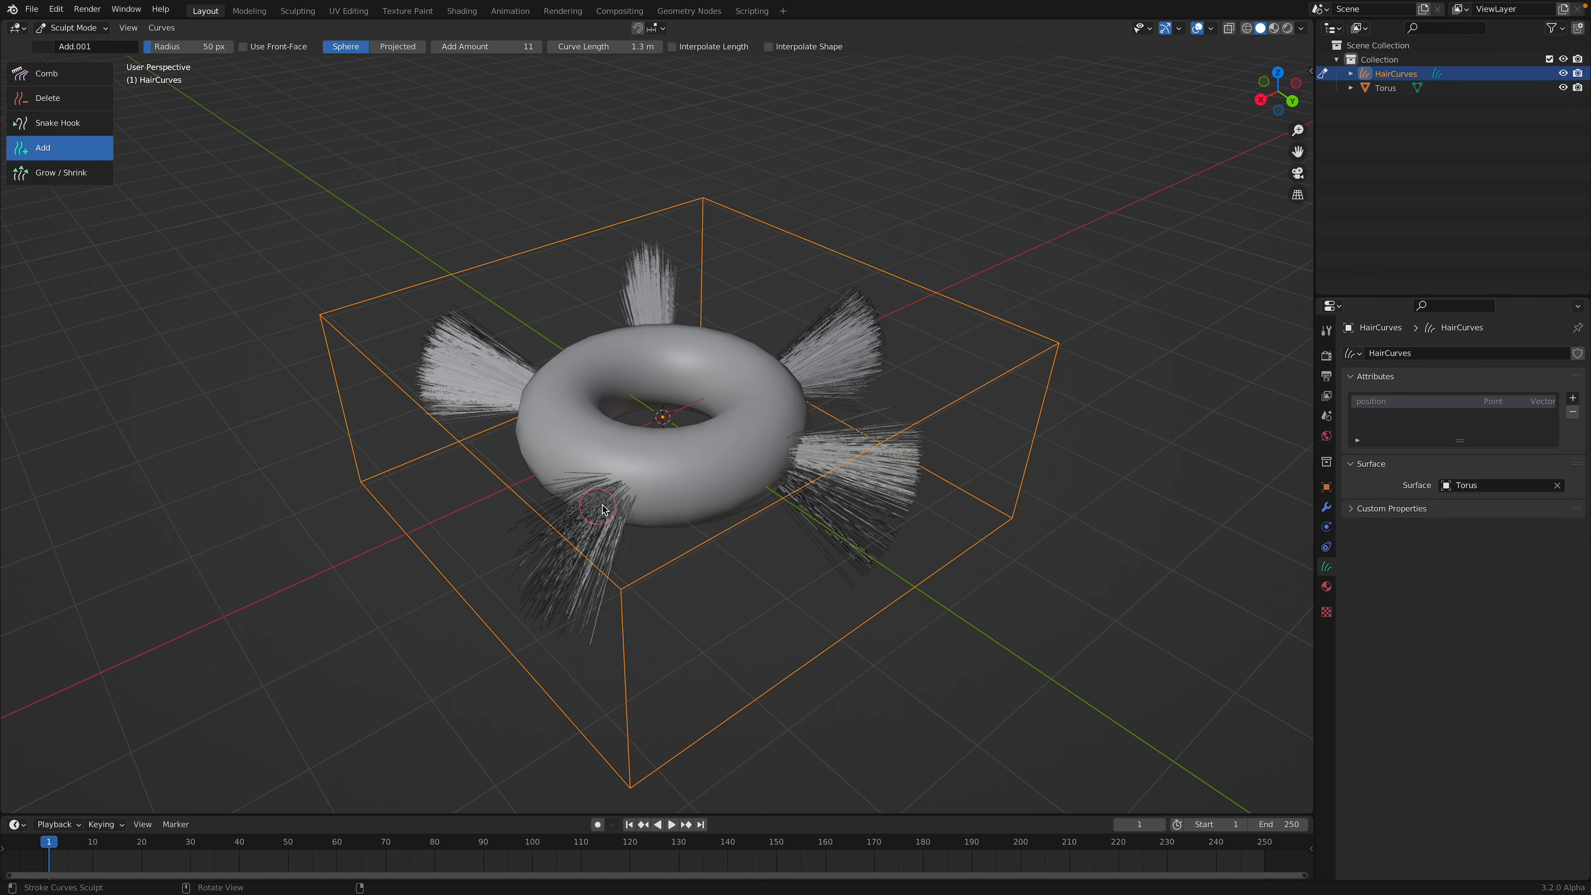
Comb the hair tufts around the donut in the bottom orthographic view, using a Comb brush radius of 174 px
mouse_move(716, 492)
middle_down()
mouse_move(719, 511)
mouse_move(727, 484)
middle_up()
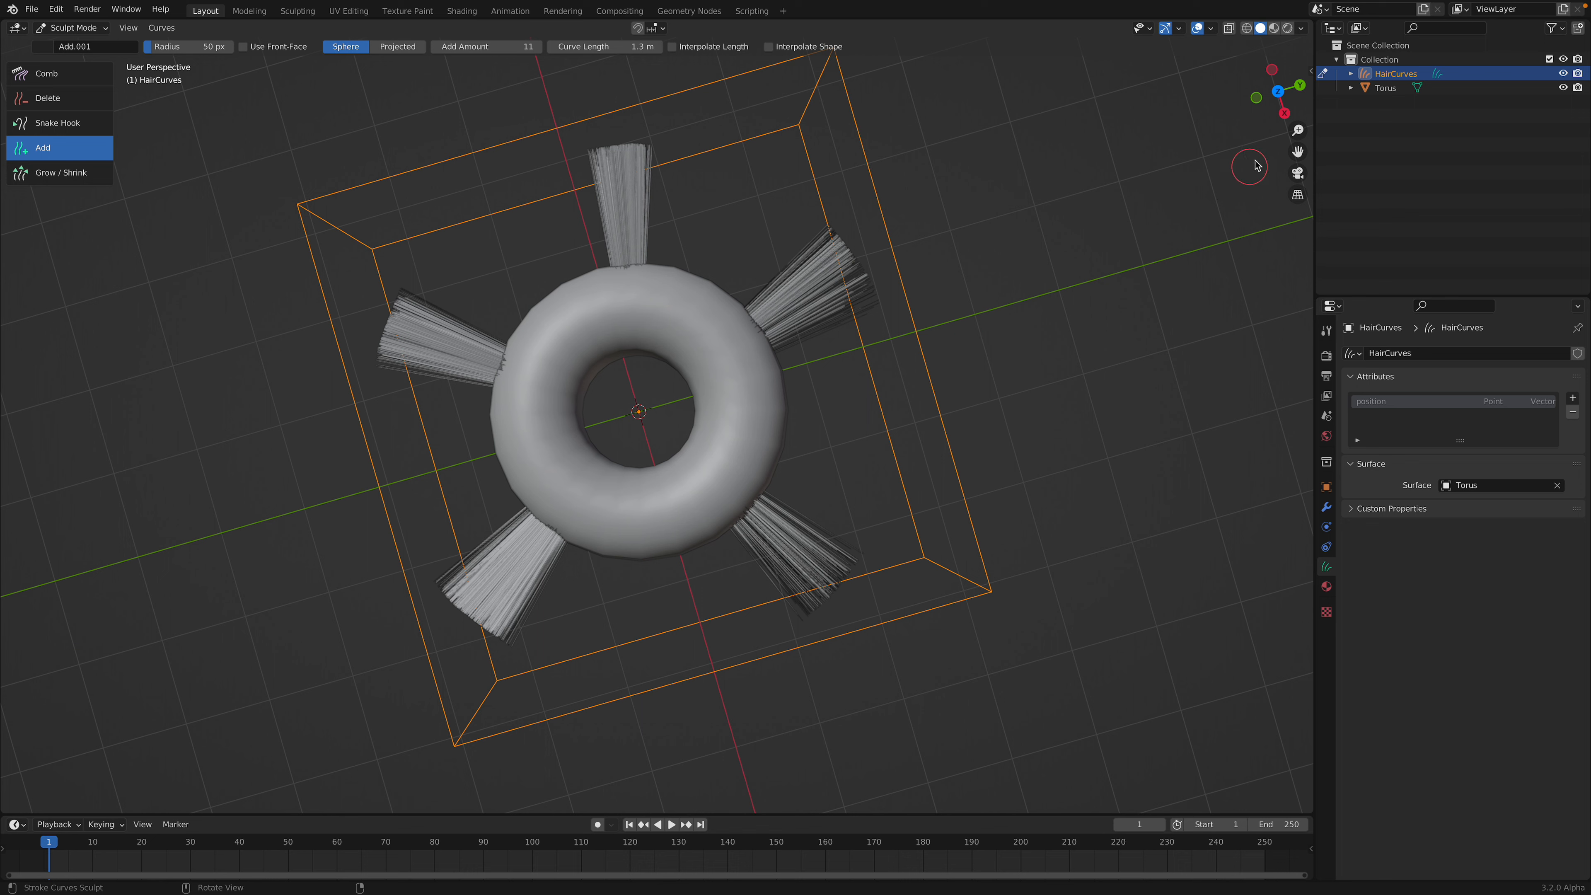
click(1279, 94)
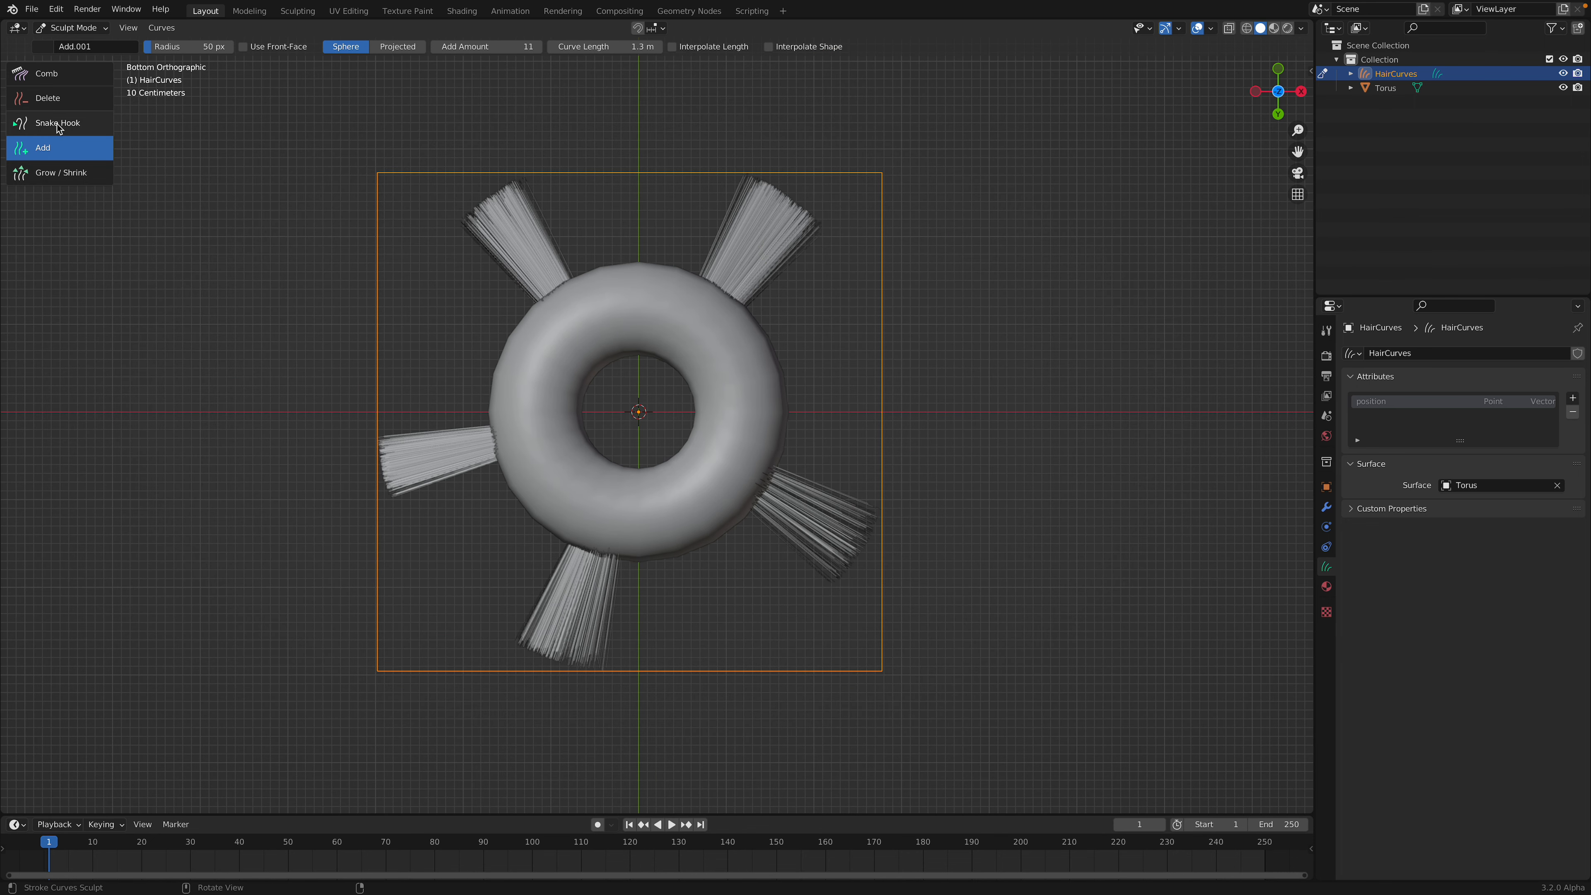
click(45, 73)
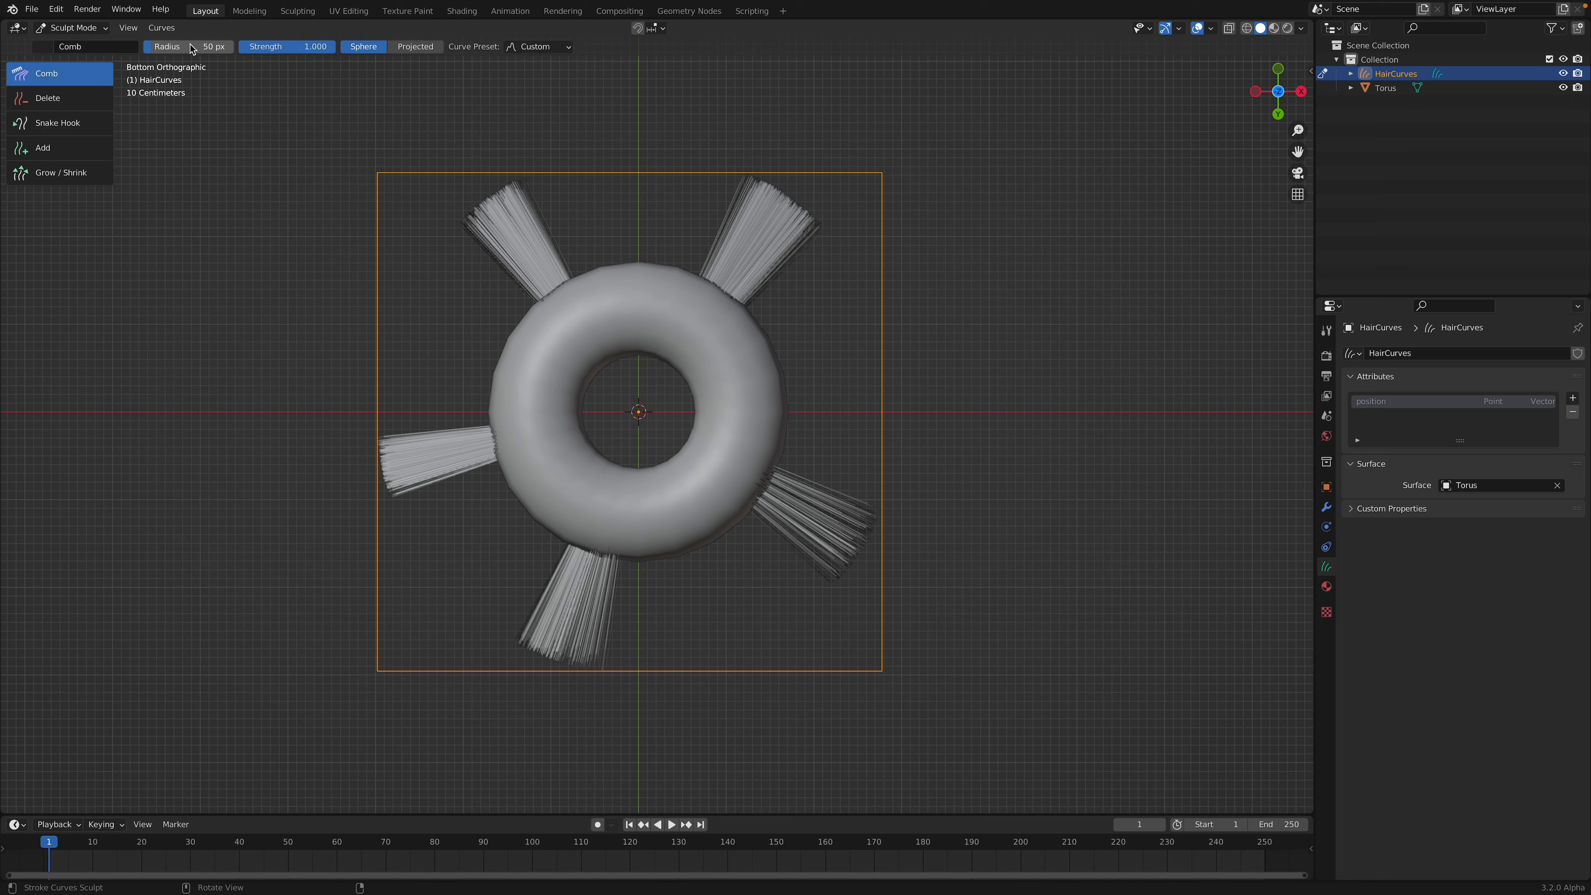
drag(169, 47, 174, 46)
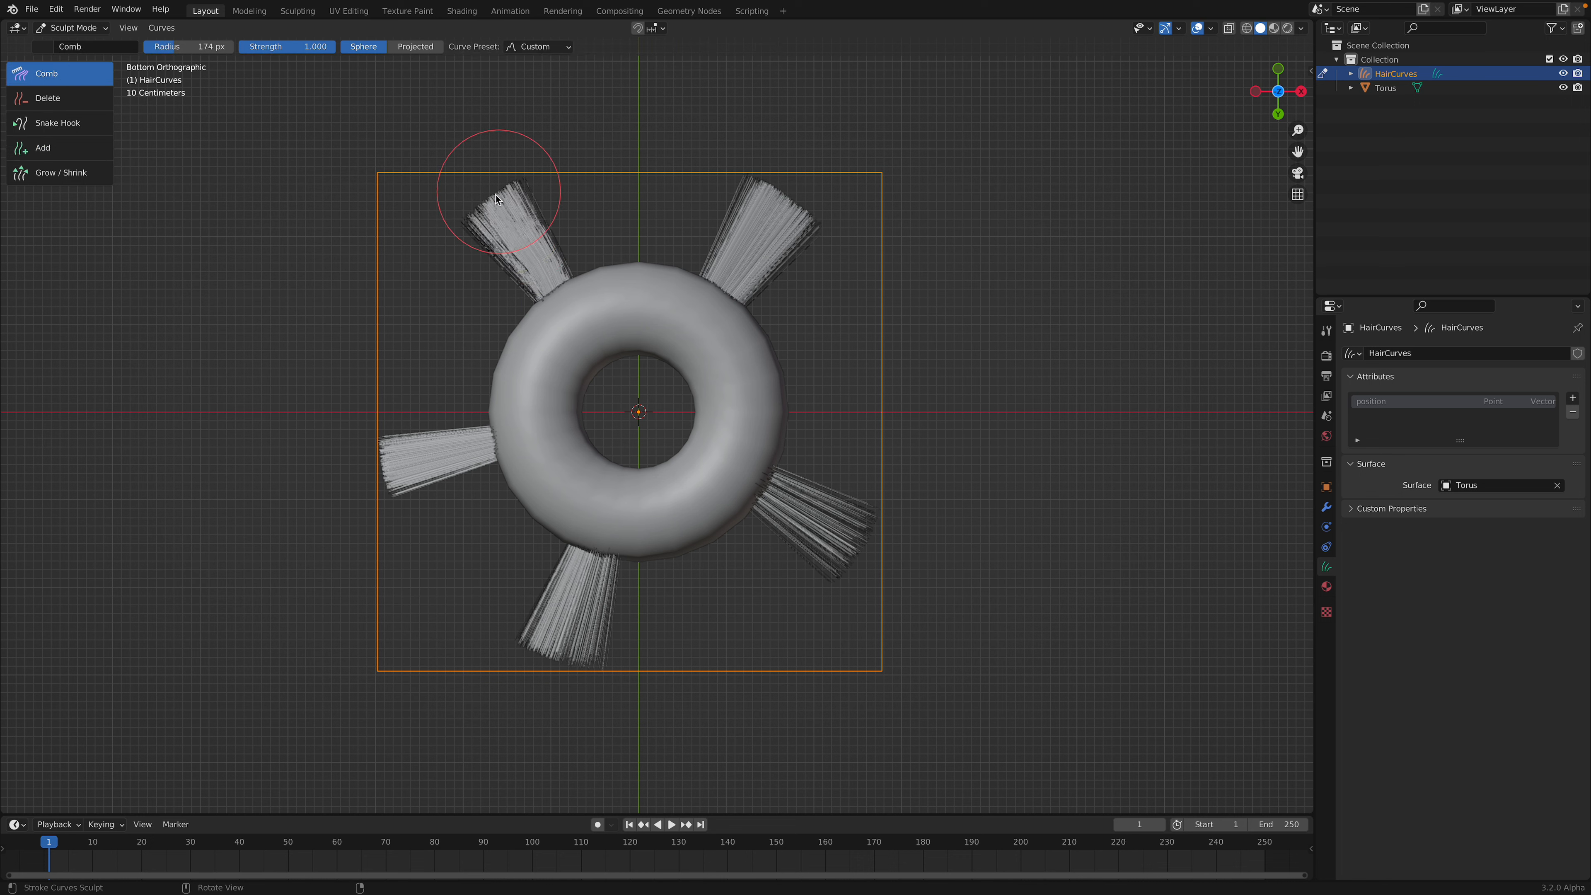
drag(540, 191, 500, 167)
drag(462, 241, 533, 193)
mouse_move(739, 228)
mouse_down()
mouse_move(738, 171)
mouse_move(810, 231)
mouse_up()
mouse_move(811, 555)
mouse_down()
mouse_move(805, 497)
mouse_move(813, 508)
mouse_up()
mouse_move(639, 597)
mouse_down()
mouse_move(608, 579)
mouse_move(566, 595)
mouse_up()
drag(396, 462, 416, 489)
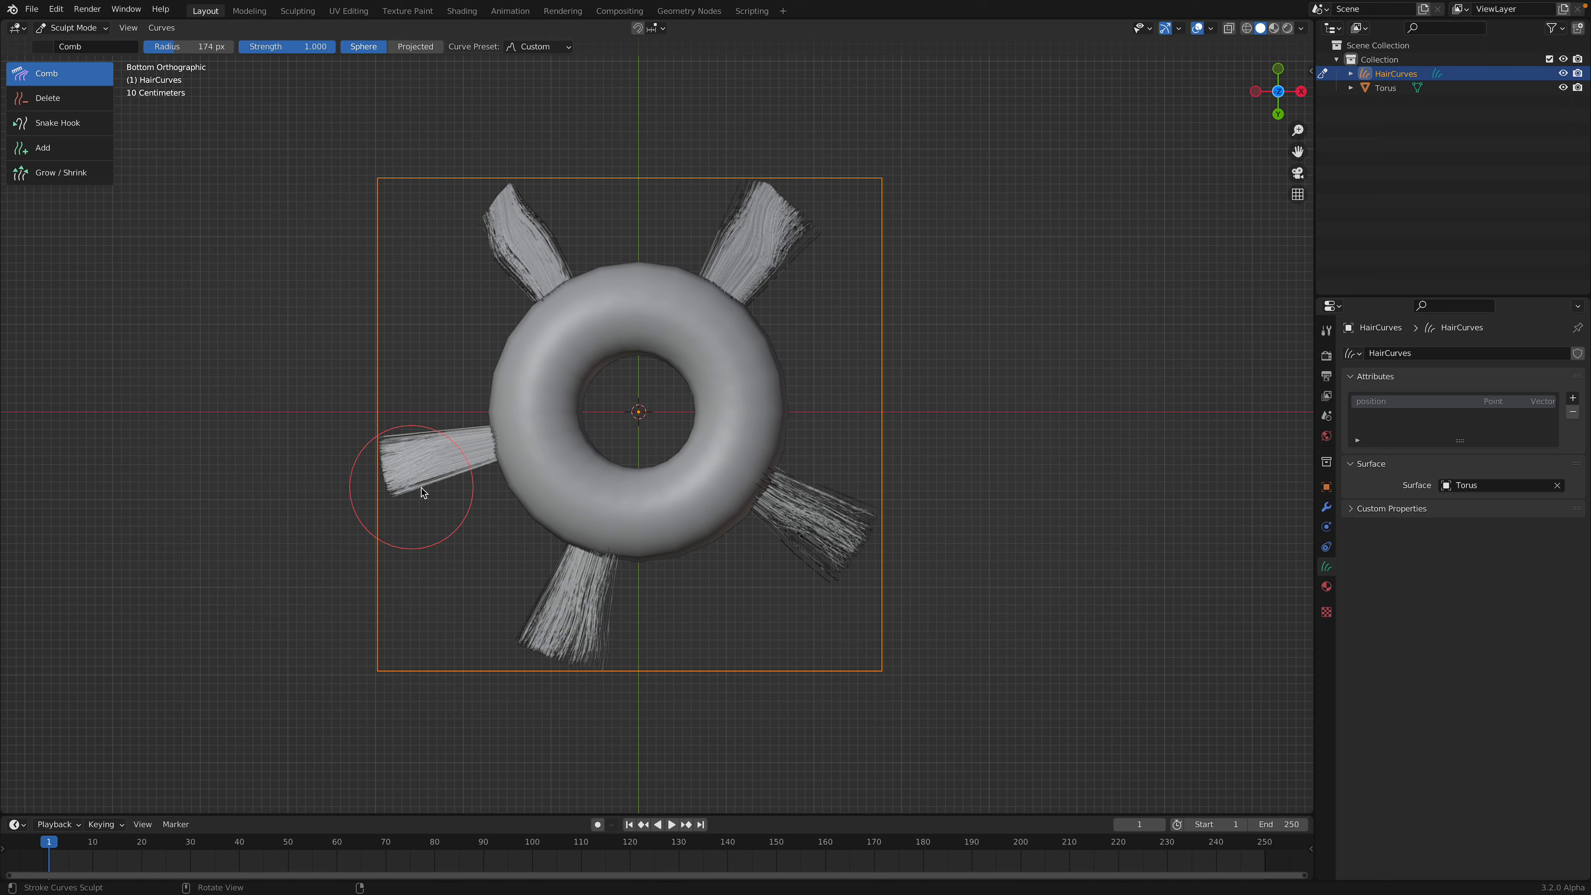
Vary the lengths of the five hair tufts with the Grow / Shrink brush, lengthening some strands and shortening others
click(73, 172)
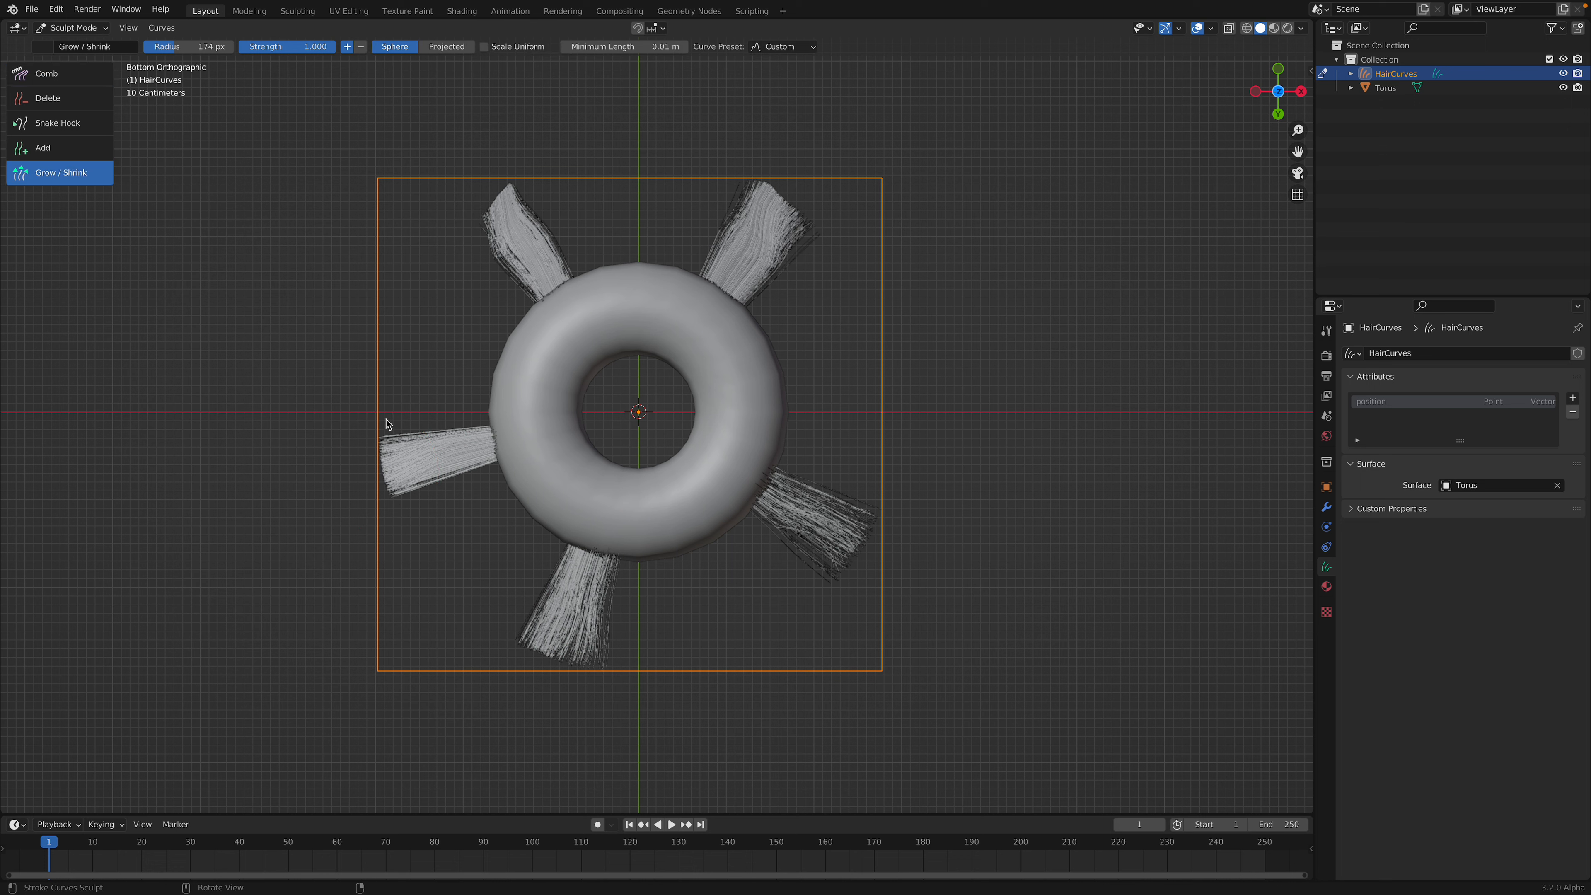
drag(397, 441, 401, 467)
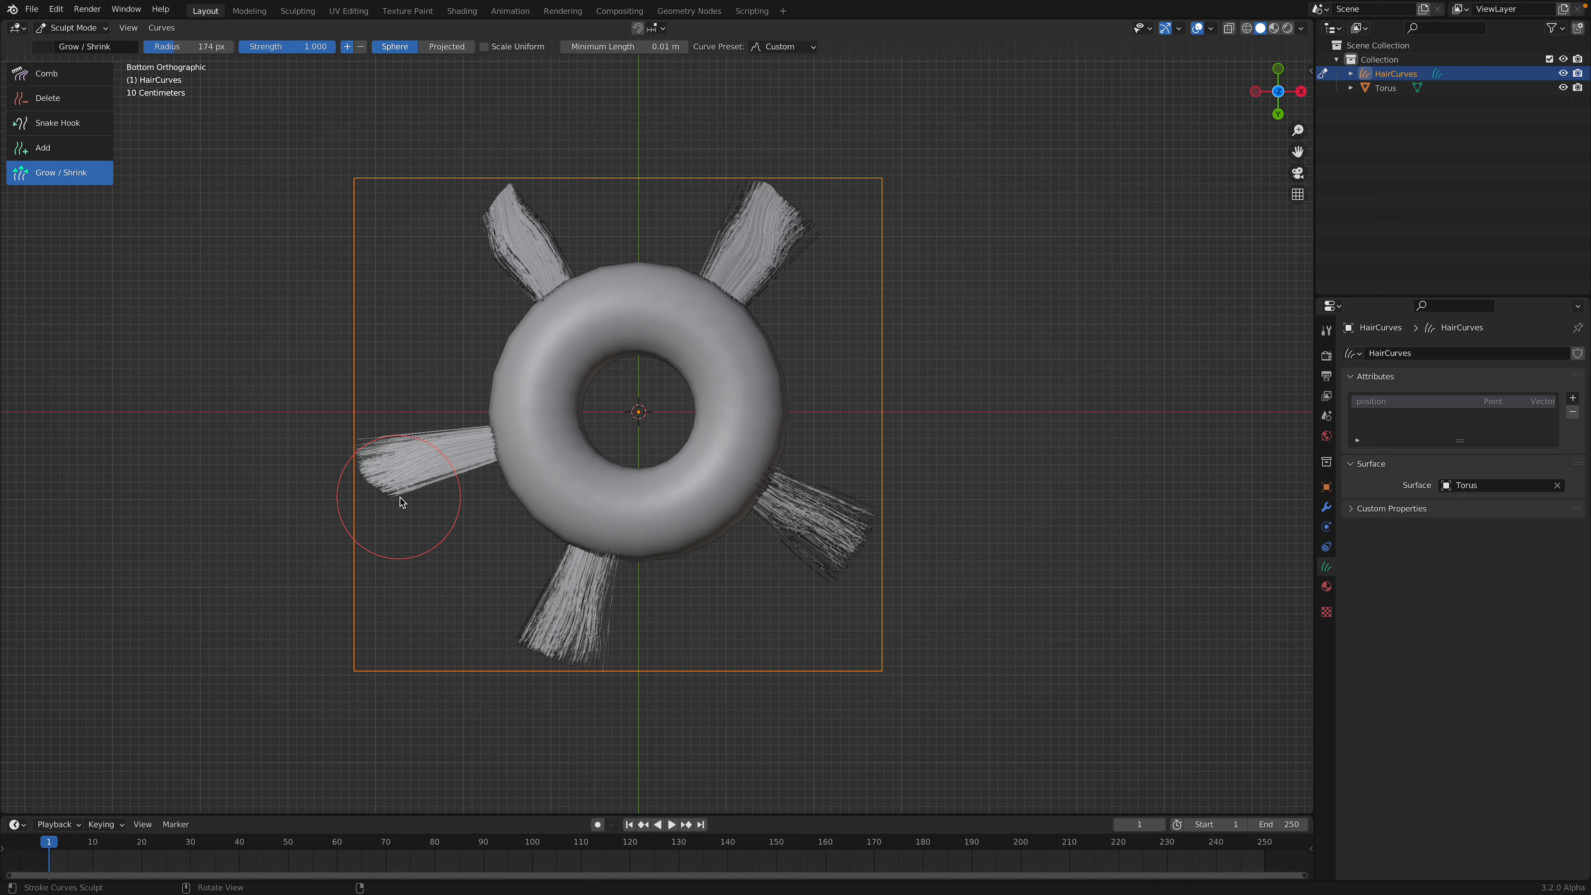
mouse_move(420, 445)
ctrl+mouse_down()
mouse_move(423, 461)
mouse_move(394, 447)
mouse_move(422, 486)
mouse_move(432, 465)
mouse_move(409, 427)
mouse_move(419, 440)
ctrl+mouse_up()
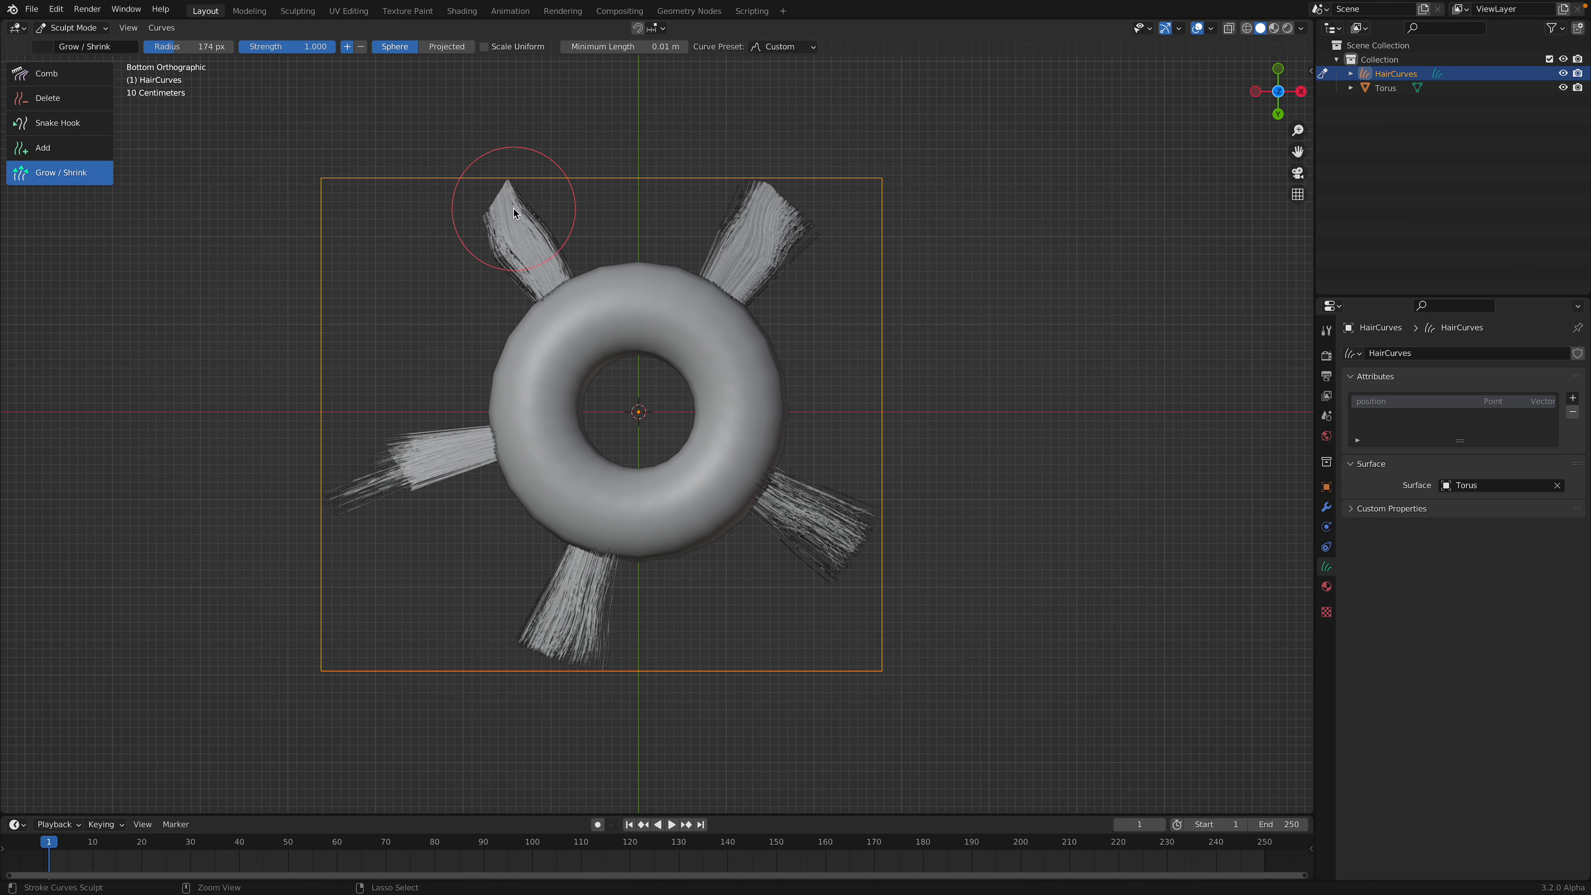
ctrl+drag(491, 206, 512, 199)
ctrl+drag(790, 201, 754, 192)
ctrl+drag(823, 564, 851, 526)
drag(527, 622, 575, 643)
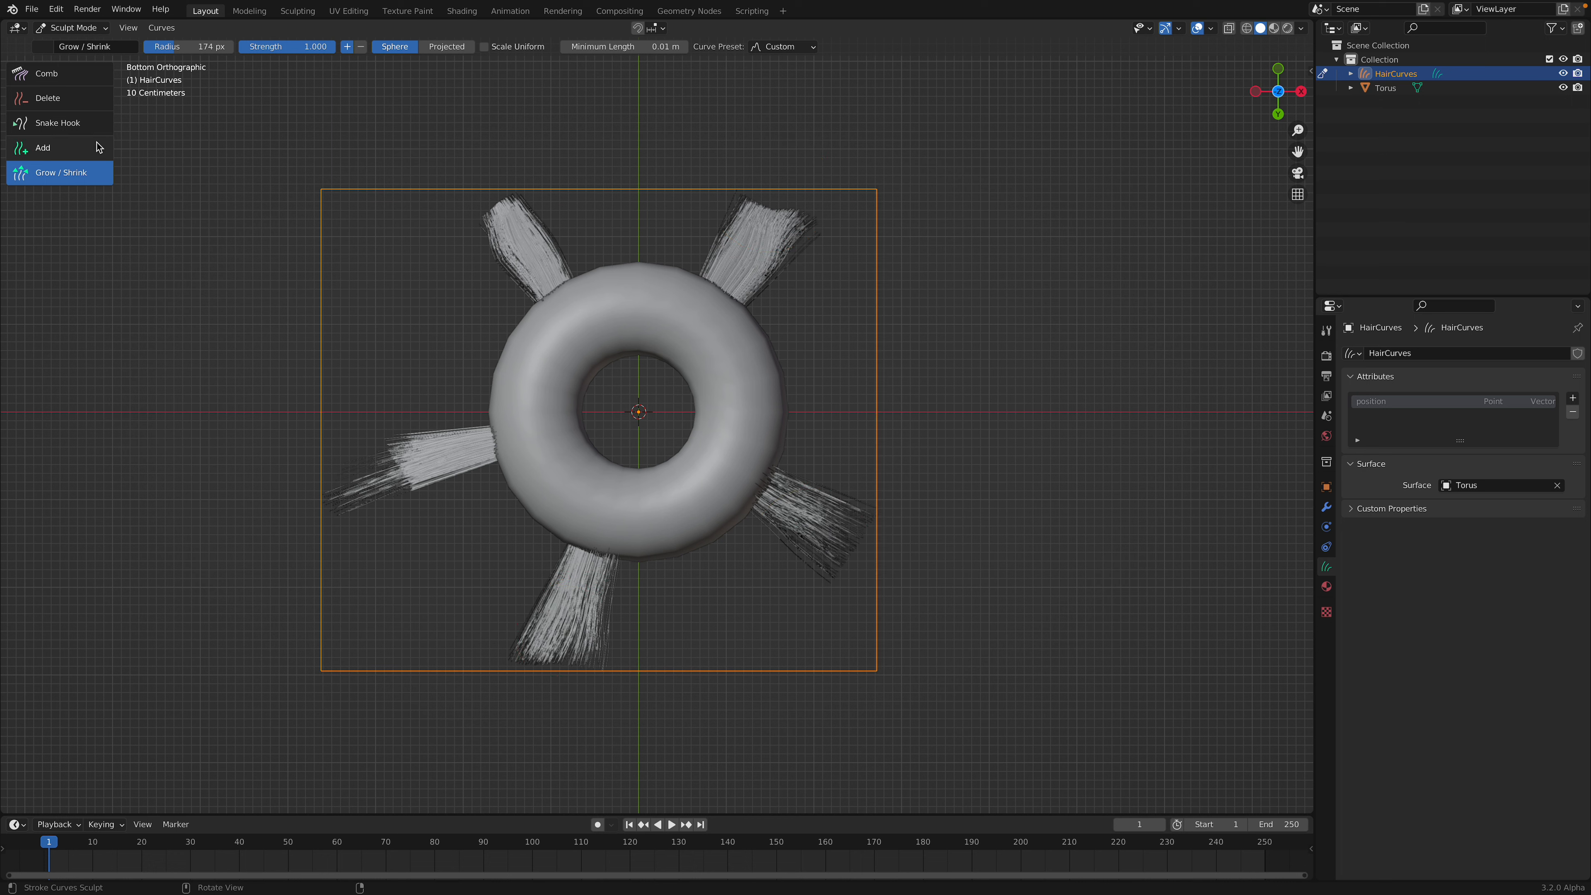
Pull the tips of four hair tufts outward from the donut with the Snake Hook brush
click(58, 123)
drag(551, 266, 470, 163)
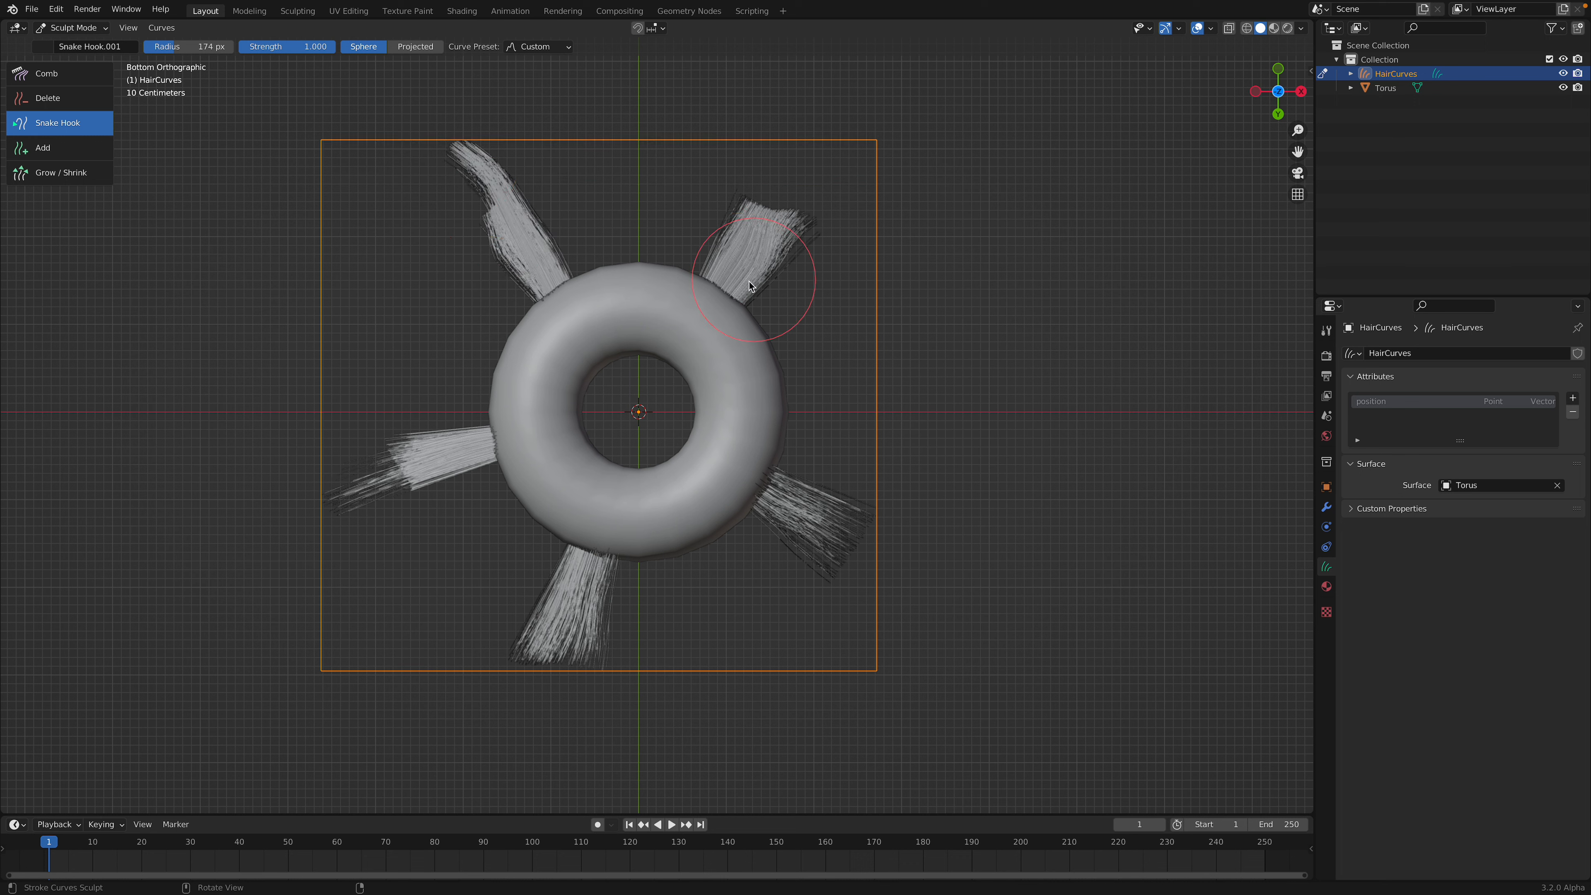
drag(754, 285, 798, 194)
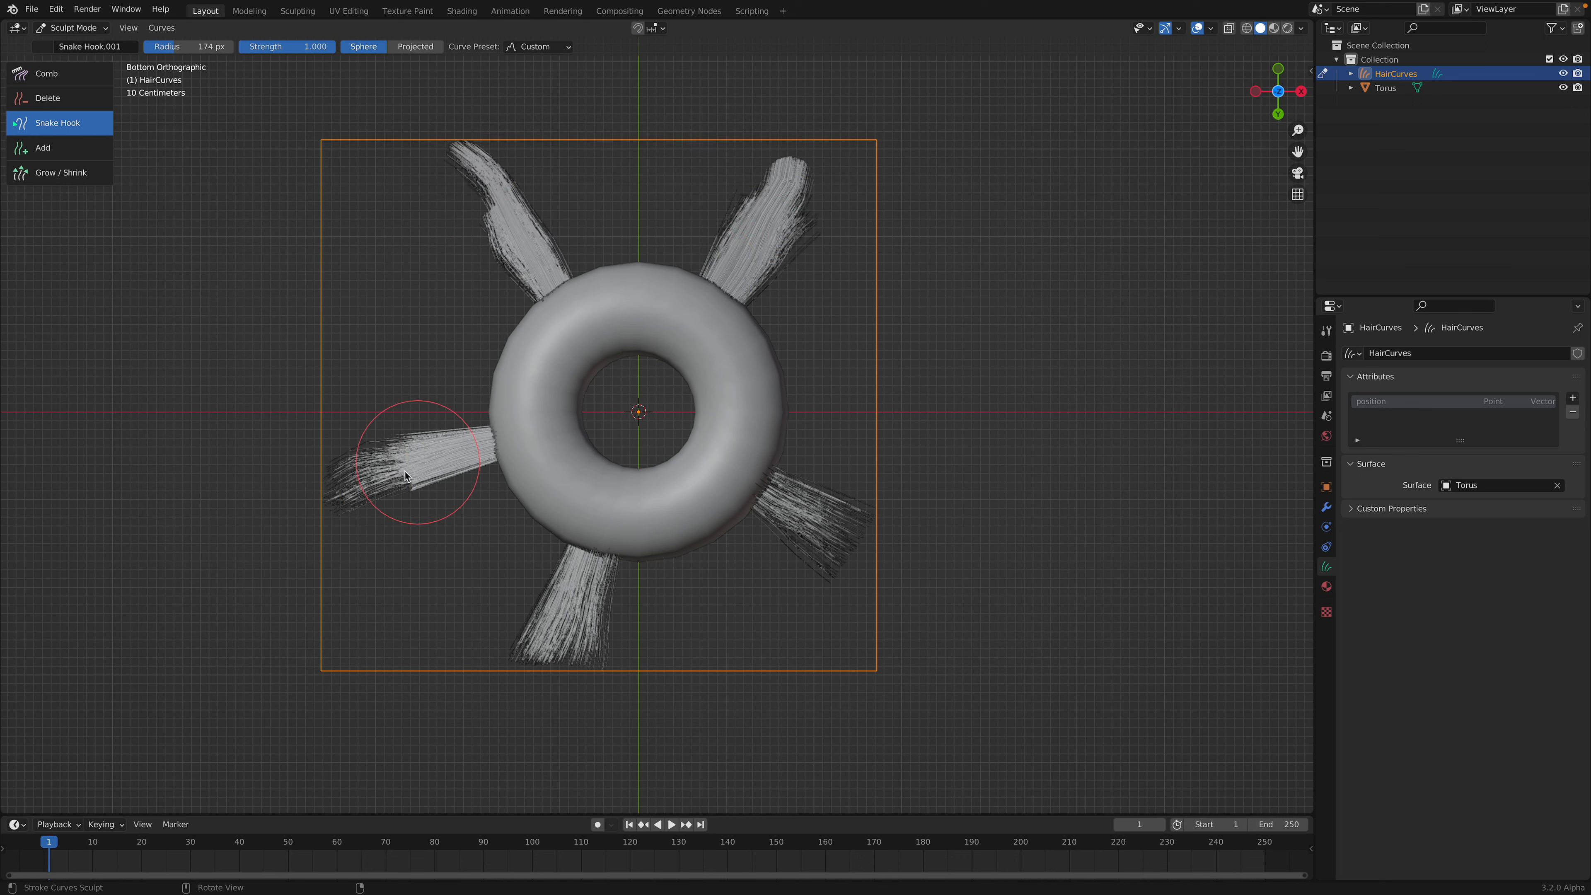
drag(539, 627, 558, 666)
mouse_move(851, 583)
mouse_down()
mouse_move(895, 557)
mouse_move(924, 564)
mouse_up()
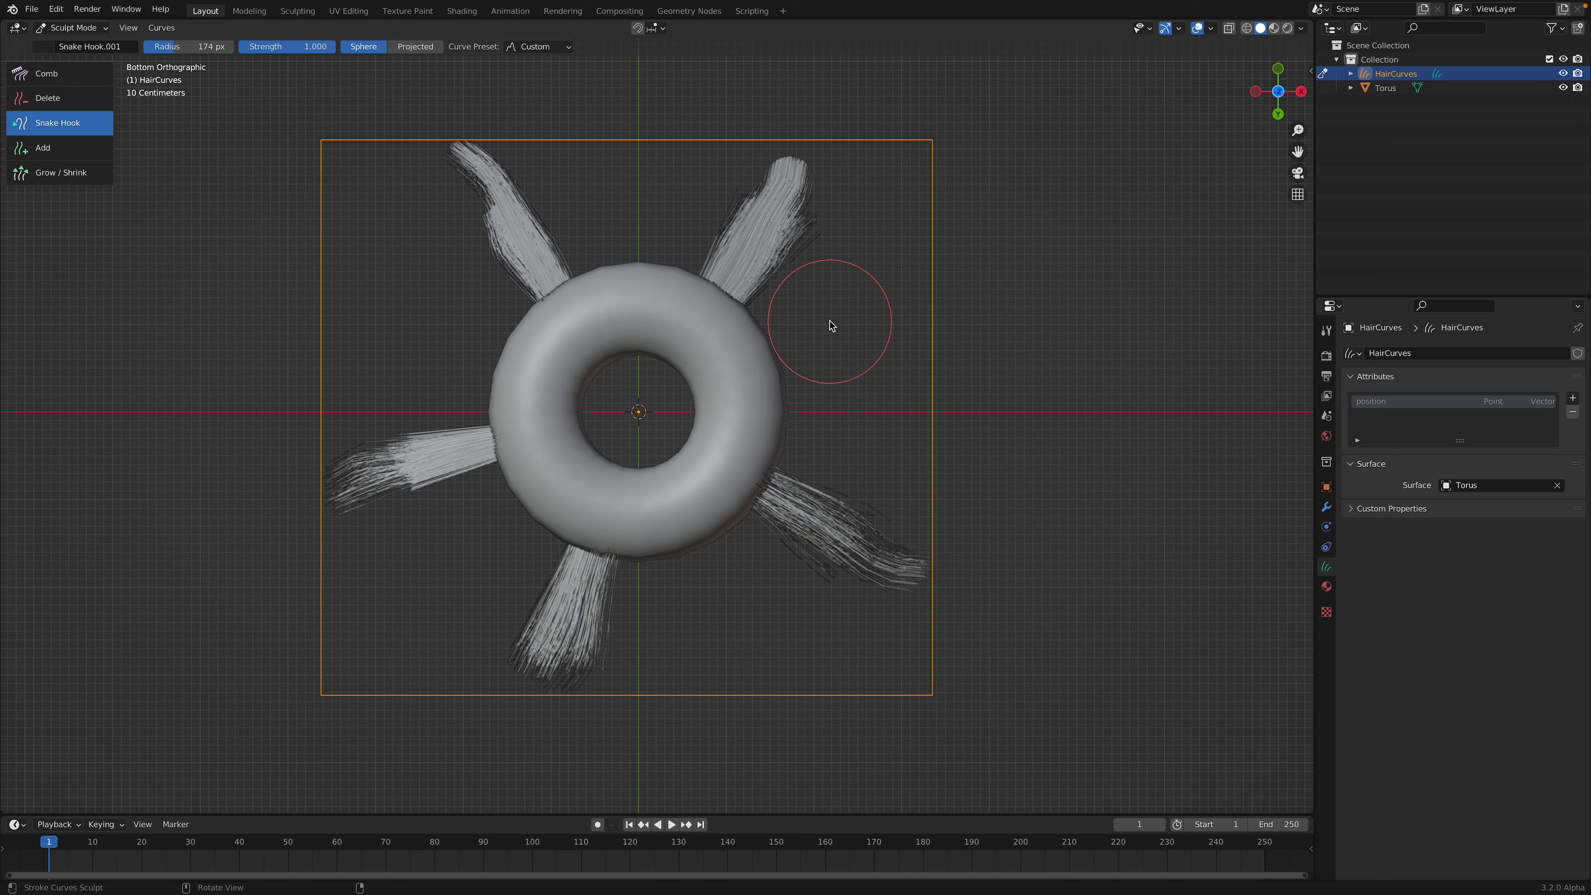
mouse_move(788, 216)
mouse_down()
mouse_move(756, 196)
mouse_move(799, 160)
mouse_move(785, 183)
mouse_up()
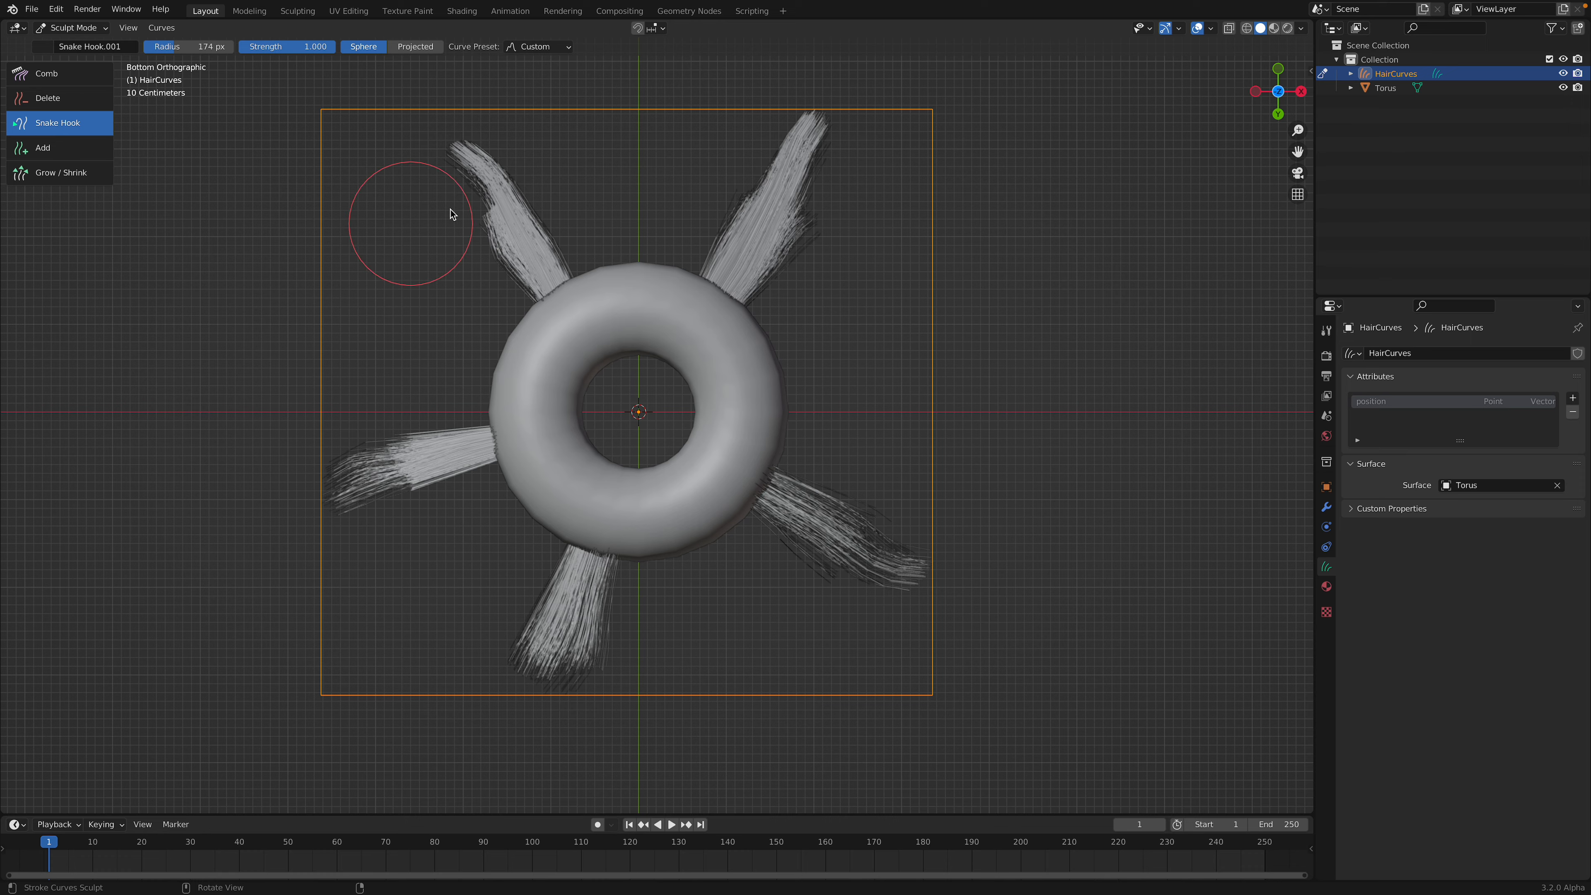
Leave curve sculpting for Object Mode, save the scene as donut_weed_001.blend, and clear the selection
click(74, 28)
click(68, 44)
middle_drag(783, 351, 774, 403)
click(774, 408)
key(ctrl+s)
middle_drag(866, 356, 761, 408)
key(alt+a)
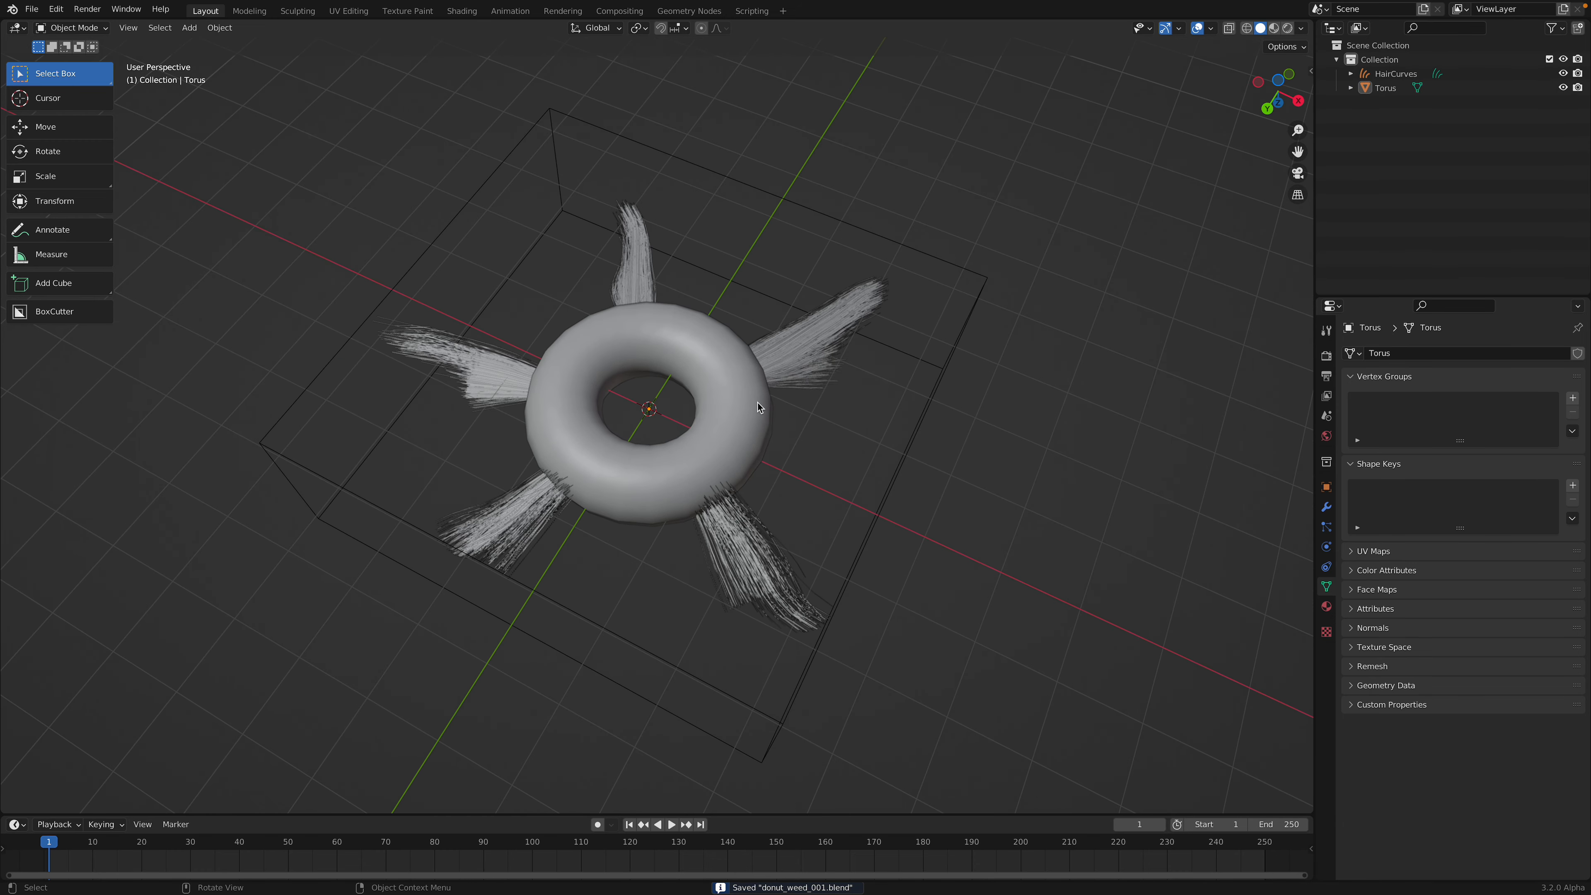
Convert the HairCurves object to a particle system on the torus and hide the original HairCurves object
click(758, 406)
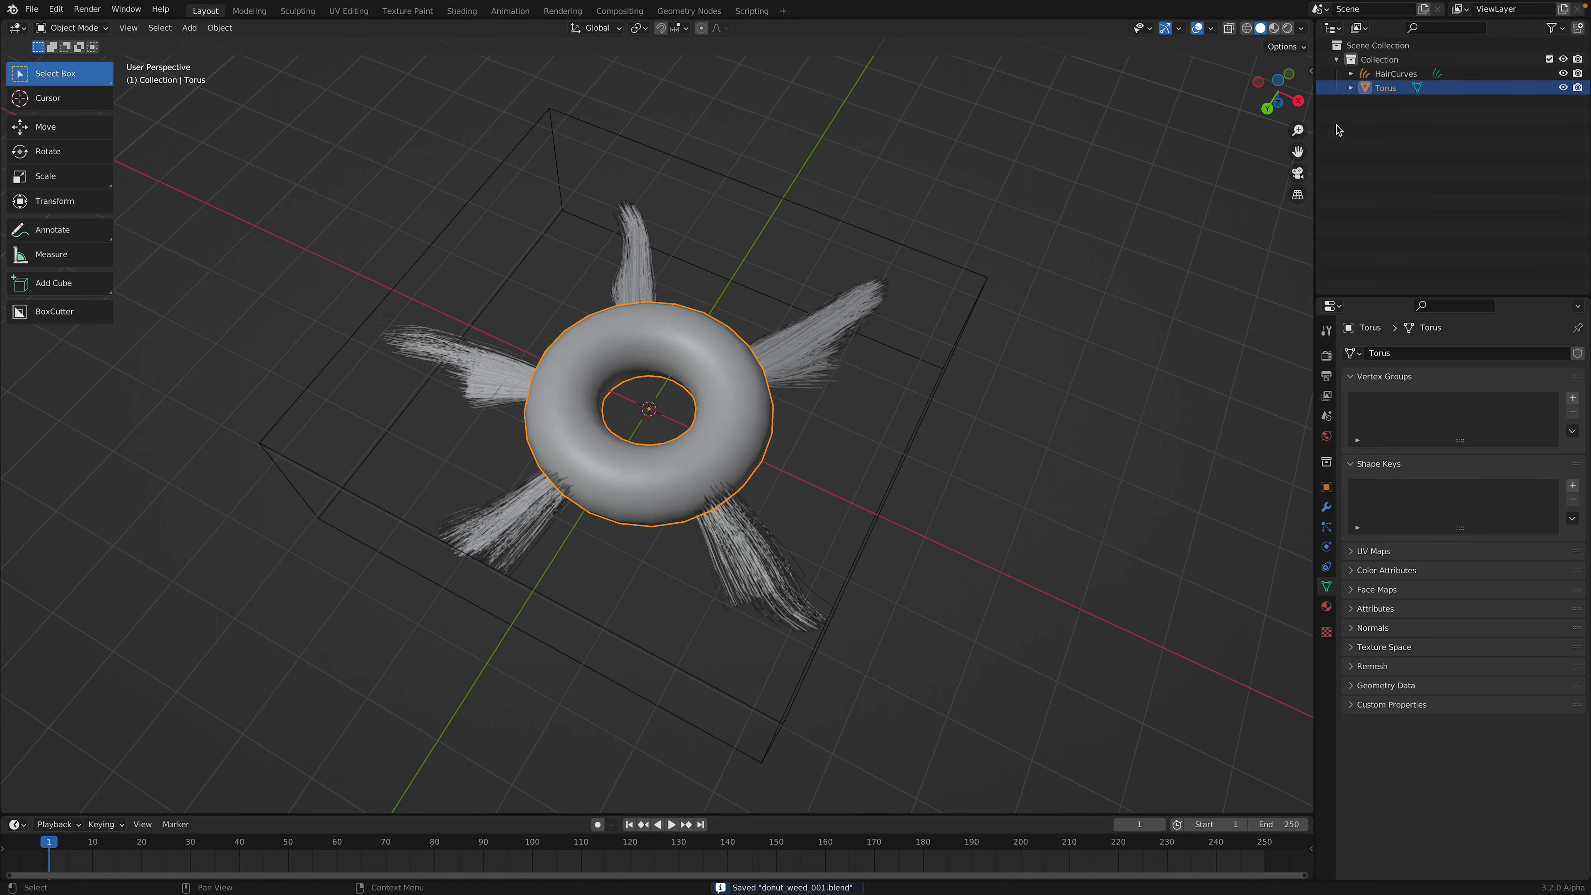
middle_drag(862, 376, 860, 357)
click(917, 262)
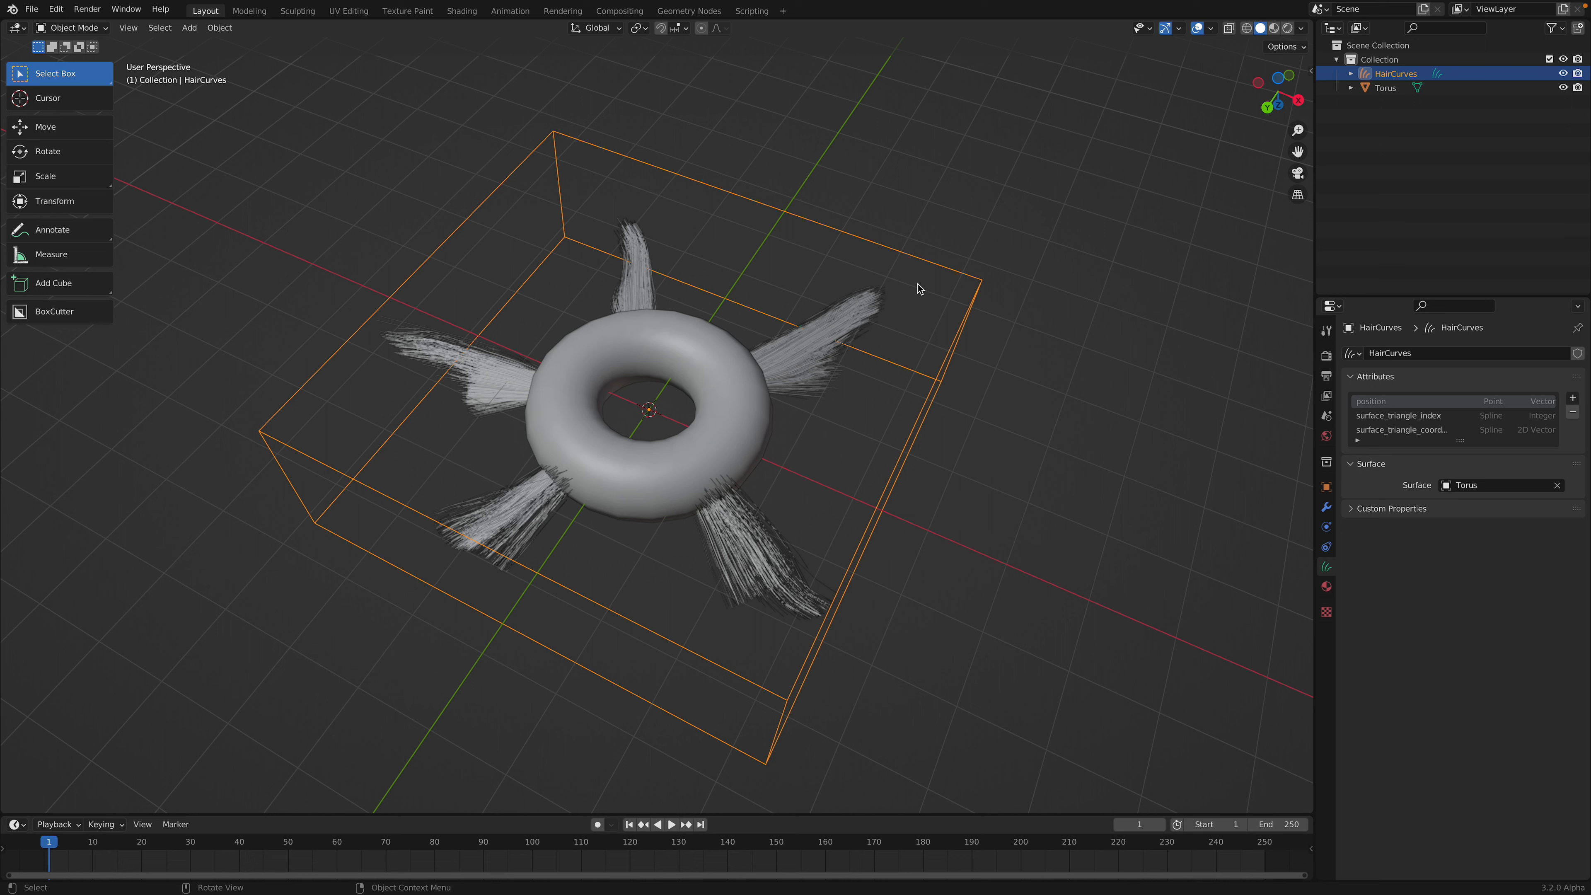
key(F3)
text(conv)
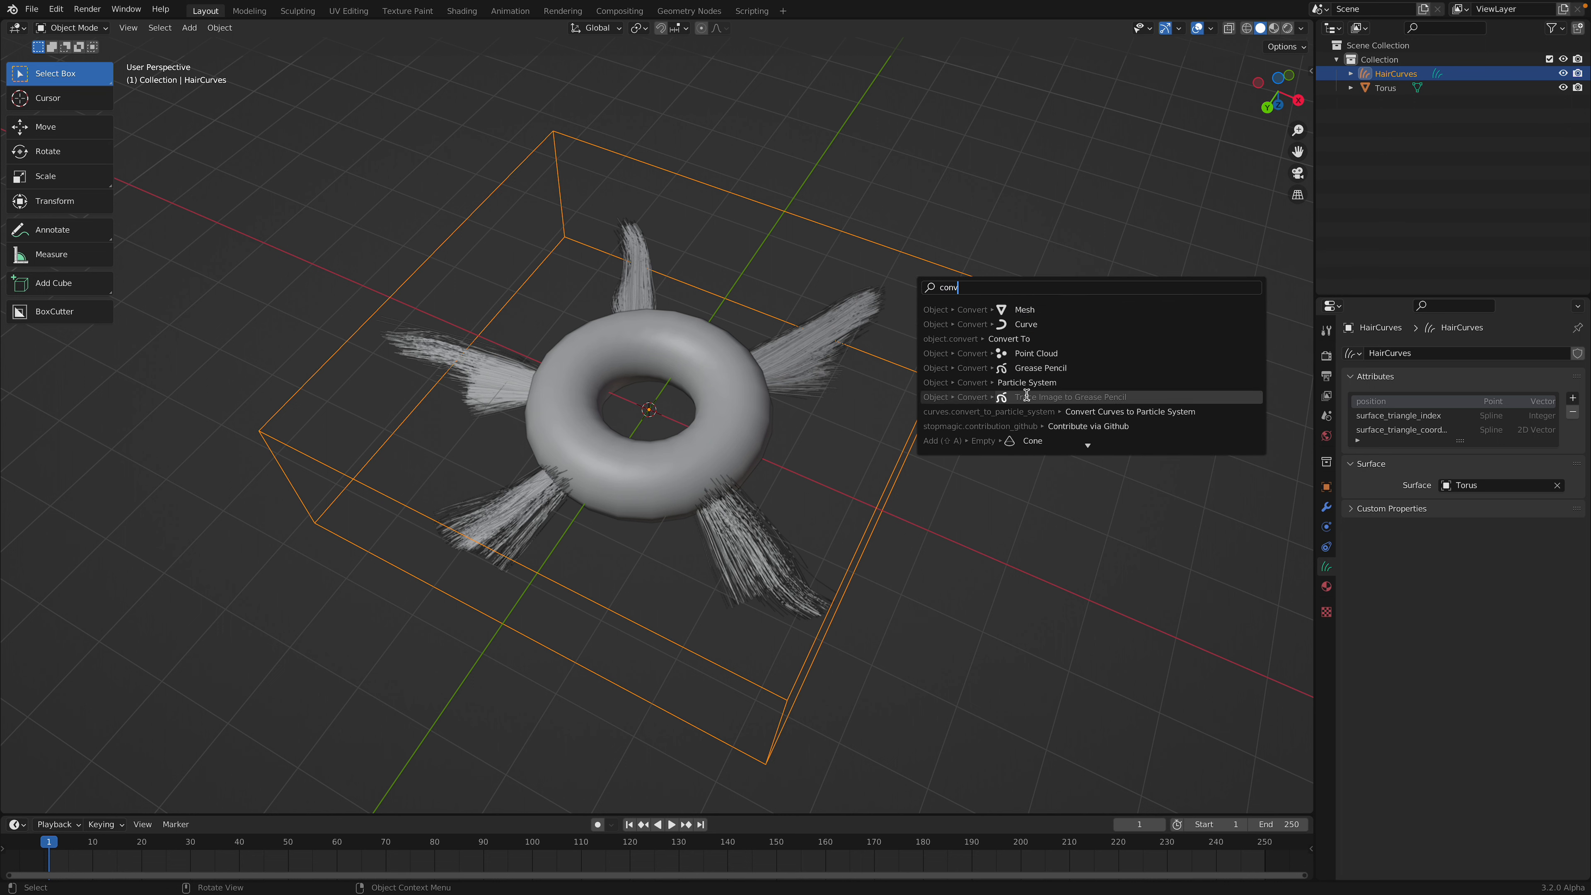
click(1034, 417)
middle_drag(1030, 419, 750, 368)
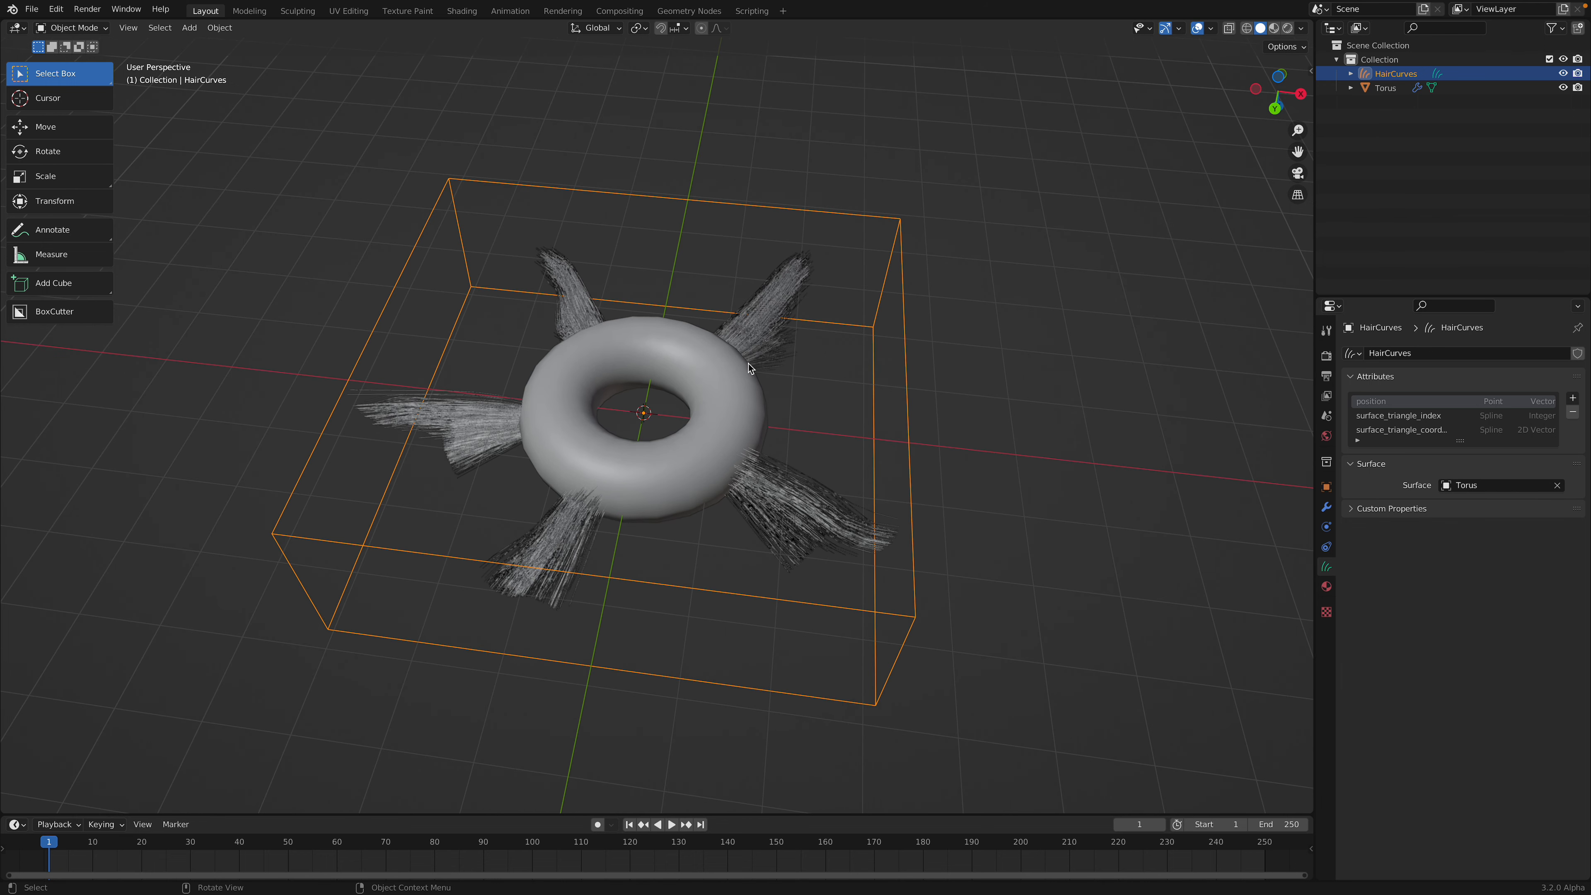
click(1563, 73)
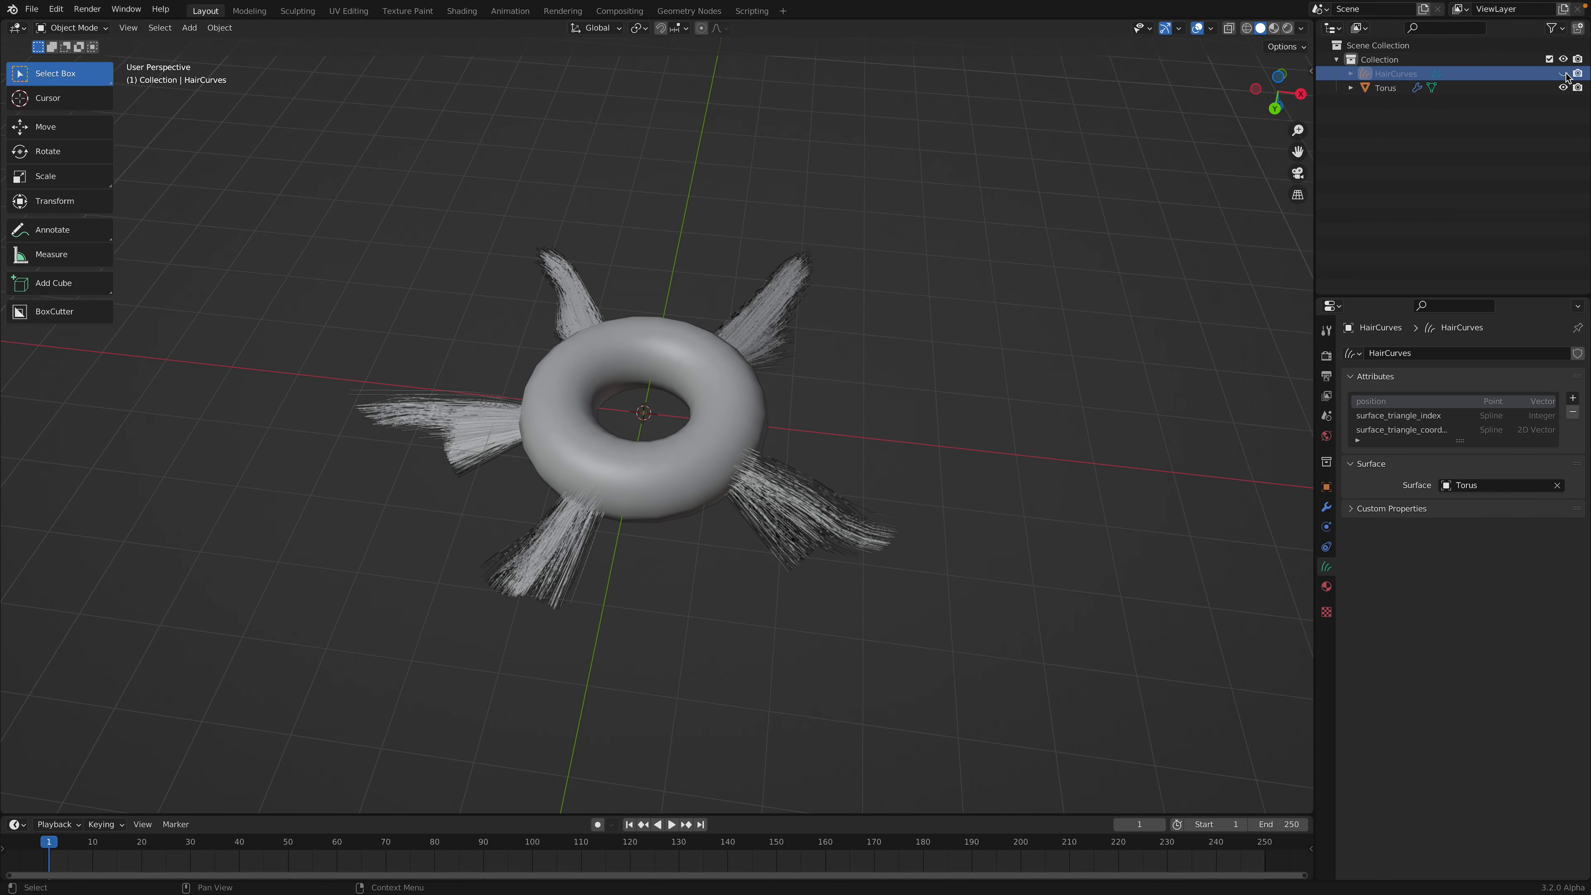
middle_drag(899, 259, 176, 112)
Save the scene as a new incremented version named donut_weed_002.blend
click(31, 10)
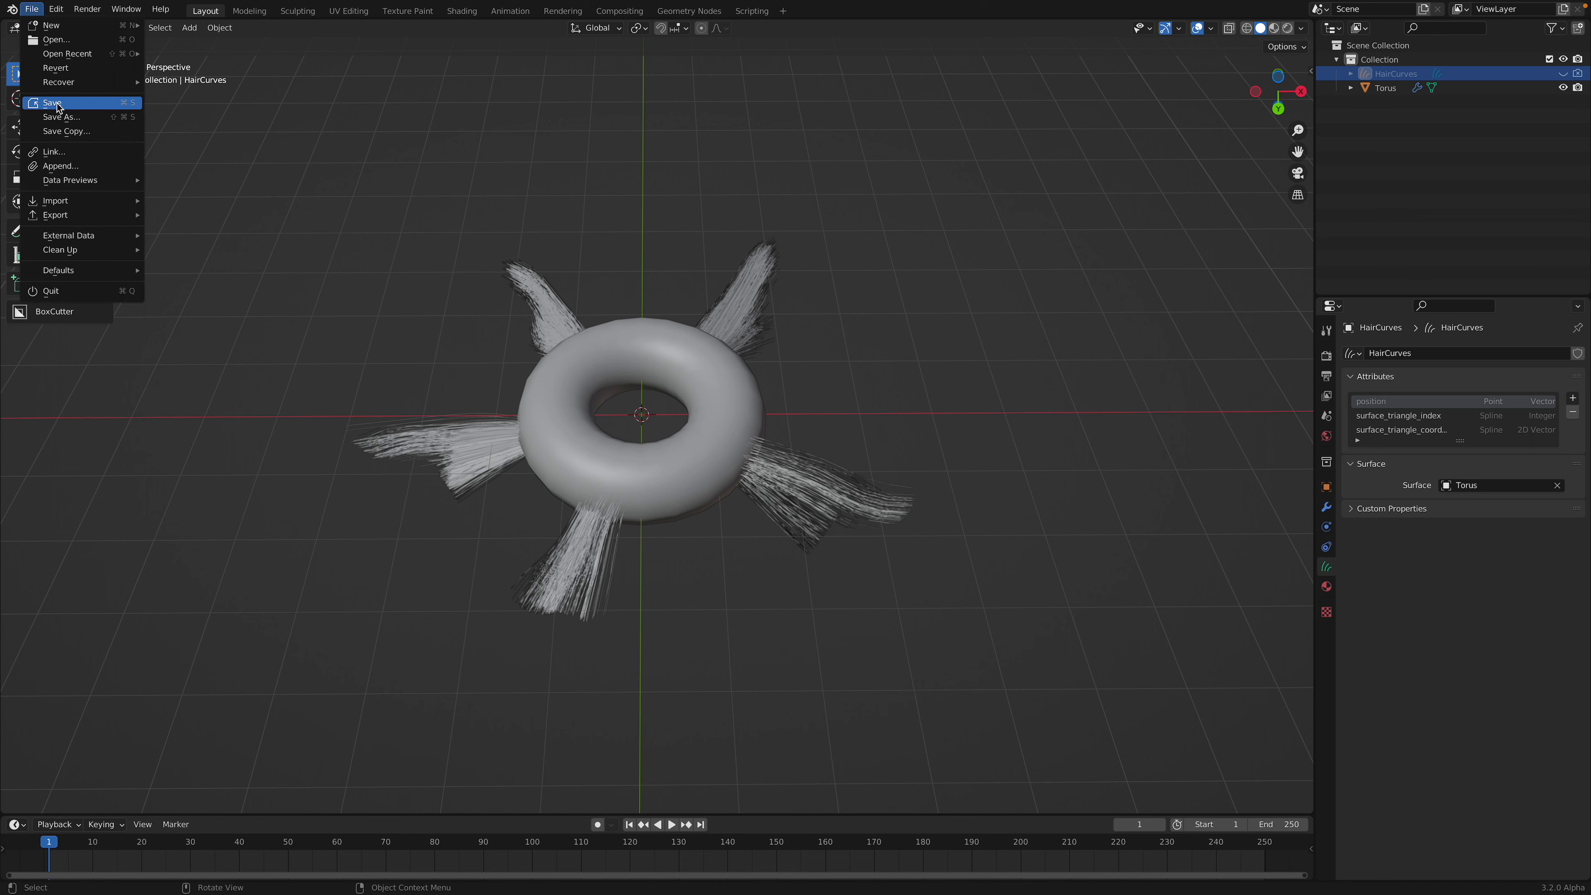
click(59, 119)
click(1160, 785)
click(31, 10)
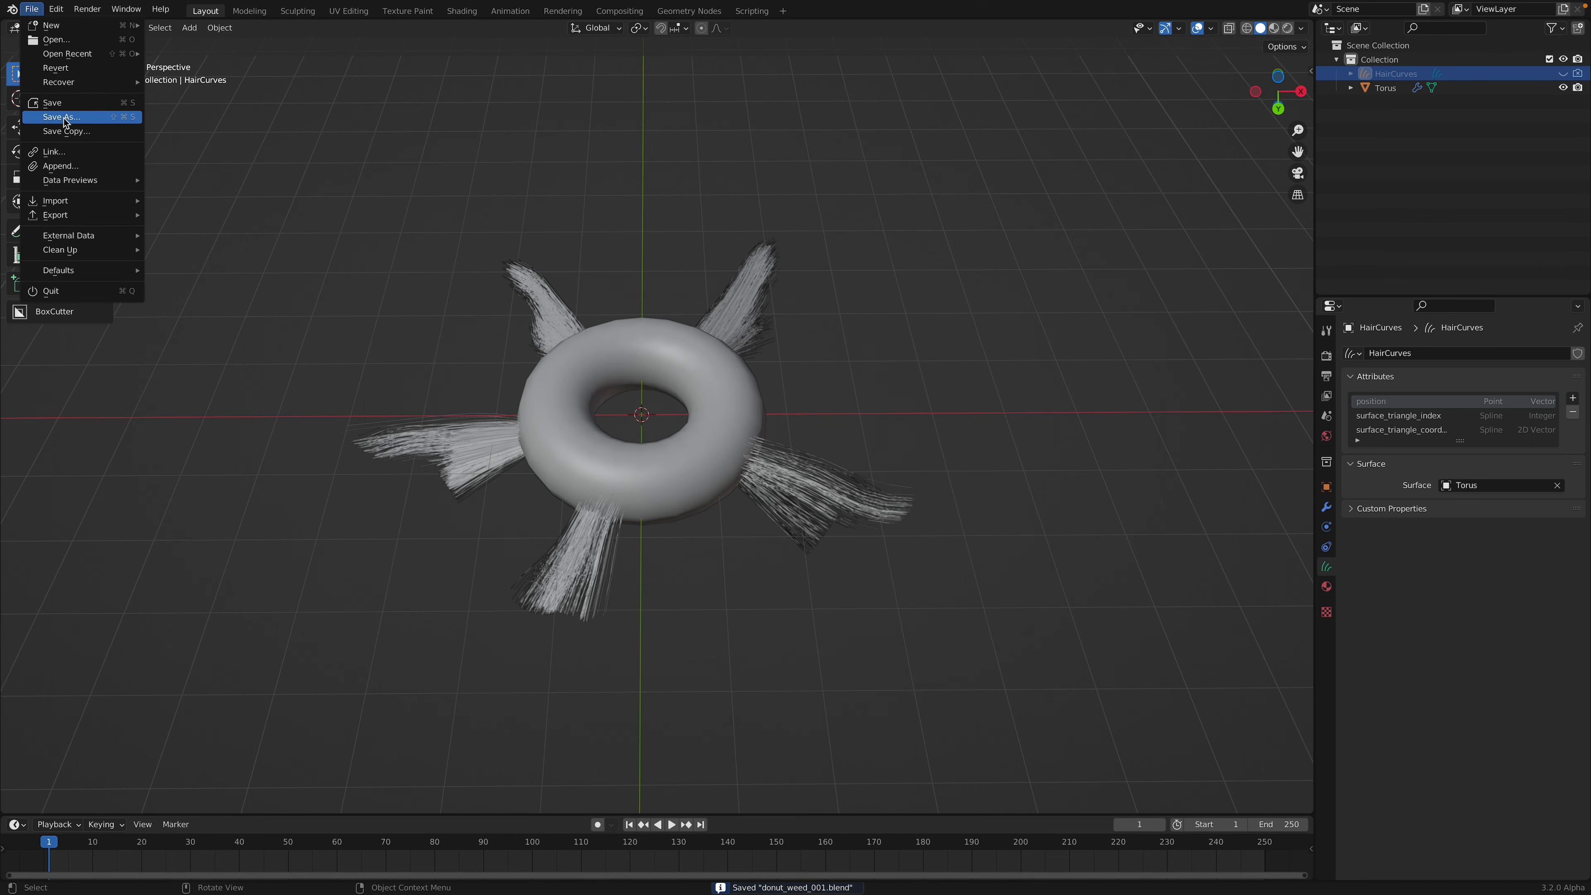
click(60, 116)
click(1003, 785)
click(1182, 786)
Select the torus and turn on automatic keyframing
middle_drag(763, 548, 687, 556)
click(764, 425)
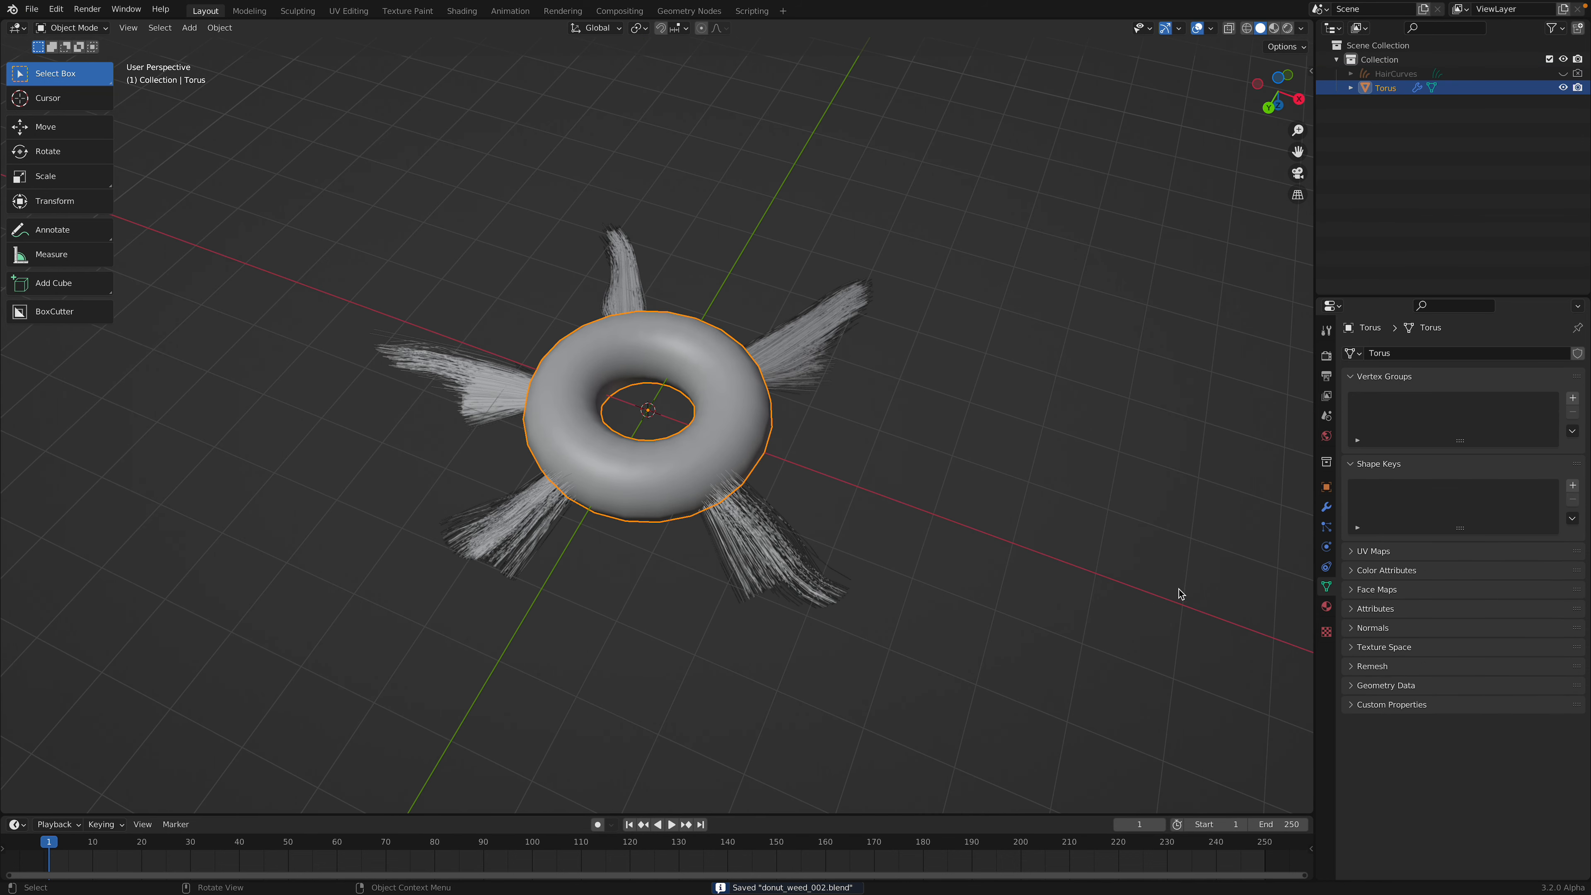
click(598, 825)
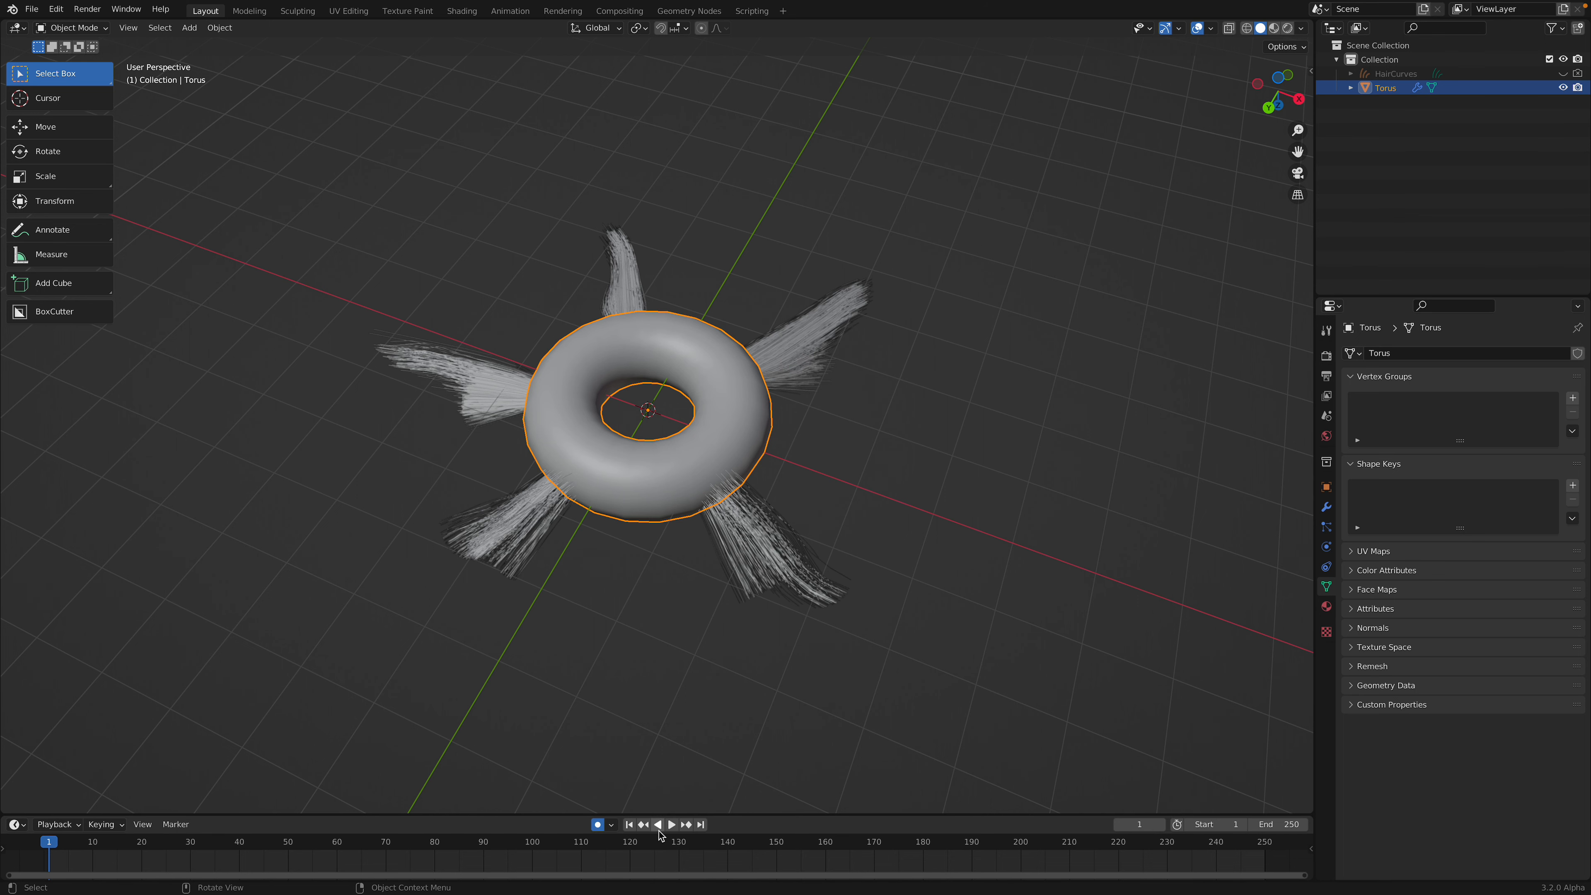
middle_drag(767, 547, 788, 563)
middle_drag(1159, 207, 1150, 189)
middle_drag(689, 773, 668, 713)
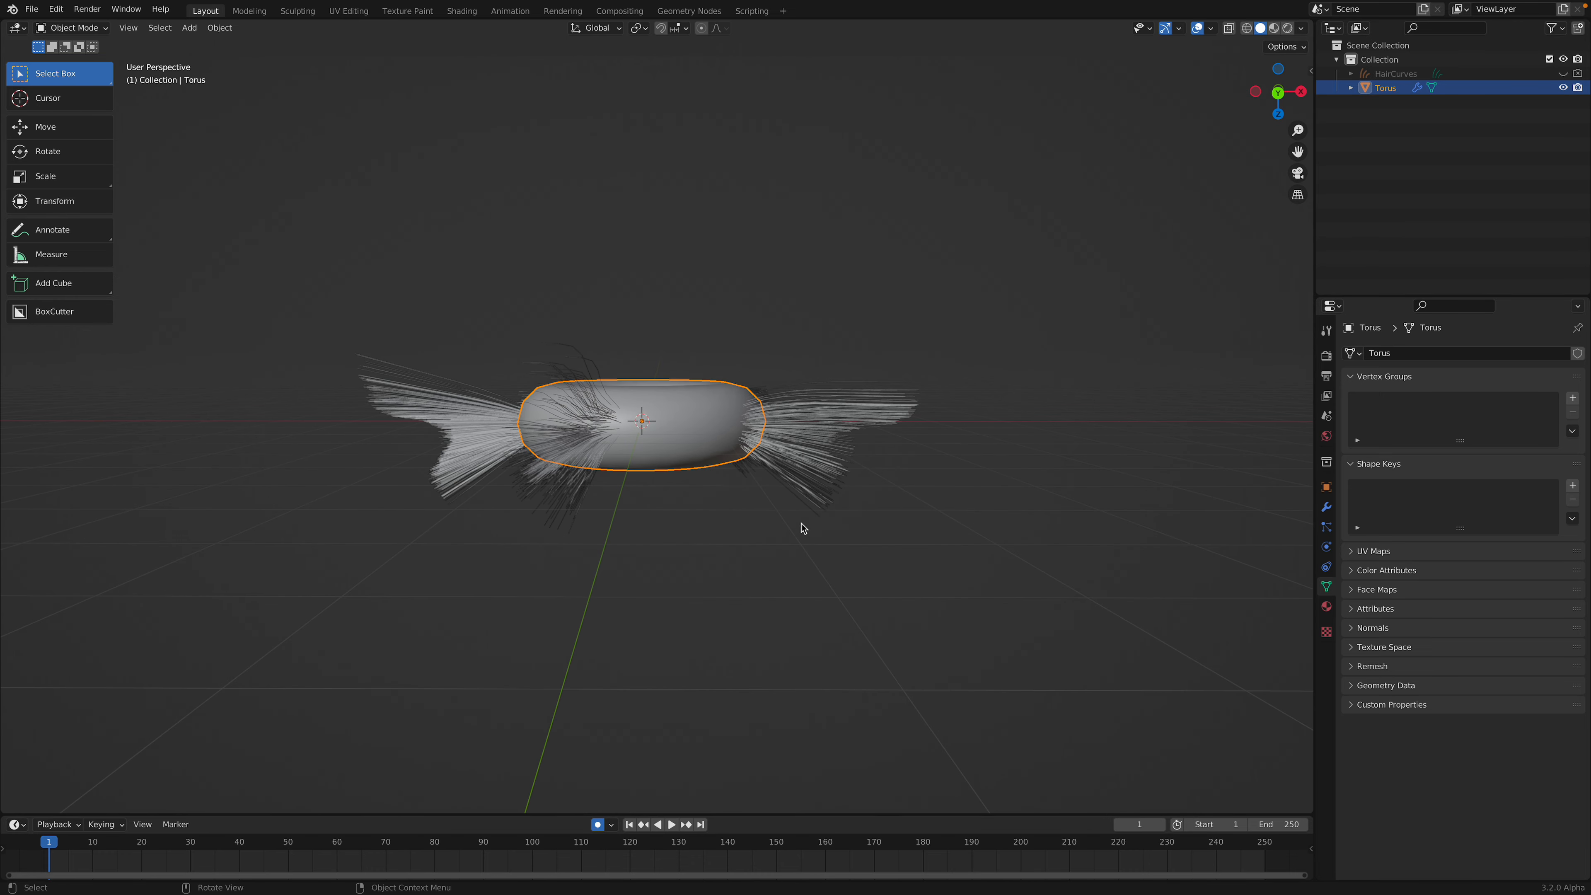
middle_drag(802, 528, 715, 596)
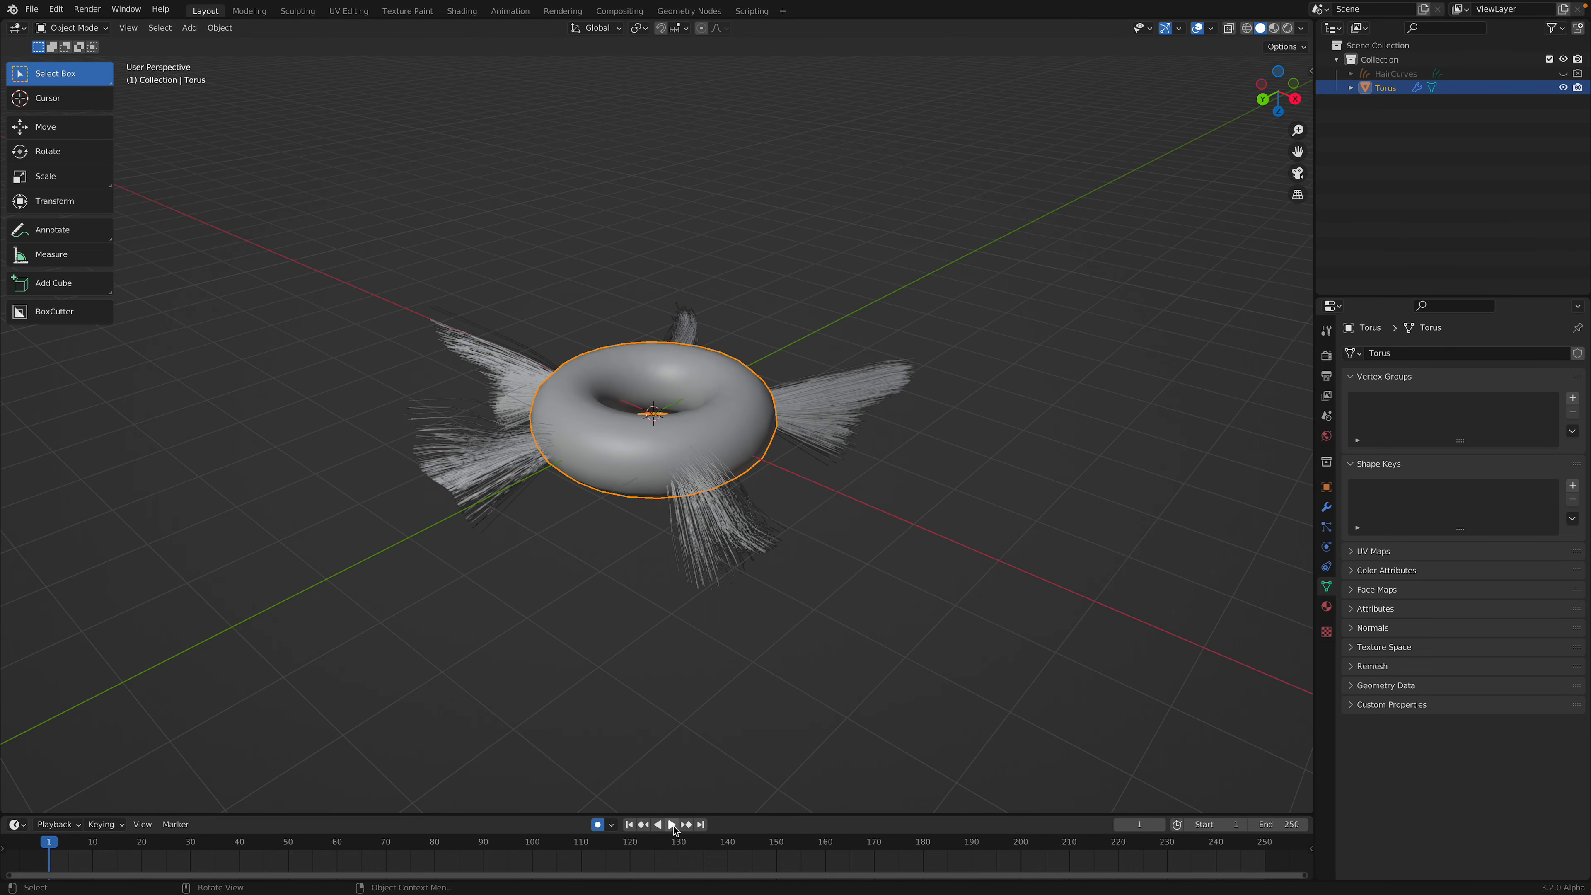
Record a freehand trackball rotation of the torus while the animation plays, stopping at frame 122
click(672, 824)
key(r)
key(r)
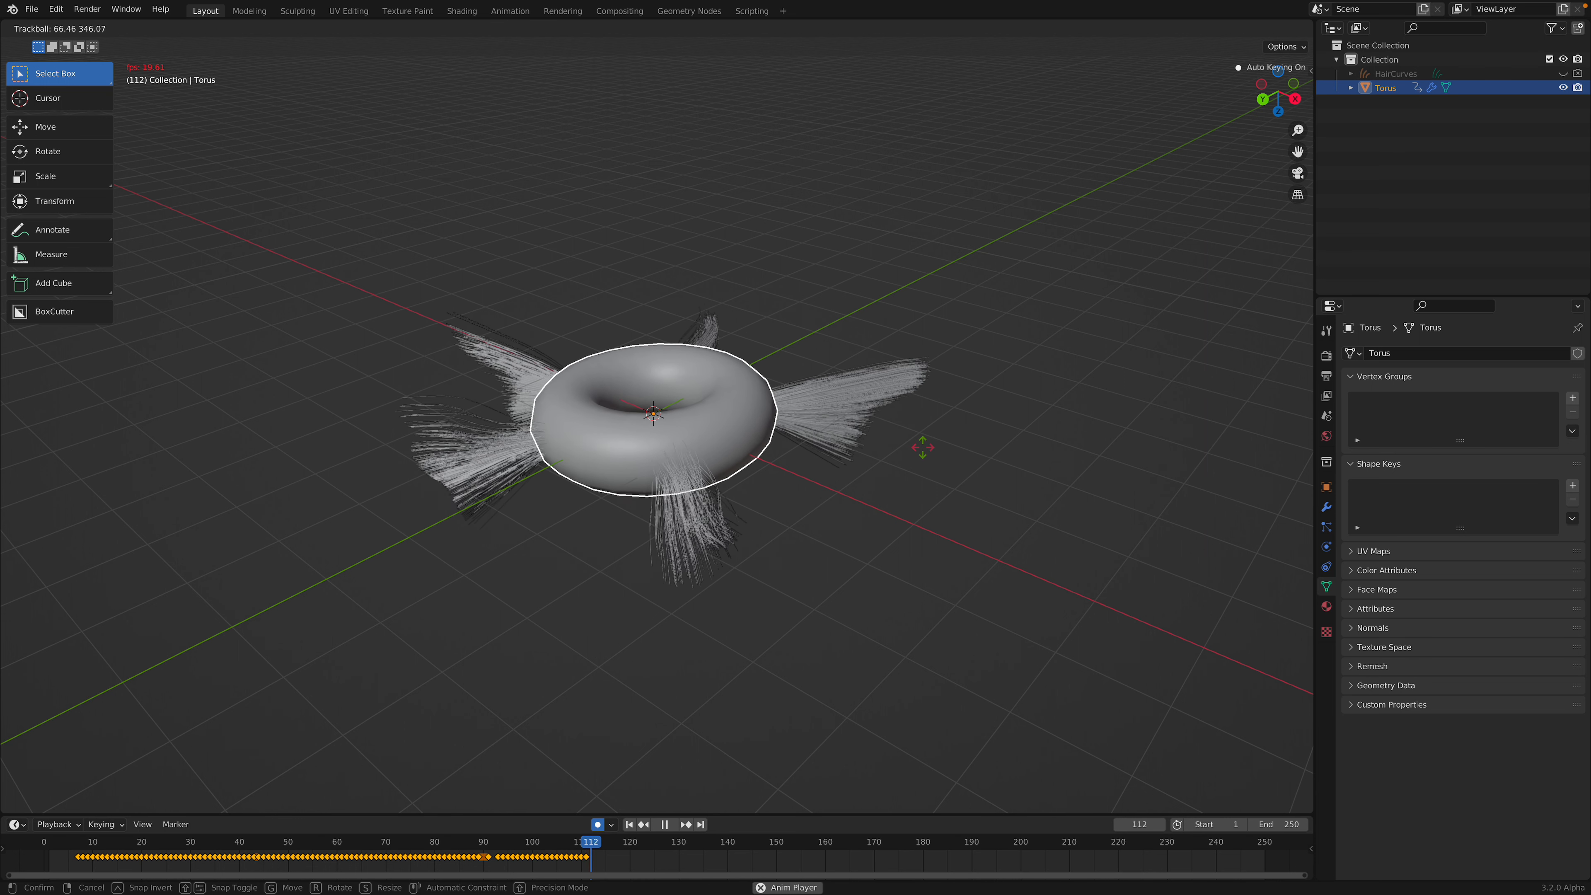
click(923, 447)
key(space)
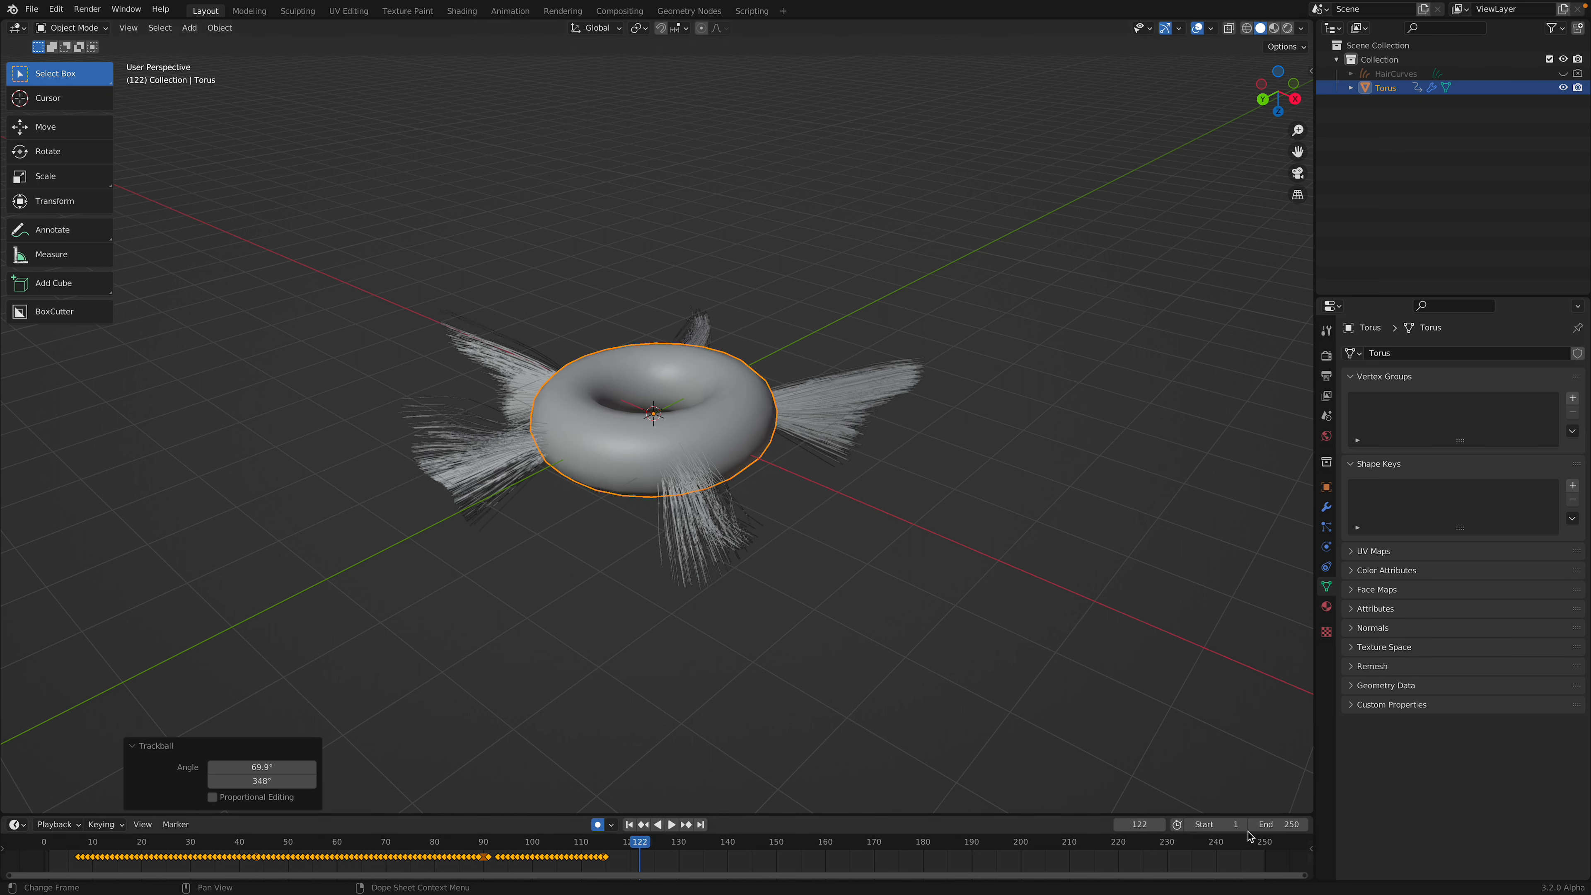
Set the animation's end frame to 150 and save the scene
text(0)
key(Return)
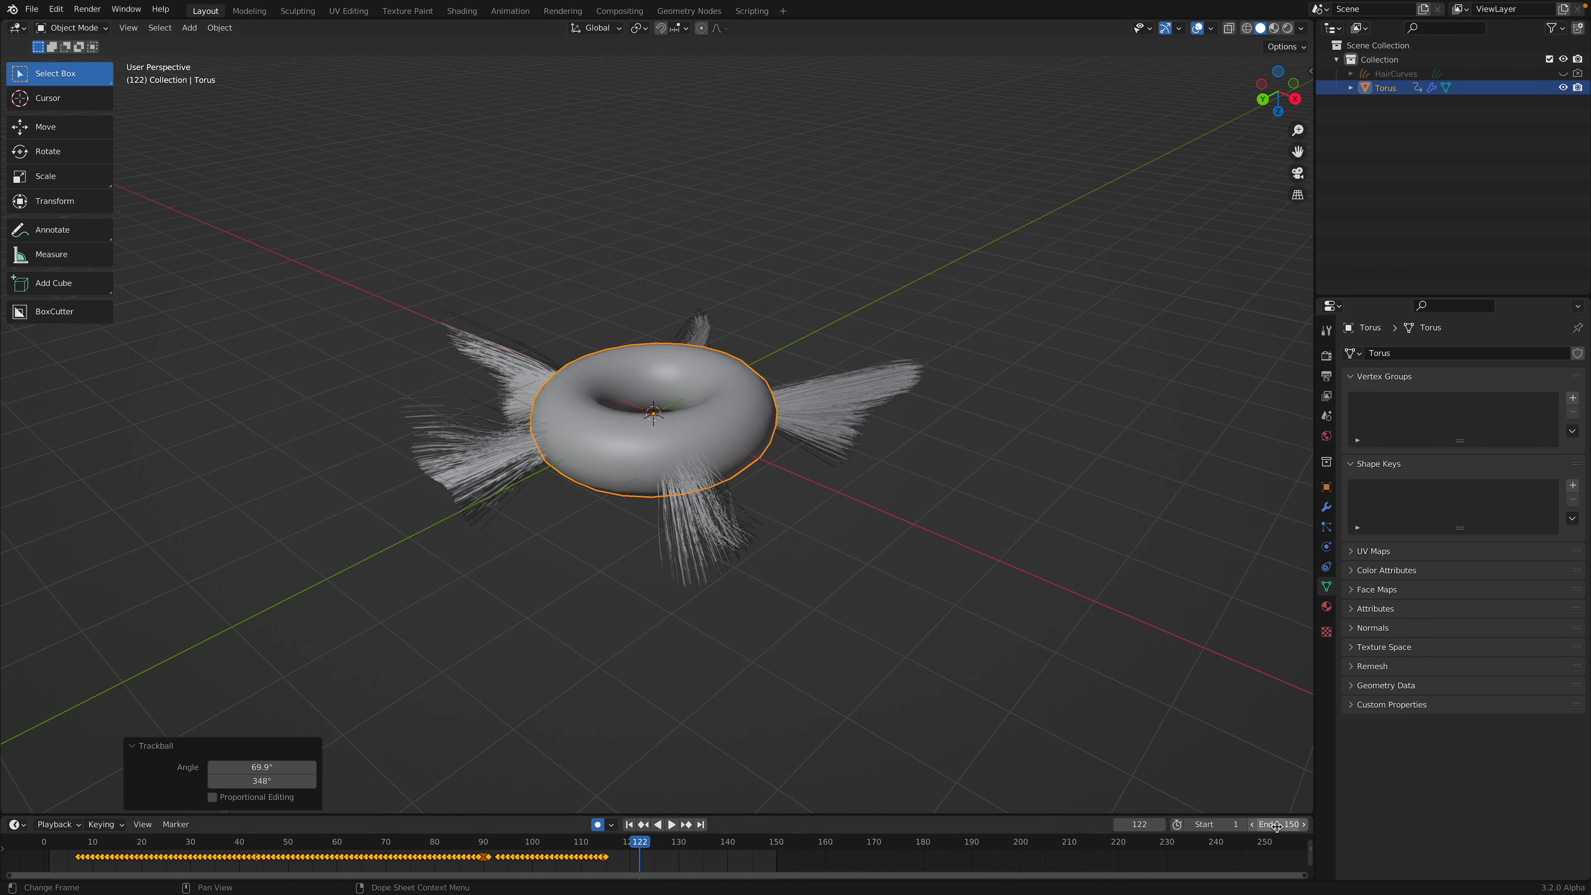
key(ctrl+s)
Play back the recorded torus rotation from the first frame and stop at frame 34
click(629, 824)
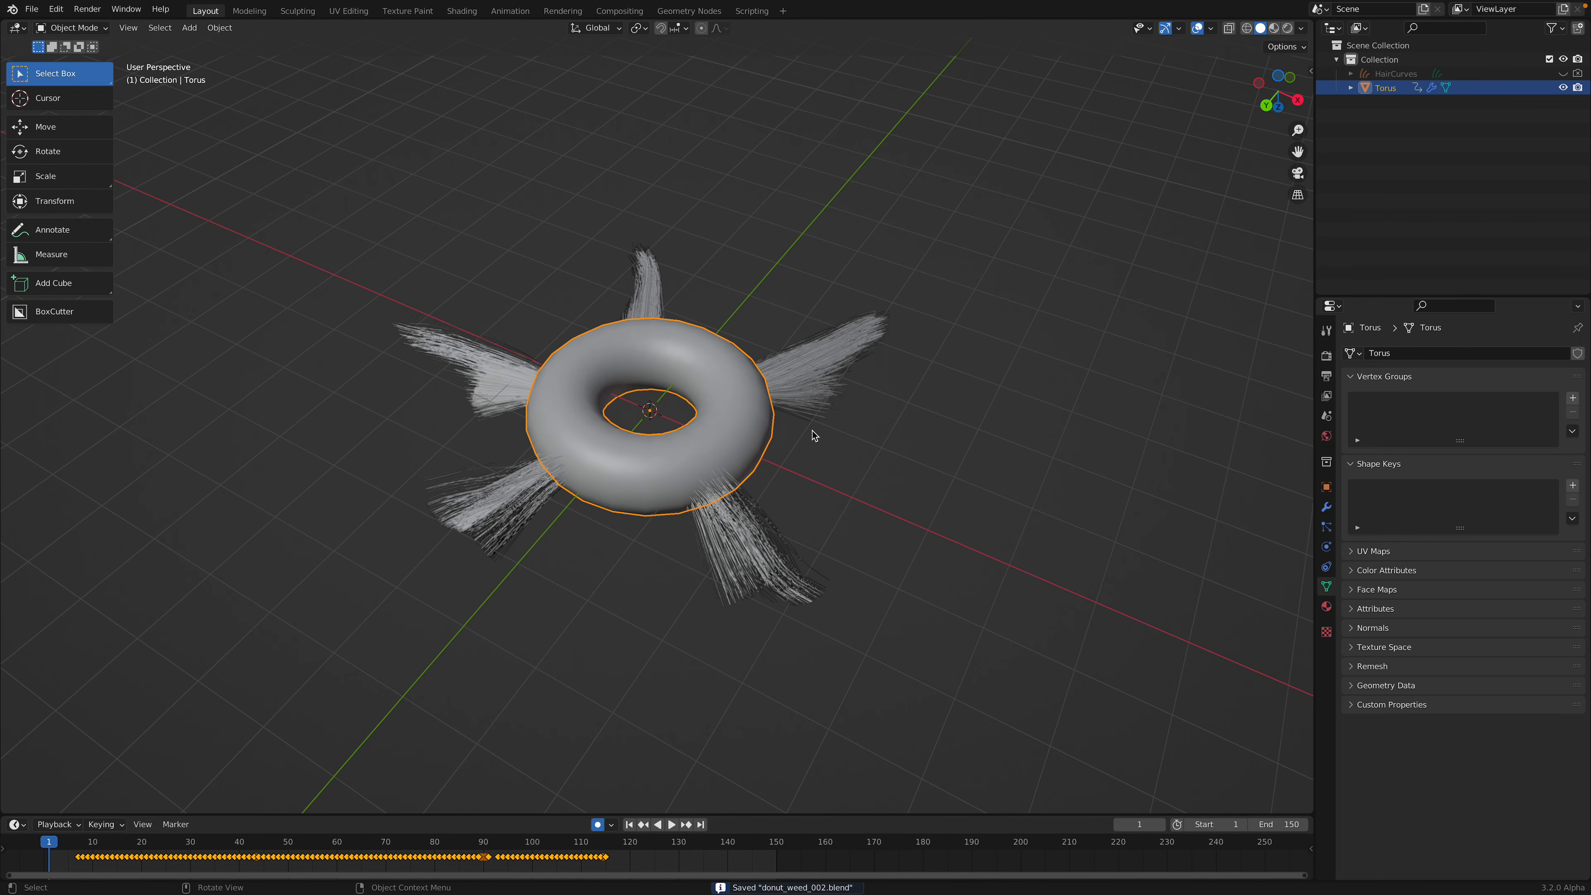
key(space)
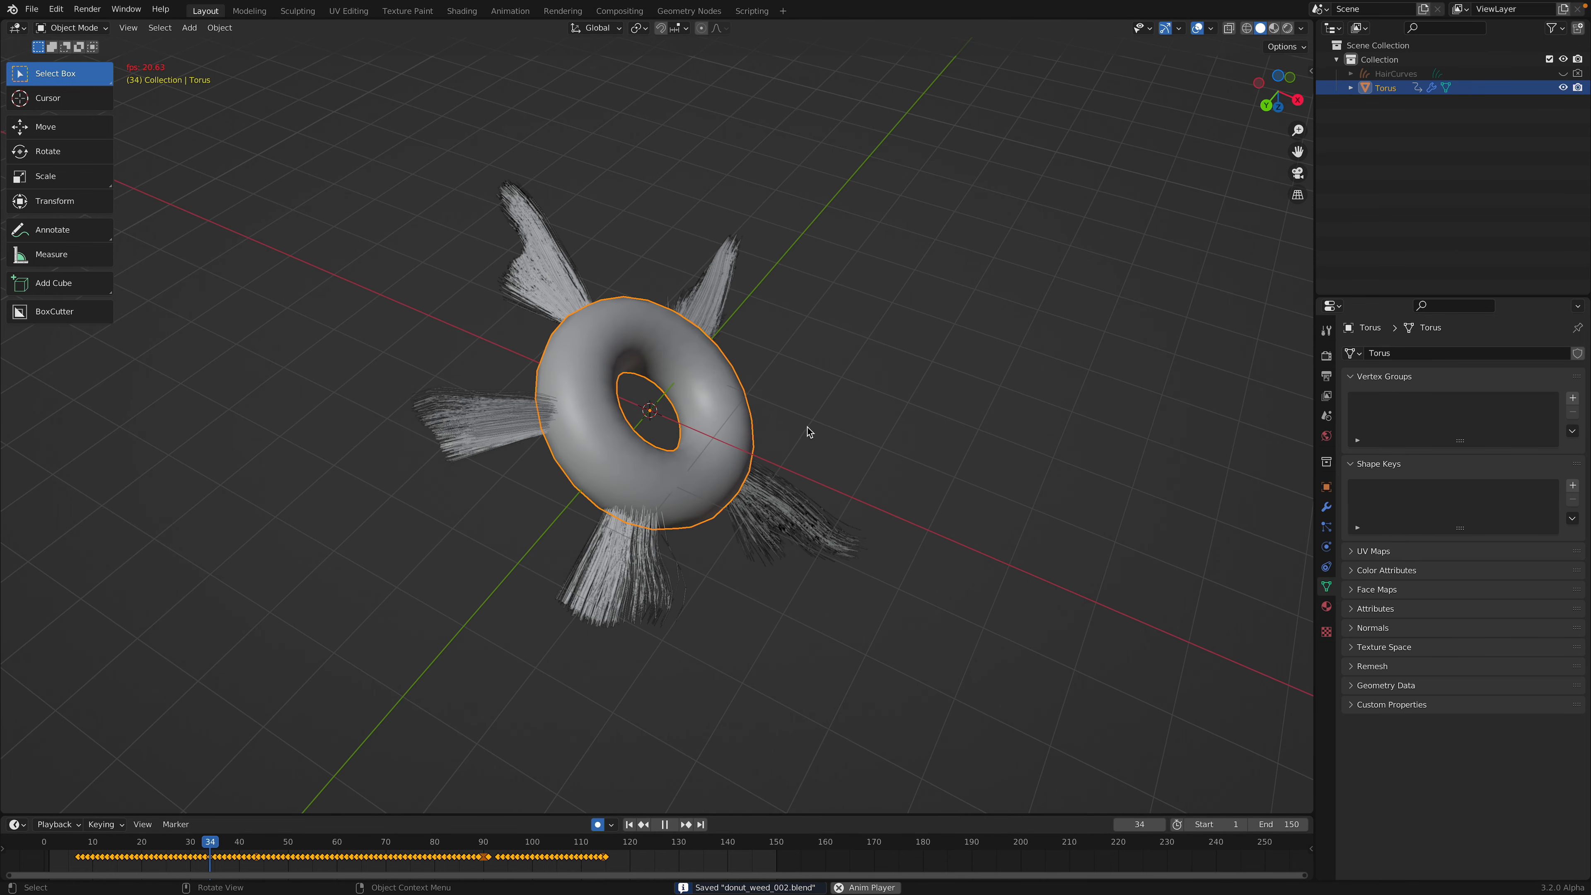
key(space)
Enable Hair Dynamics on the torus's HairCurves particle system and expand its settings
click(1327, 527)
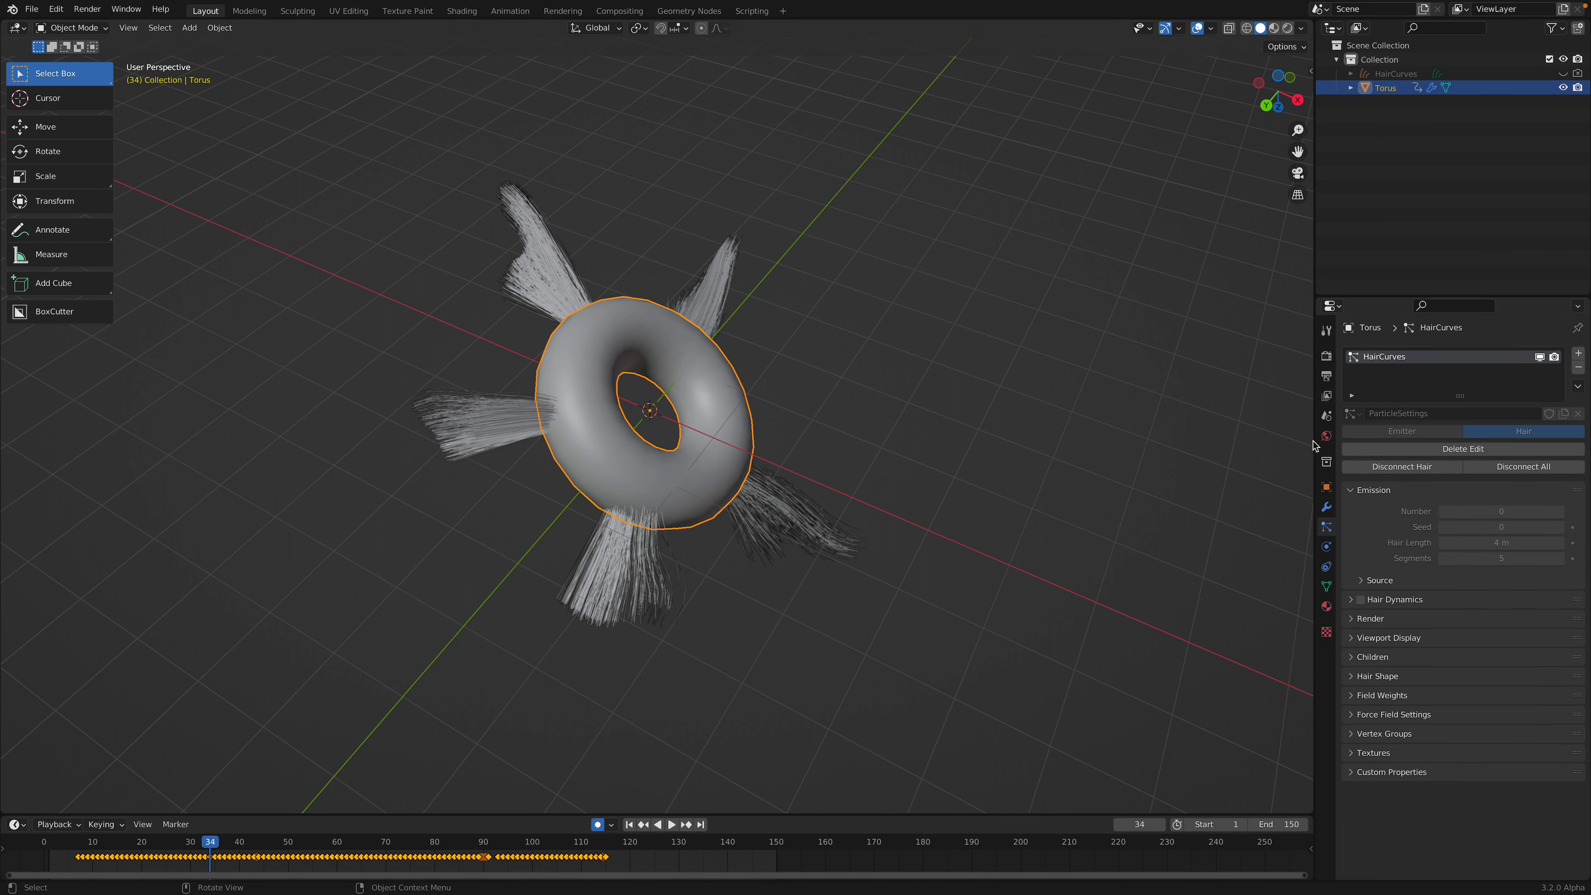
click(1360, 600)
click(1350, 600)
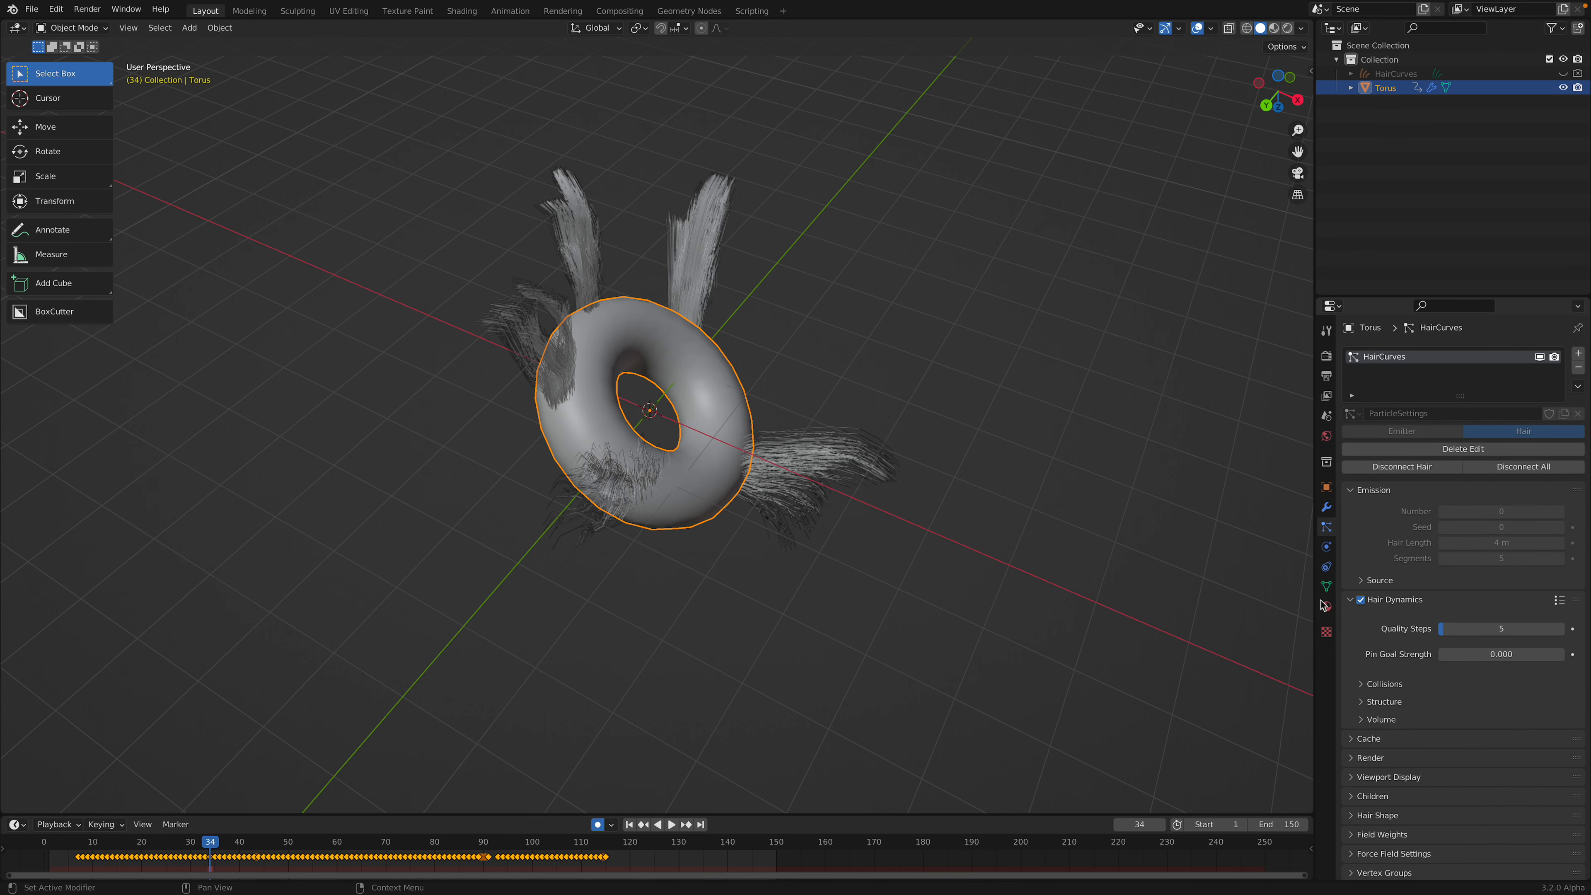
middle_drag(1059, 547, 1072, 526)
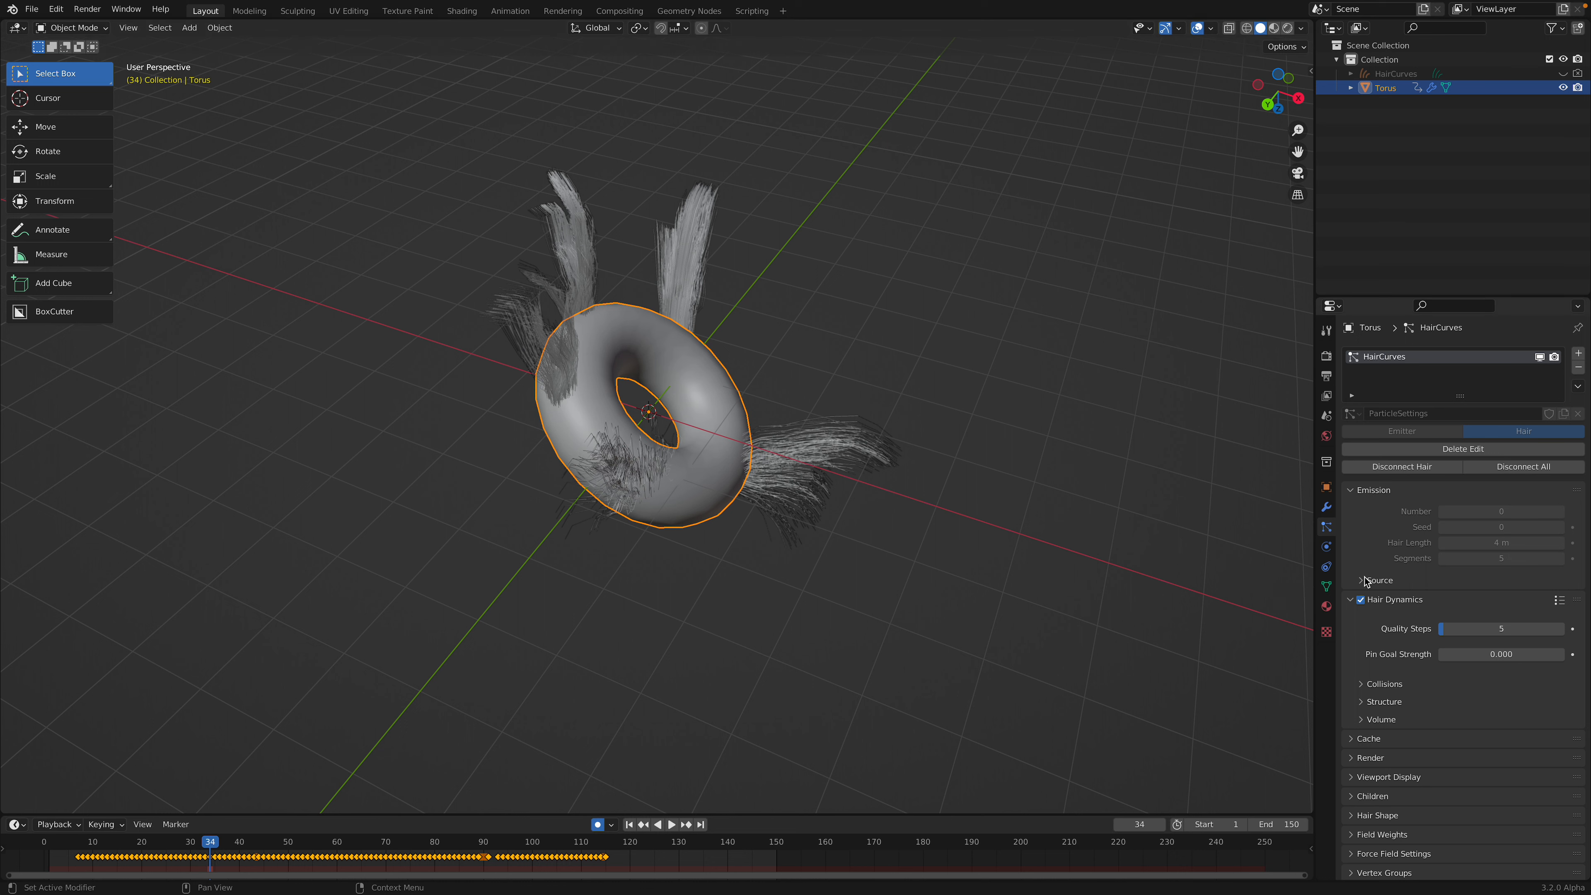
Add Collision physics to the torus, return to frame 1, and save the scene
click(1328, 548)
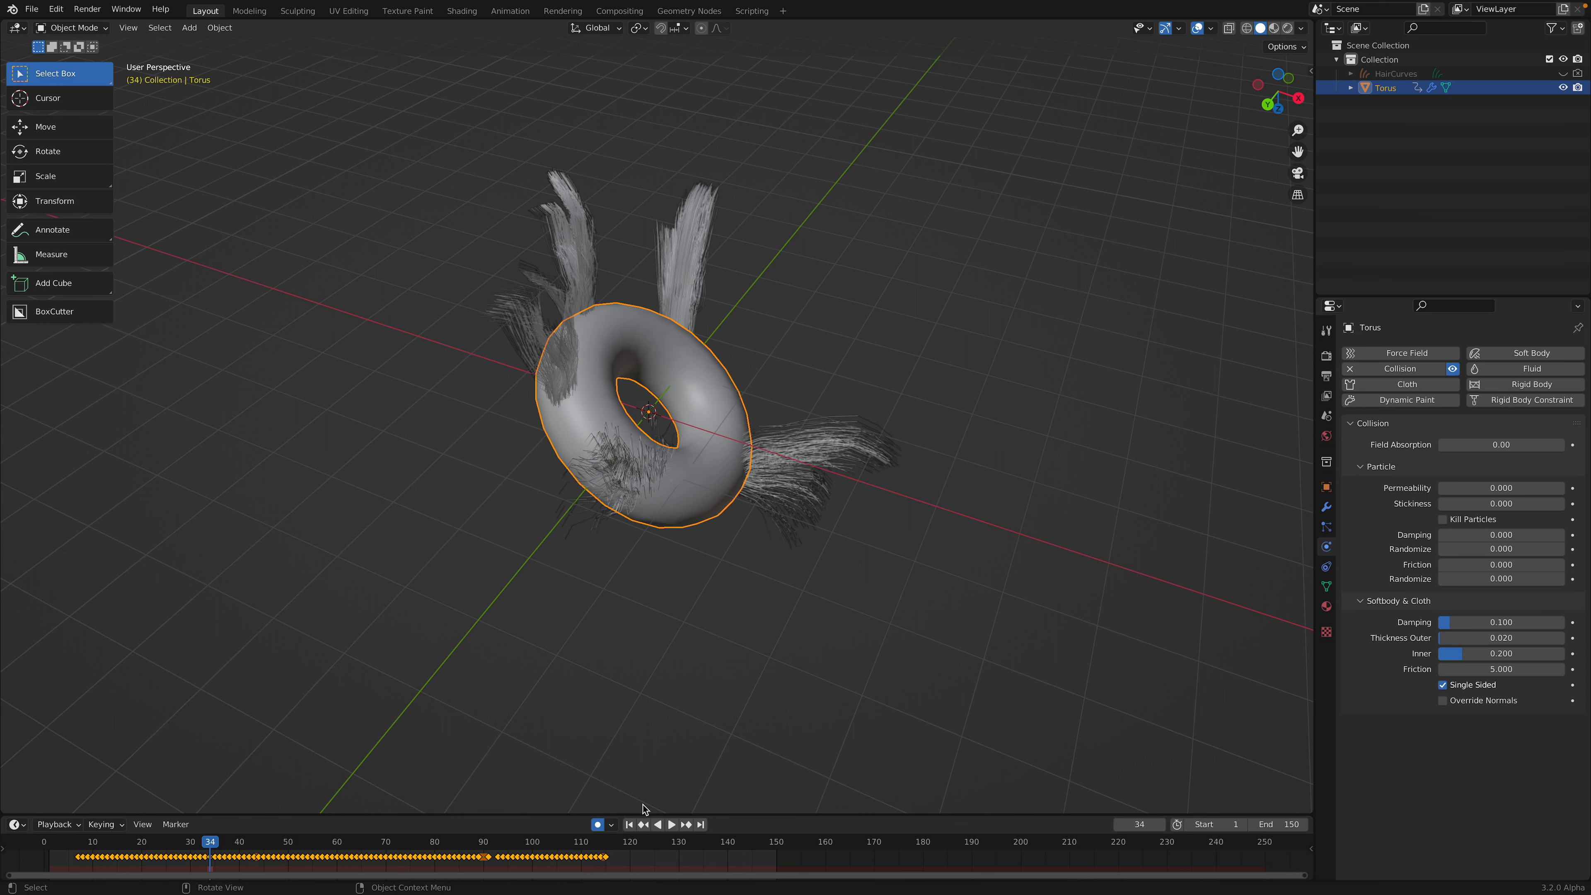
click(630, 825)
key(ctrl+s)
Play the hair simulation on the rotating torus and return to the first frame
middle_drag(721, 508, 666, 789)
key(space)
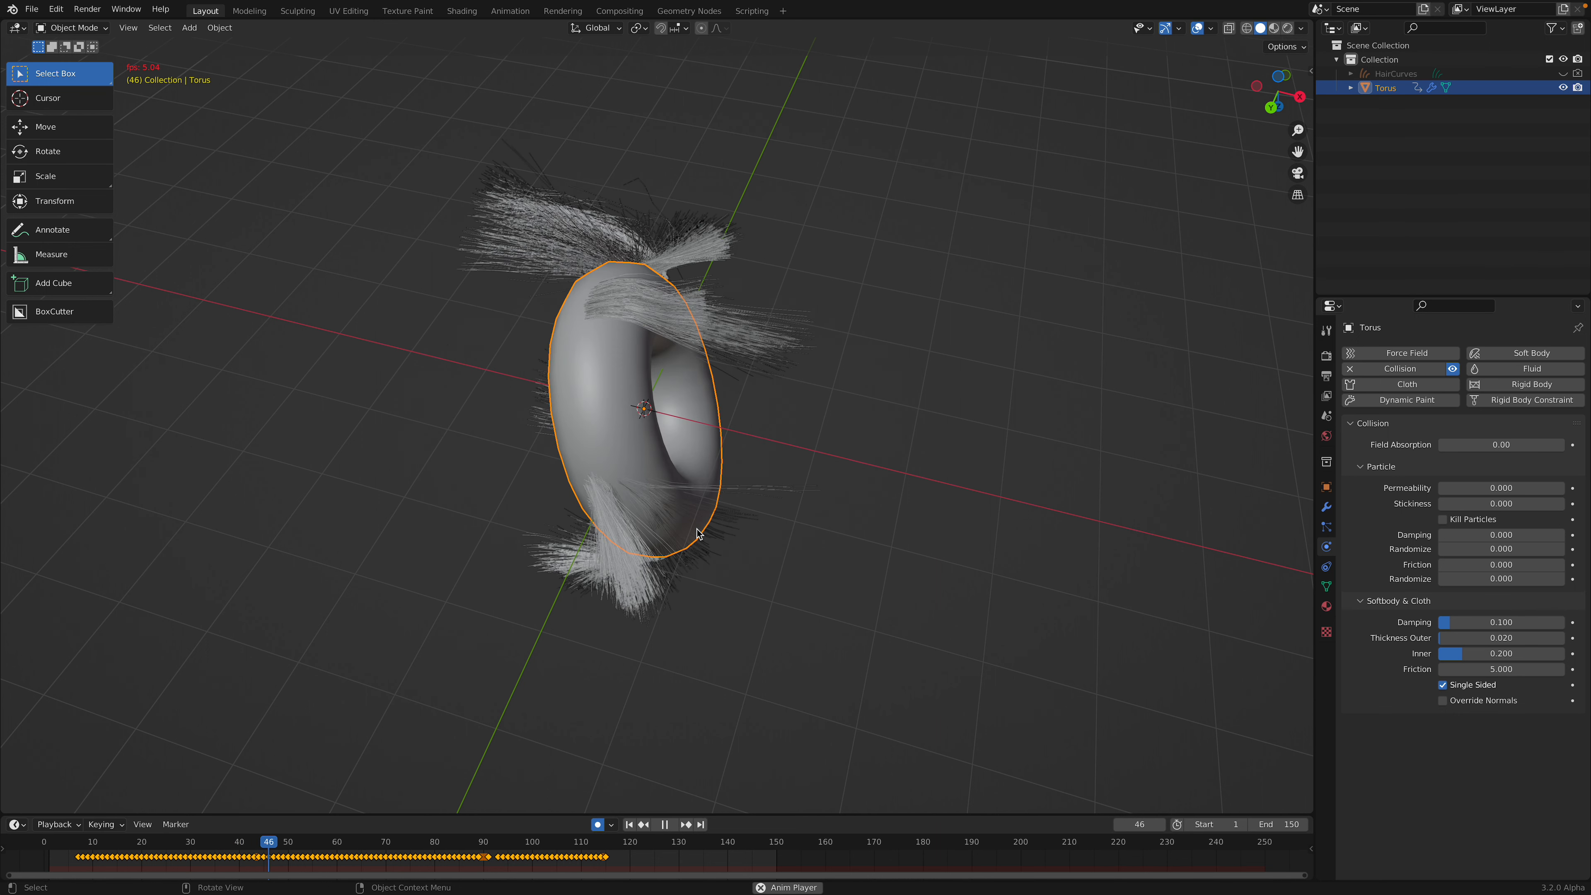
click(657, 831)
click(630, 826)
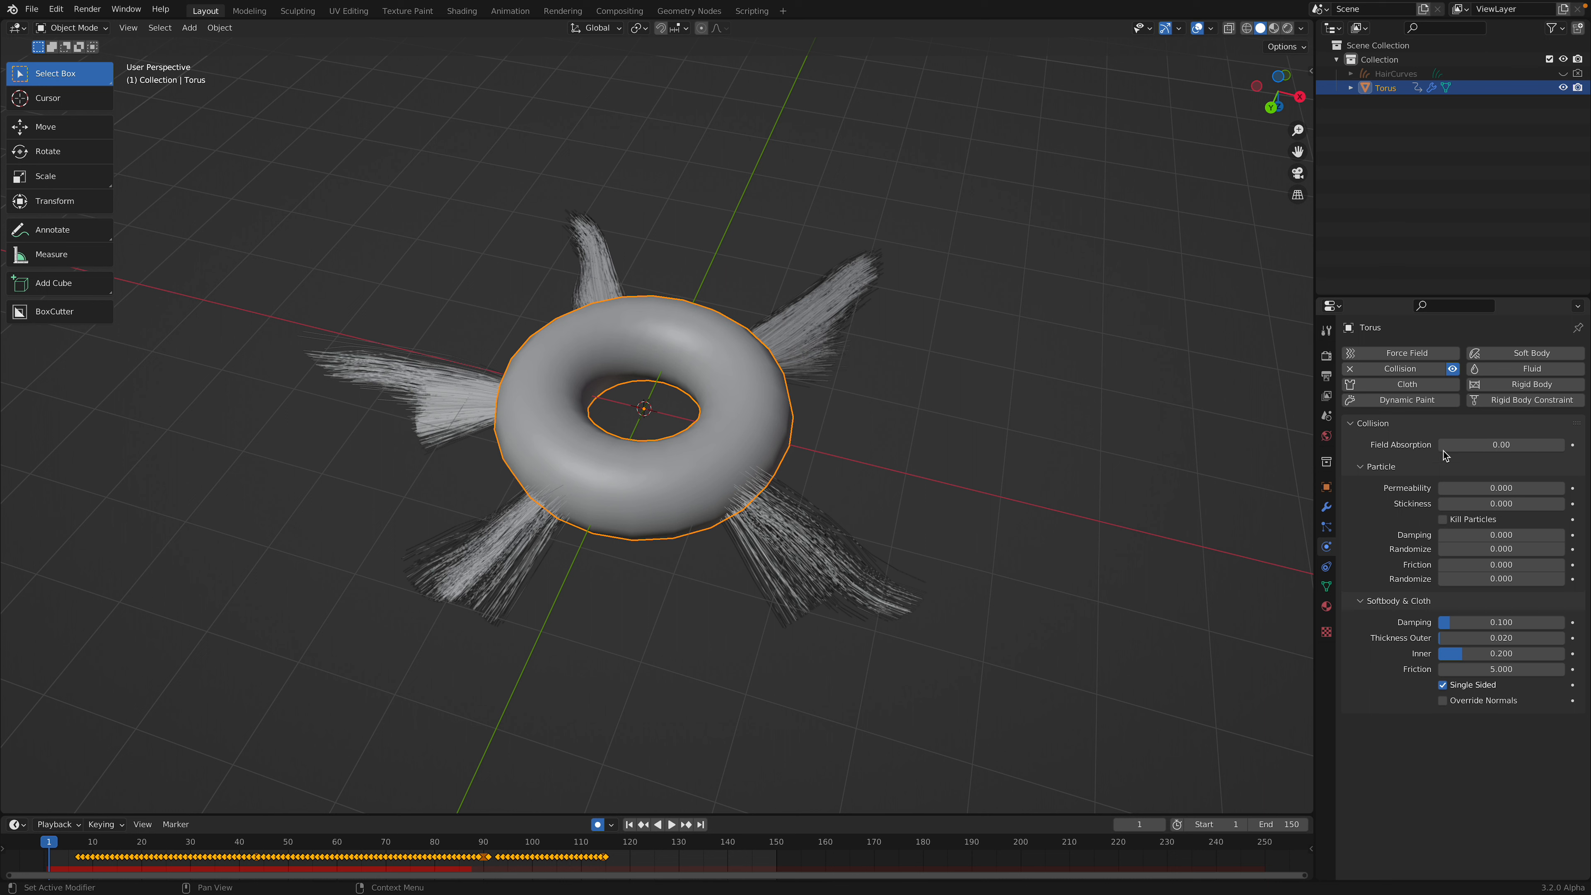
Set the hair dynamics structure to Stiffness 15.7 and Random 0.106, and save the scene
click(1326, 507)
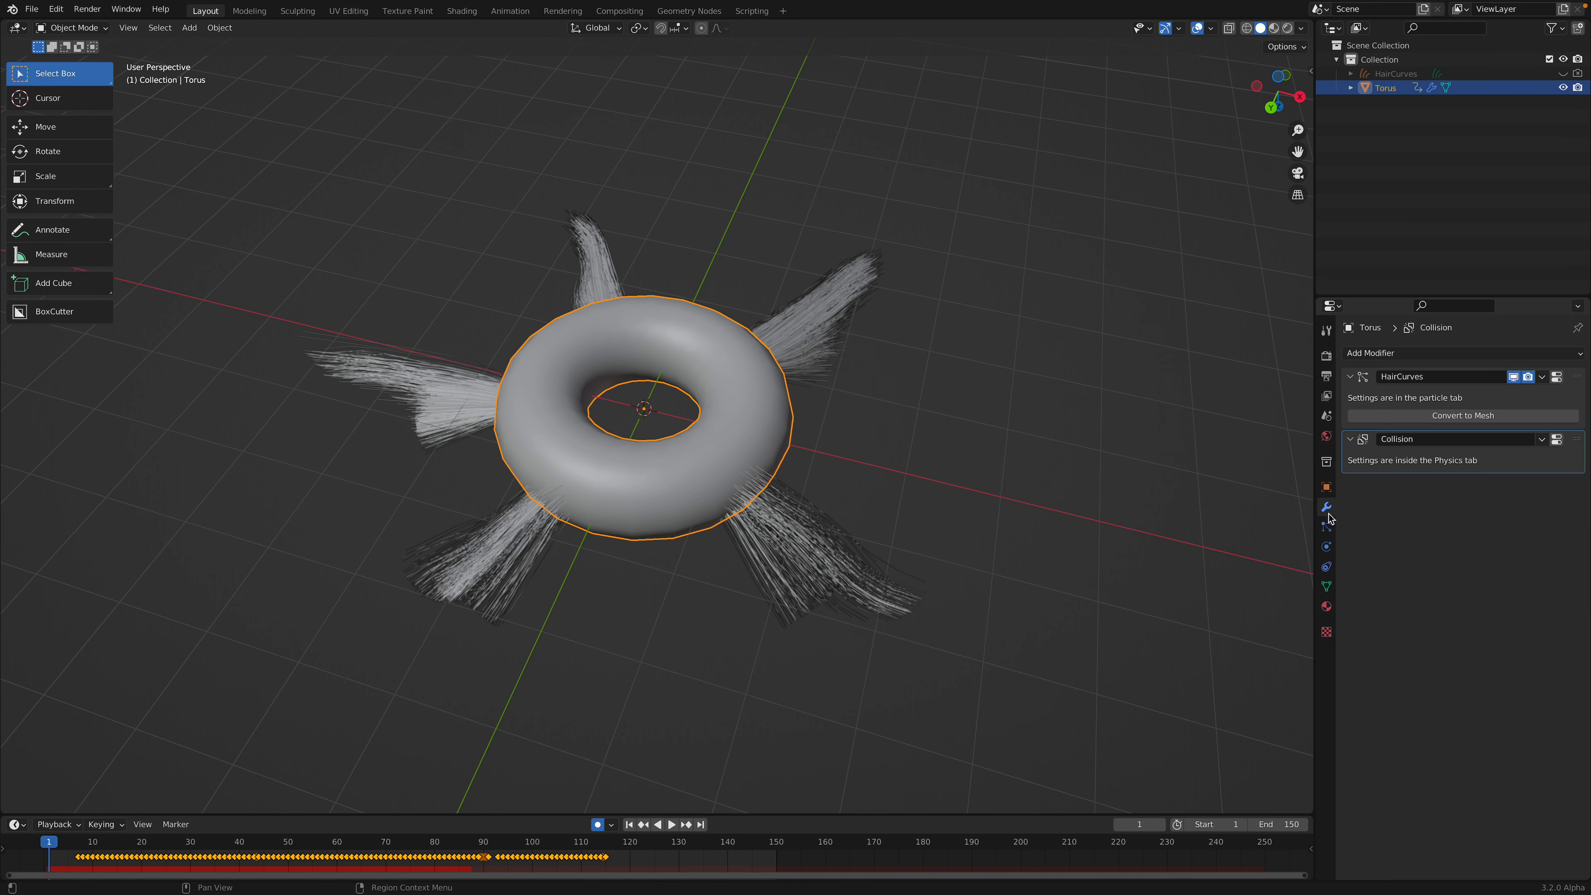
click(1576, 379)
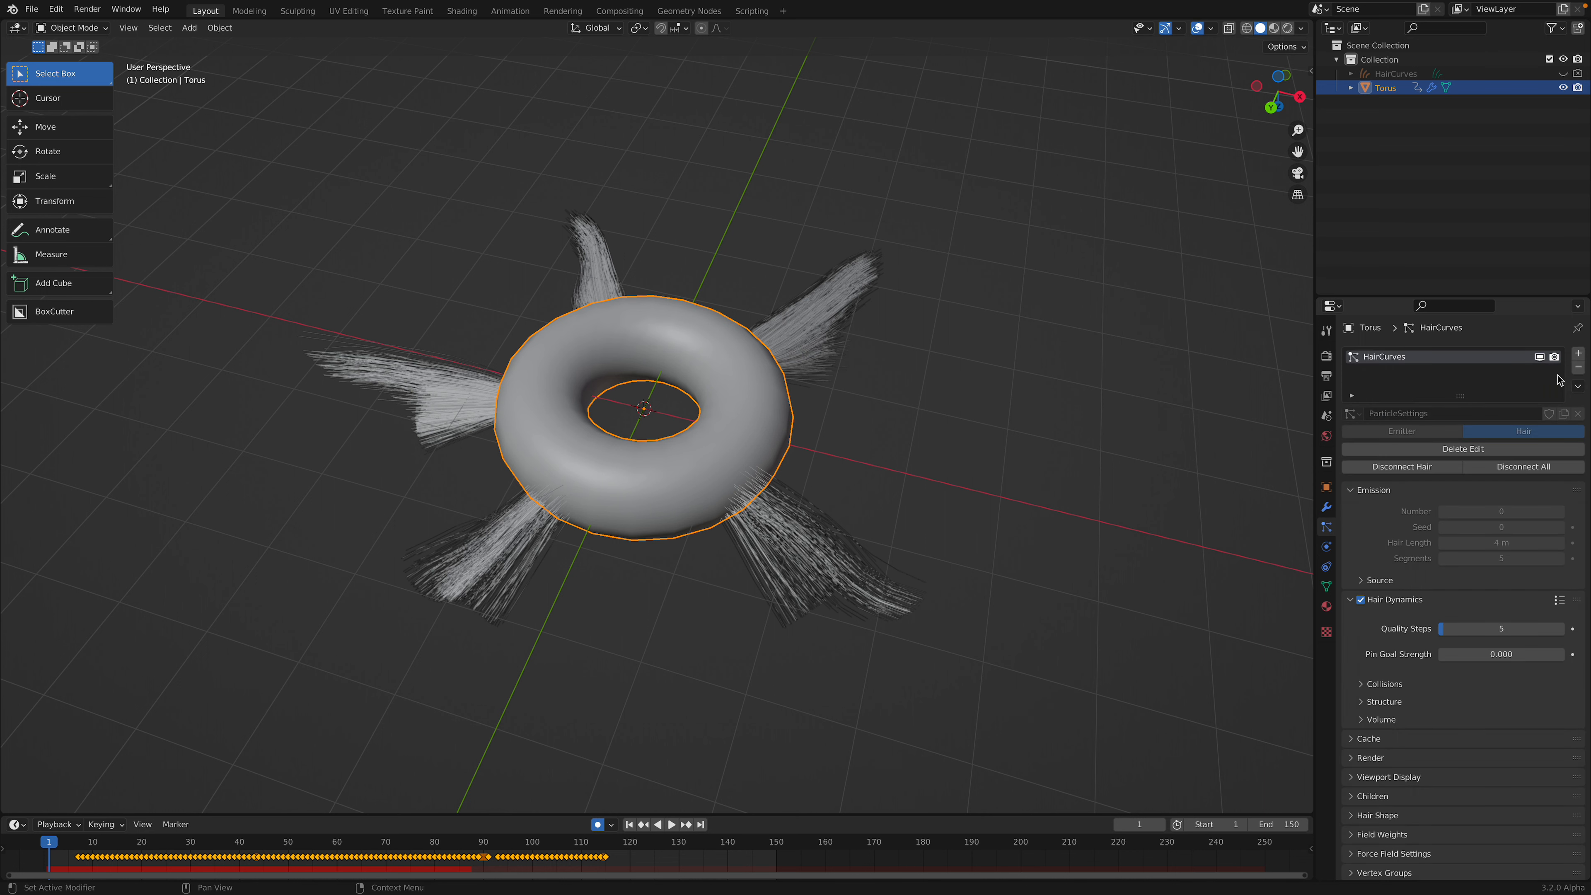
click(1389, 657)
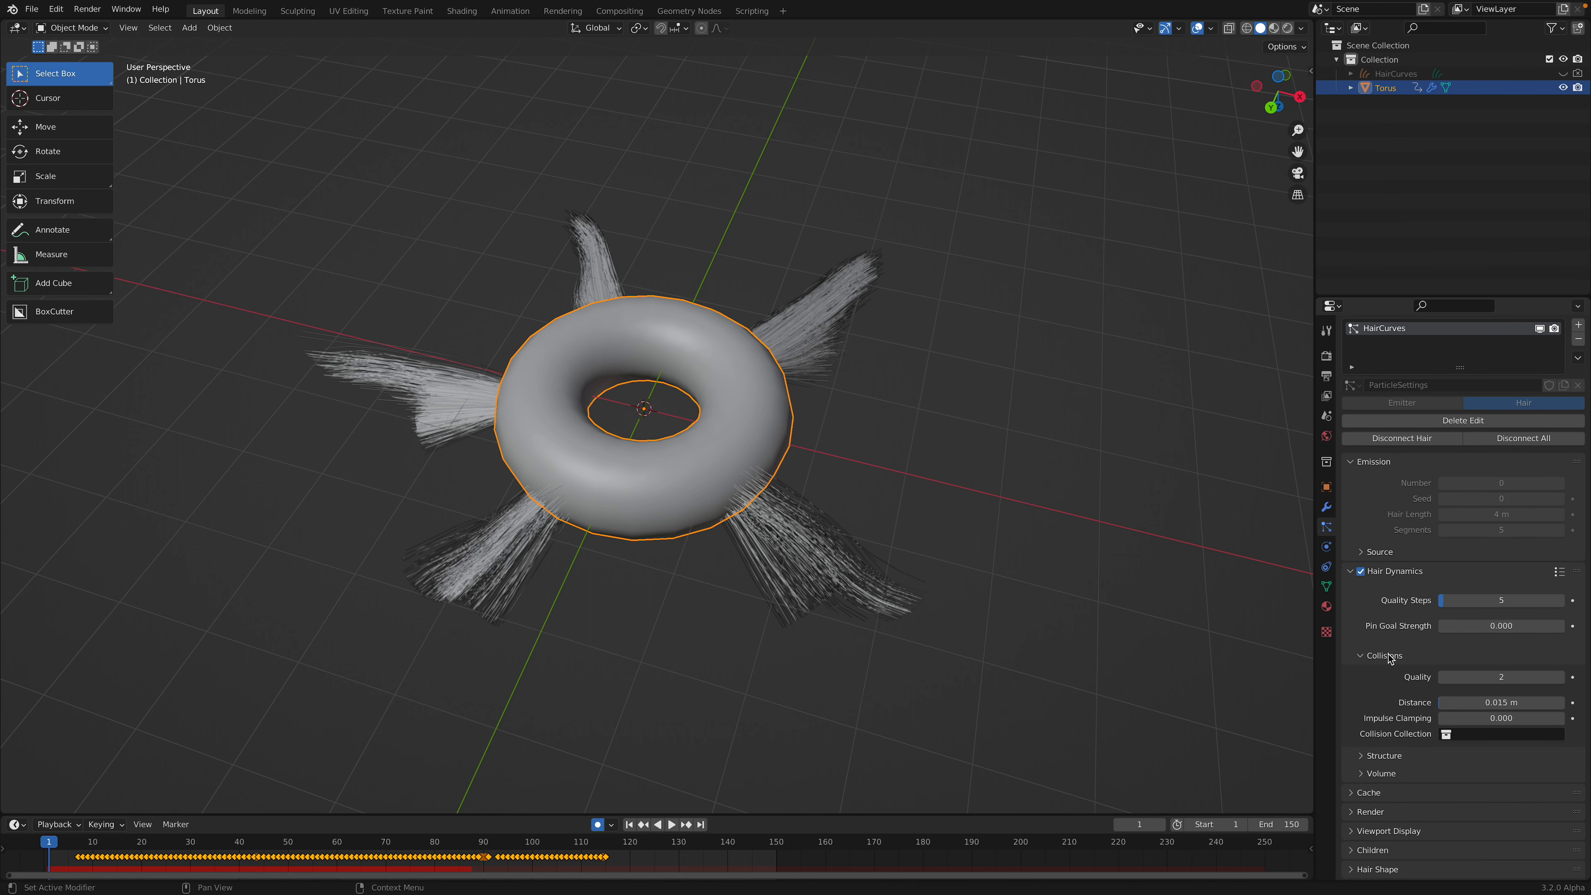
click(1391, 656)
scroll(1392, 659, down, 1)
click(1393, 664)
scroll(1432, 693, down, 3)
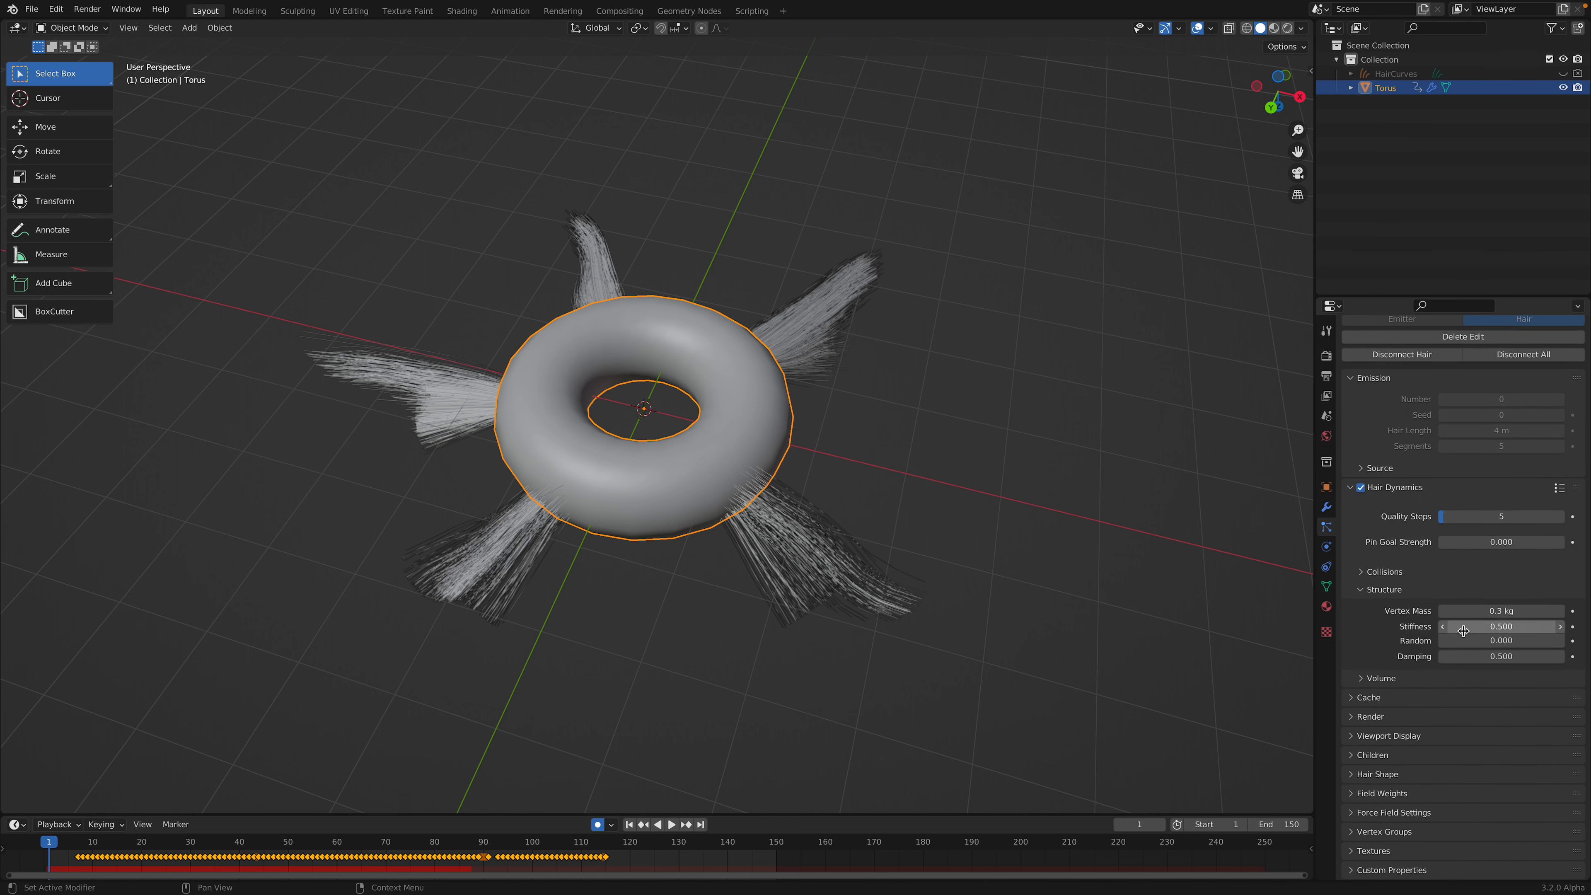
mouse_move(1473, 627)
mouse_down()
mouse_move(1505, 640)
mouse_move(1452, 641)
mouse_up()
middle_drag(1043, 574, 1059, 571)
scroll(1059, 571, up, 1)
key(ctrl+s)
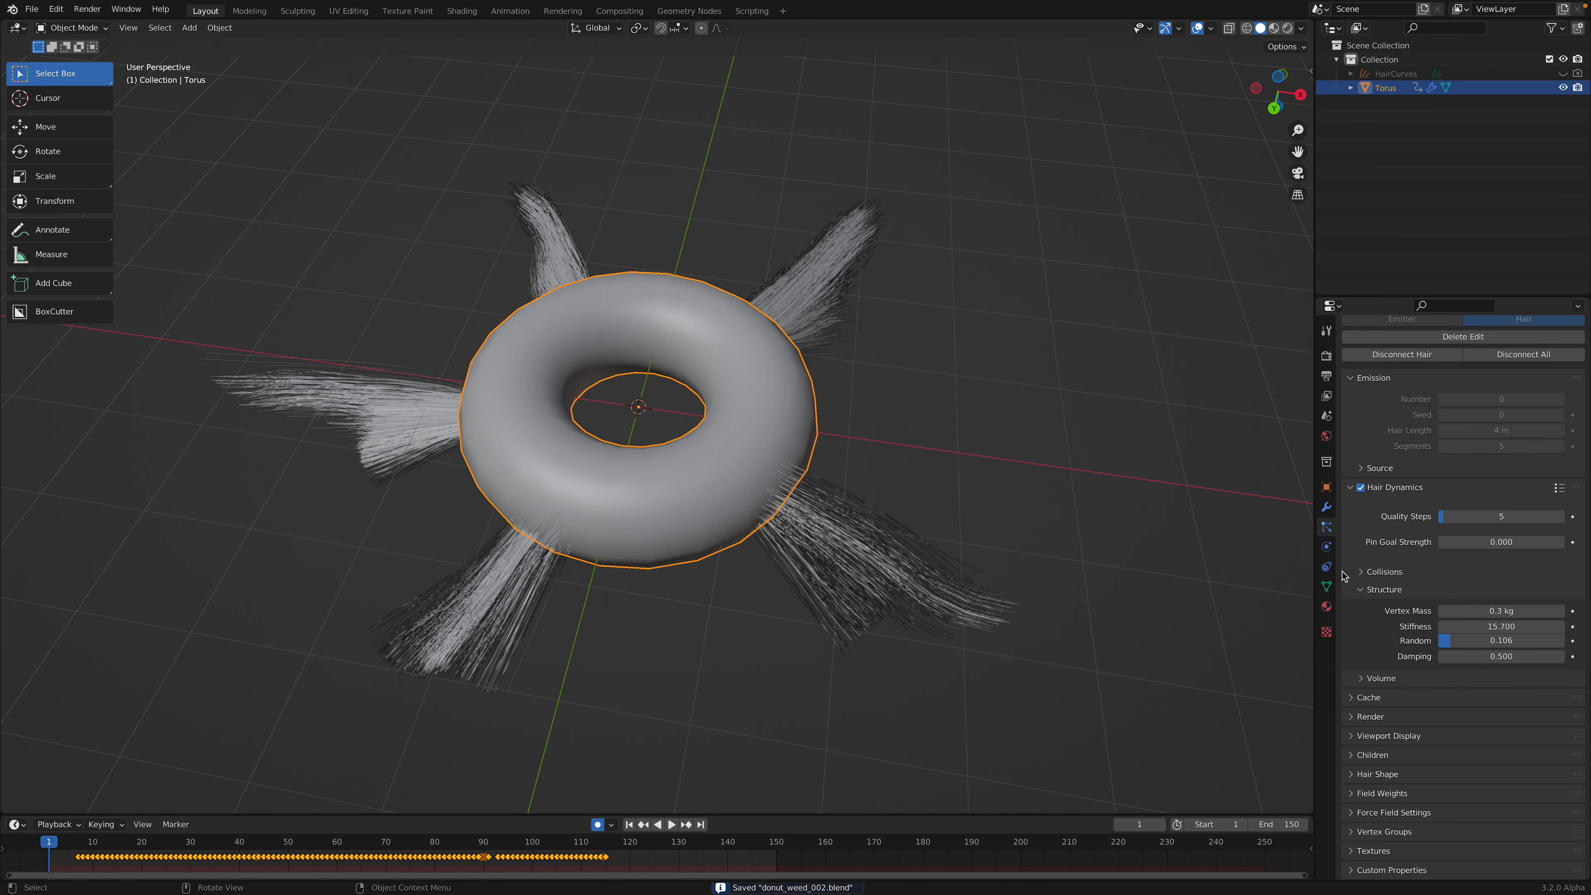
Set the hair's Pin Goal Strength to 31.4, simulate up to frame 36, and save the scene
drag(1447, 543, 1460, 543)
click(672, 825)
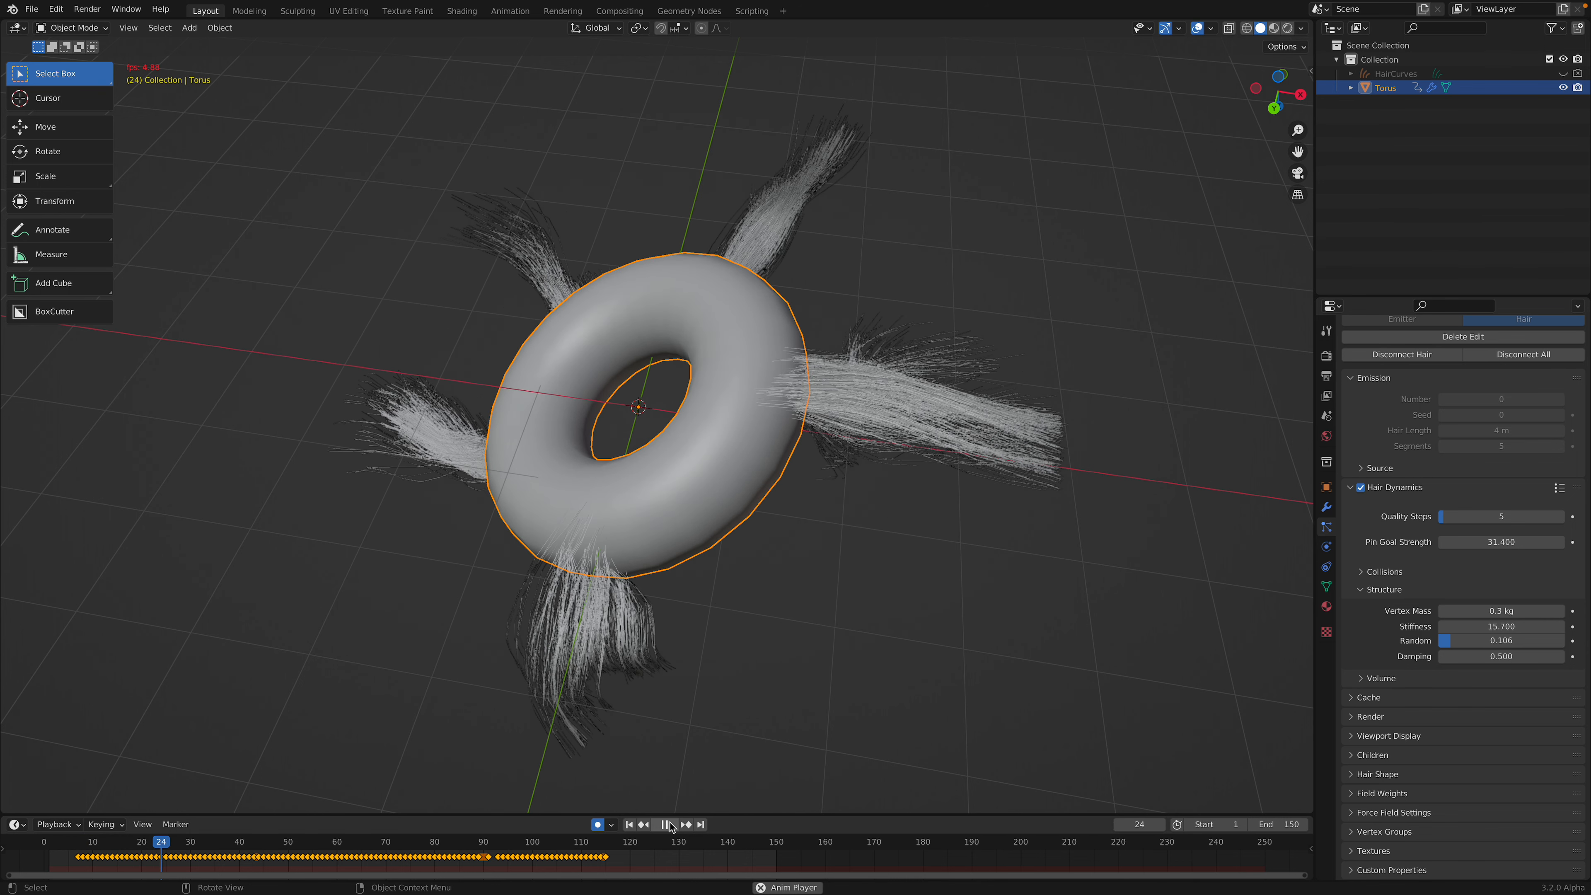
click(670, 824)
middle_drag(842, 463, 865, 439)
key(ctrl+s)
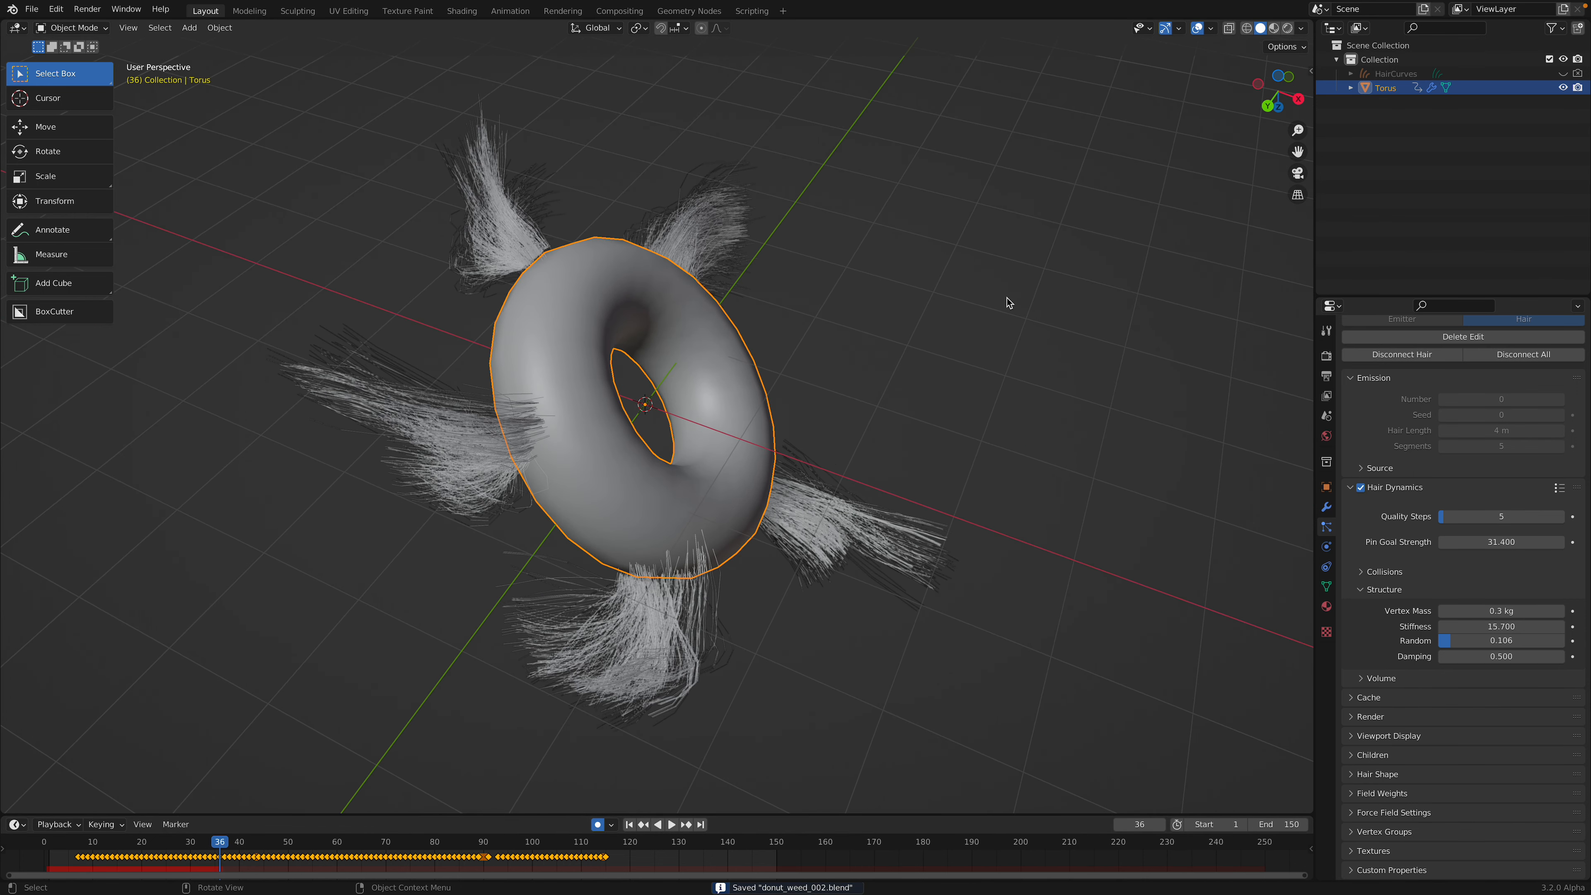
scroll(528, 248, down, 2)
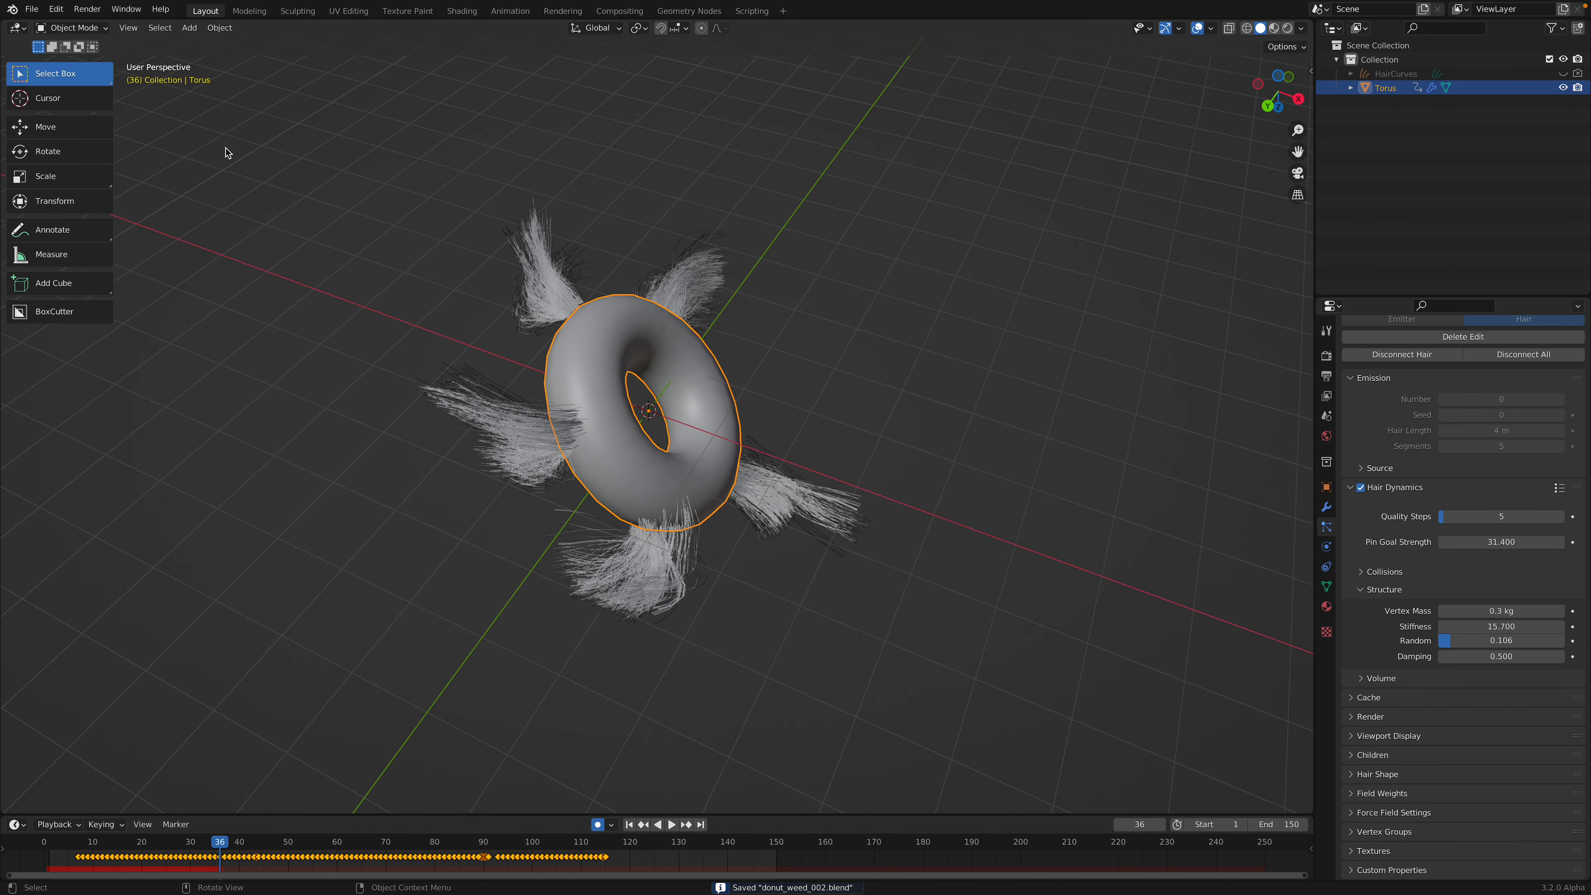
Deselect everything and export the scene to the Desktop as the Alembic file donut_weed_002.abc, covering frames 1 to 150
click(174, 55)
click(33, 10)
mouse_move(81, 215)
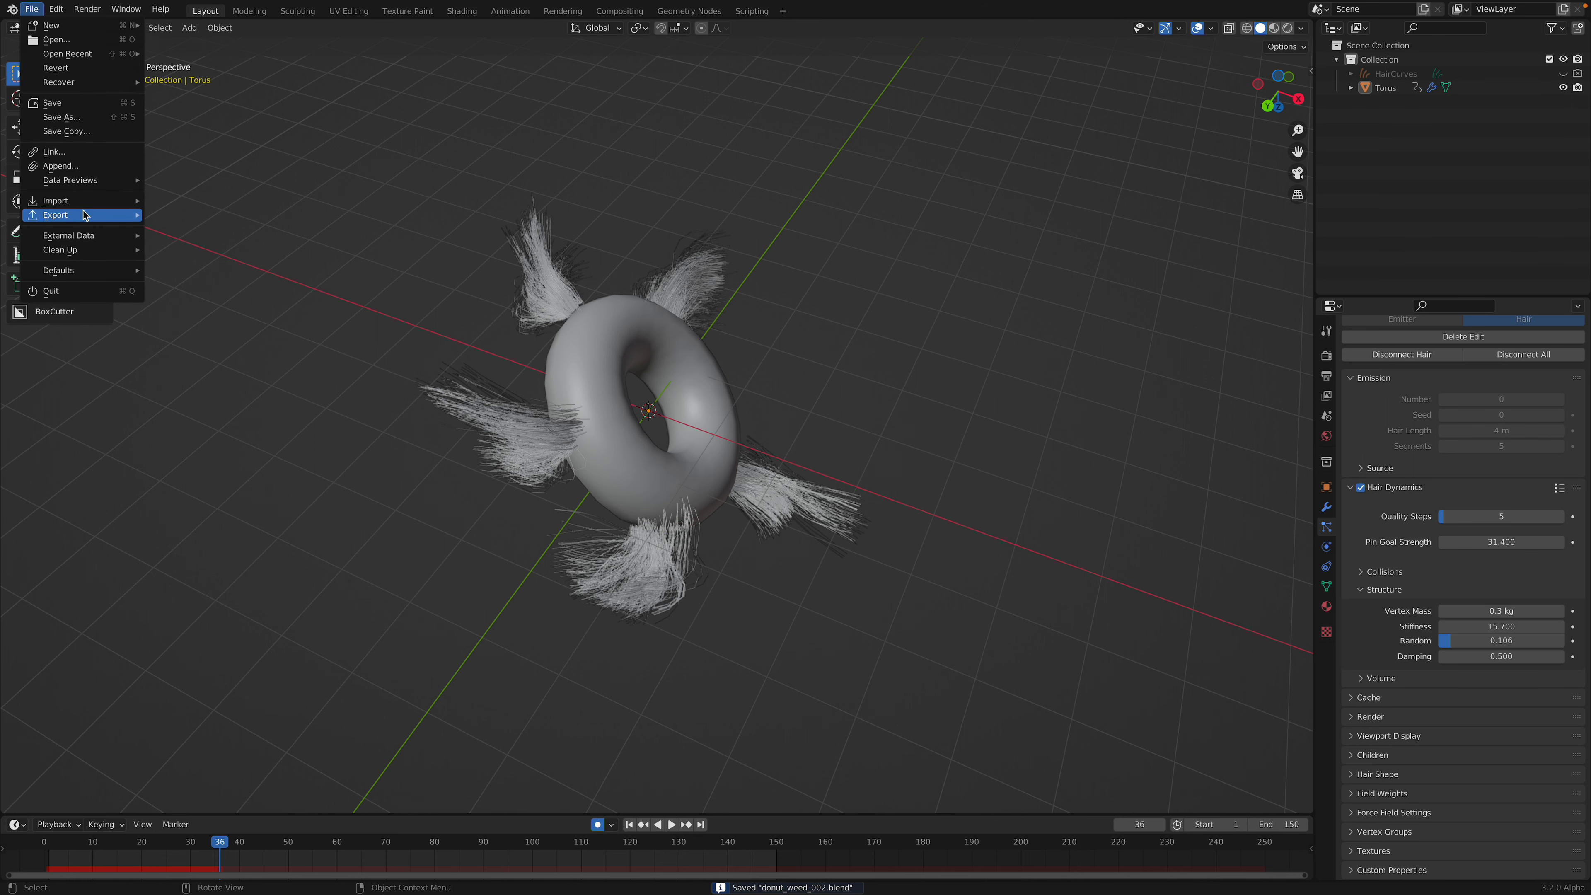
click(210, 229)
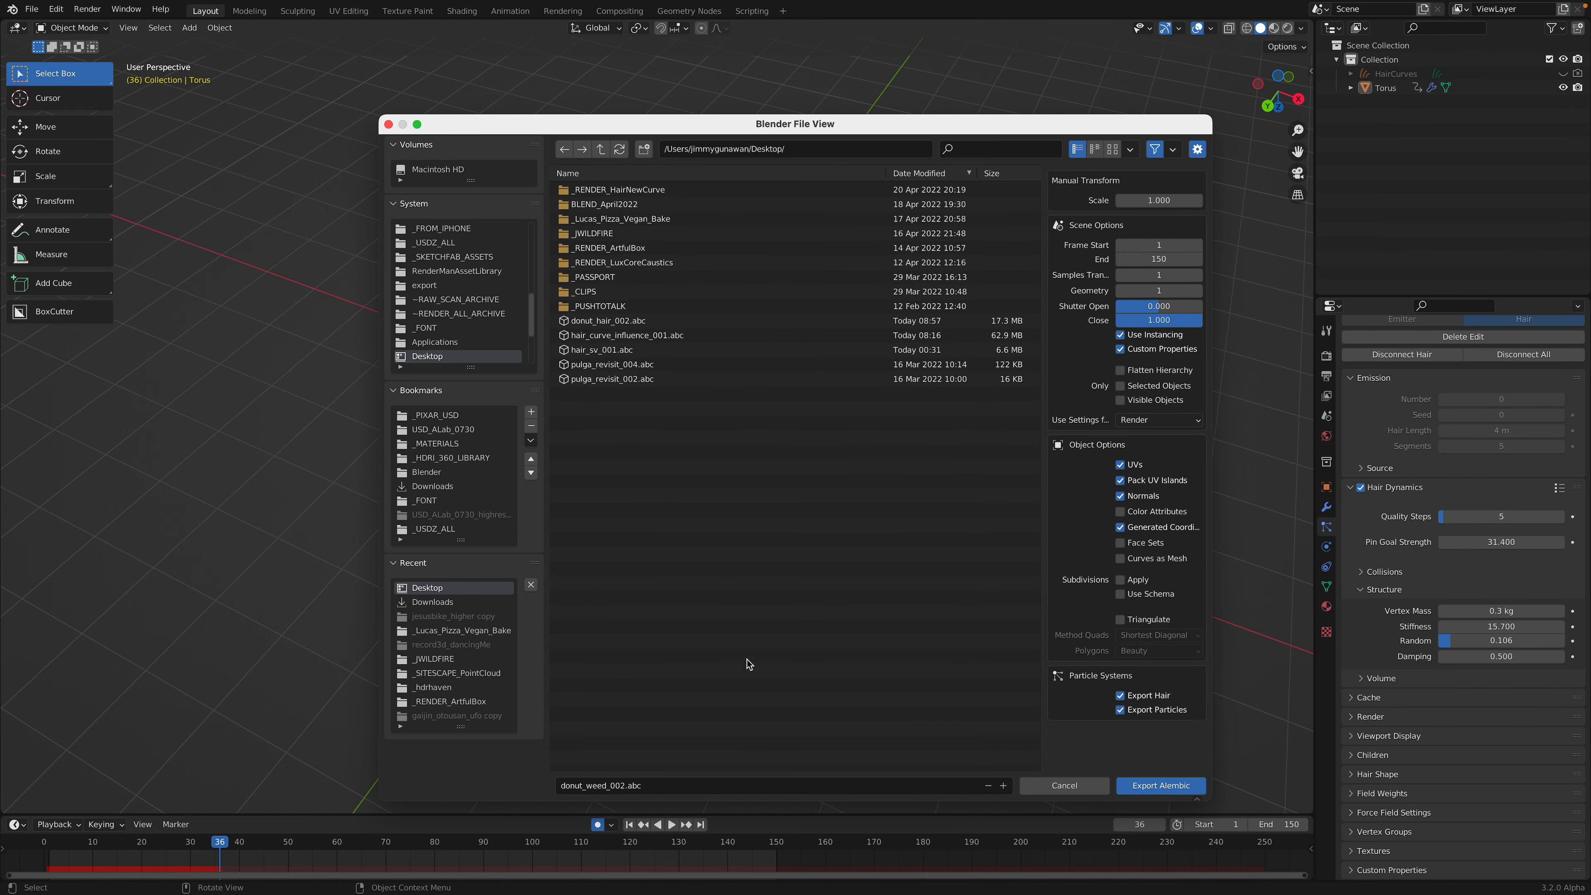
click(1154, 790)
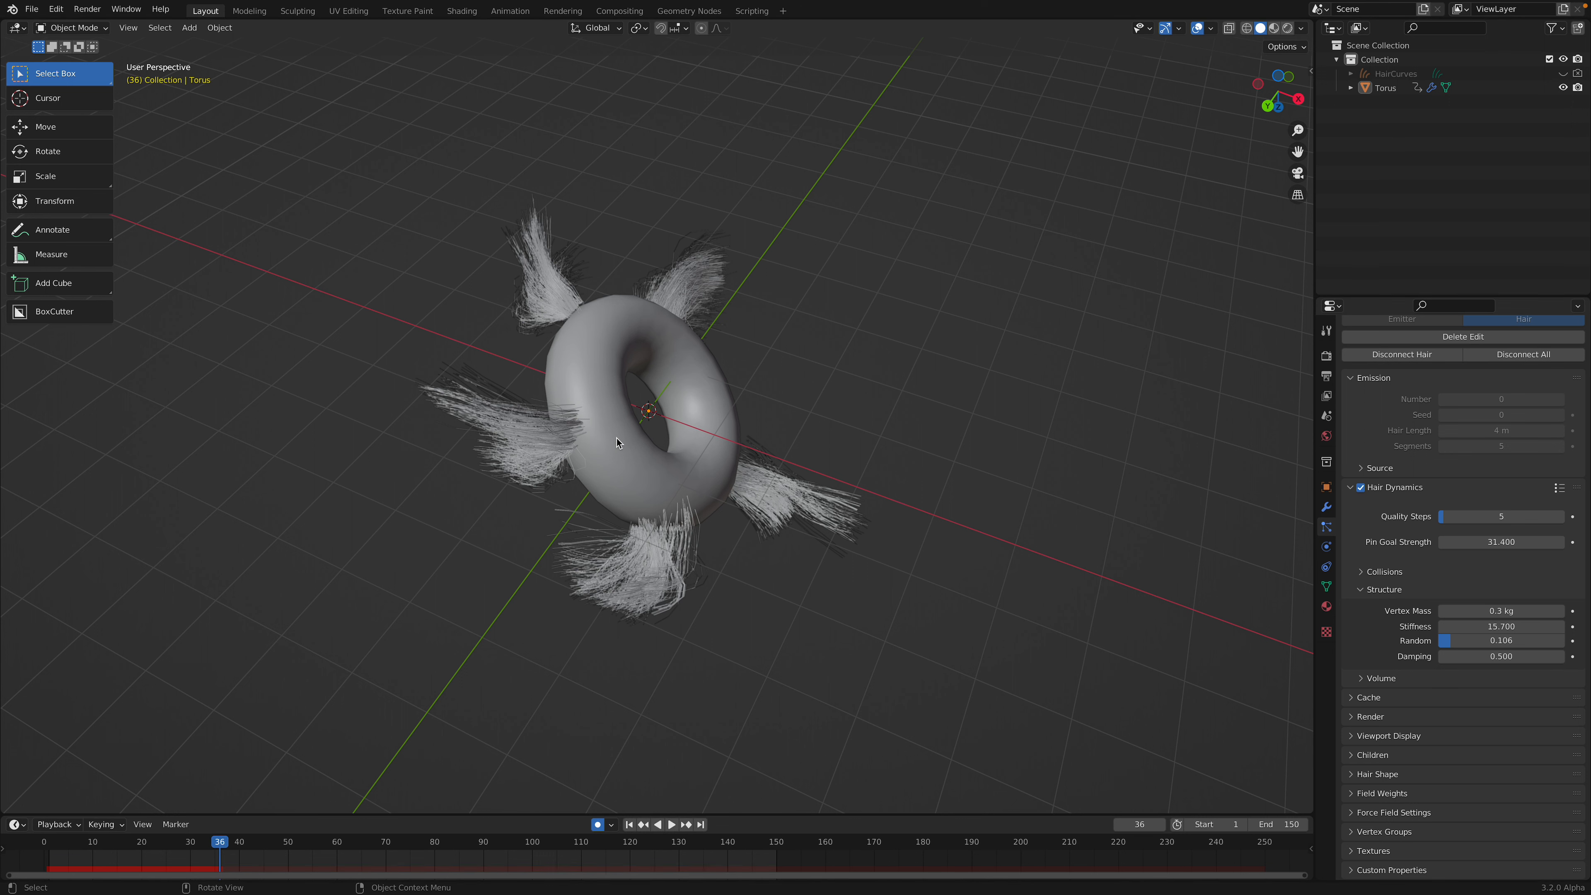
middle_drag(654, 322, 643, 322)
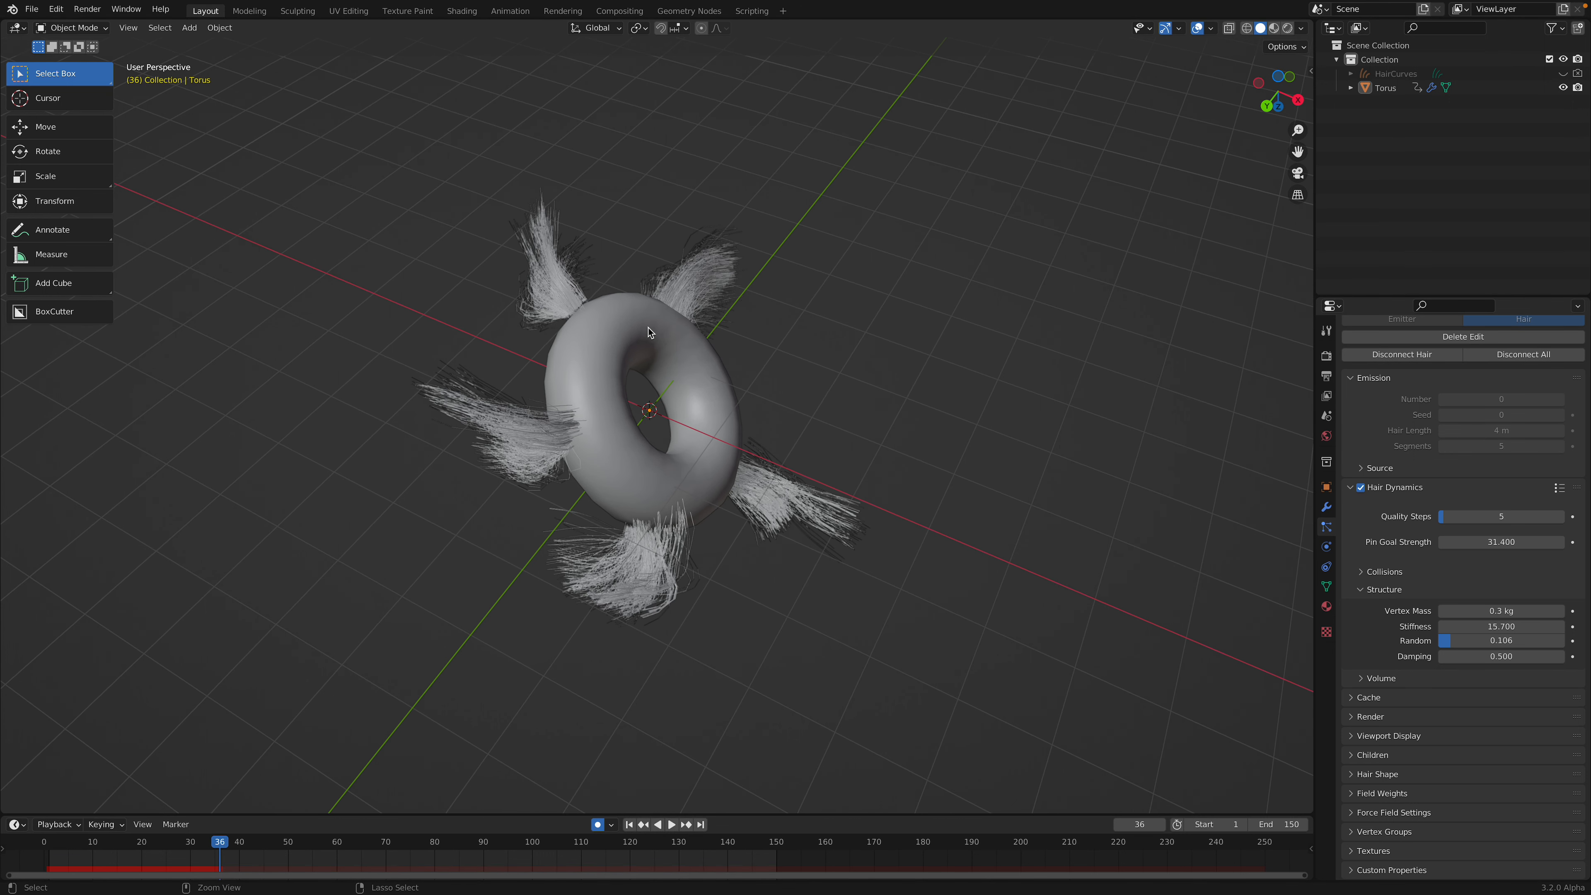
Save the scene, start a new General file, and delete its default objects
key(ctrl+s)
click(31, 9)
mouse_move(106, 26)
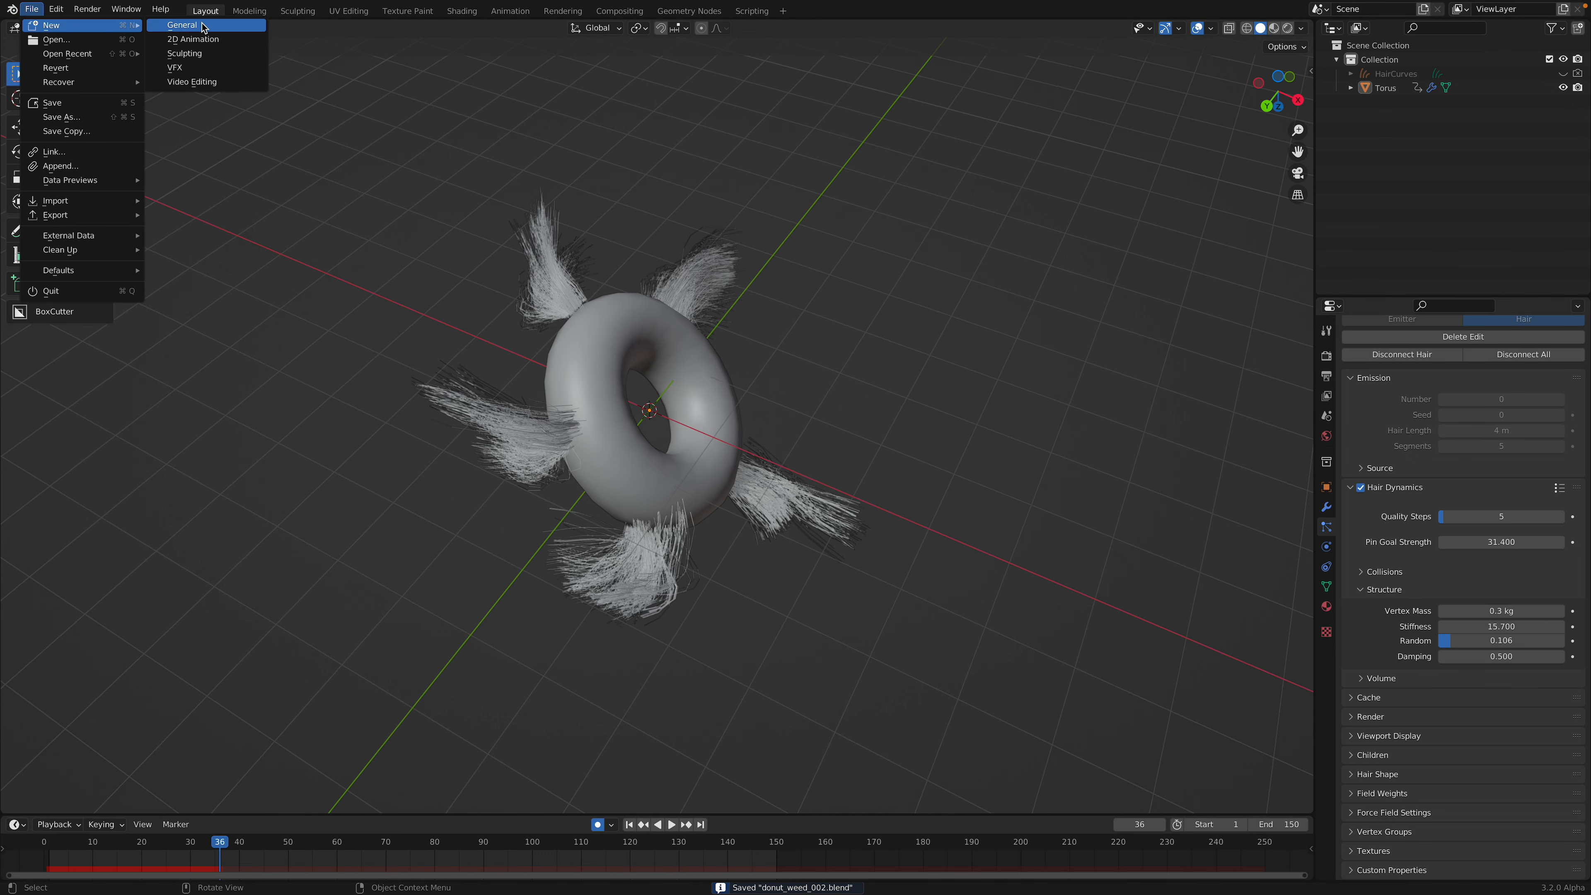
click(203, 31)
key(Delete)
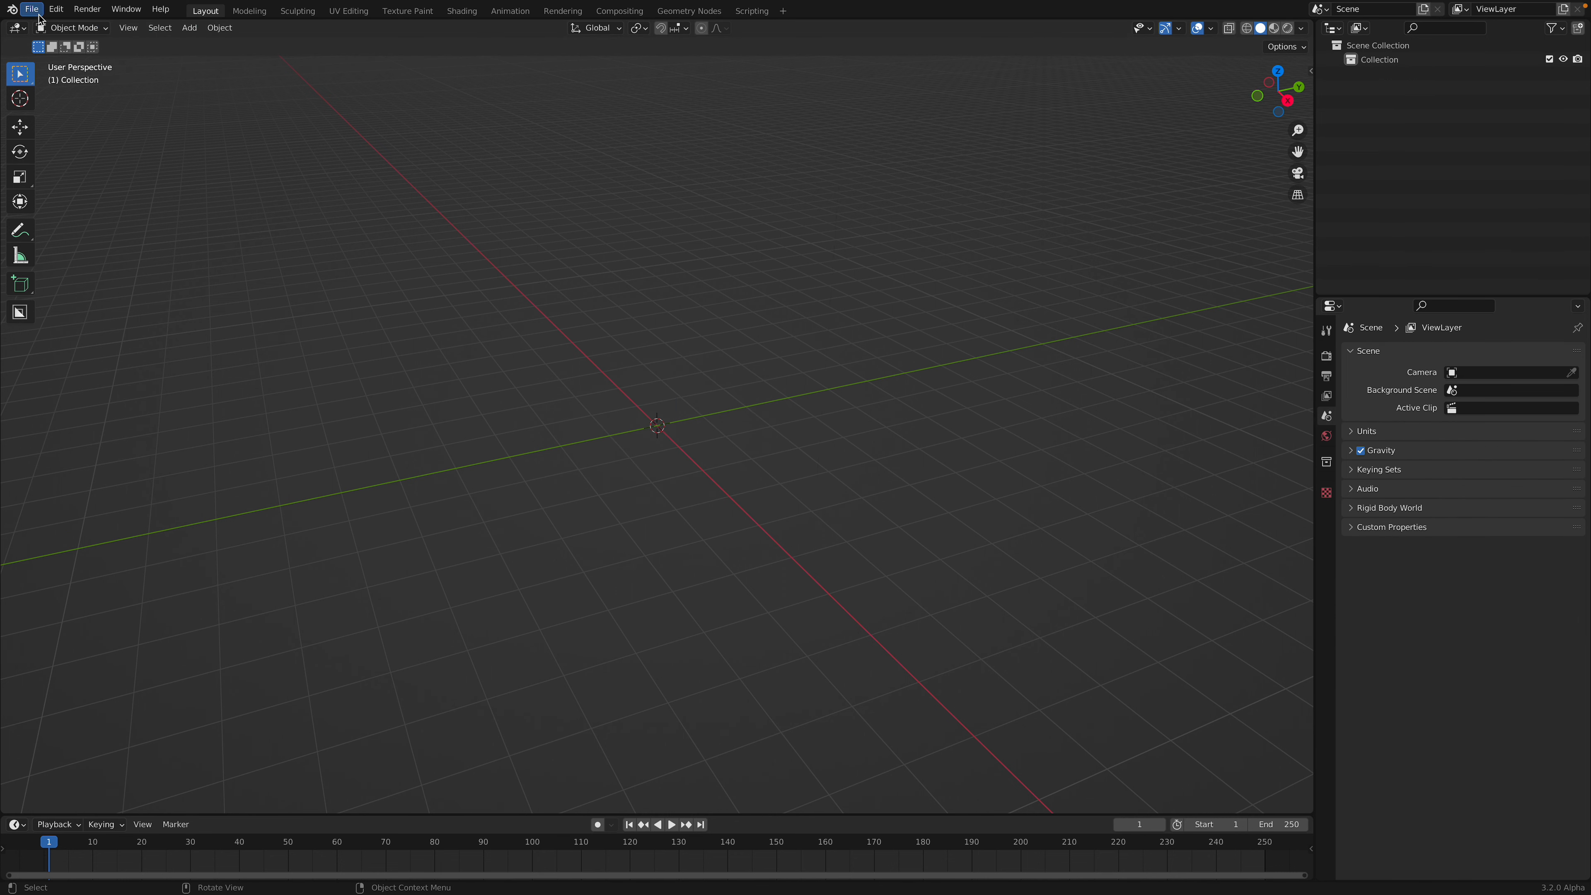
Import donut_weed_002.abc from the Desktop as Alembic and deselect the imported objects
click(31, 9)
mouse_move(82, 200)
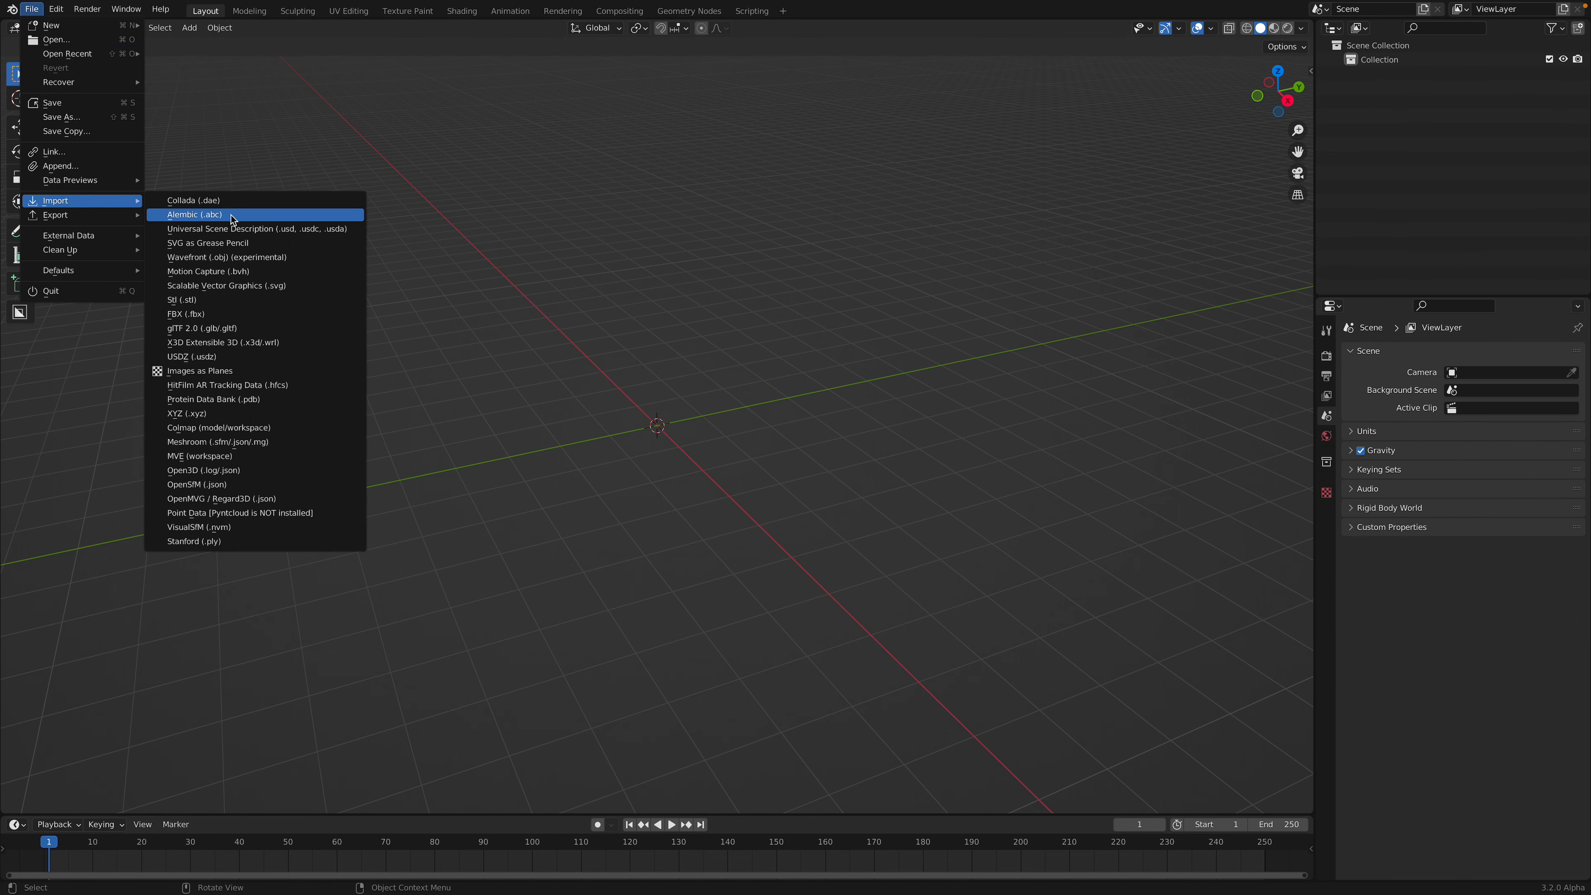
click(232, 215)
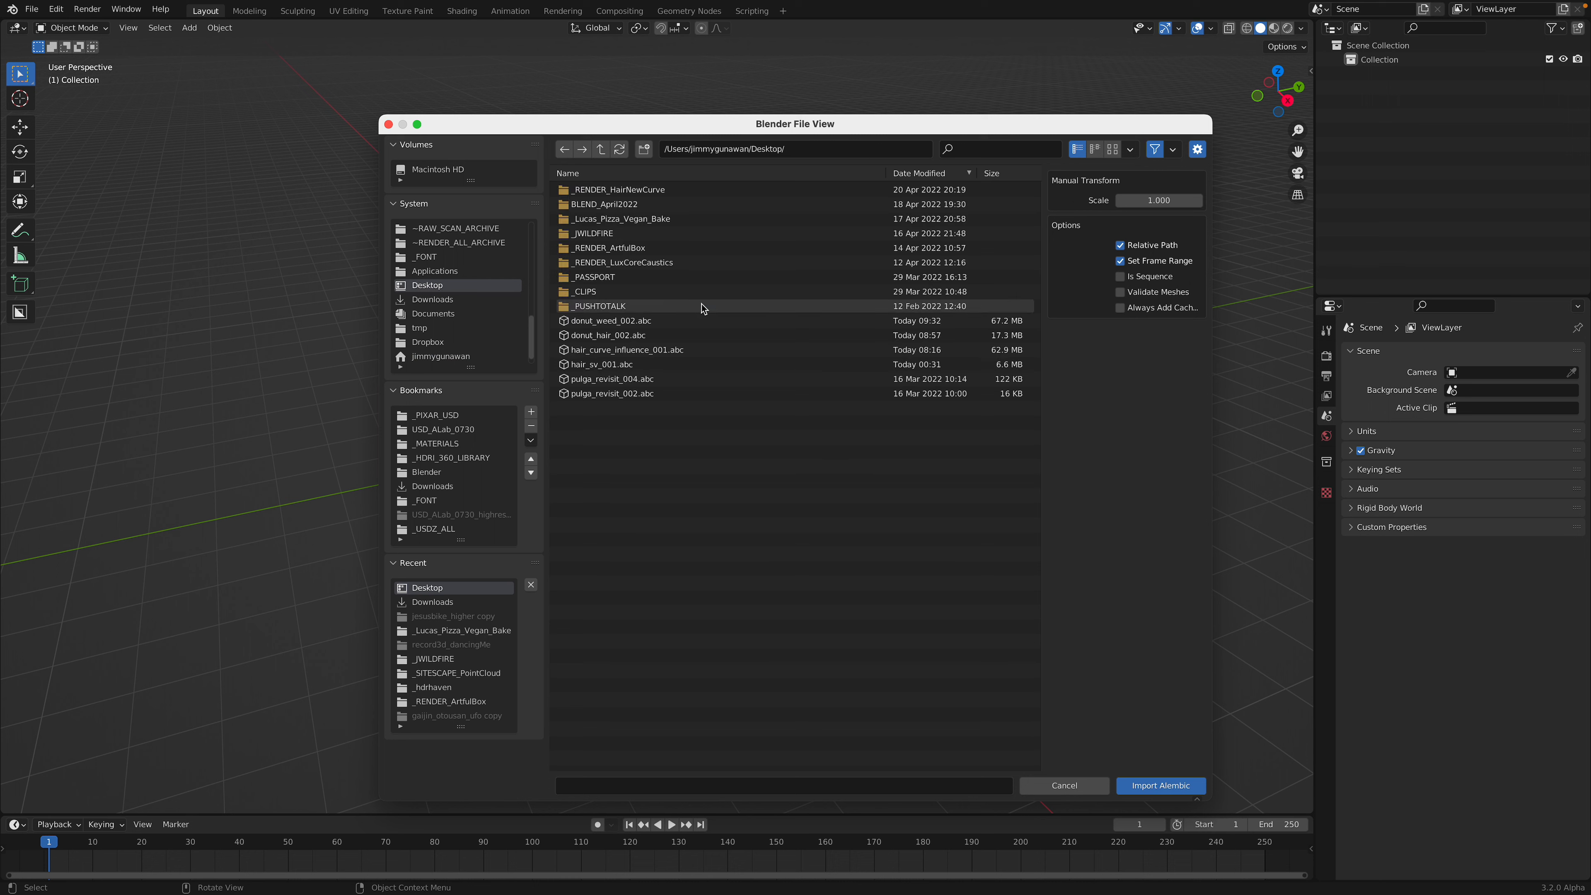
click(726, 324)
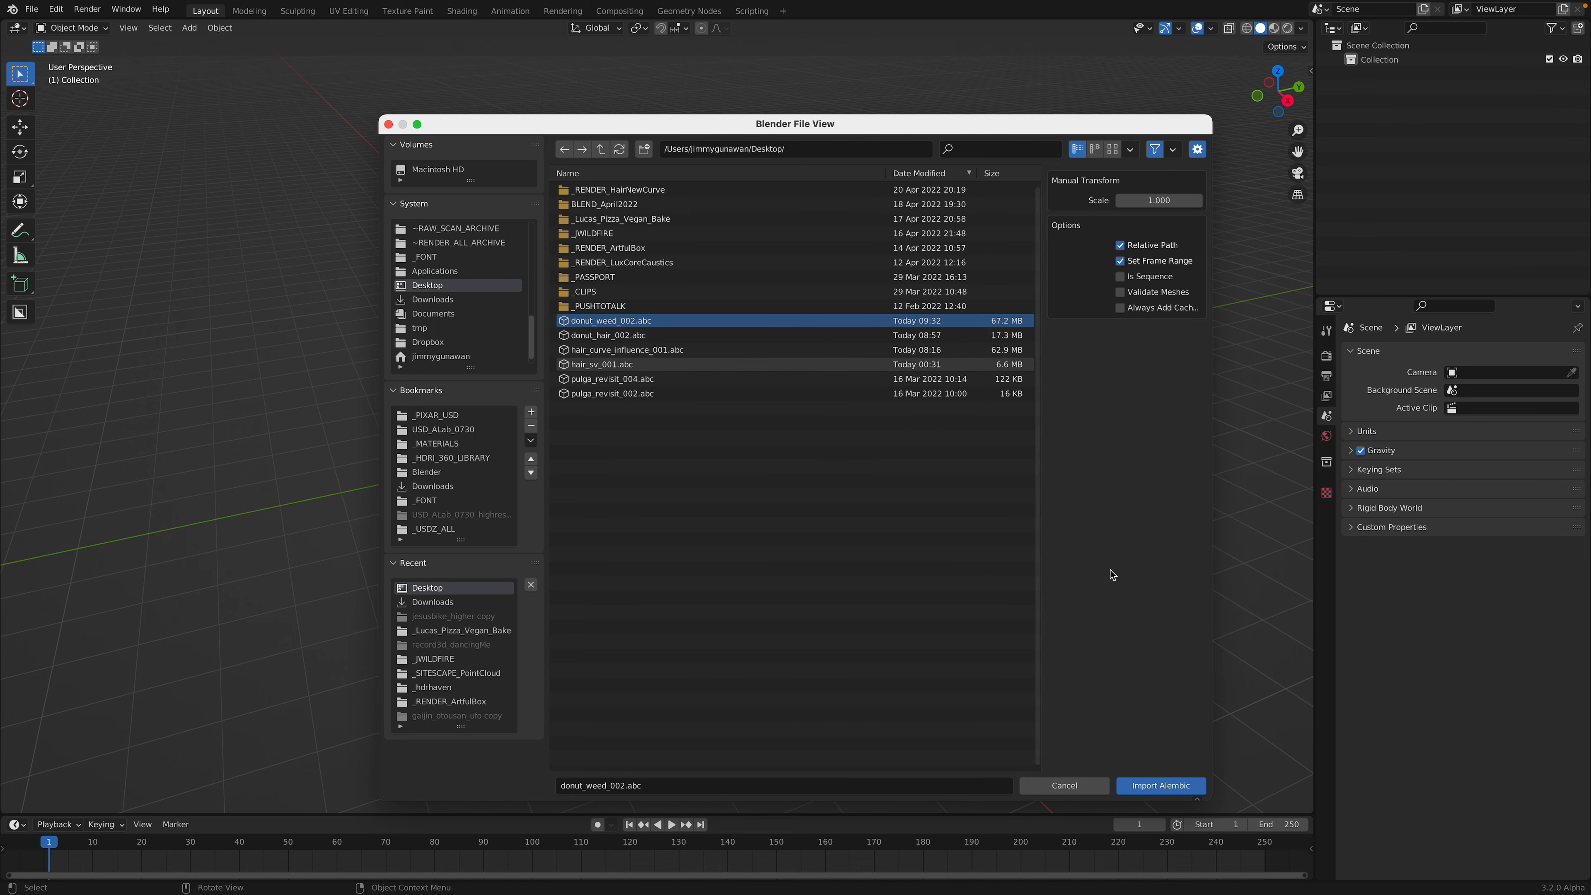
click(1158, 785)
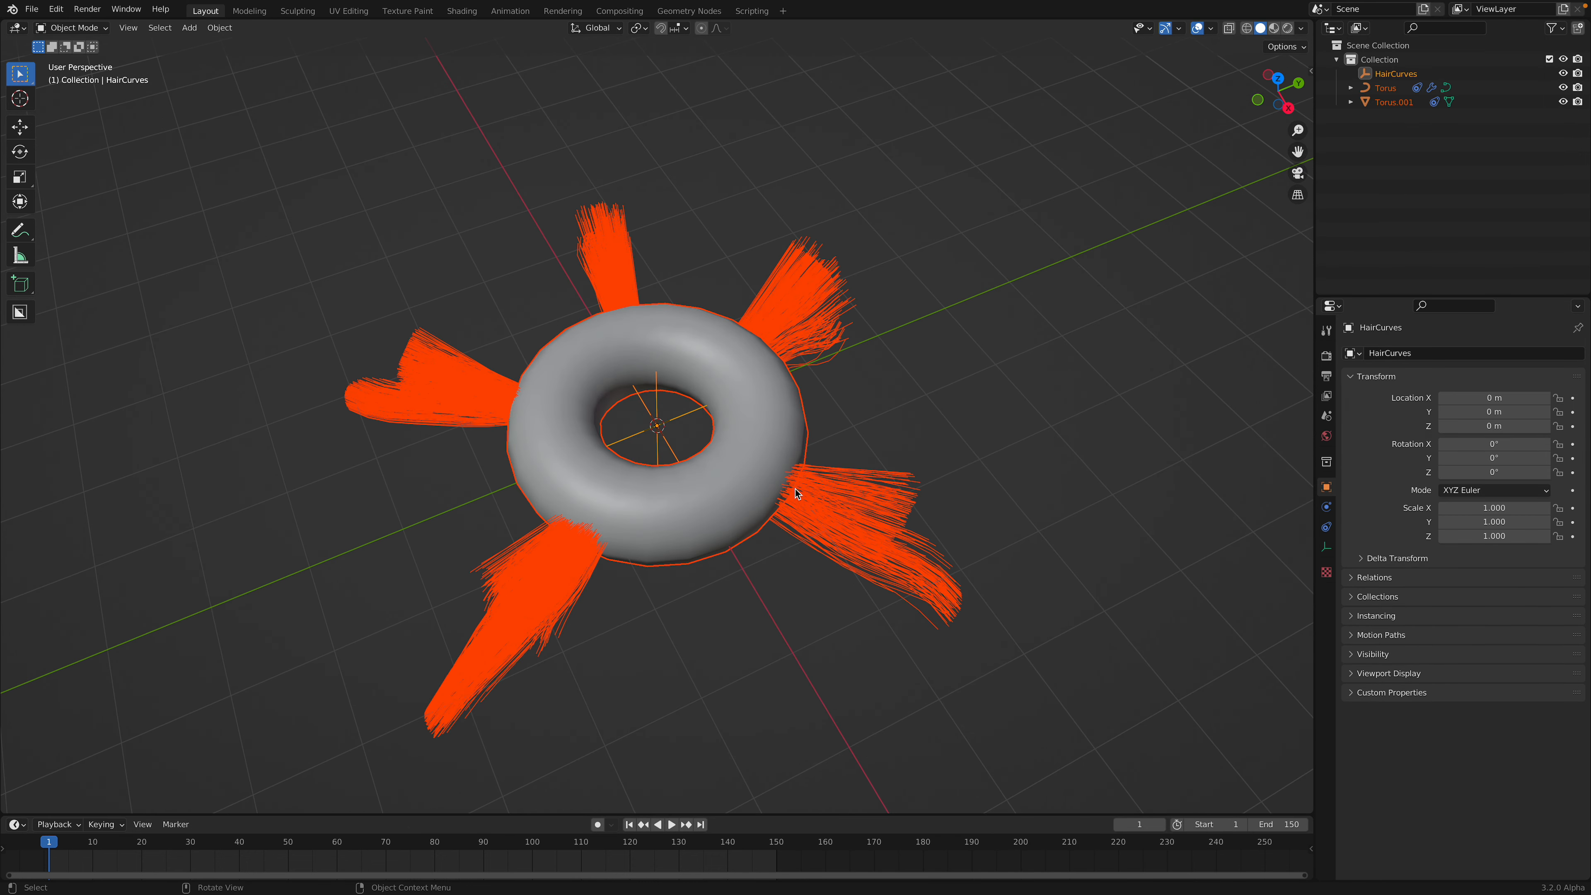
click(902, 408)
middle_drag(902, 408, 833, 401)
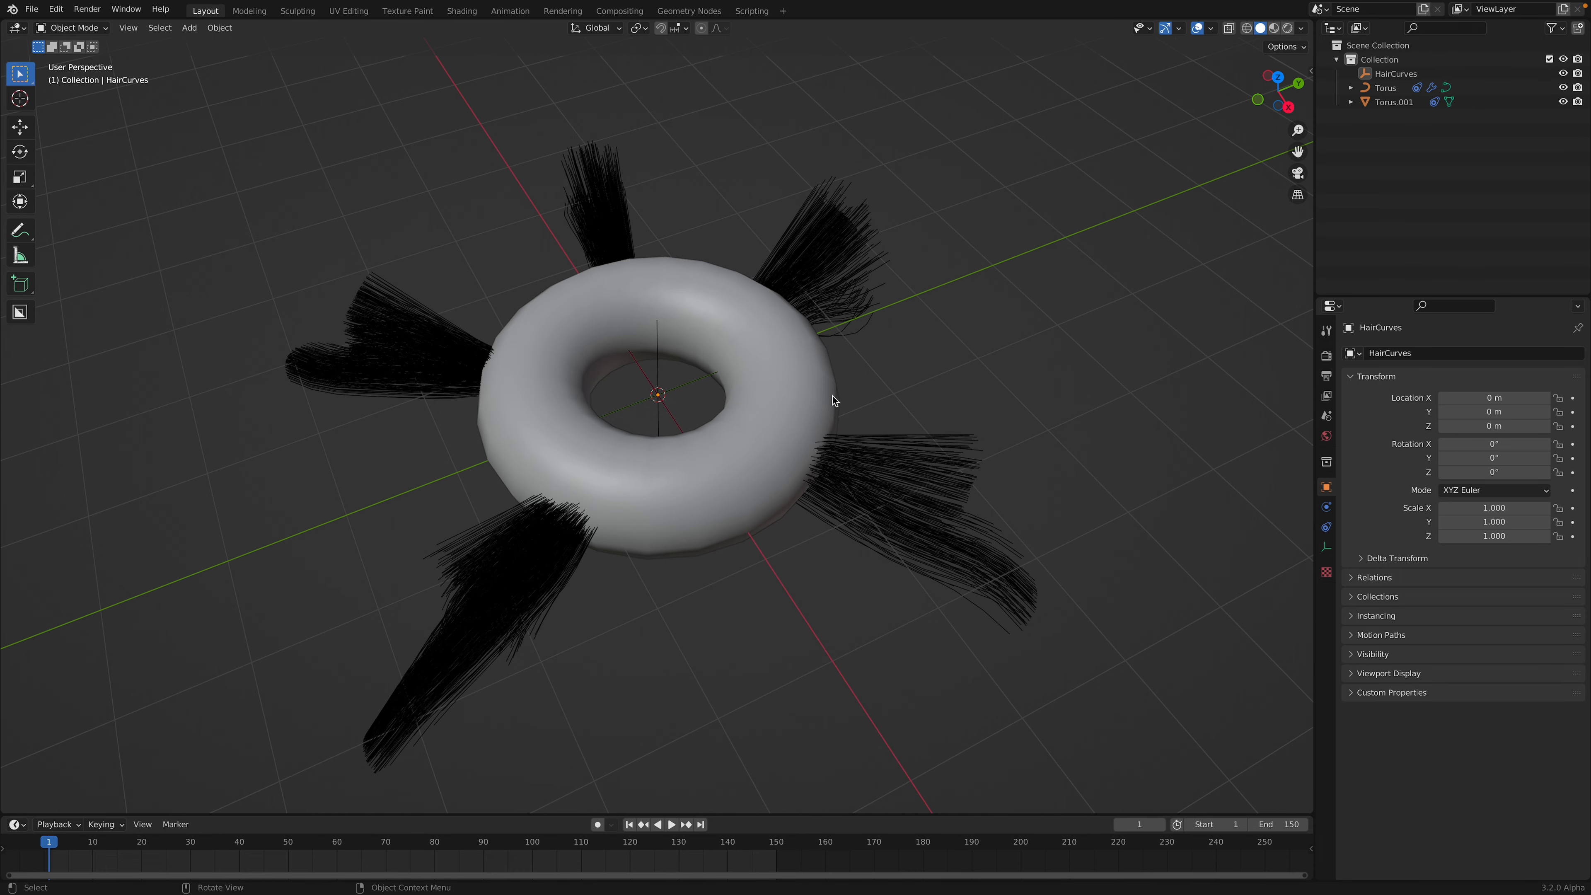
Save the new scene to the Desktop as baked_hair_001
key(super+s)
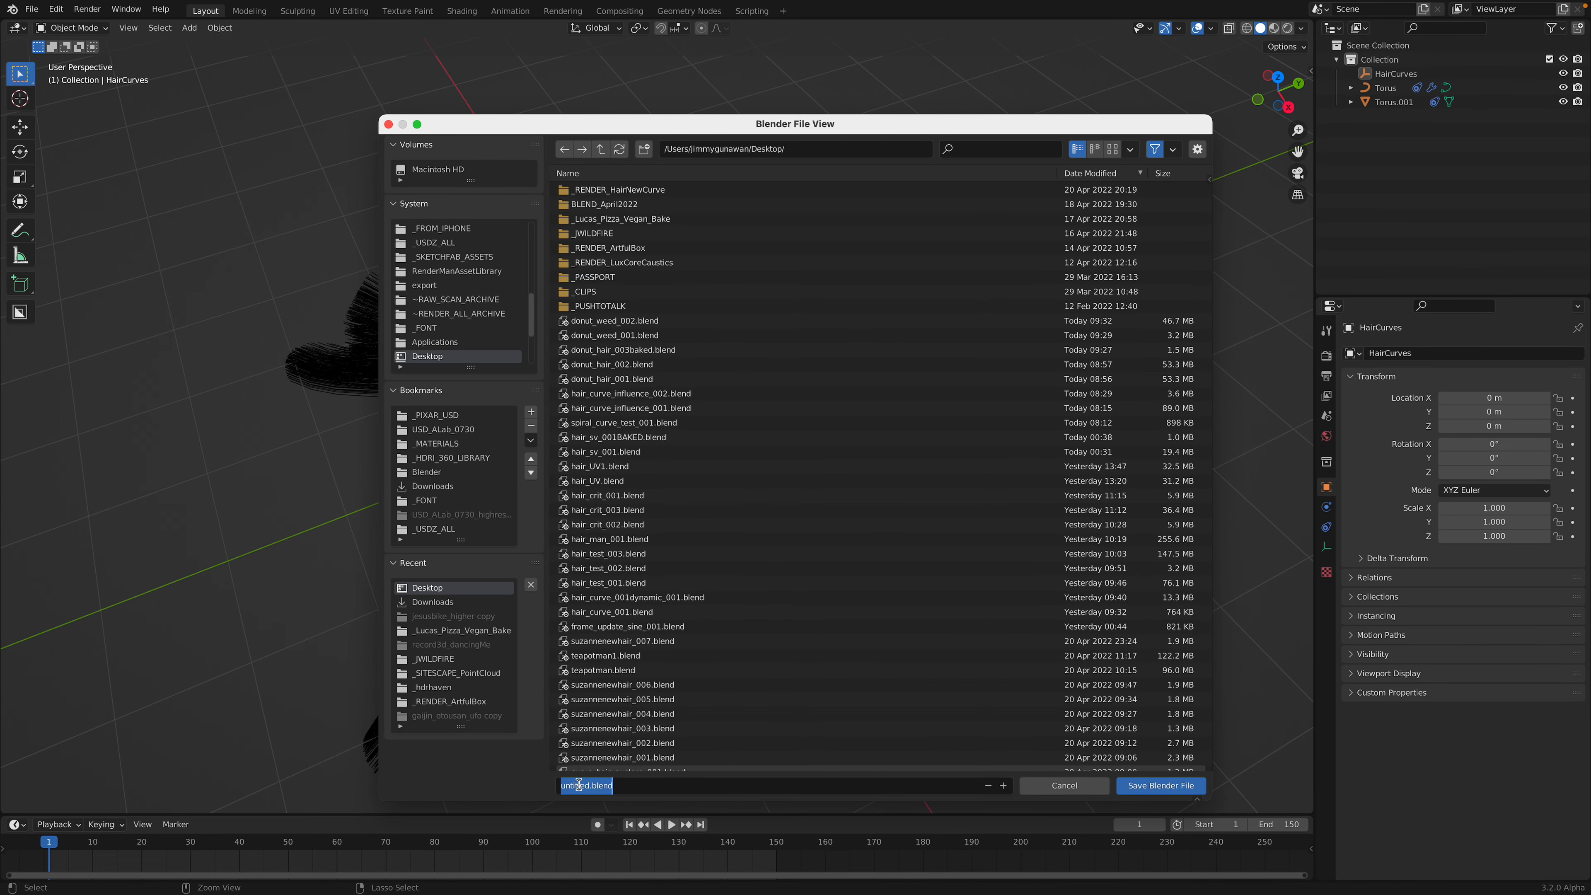
text(baked_hair_001)
click(1125, 785)
Toggle the visibility of the imported torus mesh and scrub the timeline to frame 37 to check the baked motion
click(788, 358)
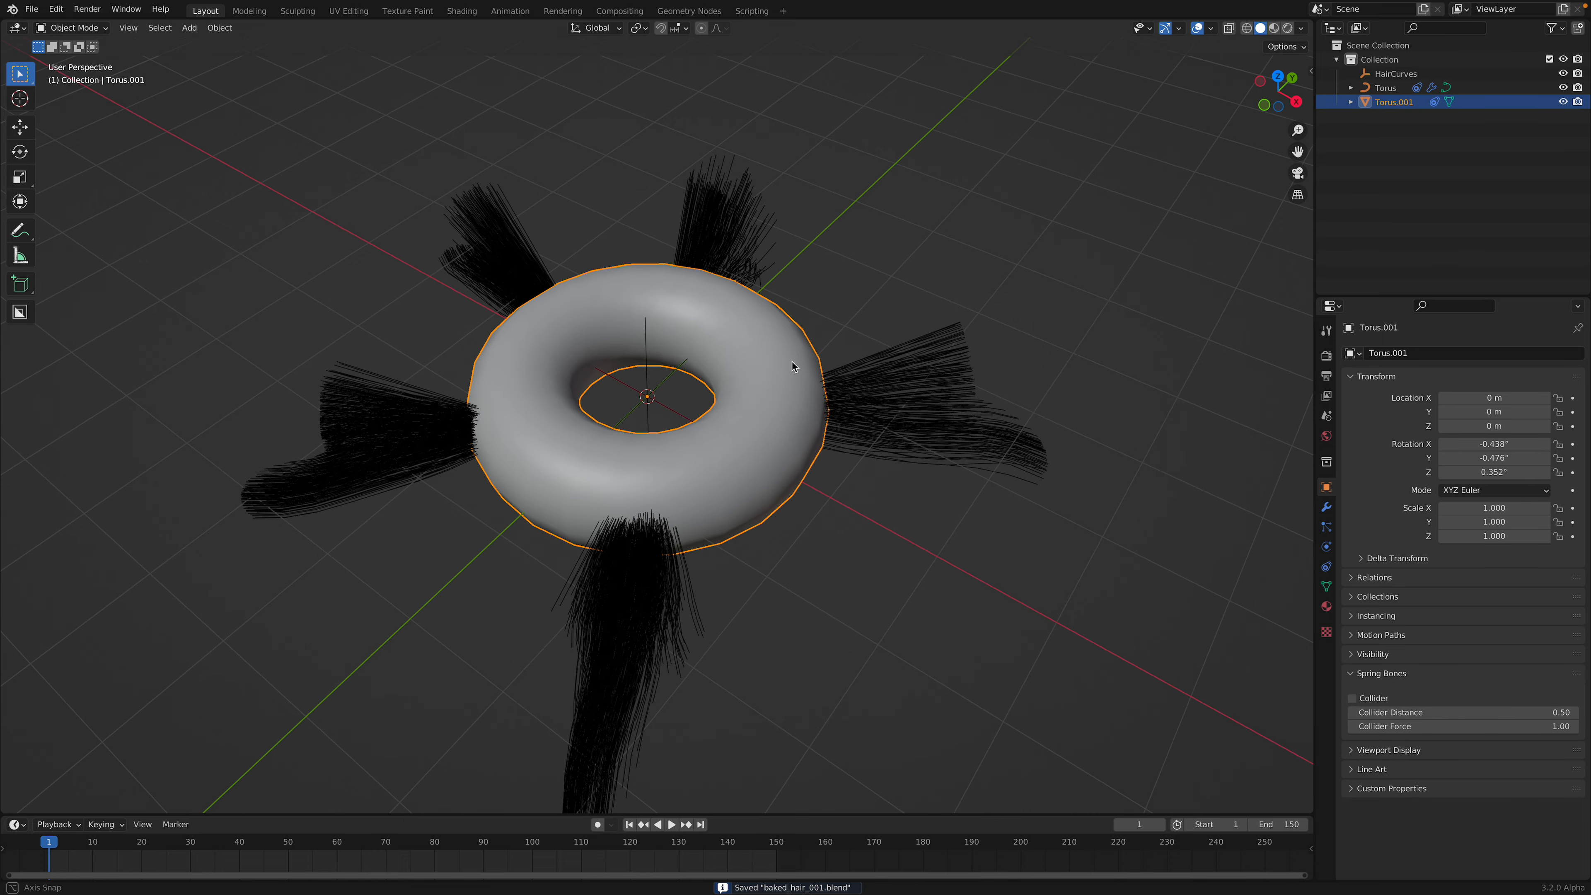
click(1563, 102)
click(1563, 101)
middle_drag(883, 490, 847, 505)
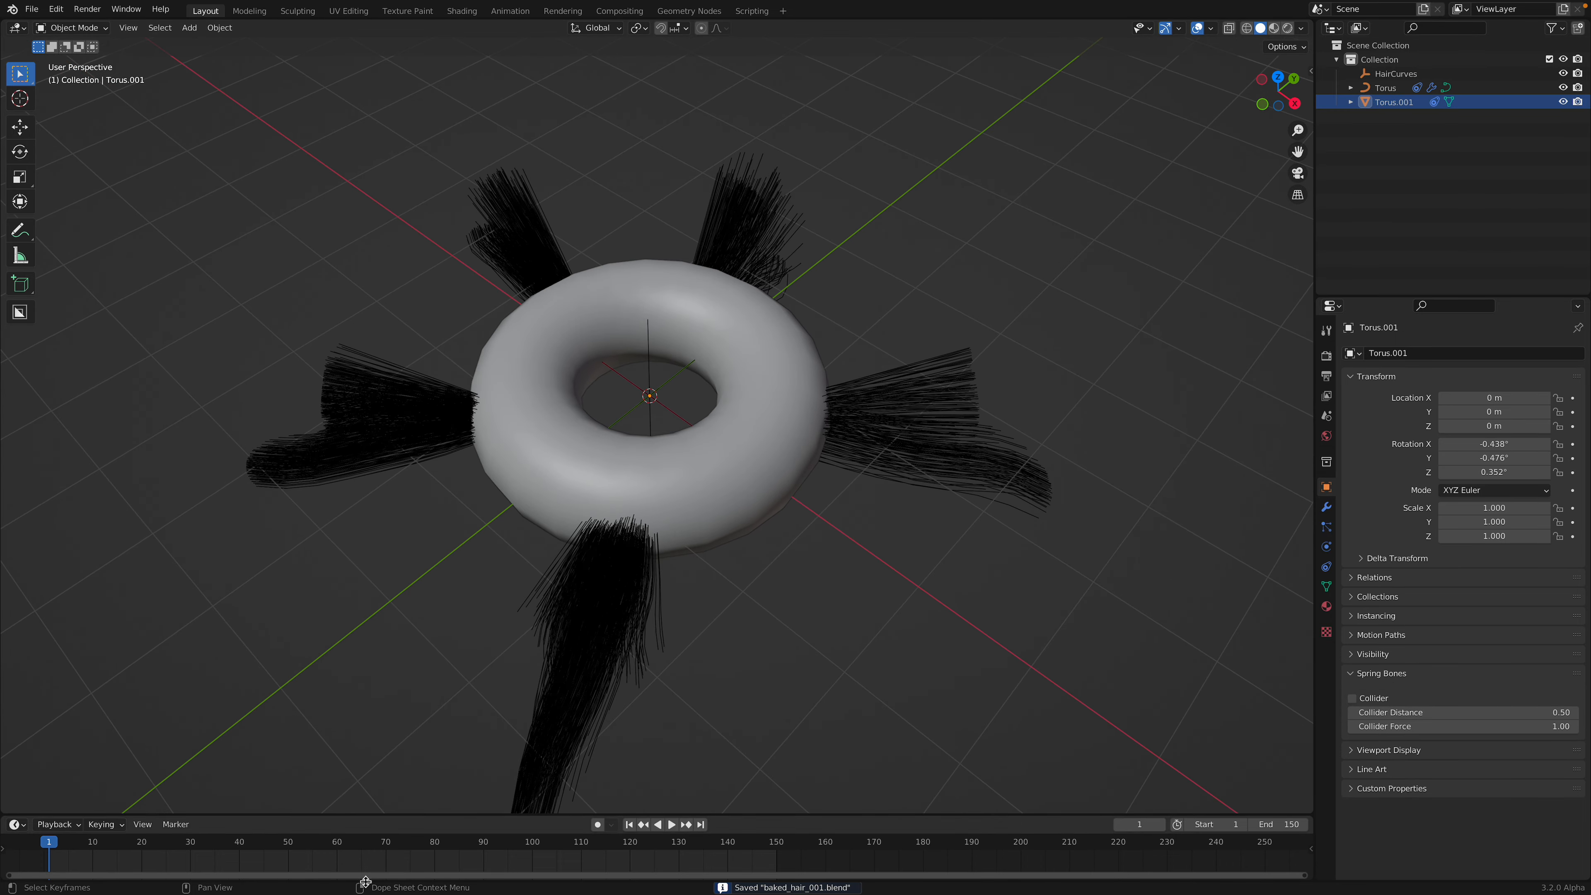
drag(353, 848, 224, 848)
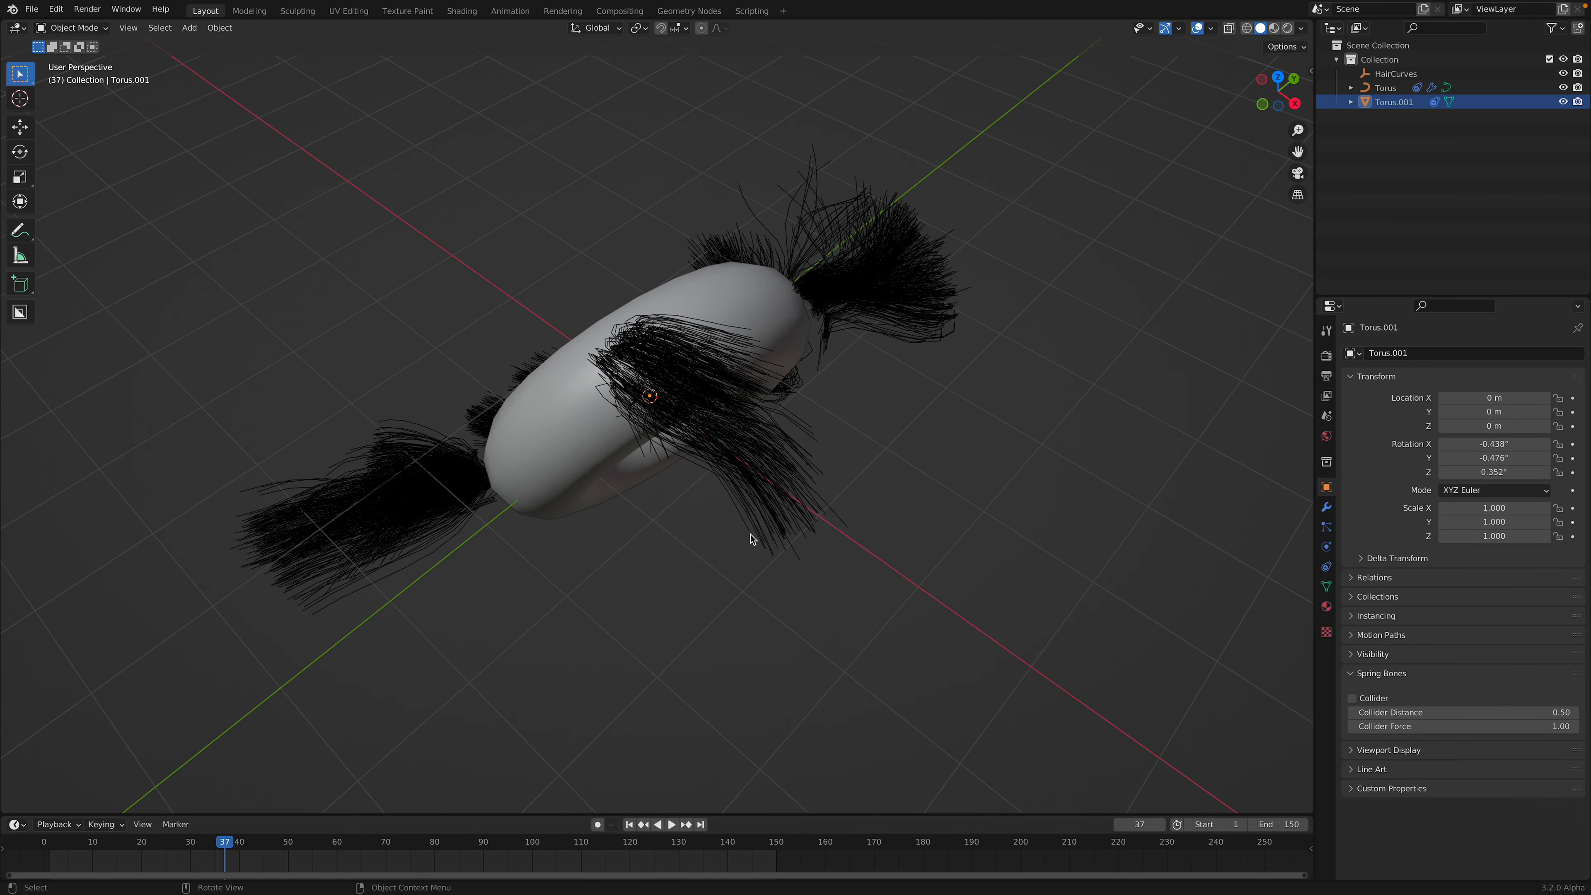
Examine the imported torus mesh's modifiers, object properties and Transform Cache constraint
click(1327, 507)
middle_drag(748, 356, 738, 364)
click(738, 364)
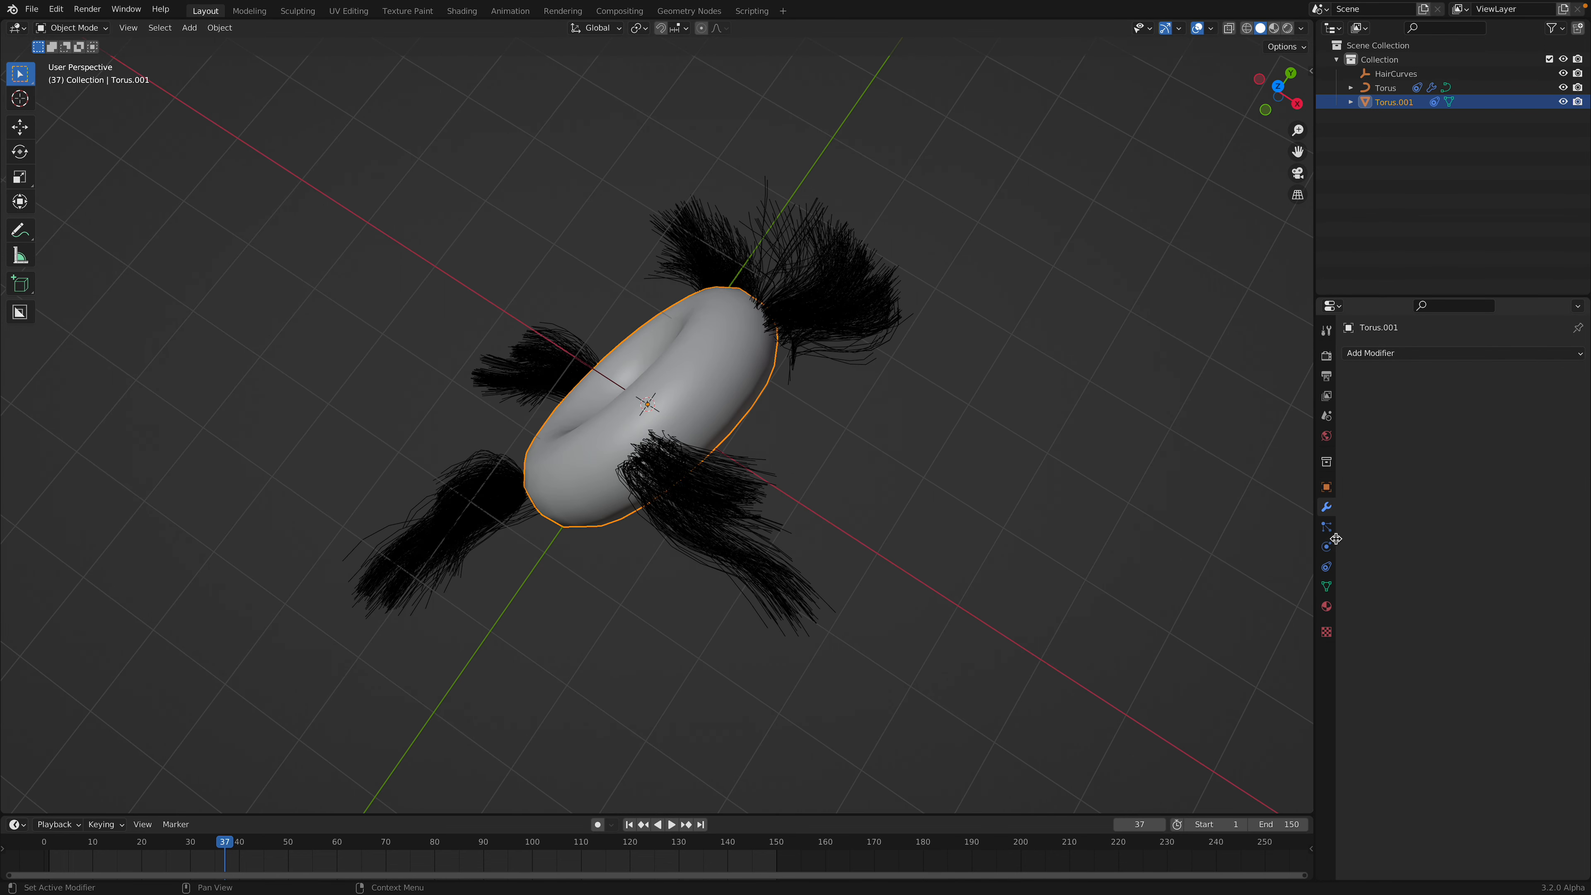
click(1332, 492)
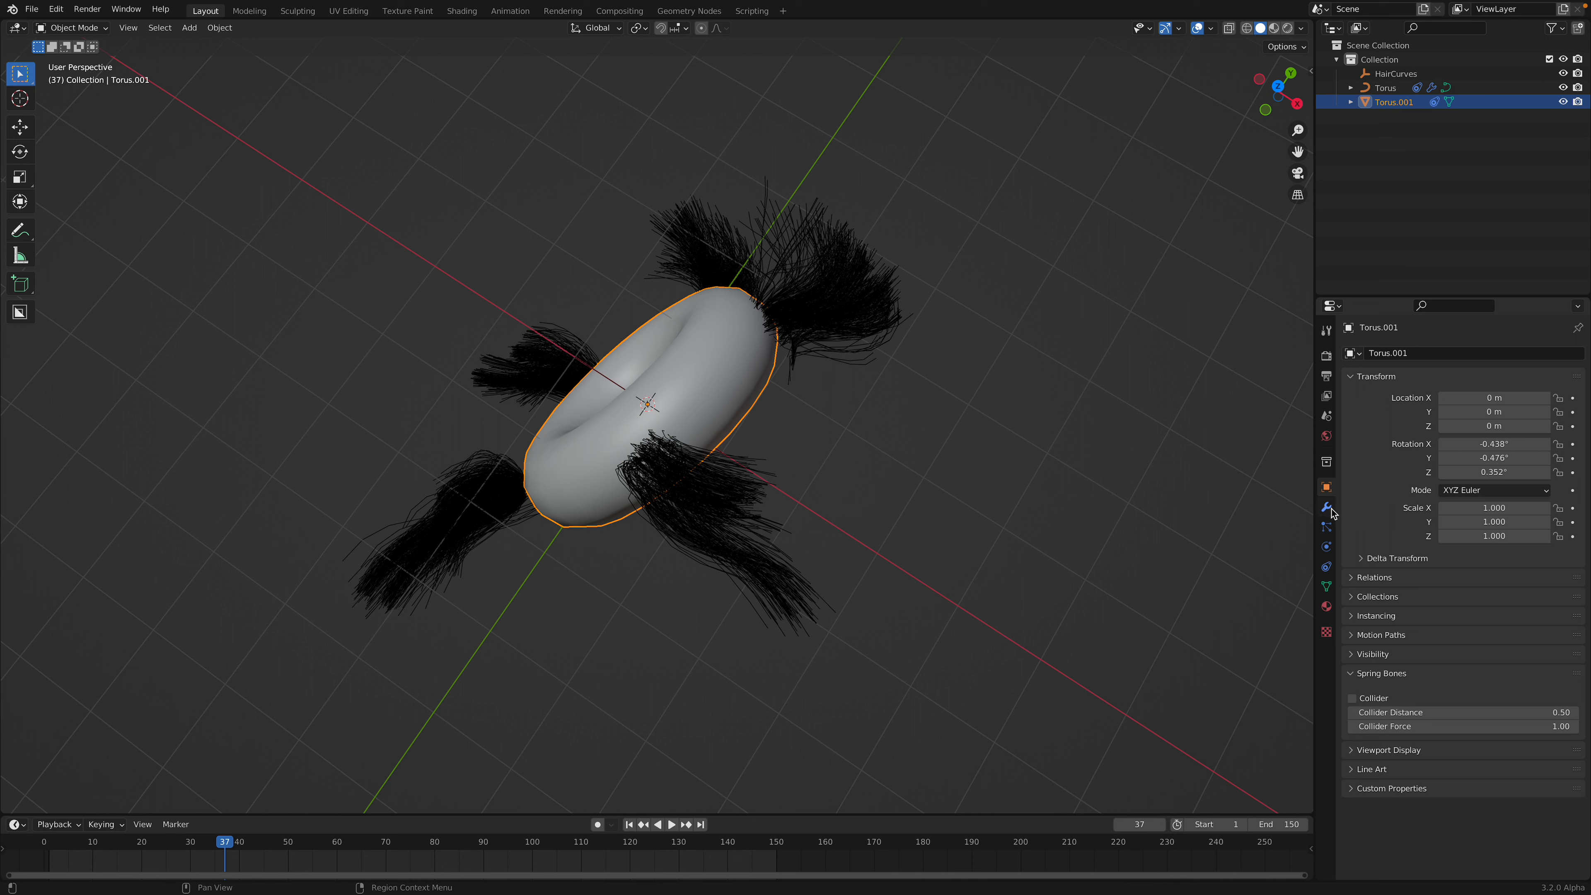
click(1332, 510)
drag(1336, 538, 1334, 549)
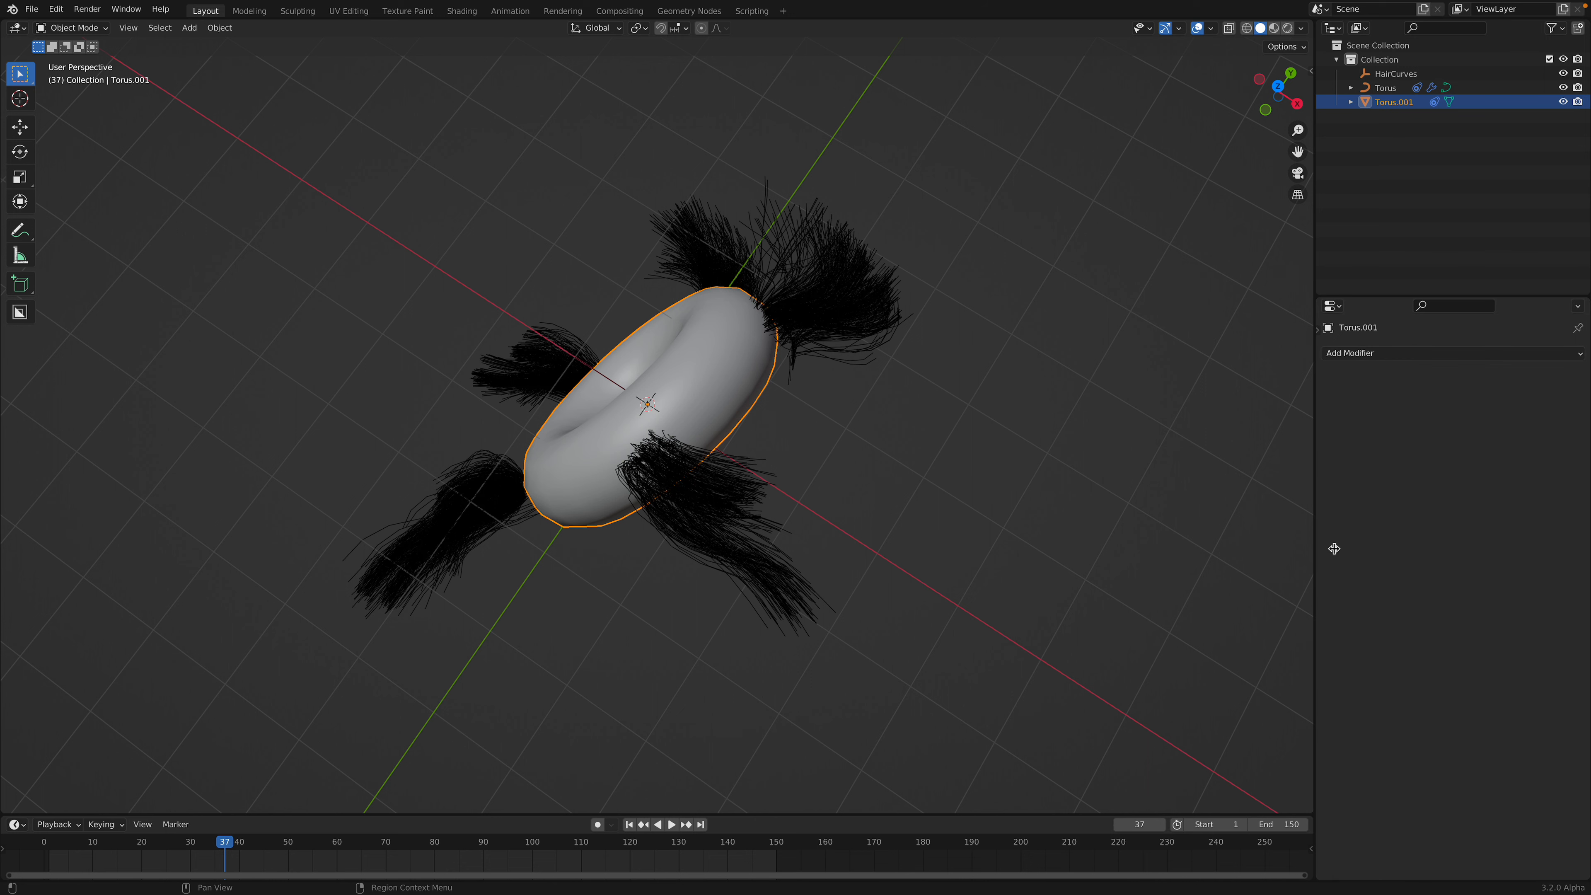
click(1323, 336)
click(1327, 547)
click(1327, 567)
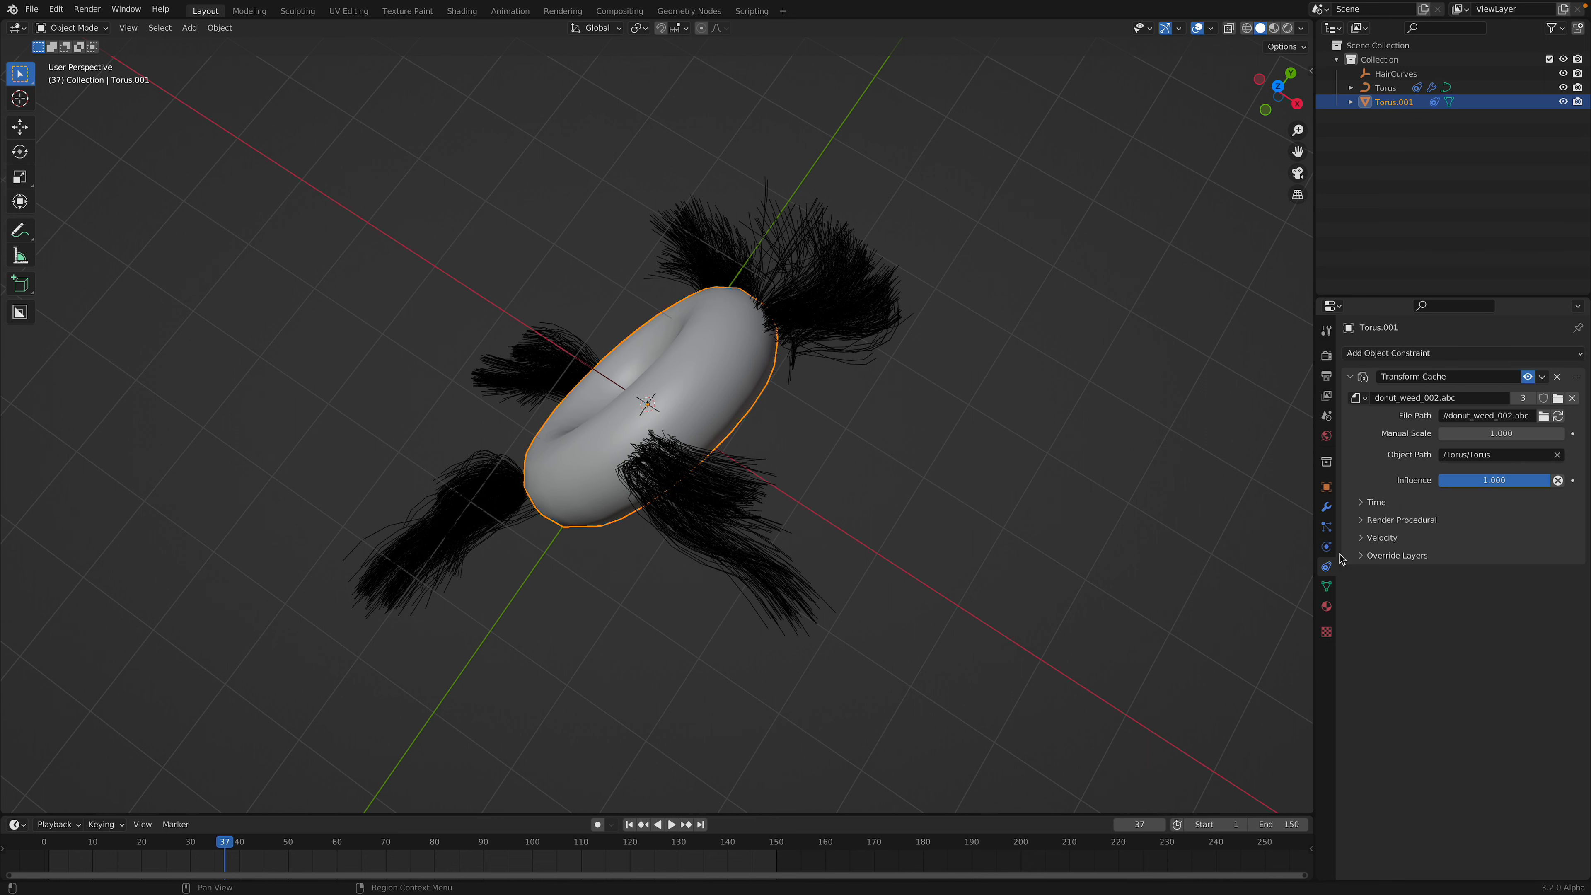
Examine the imported hair curves' Transform Cache constraint and MeshSequenceCache modifier
click(830, 295)
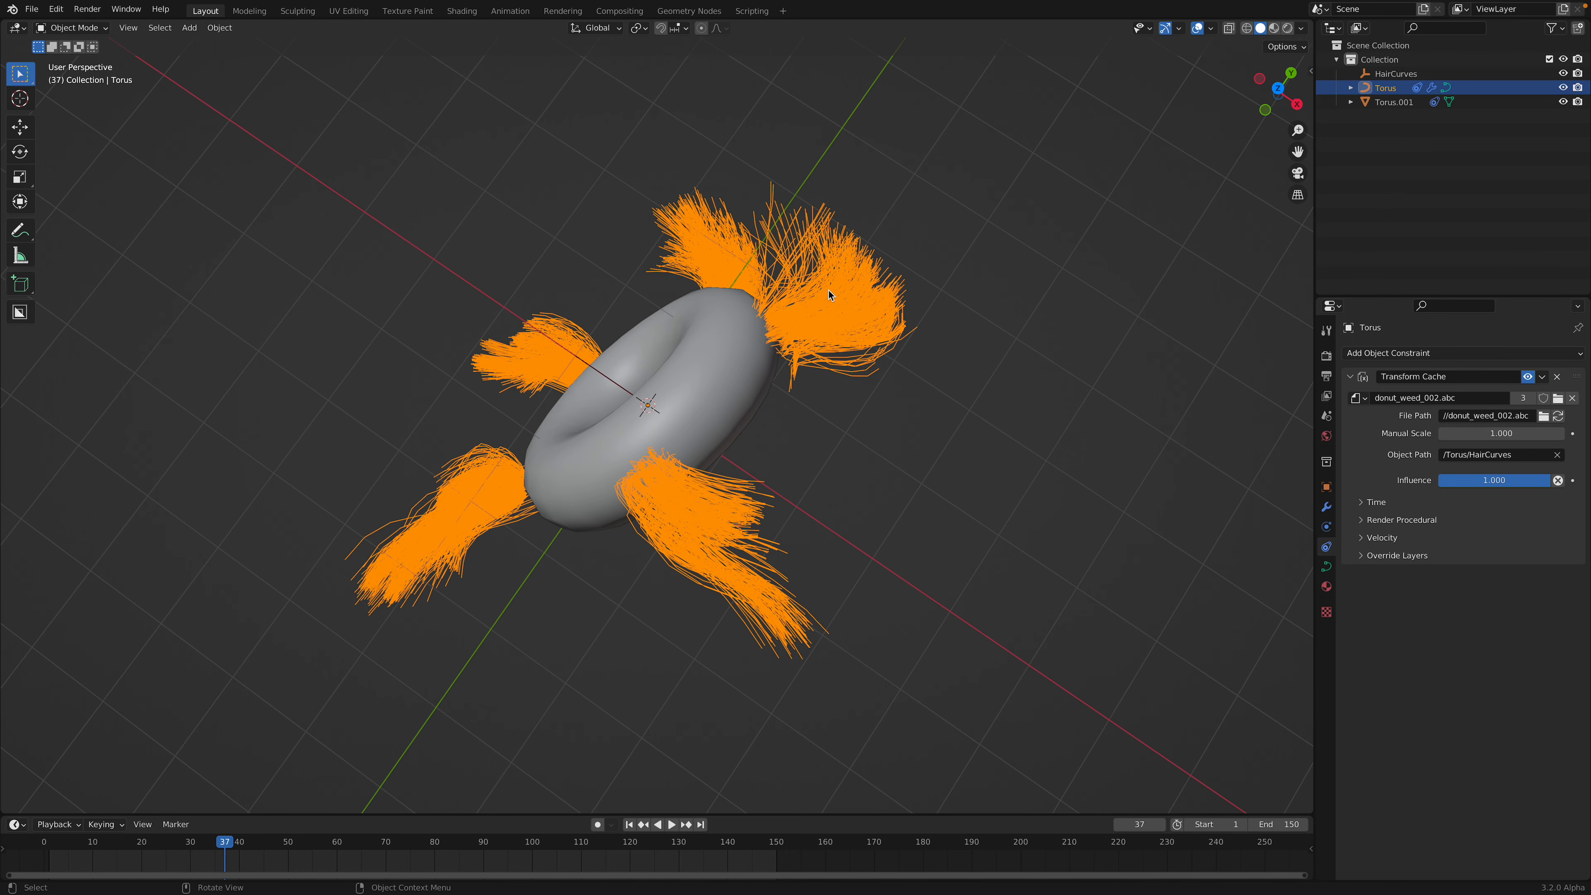
click(1326, 507)
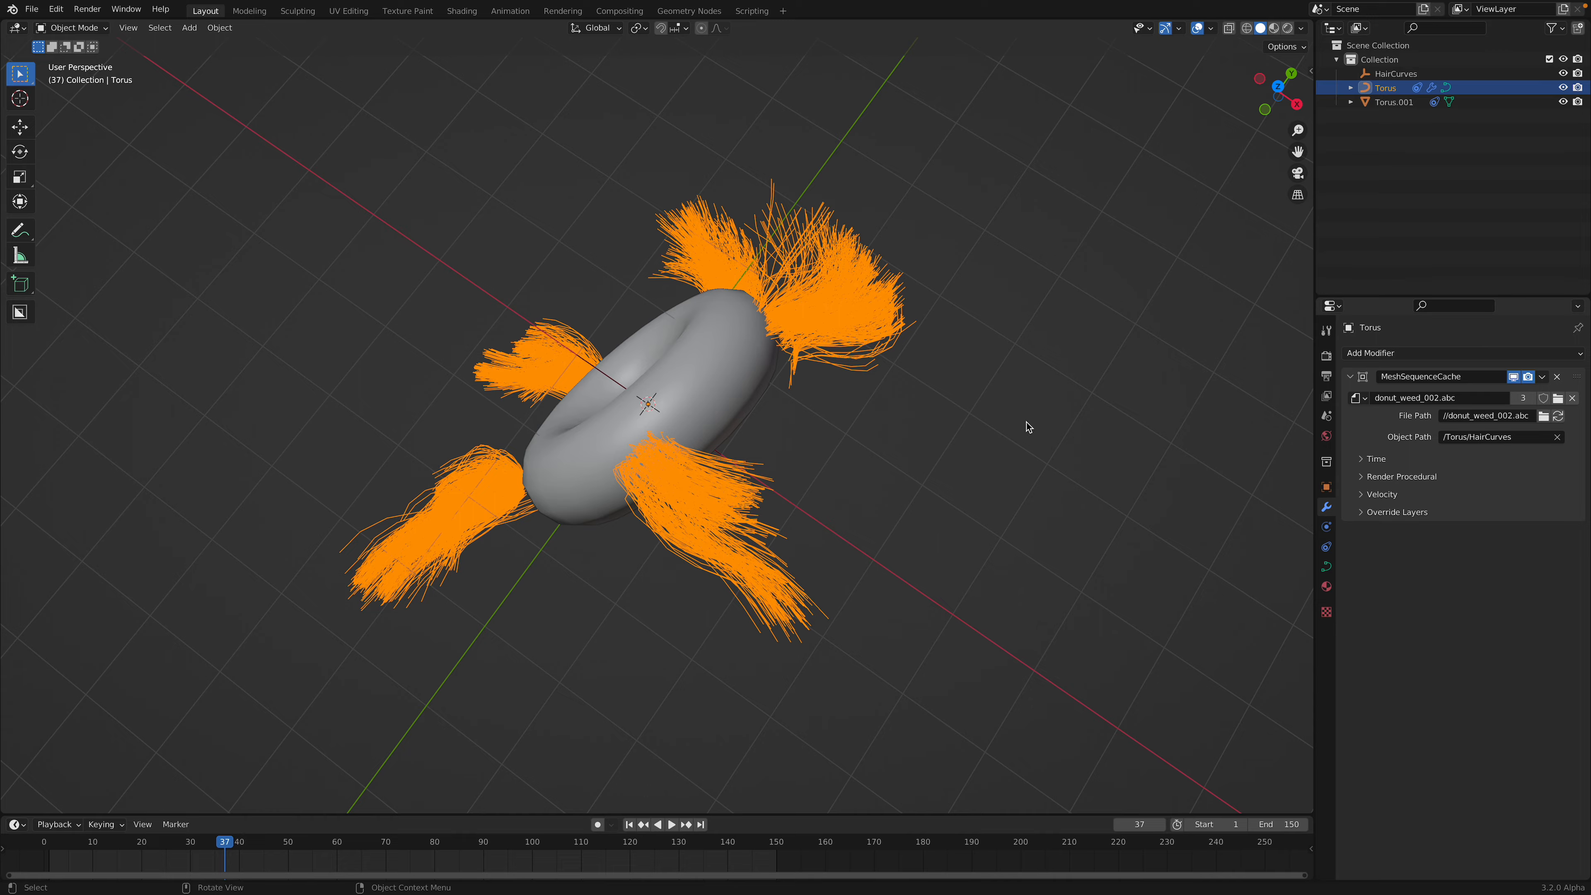
middle_drag(1029, 427, 1065, 433)
Save the scene, scrub the animation to frame 112, and deselect the hair
key(ctrl+s)
drag(401, 853, 592, 833)
middle_drag(889, 388, 853, 223)
click(899, 362)
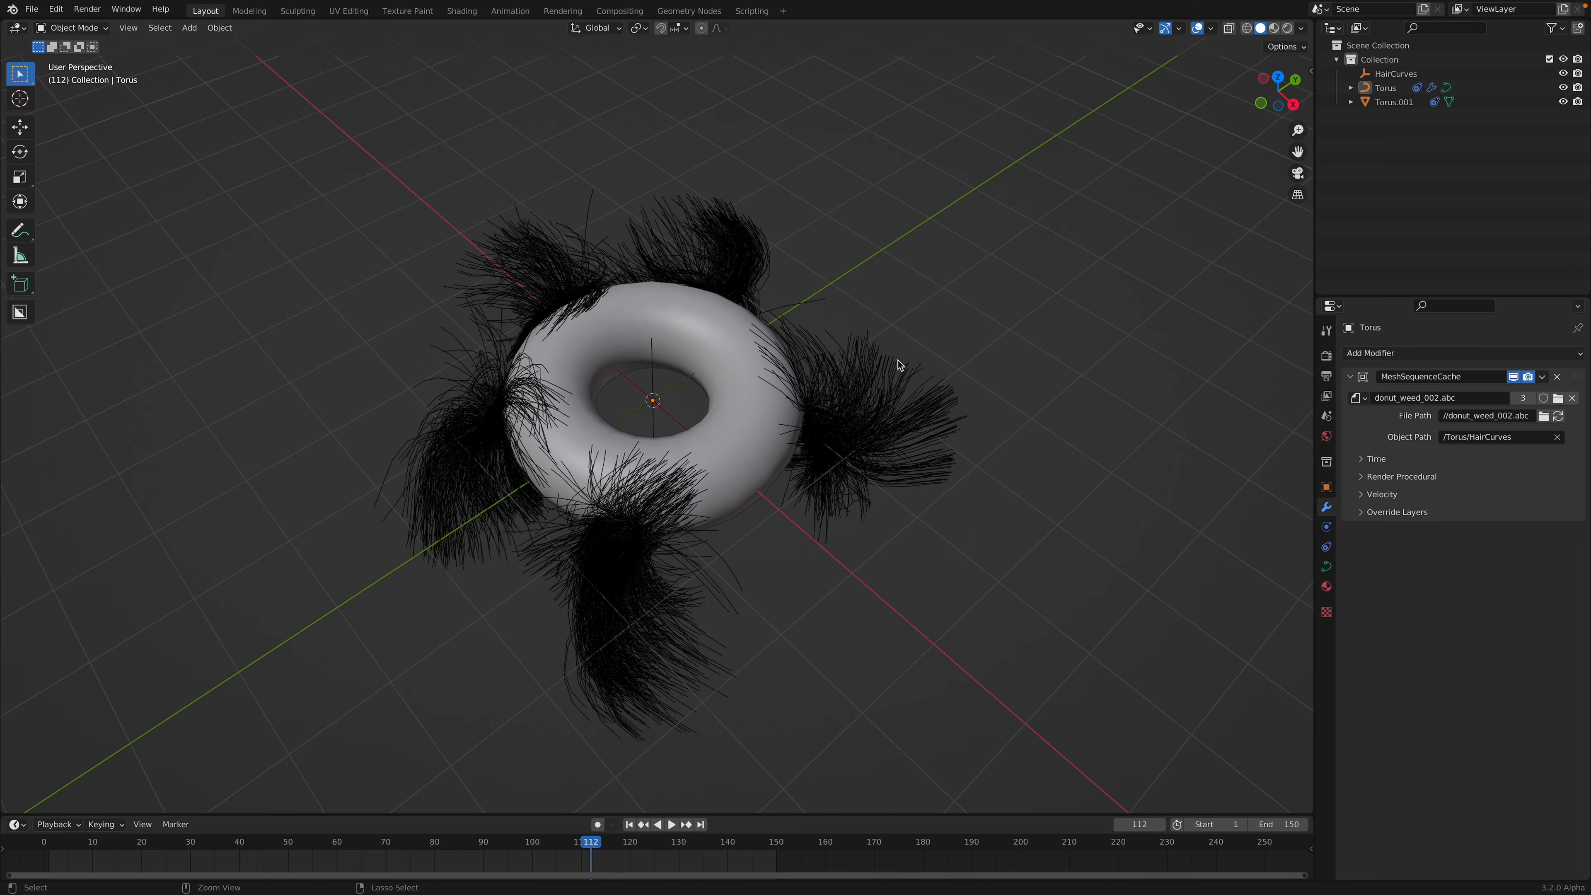
Split the viewport into a Geometry Node Editor above and create a new geometry node tree on the hair curves
click(896, 419)
middle_drag(896, 419, 885, 394)
drag(1308, 24, 1215, 360)
click(19, 28)
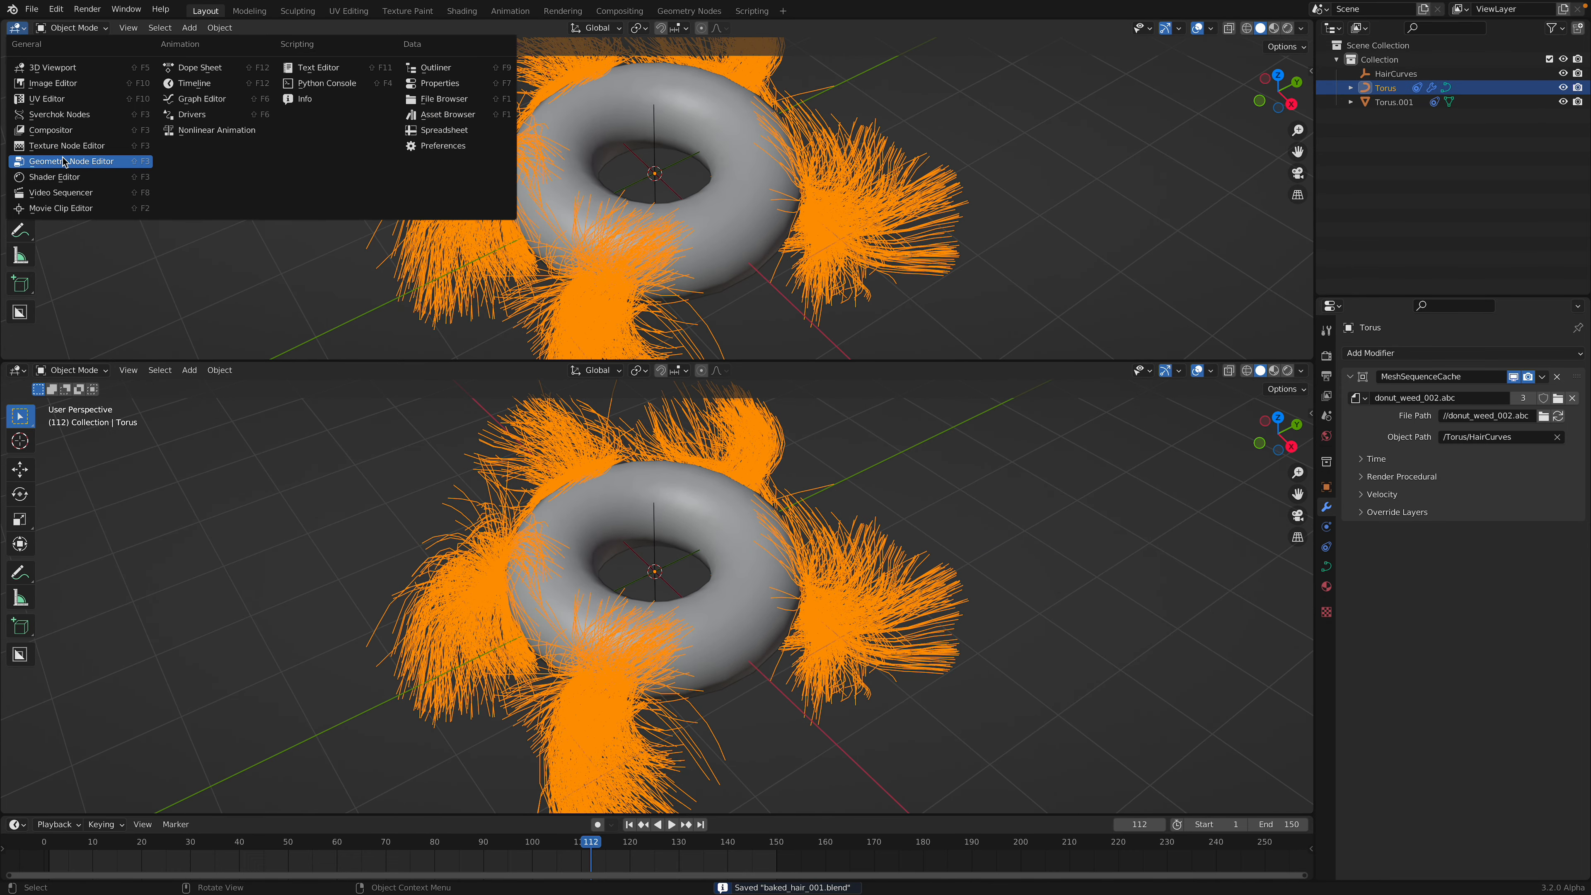
click(57, 162)
click(655, 28)
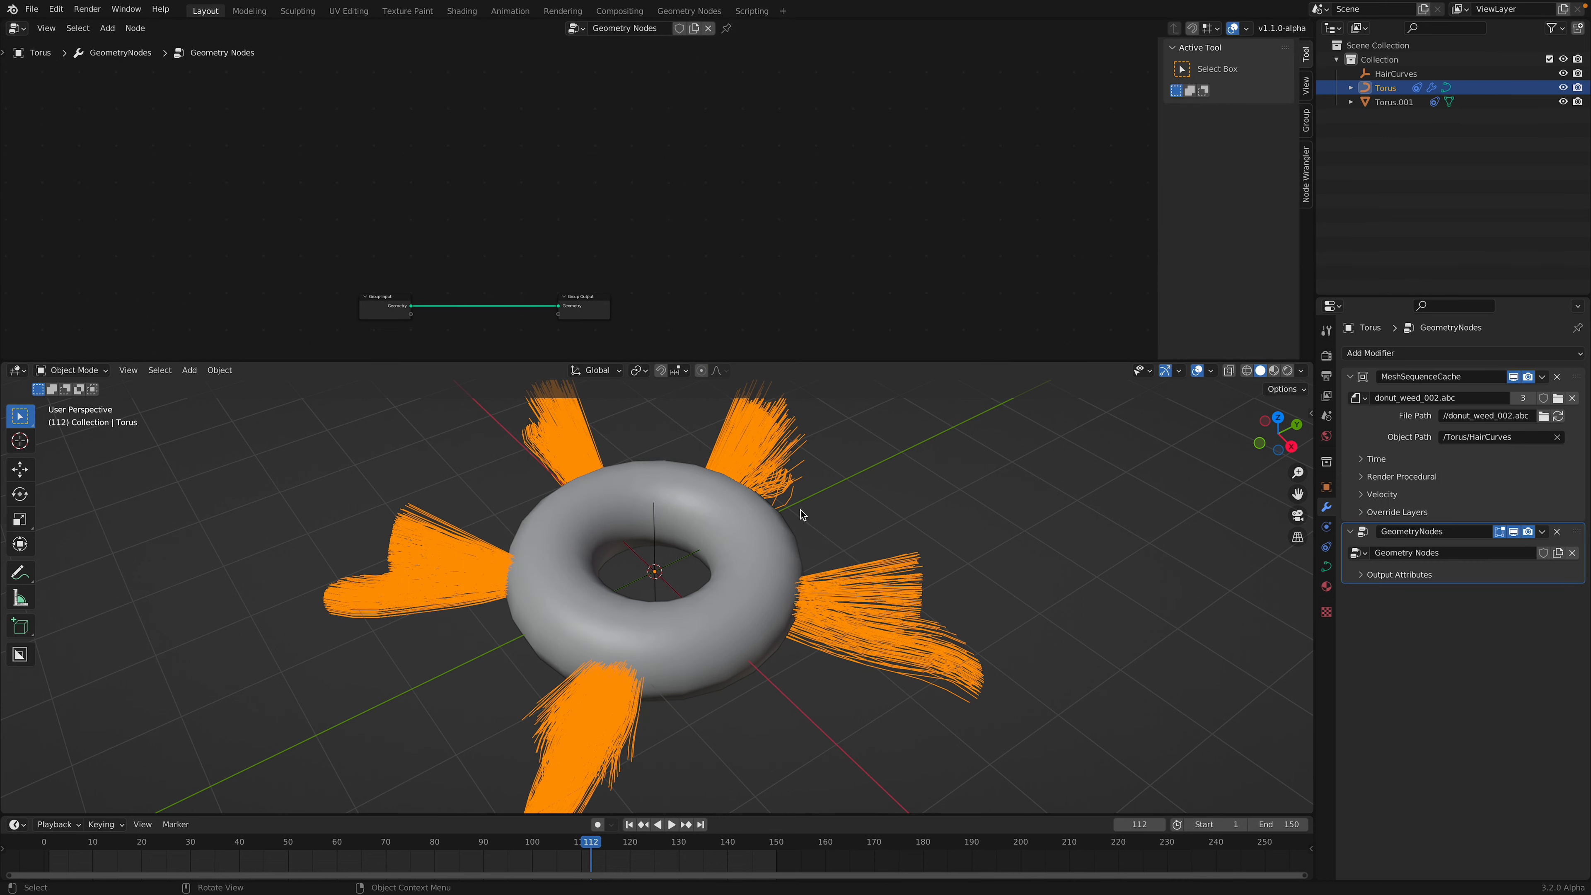
Frame the node tree, scrub the hair animation to frame 117, and save the scene
key(Home)
key(space)
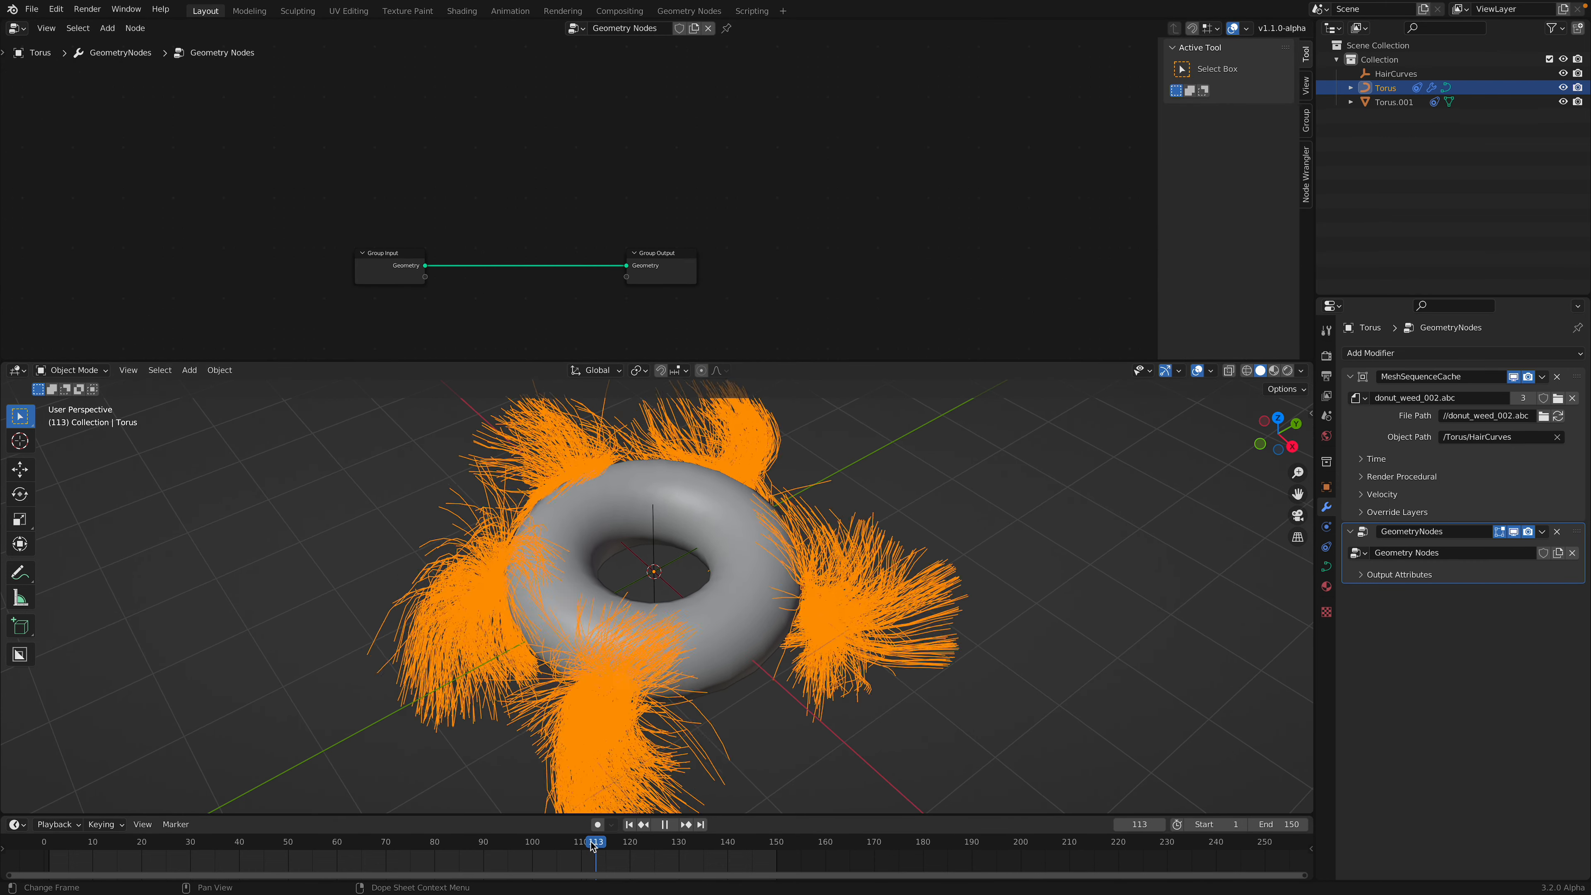
drag(592, 842, 609, 844)
middle_drag(673, 633, 645, 758)
mouse_move(612, 846)
mouse_down()
mouse_move(632, 845)
mouse_move(615, 841)
mouse_up()
key(ctrl+s)
Insert a Mesh to Curve node between Group Input and Group Output
scroll(567, 207, up, 1)
middle_drag(489, 248, 501, 206)
key(shift+a)
text(s)
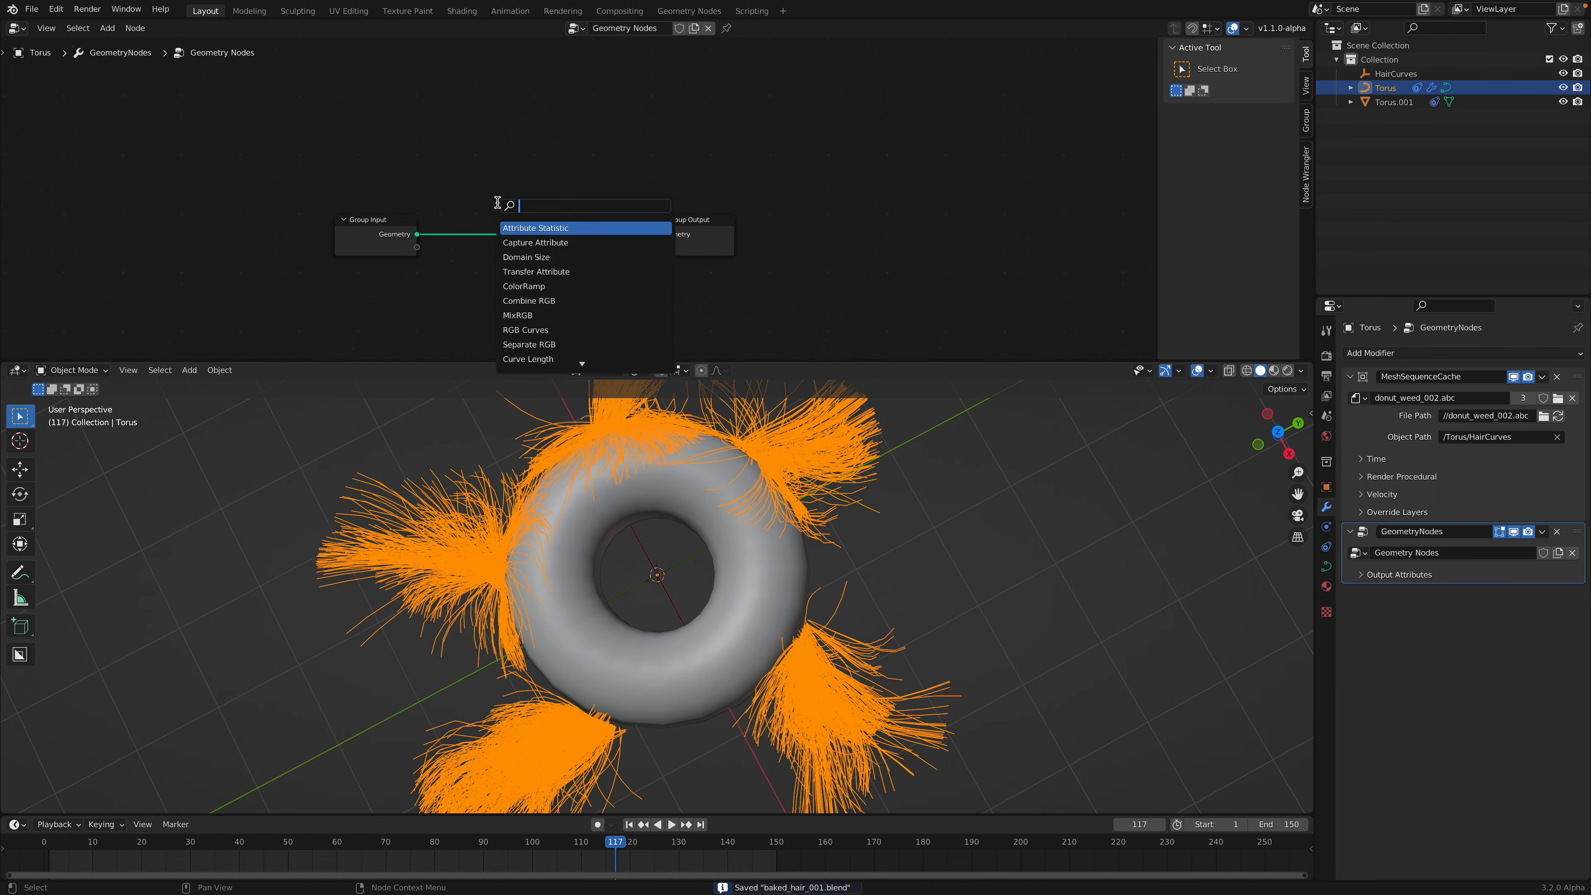
text(mesh to)
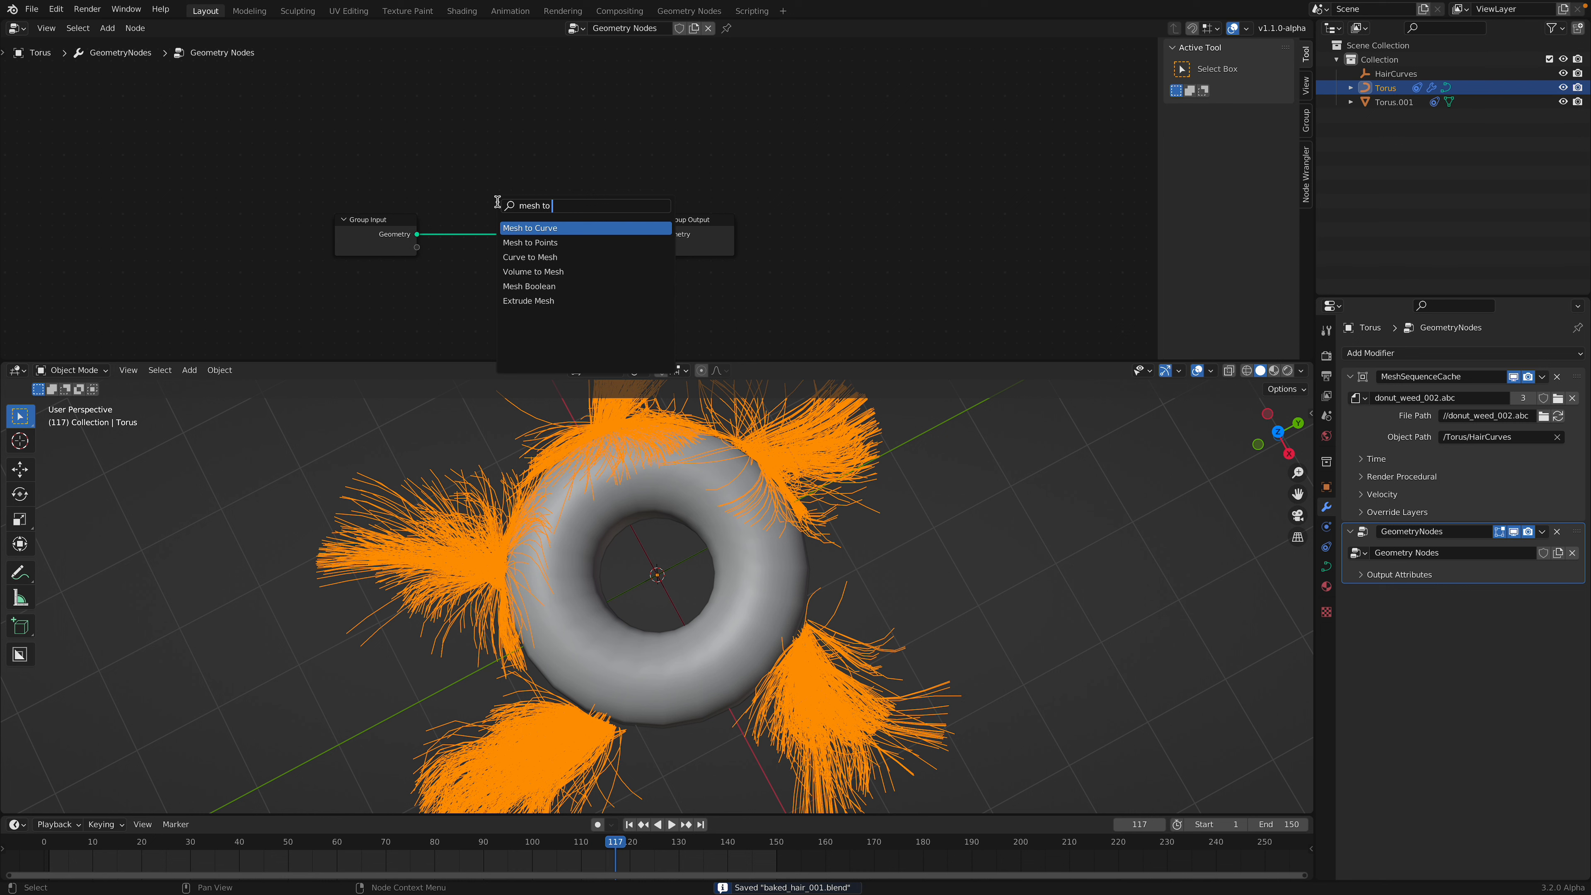
key(Return)
click(583, 227)
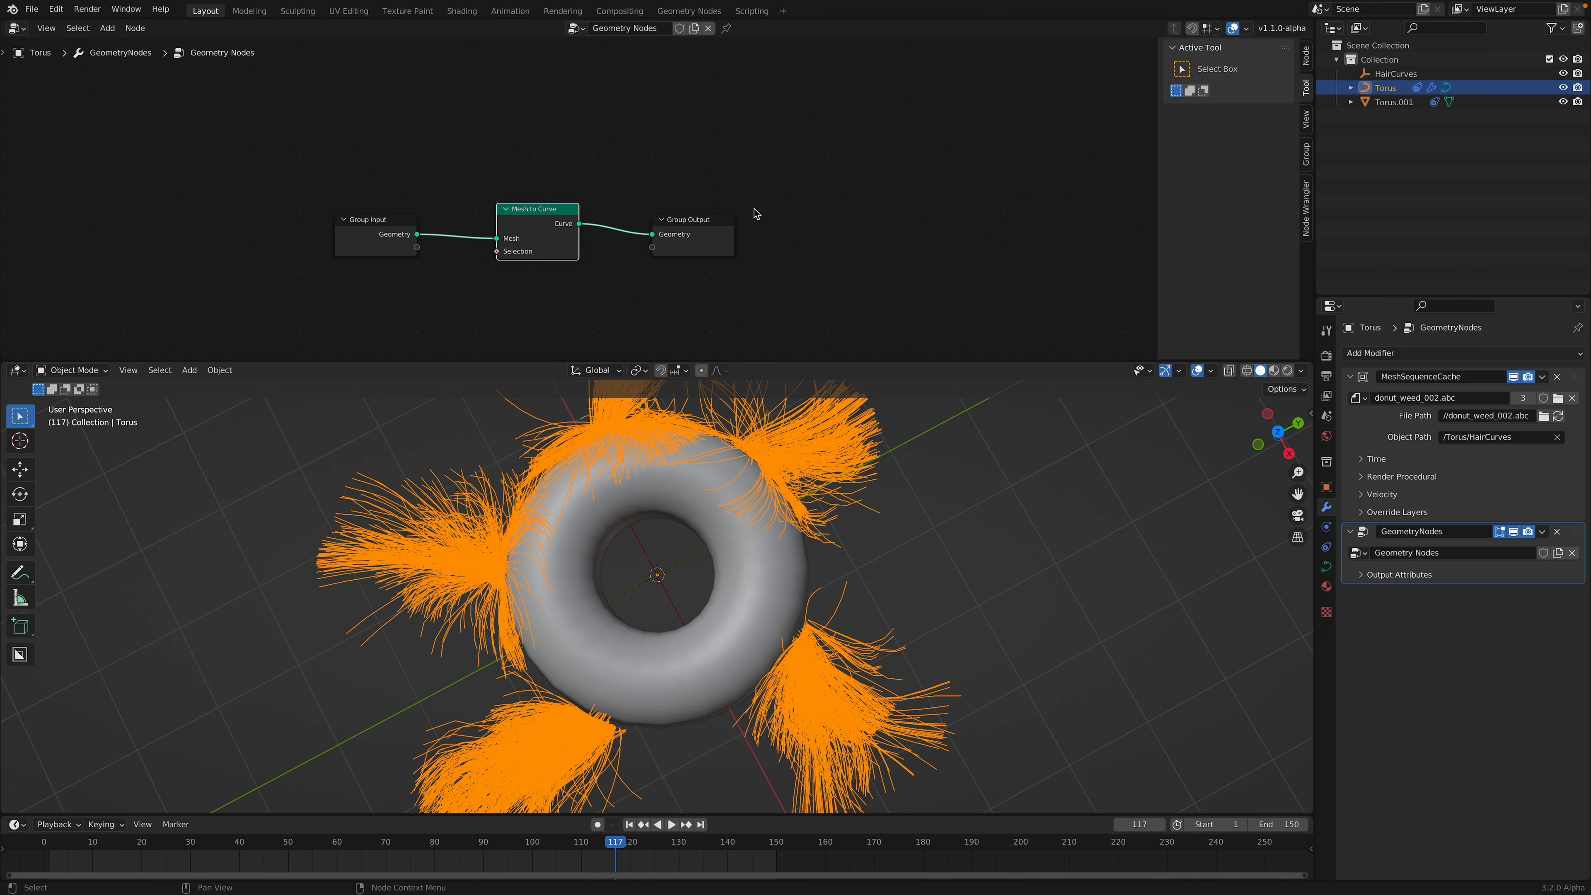
Insert a Curve to Mesh node between Mesh to Curve and Group Output
key(shift+a)
text(curve to)
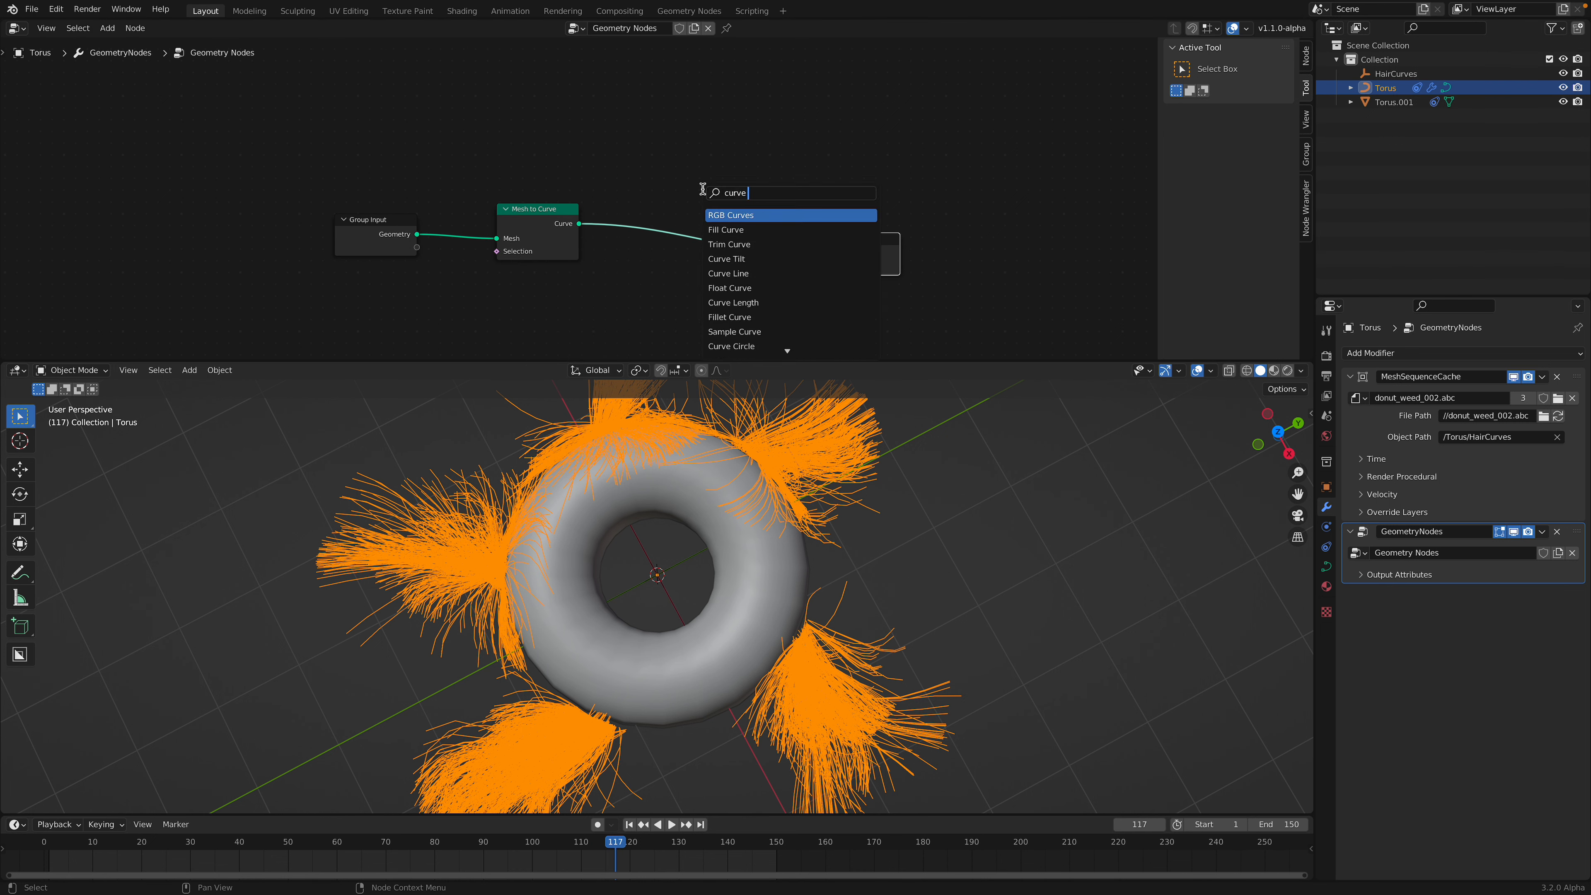
key(Return)
click(688, 189)
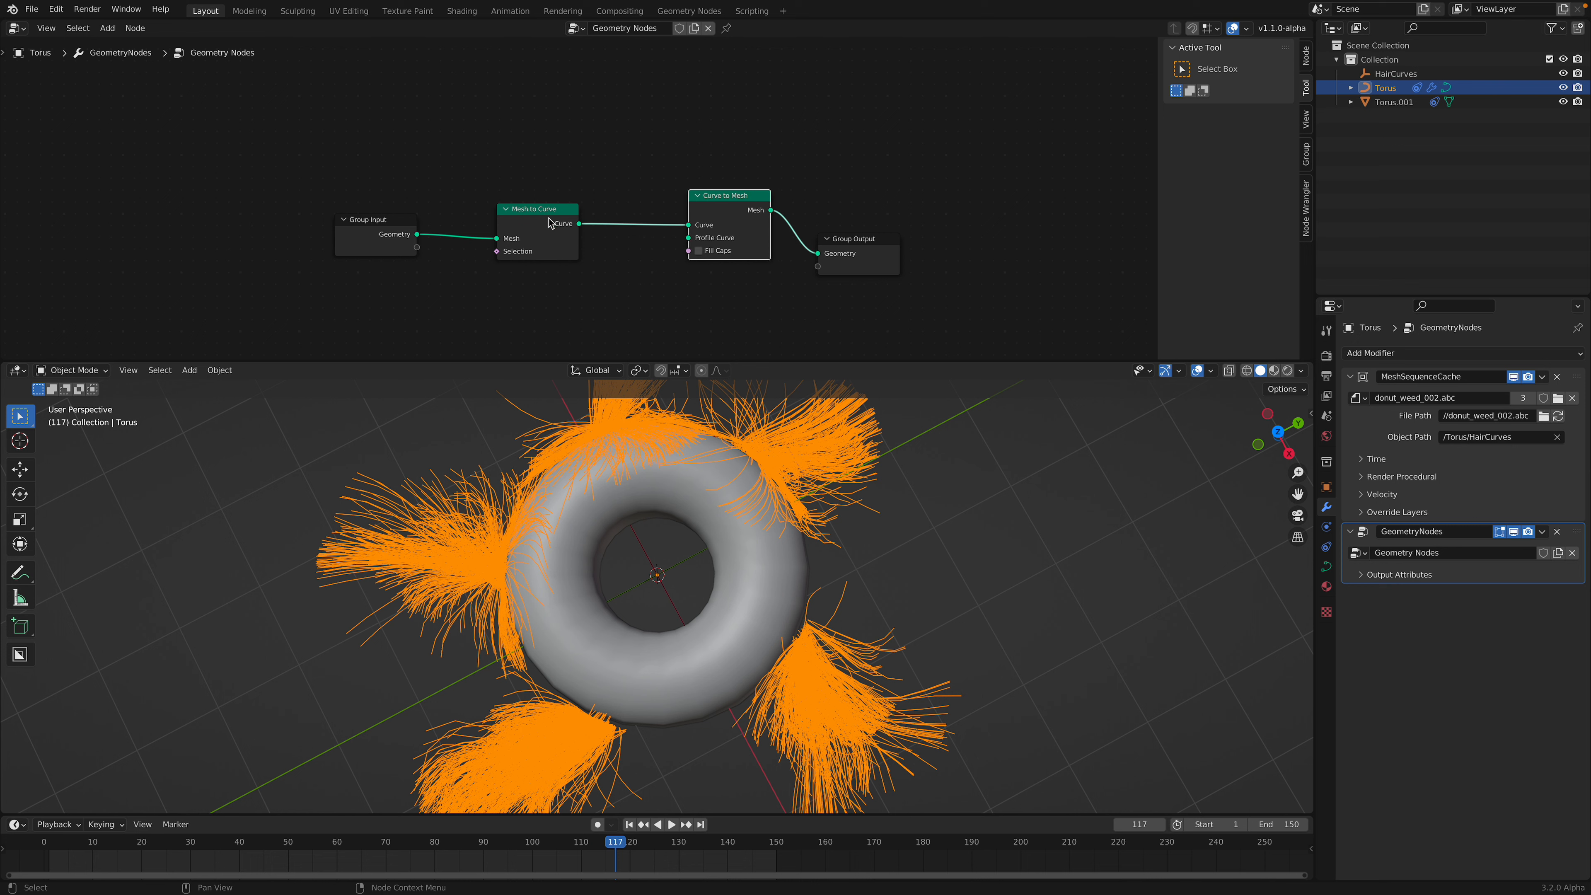
Move the Mesh to Curve node aside and insert a Resample Curve node between it and Curve to Mesh
drag(552, 211, 474, 158)
key(shift+a)
click(576, 175)
text(res)
key(Return)
click(556, 196)
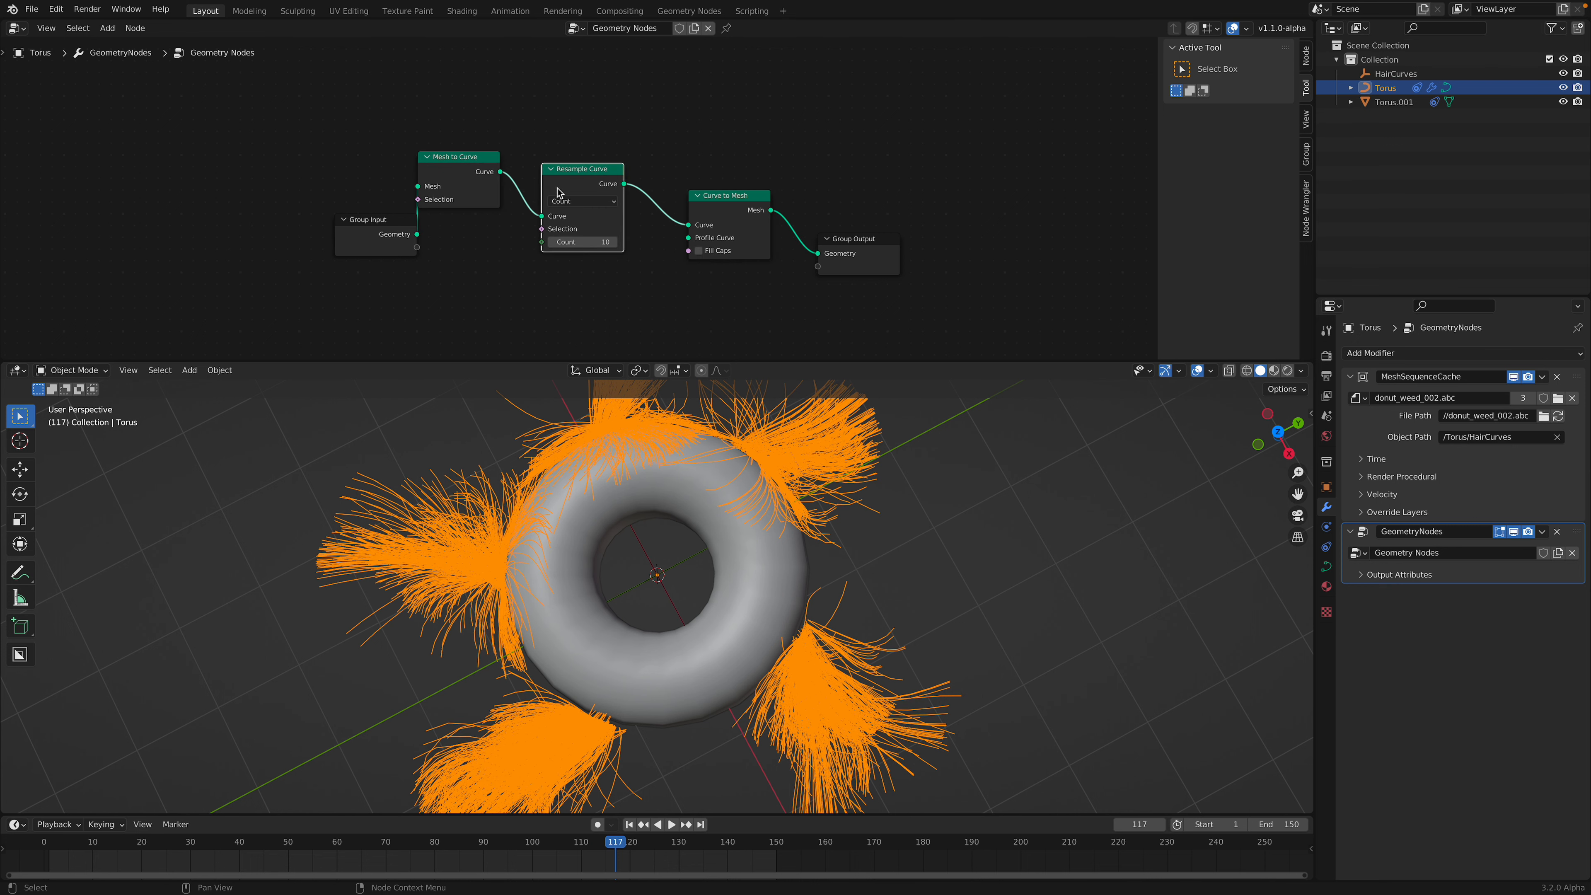
Set the Resample Curve count to 7, play the animation to check the hair, and save the scene
mouse_move(593, 242)
shift+mouse_down()
mouse_move(579, 242)
mouse_move(596, 242)
shift+mouse_up()
key(space)
middle_drag(851, 524, 841, 497)
scroll(841, 497, down, 1)
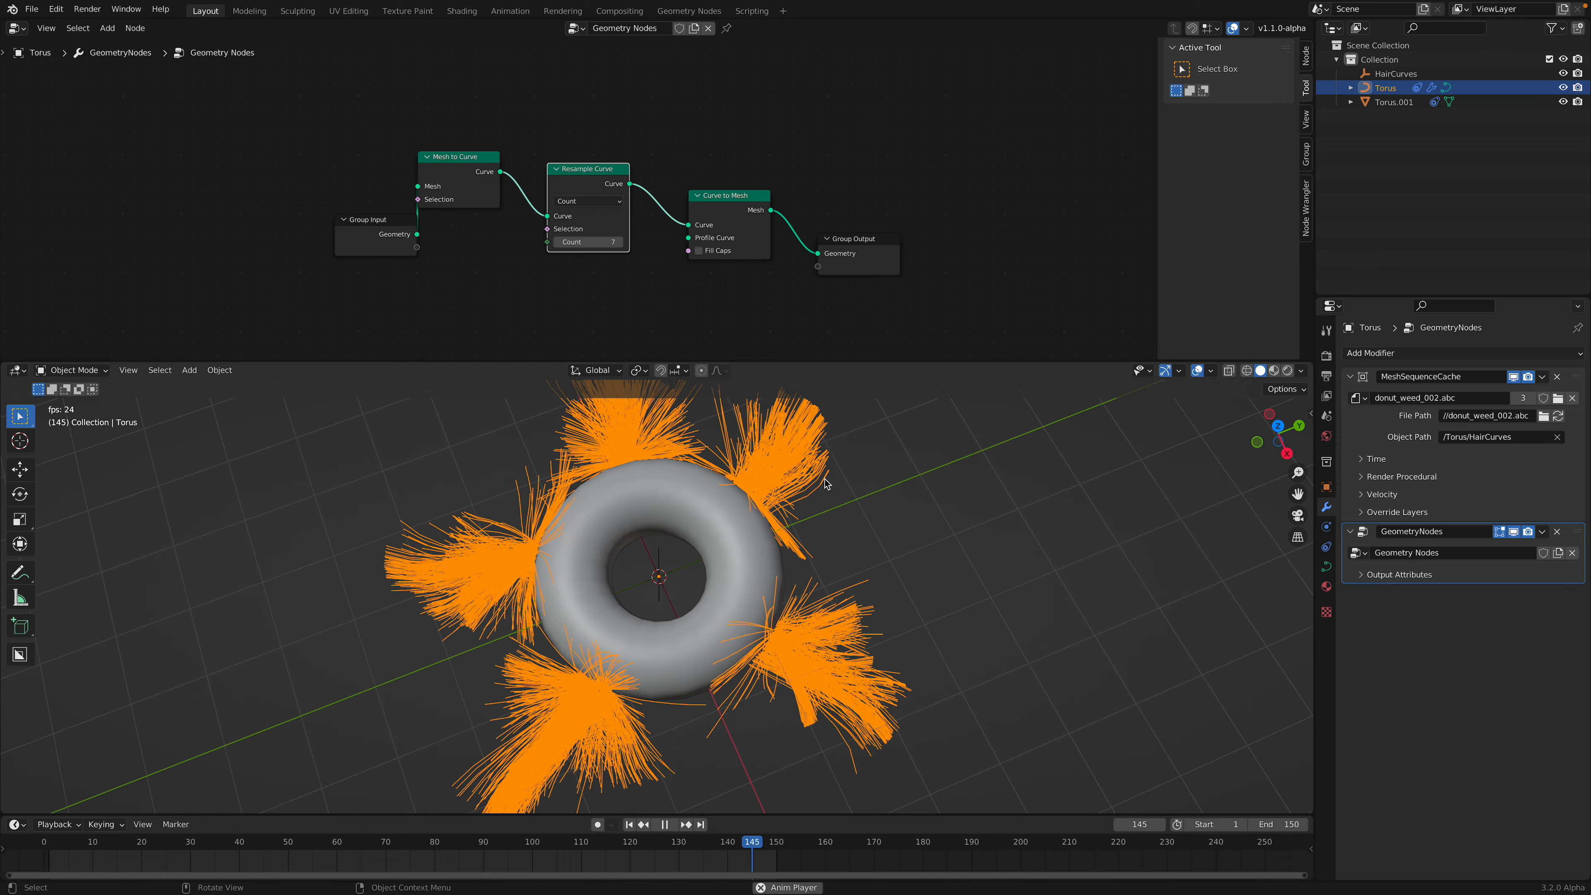
key(space)
middle_drag(700, 301, 711, 237)
key(ctrl+s)
Space out the Curve to Mesh and Group Output nodes and add a Curve Circle node below them
drag(759, 148, 778, 153)
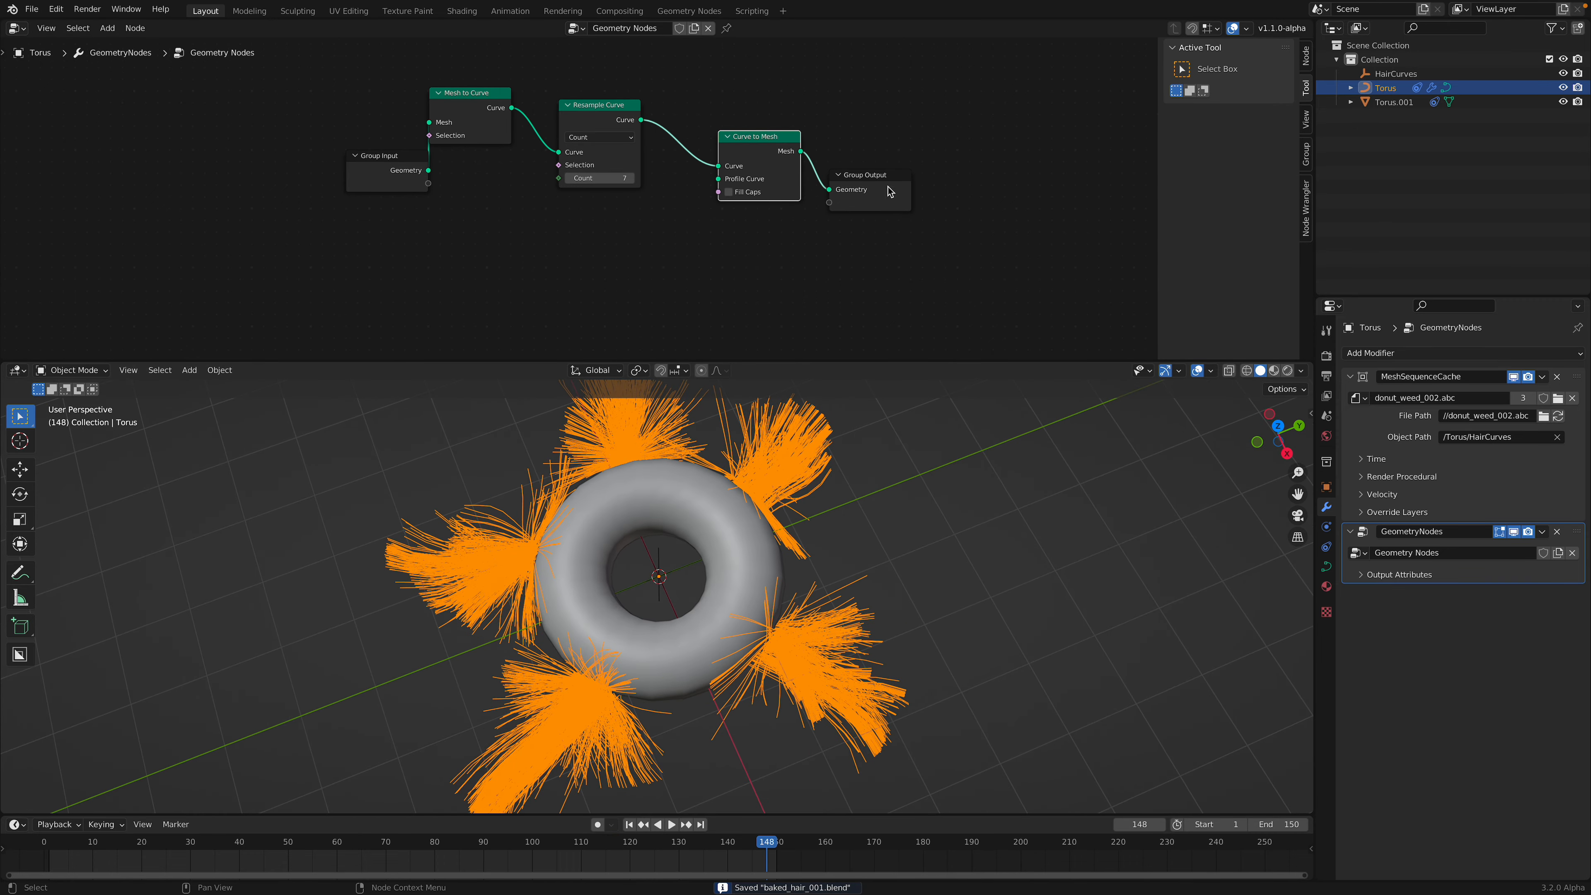
drag(892, 193, 986, 211)
scroll(696, 269, up, 1)
key(shift+a)
click(673, 275)
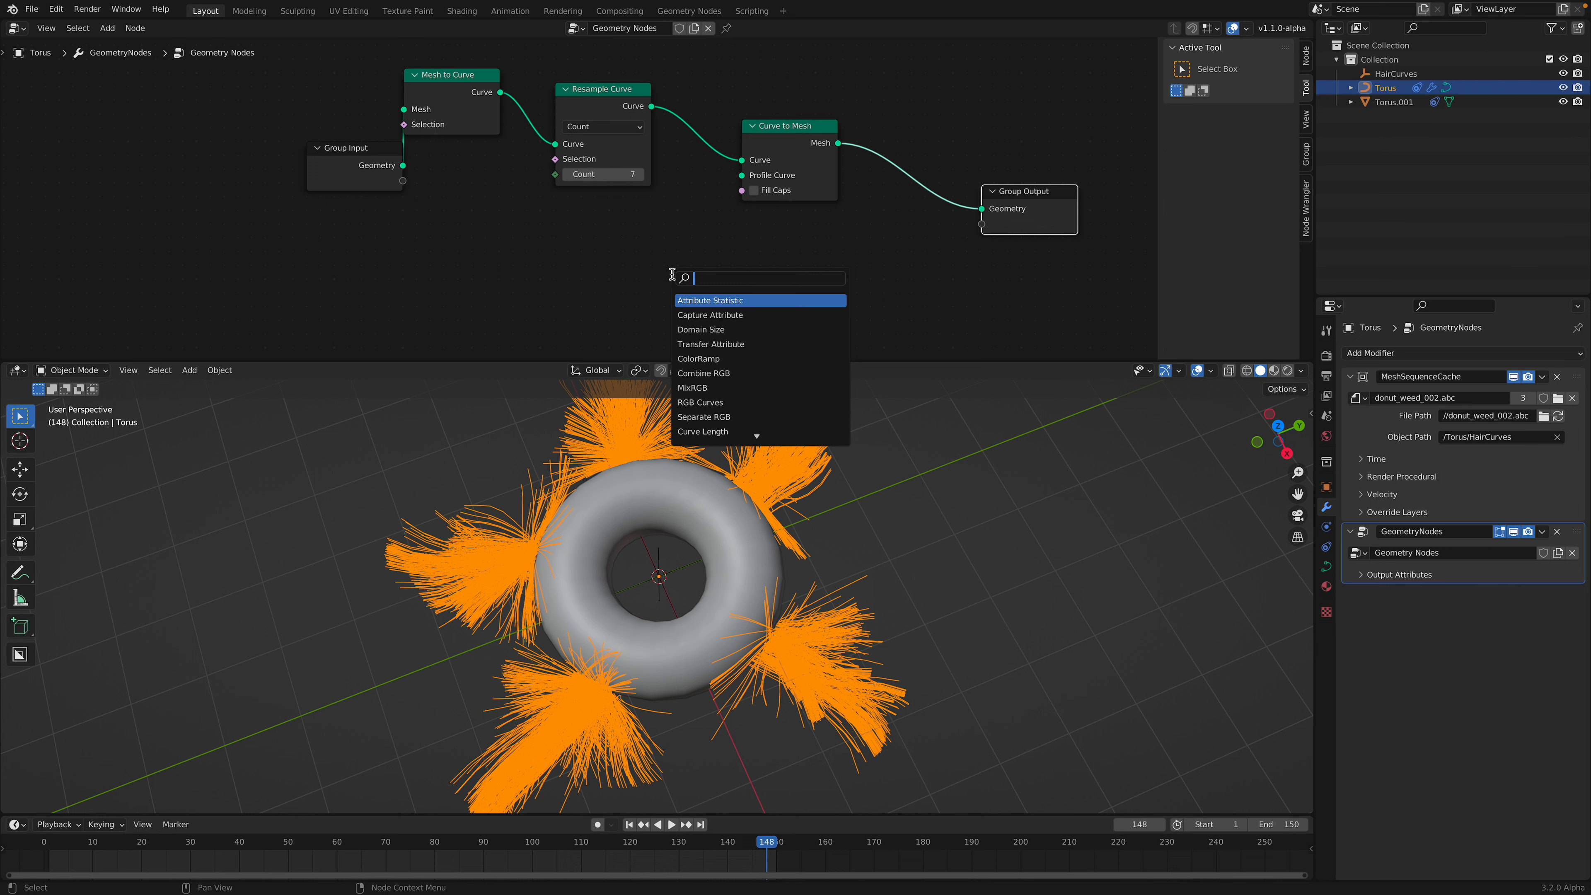
text(cir)
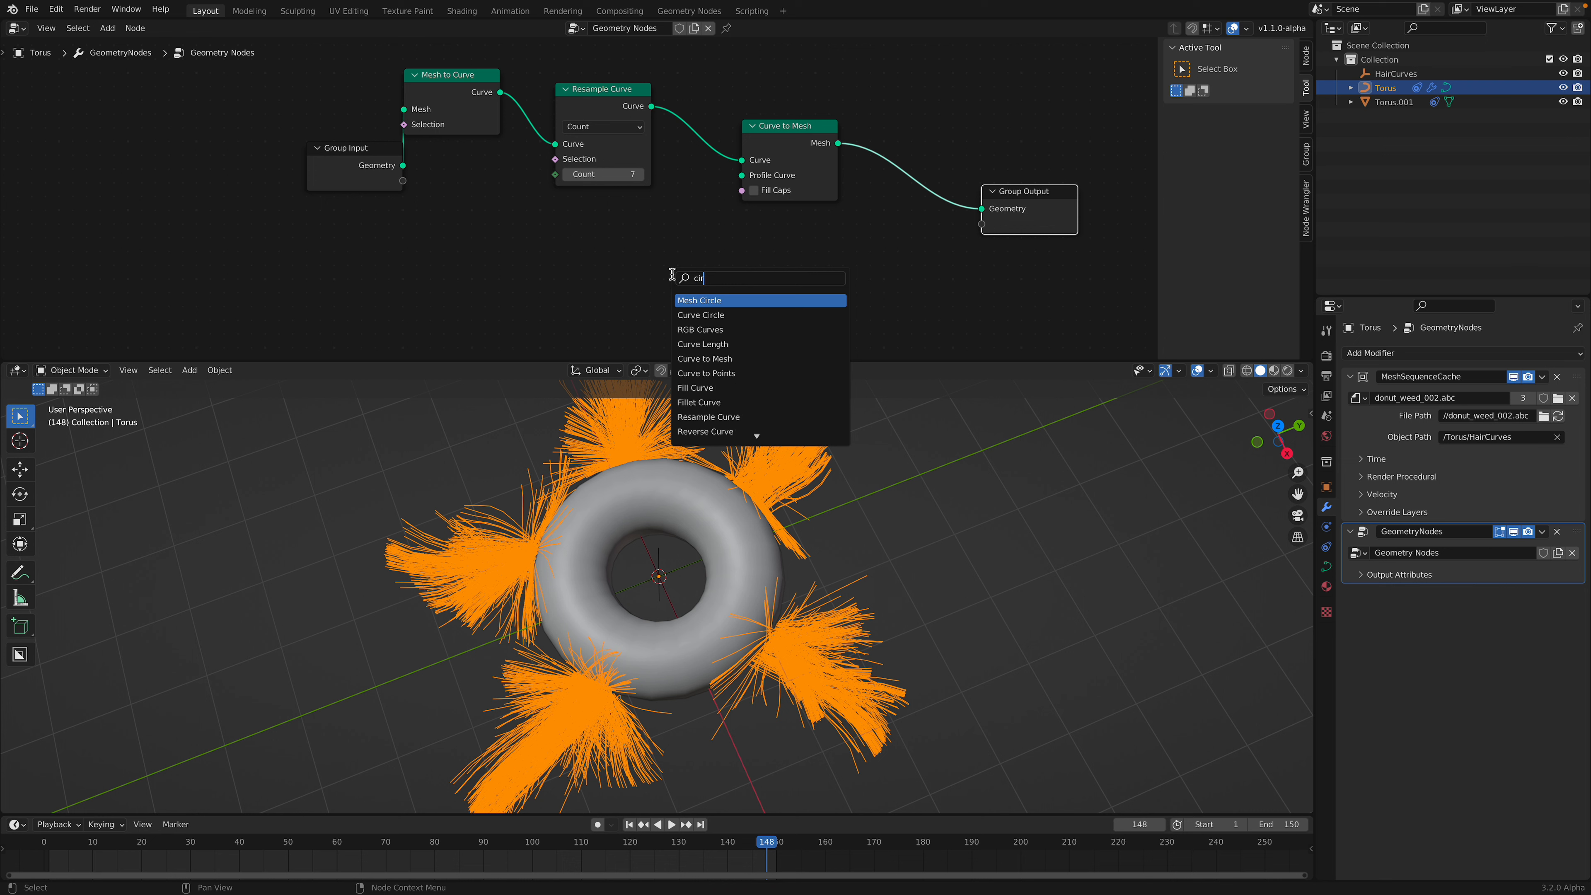
key(Down)
key(Return)
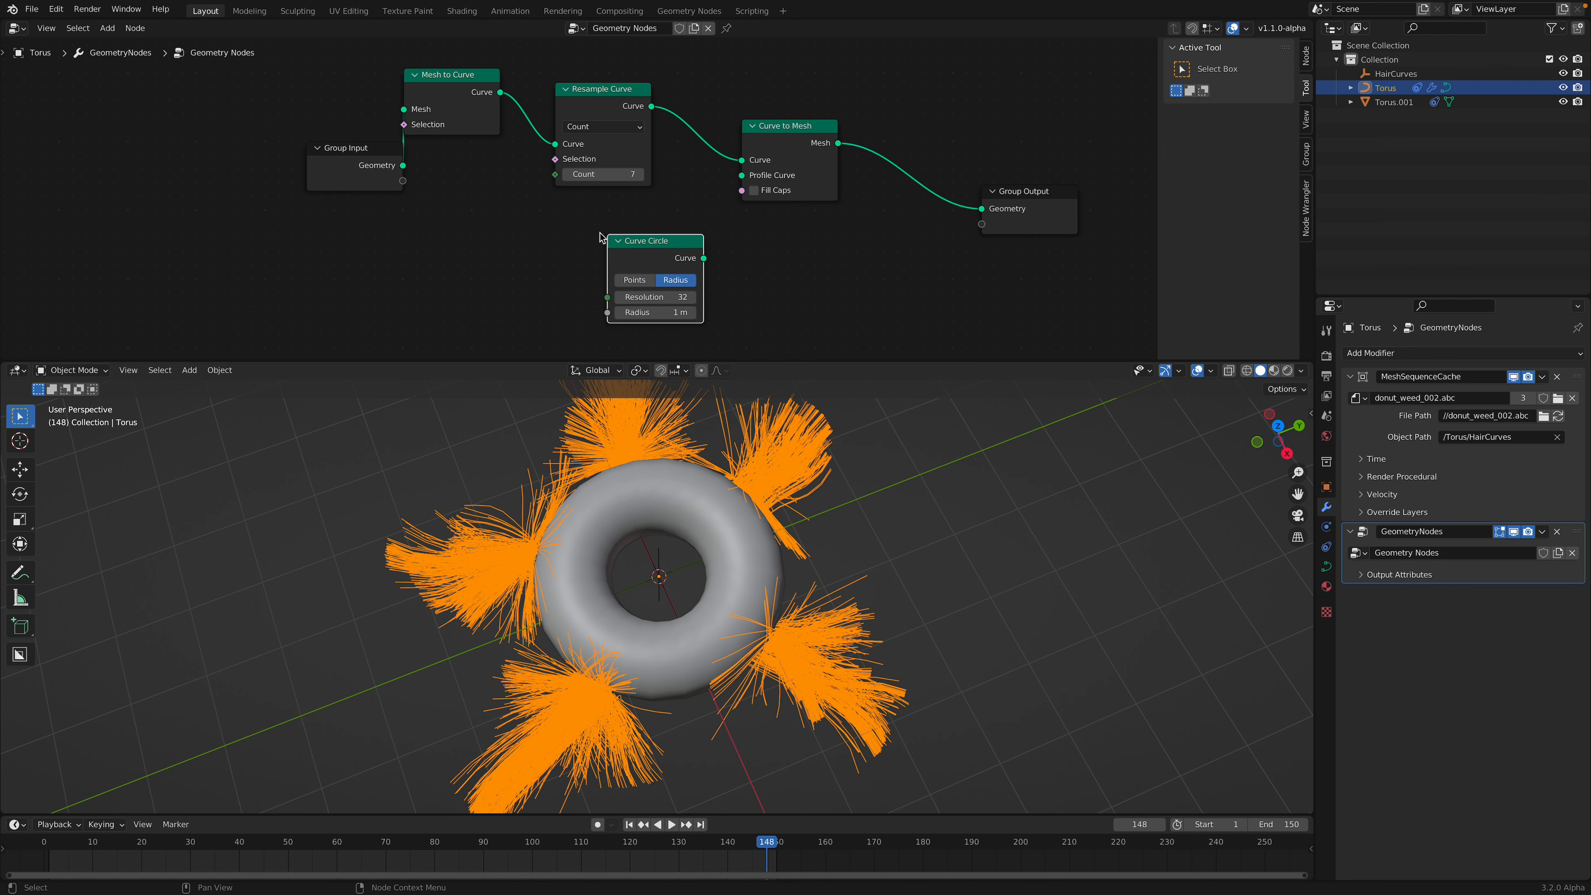
click(629, 230)
Set the Curve Circle to Resolution 12 and Radius 0.02 m, and connect it to the Curve to Mesh profile curve
double_click(672, 279)
text(12)
key(Return)
drag(677, 228, 745, 160)
double_click(659, 296)
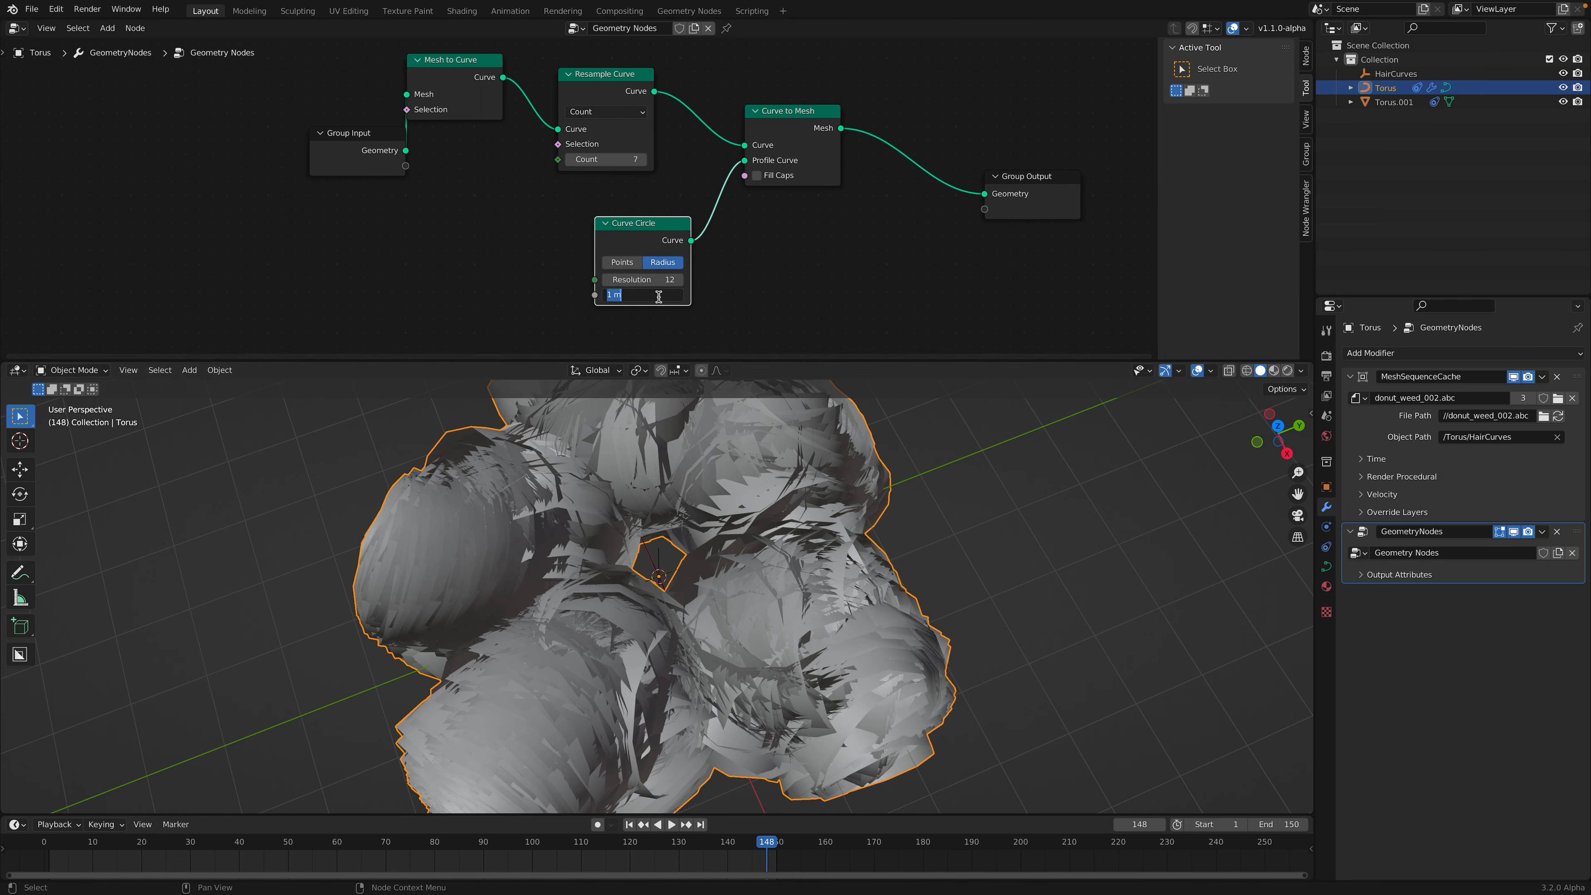
key(Return)
Deselect the hair, enable Fill Caps on Curve to Mesh, save the scene, and play the animation of the thickened strands
click(912, 537)
middle_drag(913, 539, 884, 505)
key(space)
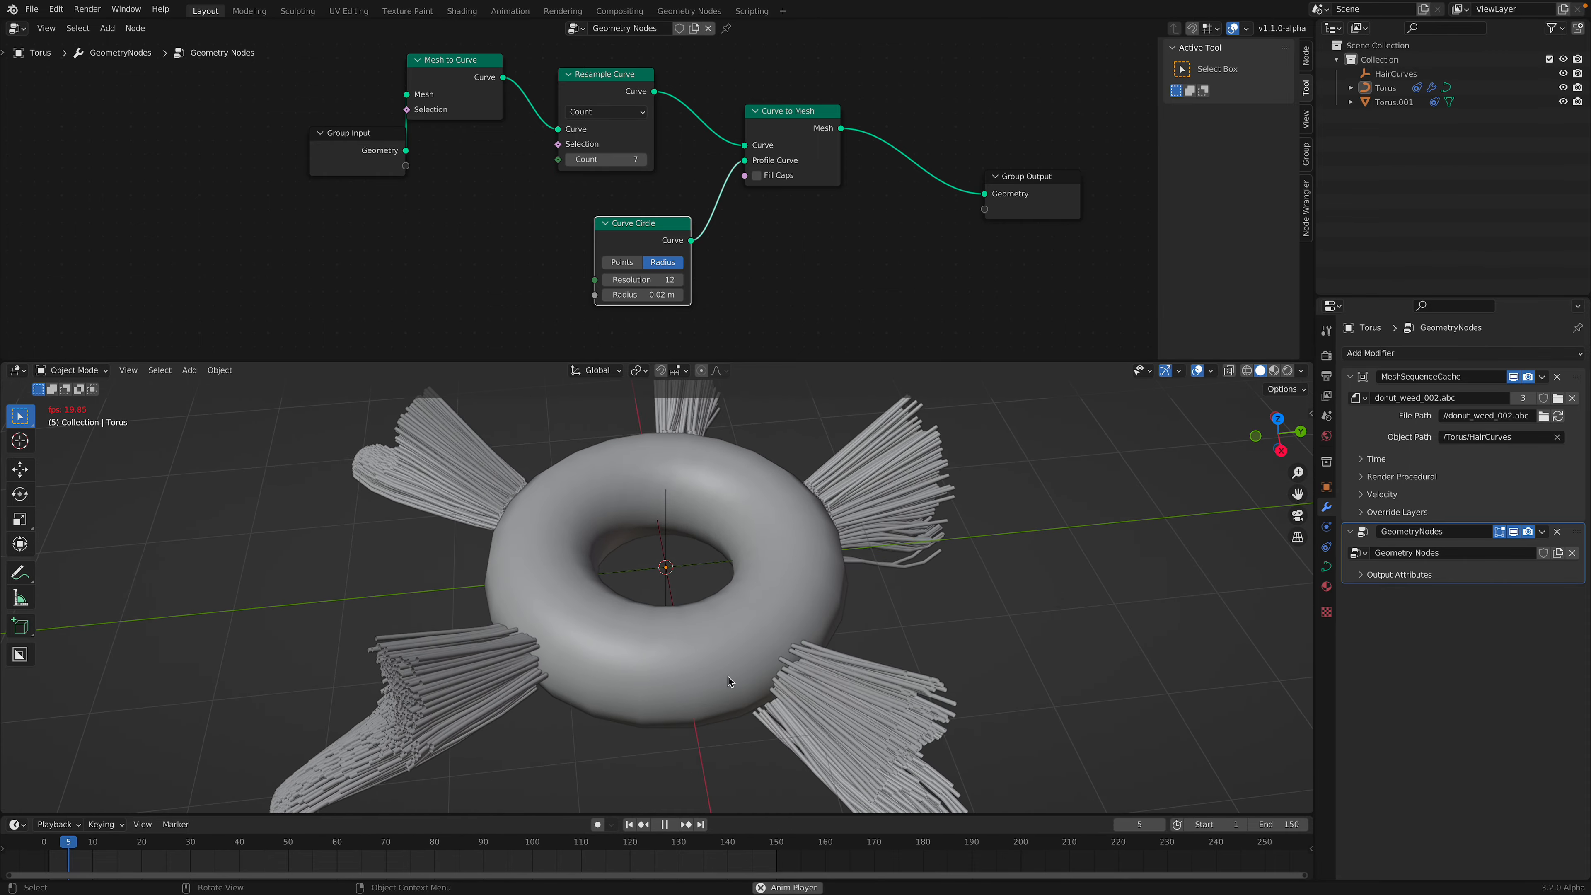
key(space)
key(ctrl+s)
key(space)
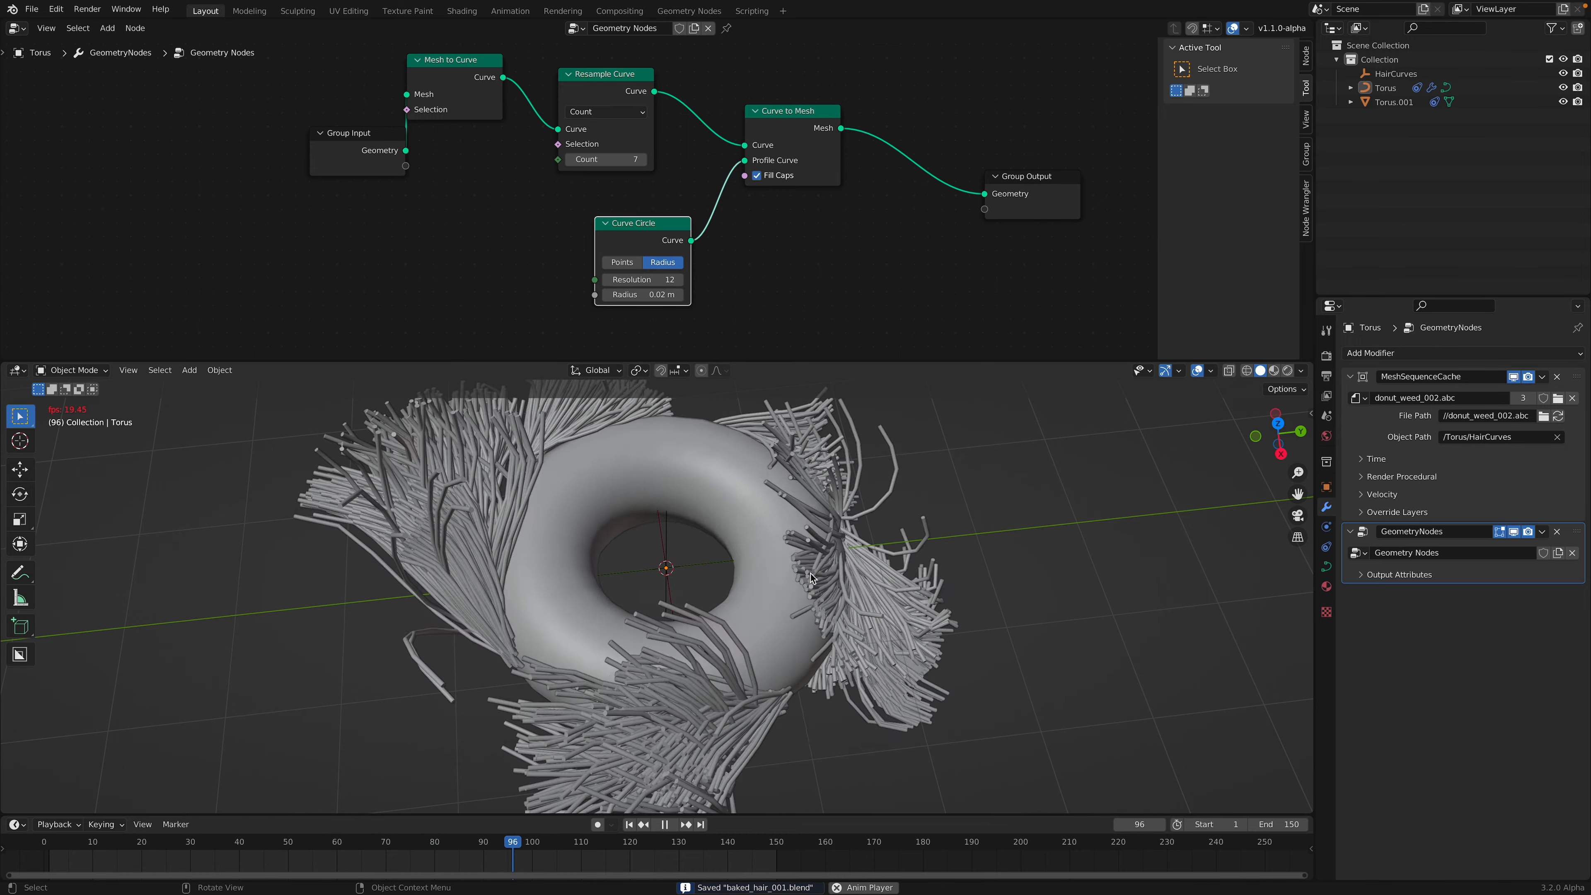
Move the Group Output node up near Curve to Mesh and replay the animation from a different angle
key(space)
middle_drag(806, 92, 763, 181)
drag(761, 202, 783, 155)
drag(988, 266, 1000, 92)
middle_drag(752, 564, 806, 587)
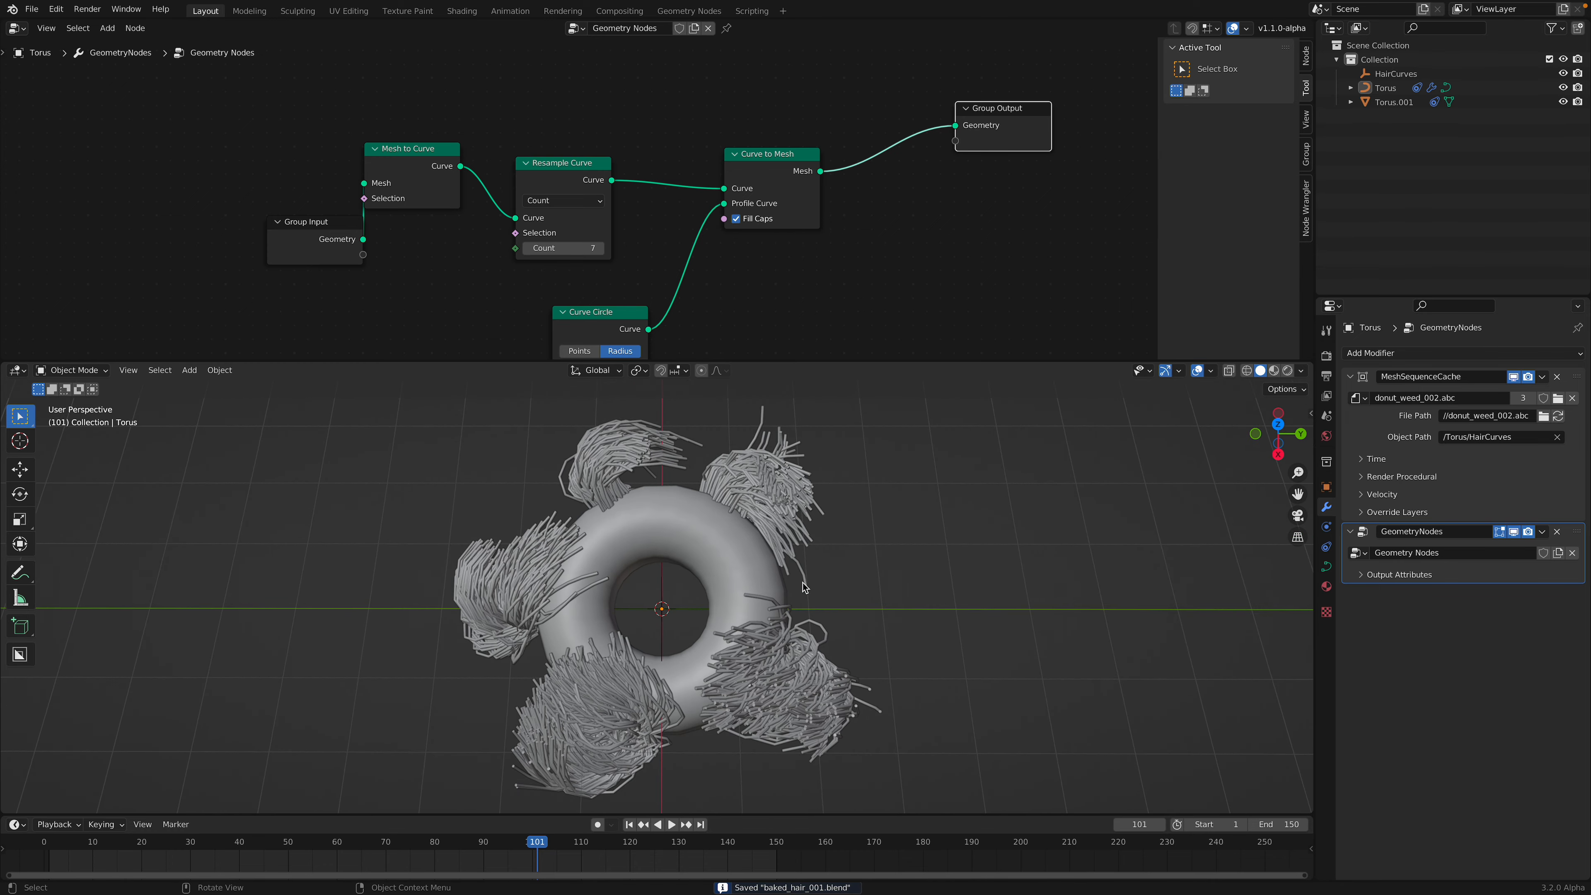
key(space)
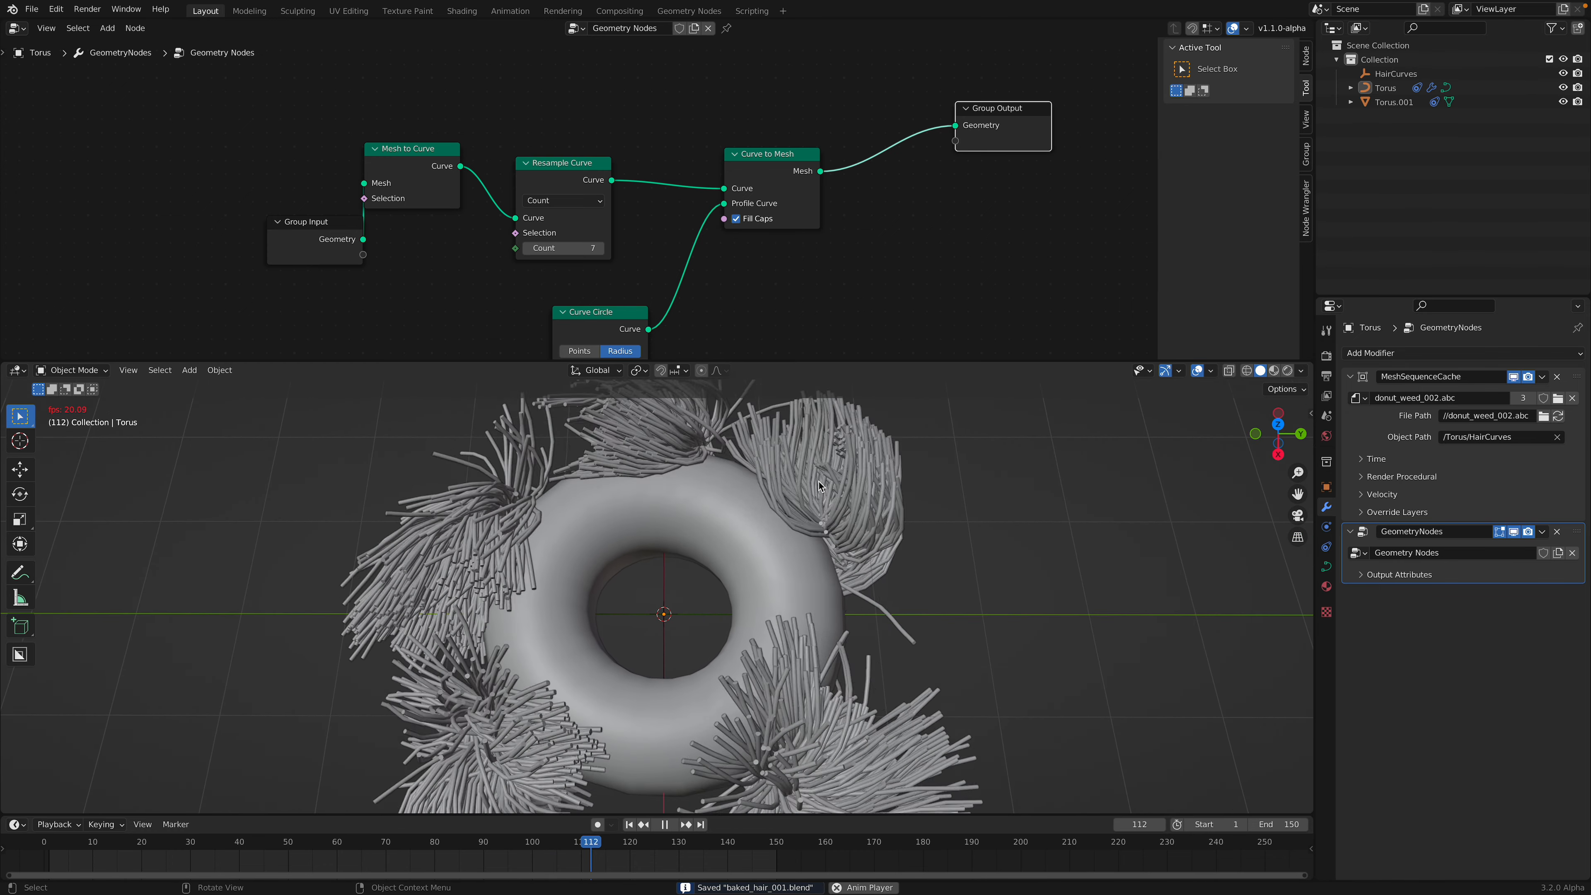
key(space)
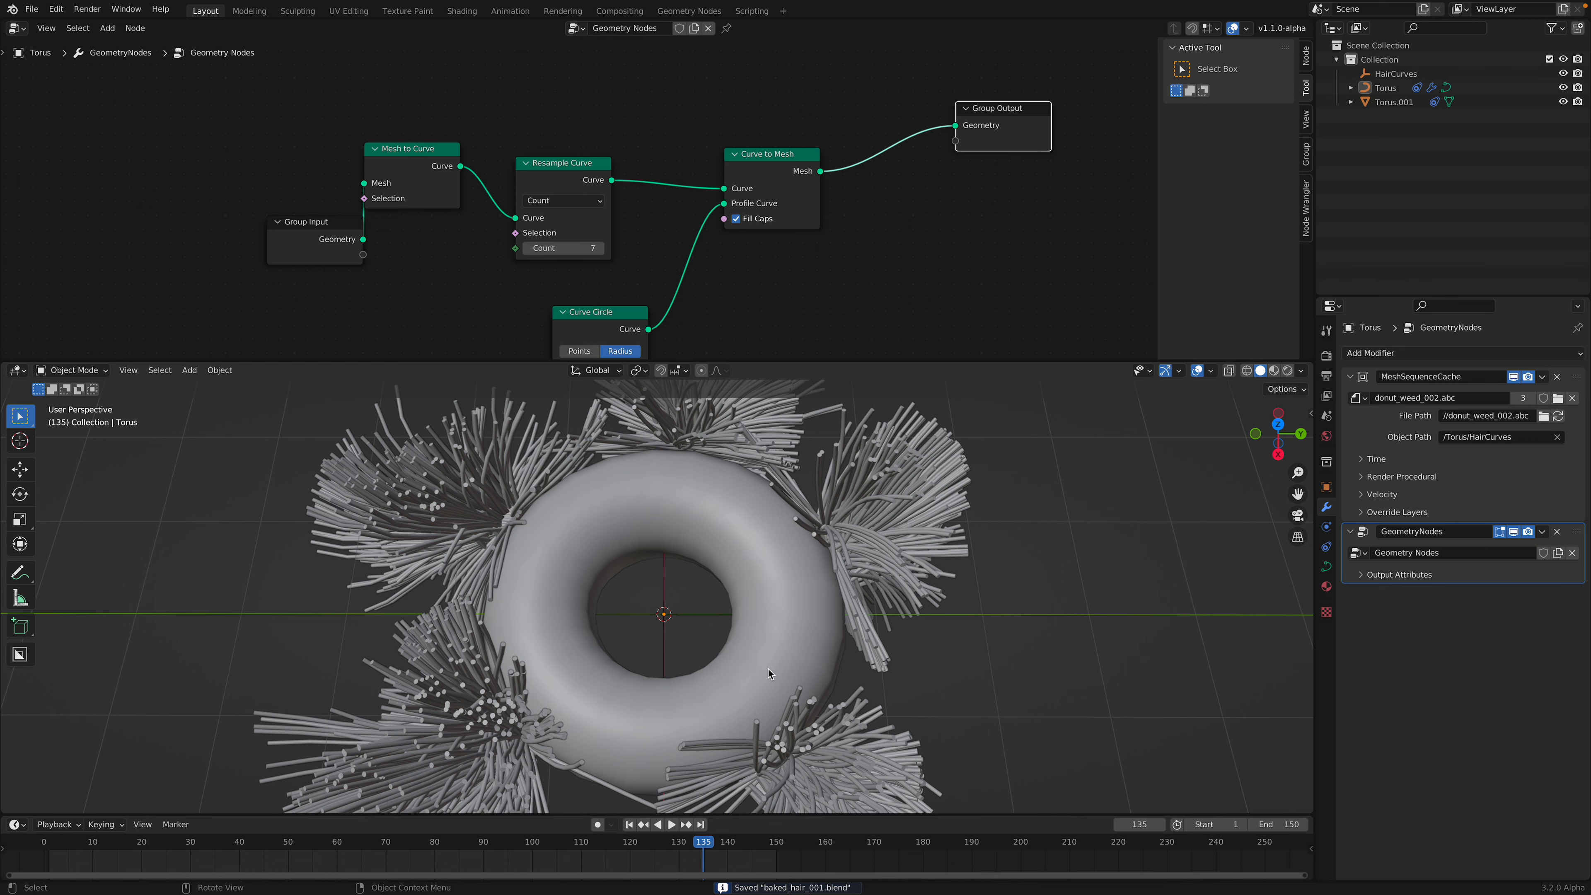
Set the Curve Circle radius to 0.01 m and return the animation to frame 1
middle_drag(626, 338, 596, 246)
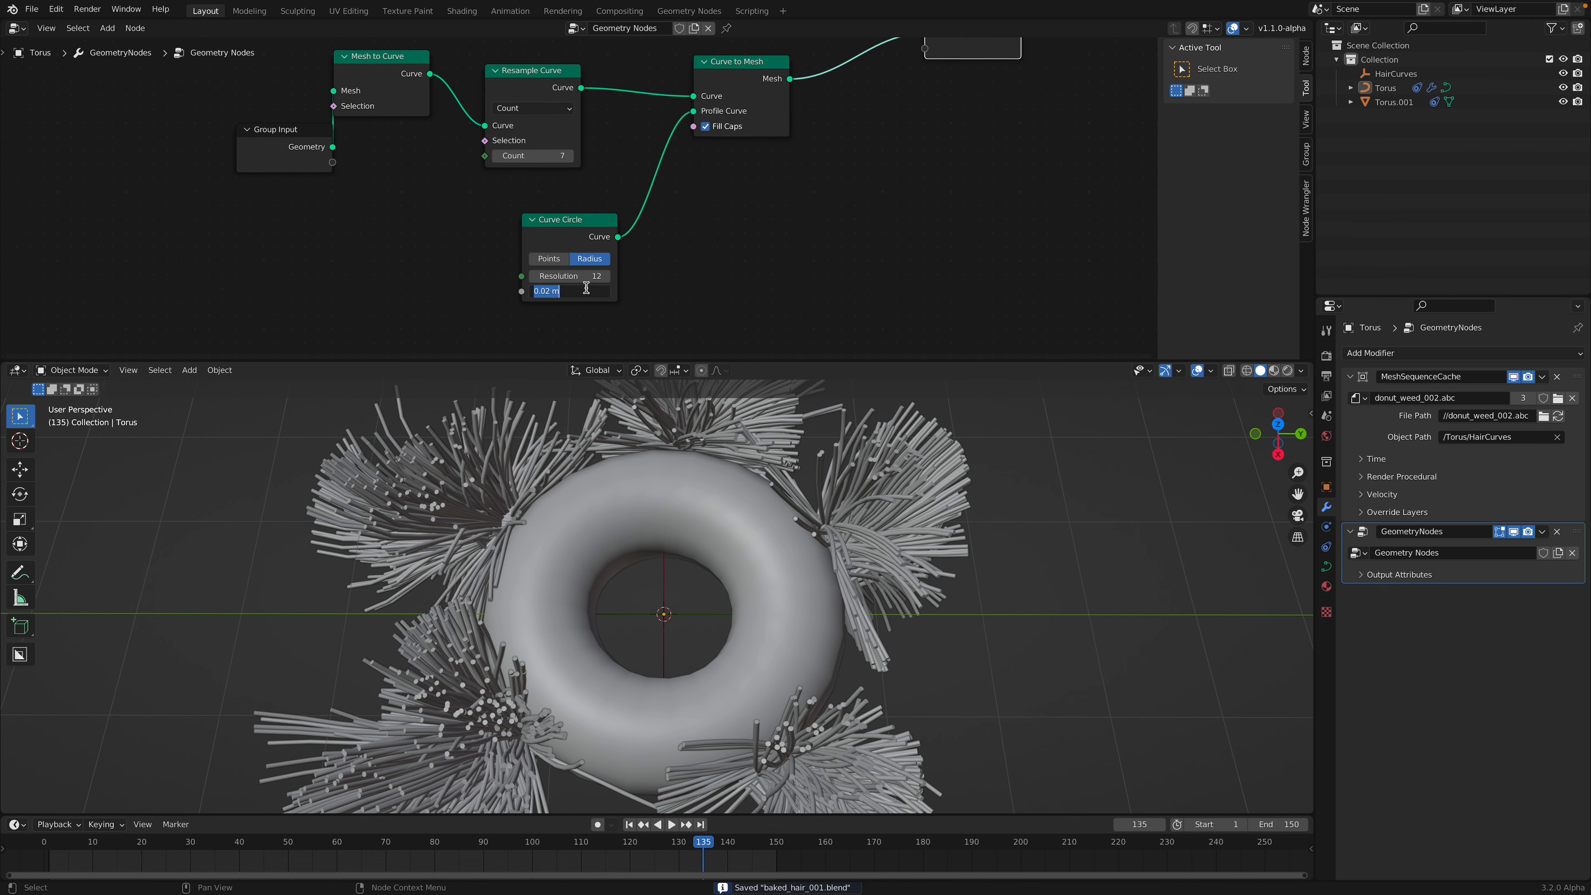
text(1)
key(Return)
key(shift+Left)
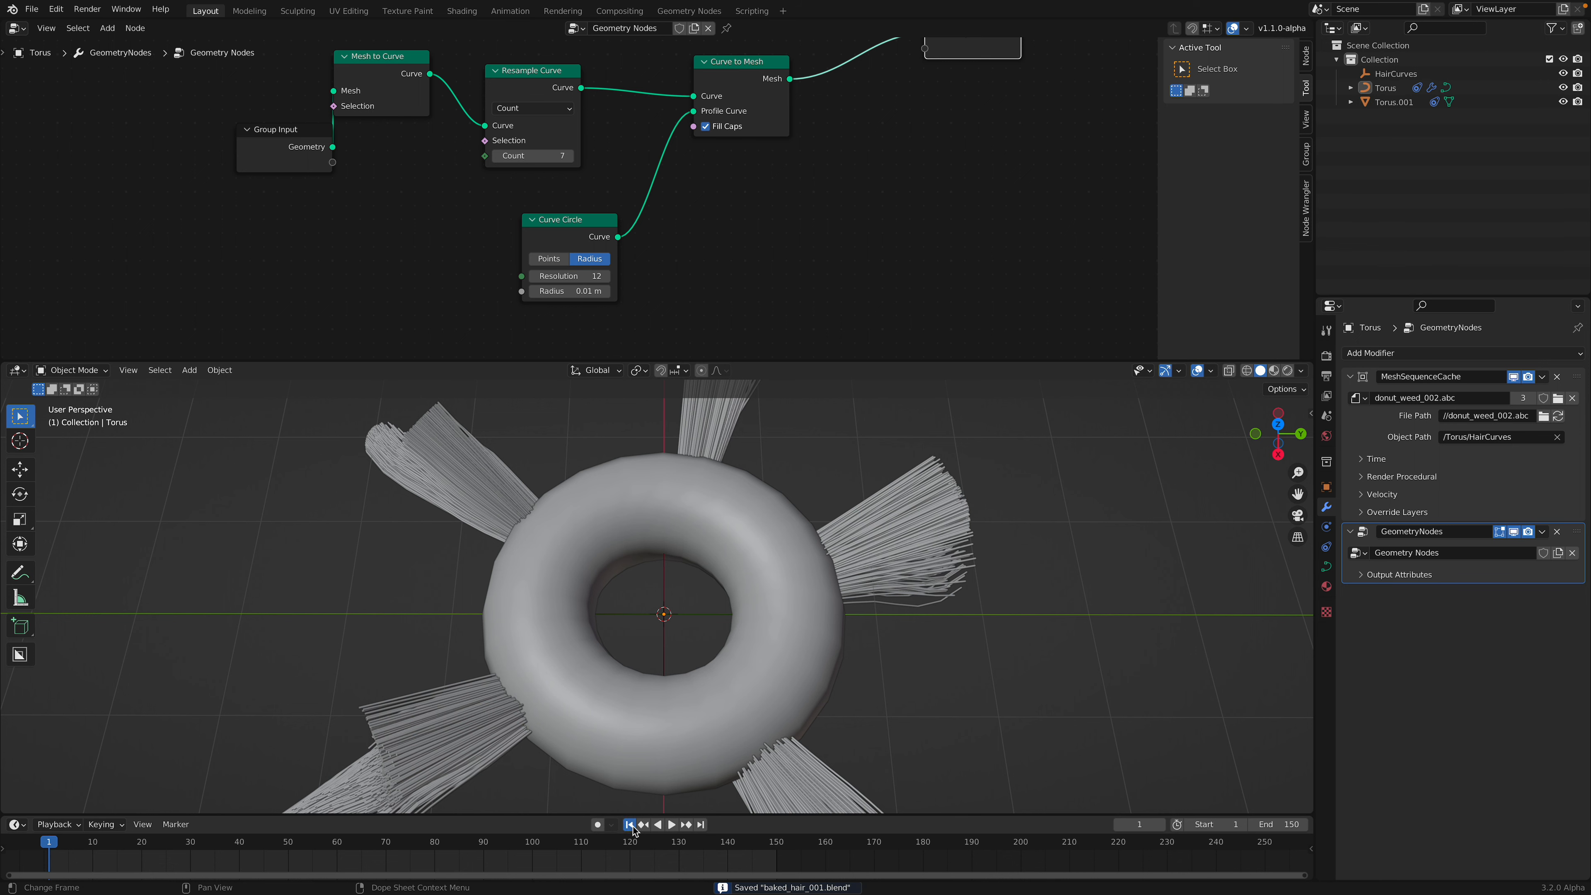
Rearrange the existing nodes to free up space above the Resample Curve node
middle_drag(804, 113, 774, 230)
drag(953, 130, 995, 83)
drag(511, 243, 526, 183)
middle_drag(527, 184, 512, 227)
drag(487, 206, 475, 242)
drag(362, 215, 354, 160)
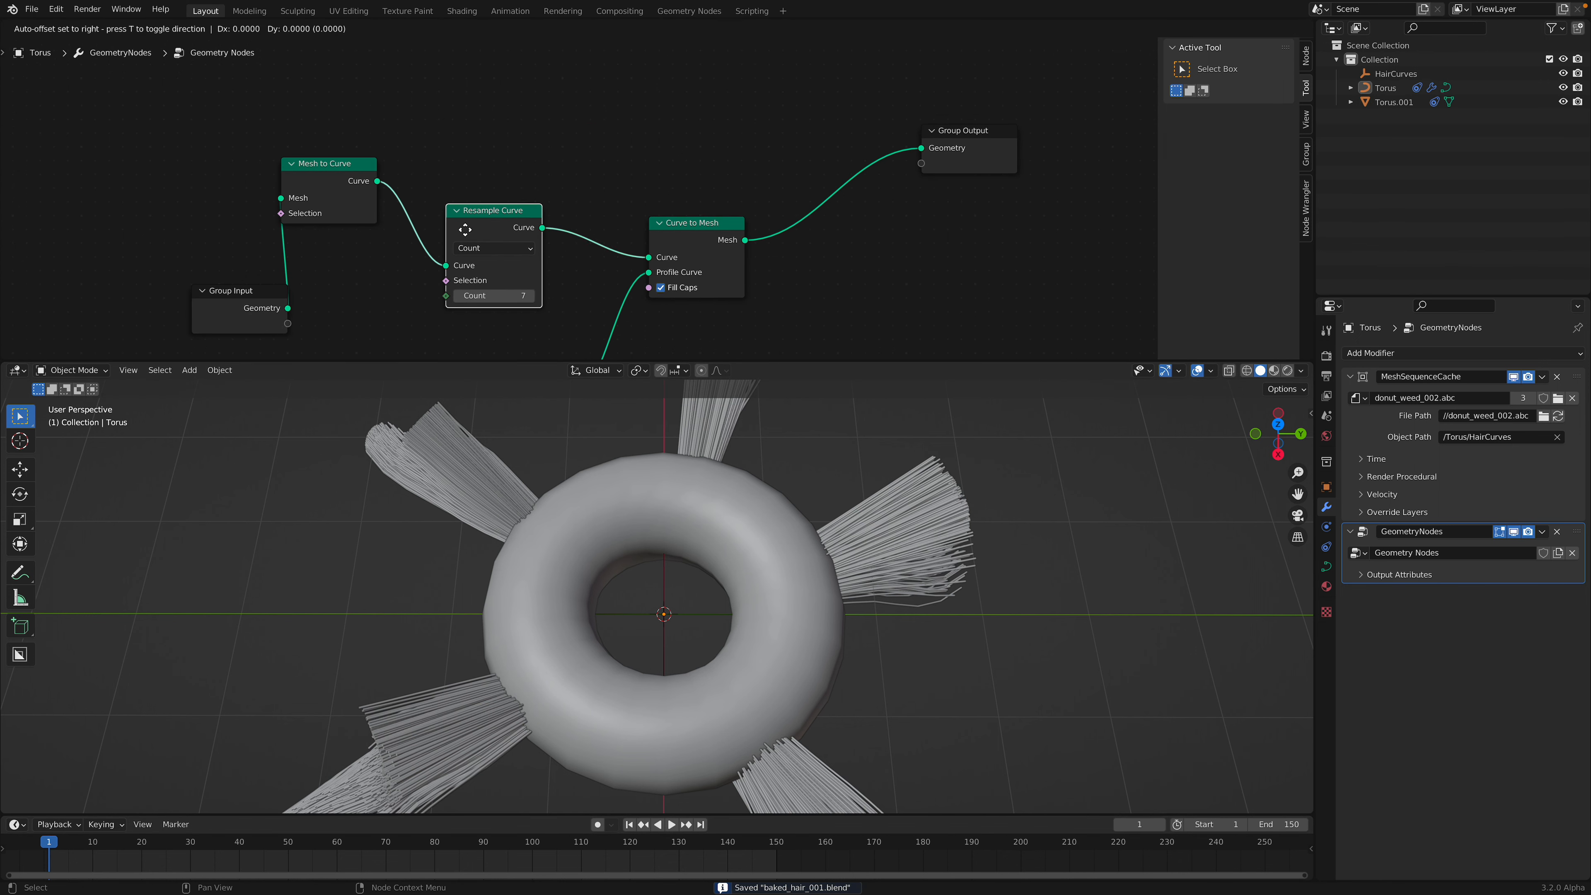
drag(466, 227, 470, 258)
Duplicate the Resample Curve node above the original, feed it from Mesh to Curve, and realign Group Input and Mesh to Curve
key(shift+d)
click(496, 101)
drag(377, 180, 448, 161)
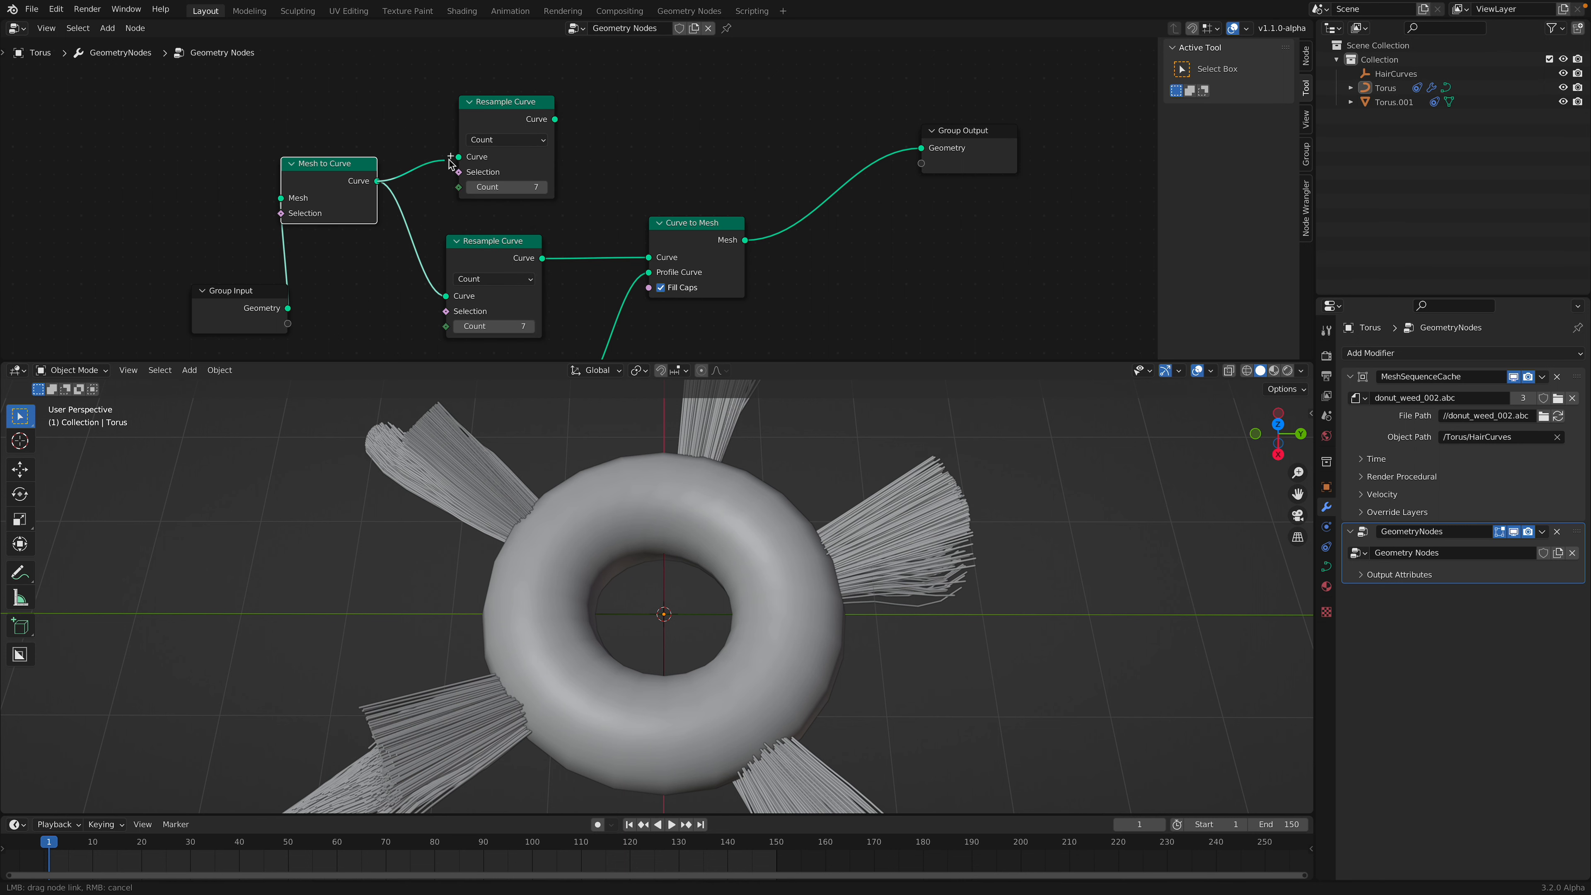
drag(256, 295, 192, 183)
drag(341, 192, 337, 180)
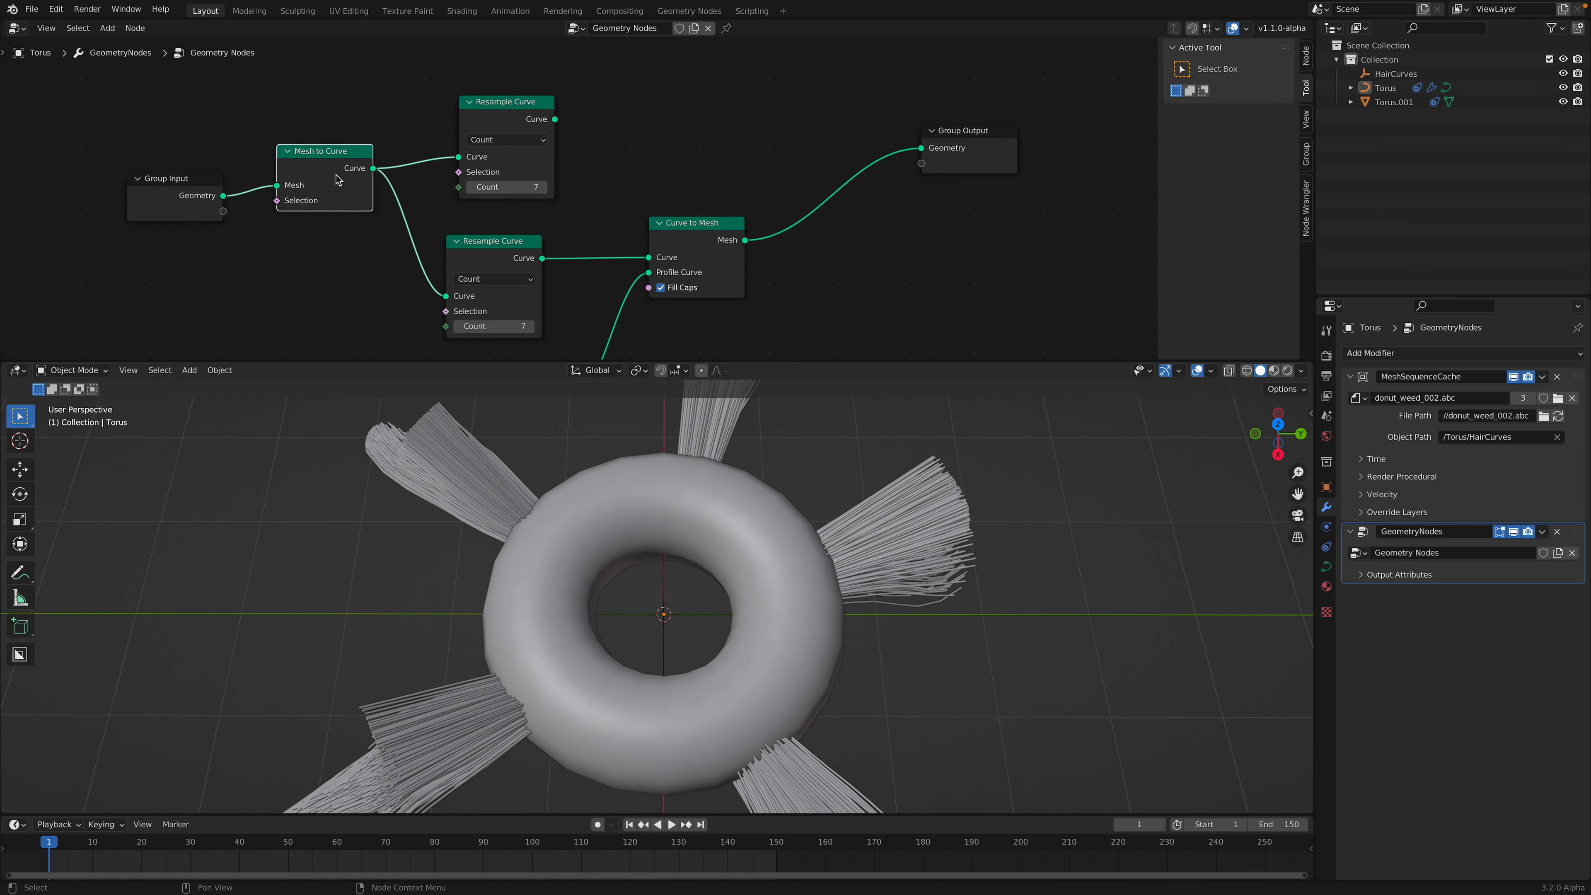
Switch the duplicated Resample Curve node to Length mode with a length of 0.16 m, and save the scene
click(512, 140)
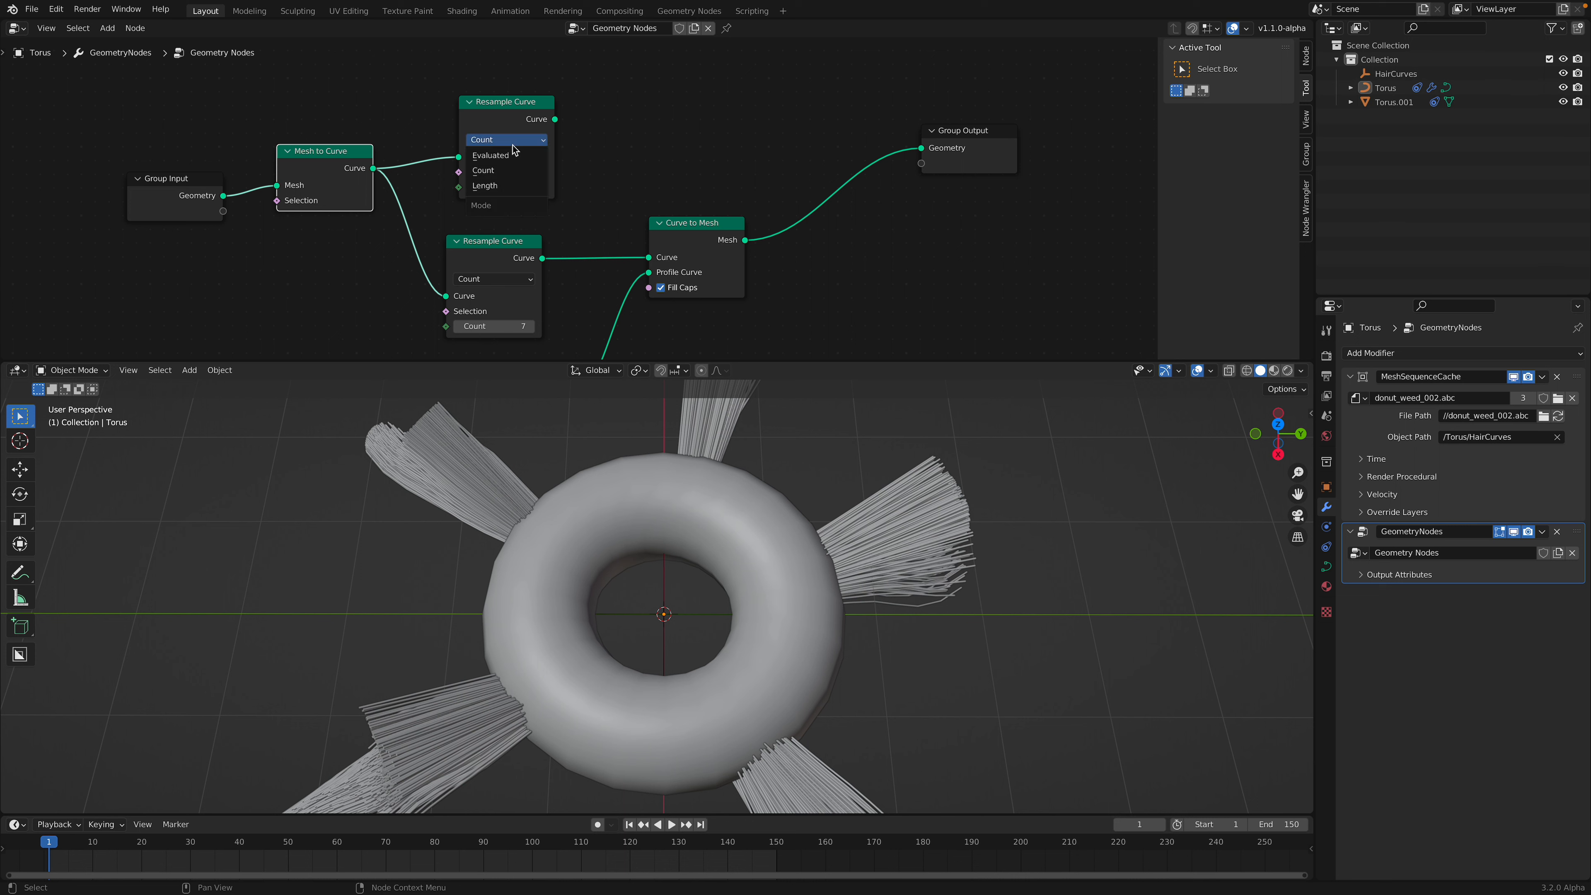
click(513, 155)
click(512, 136)
click(510, 161)
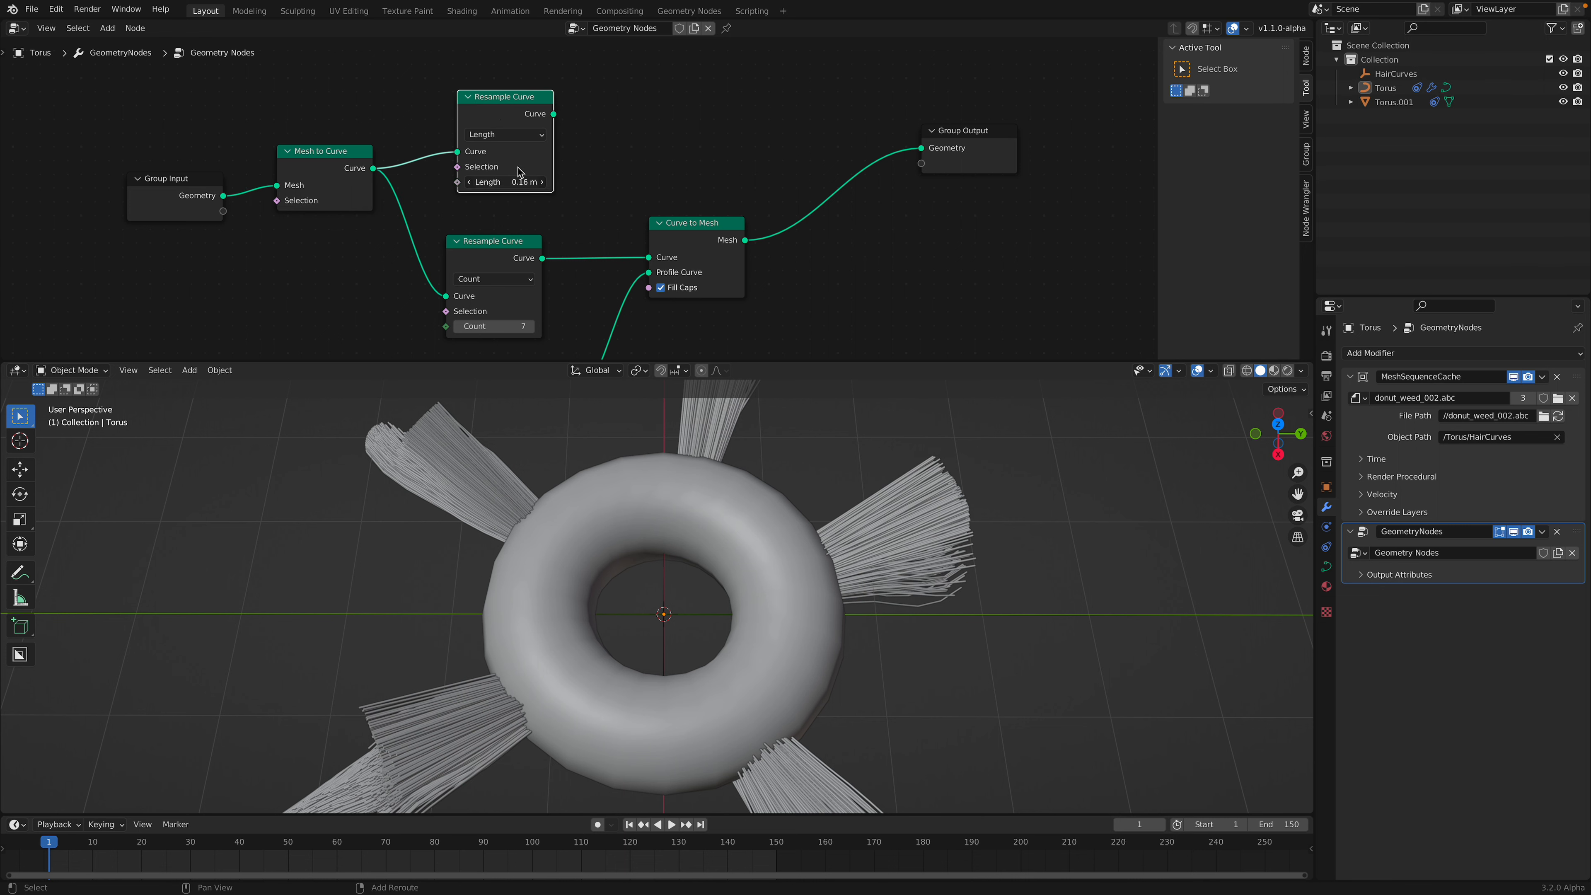
key(ctrl+s)
Add an Instance on Points node and connect the length-based Resample Curve to its Points input
drag(679, 222, 685, 249)
middle_drag(665, 190, 600, 178)
key(shift+a)
text(s)
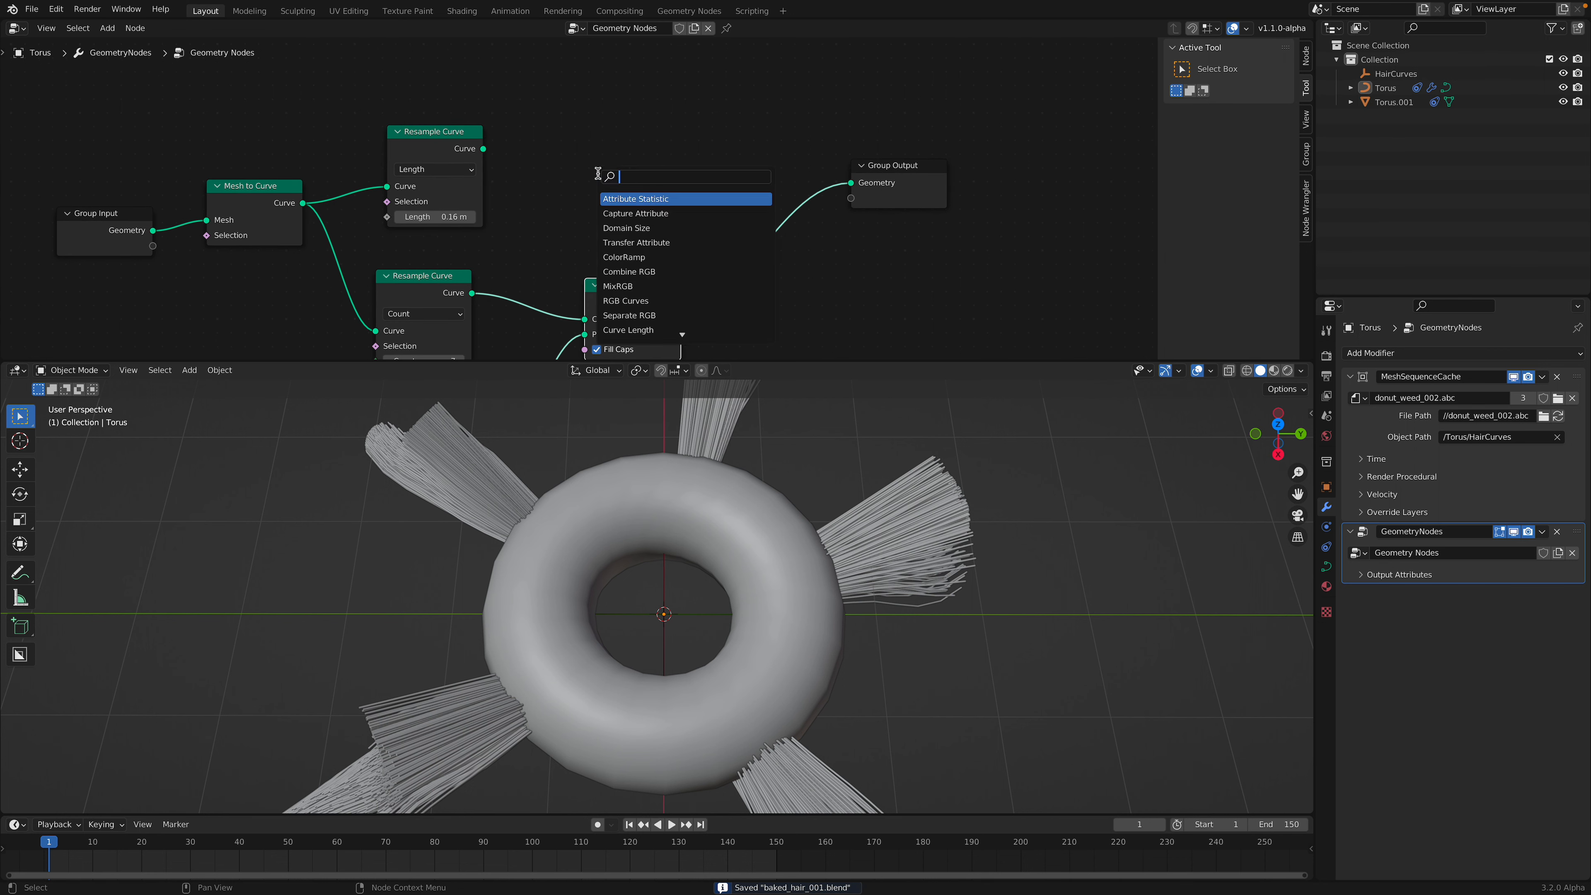
text(instan)
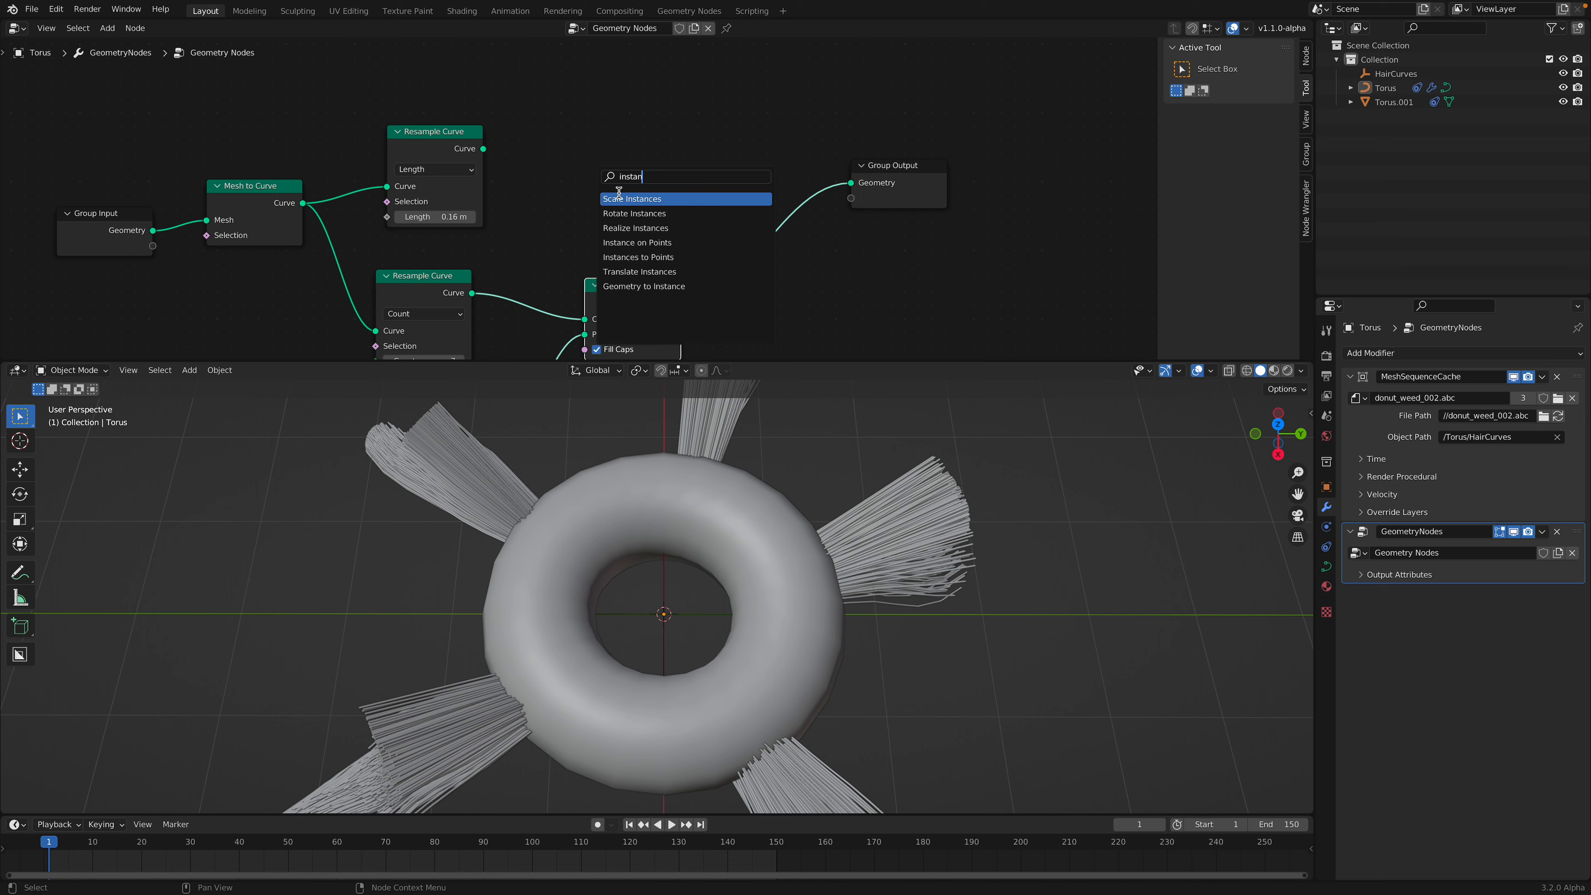
key(Down)
key(Down)
key(Down)
key(Return)
click(610, 145)
drag(464, 131, 582, 116)
Add a second Curve Circle node above the Group Input and set its Resolution to 12
middle_drag(359, 105, 419, 160)
key(shift+a)
click(360, 144)
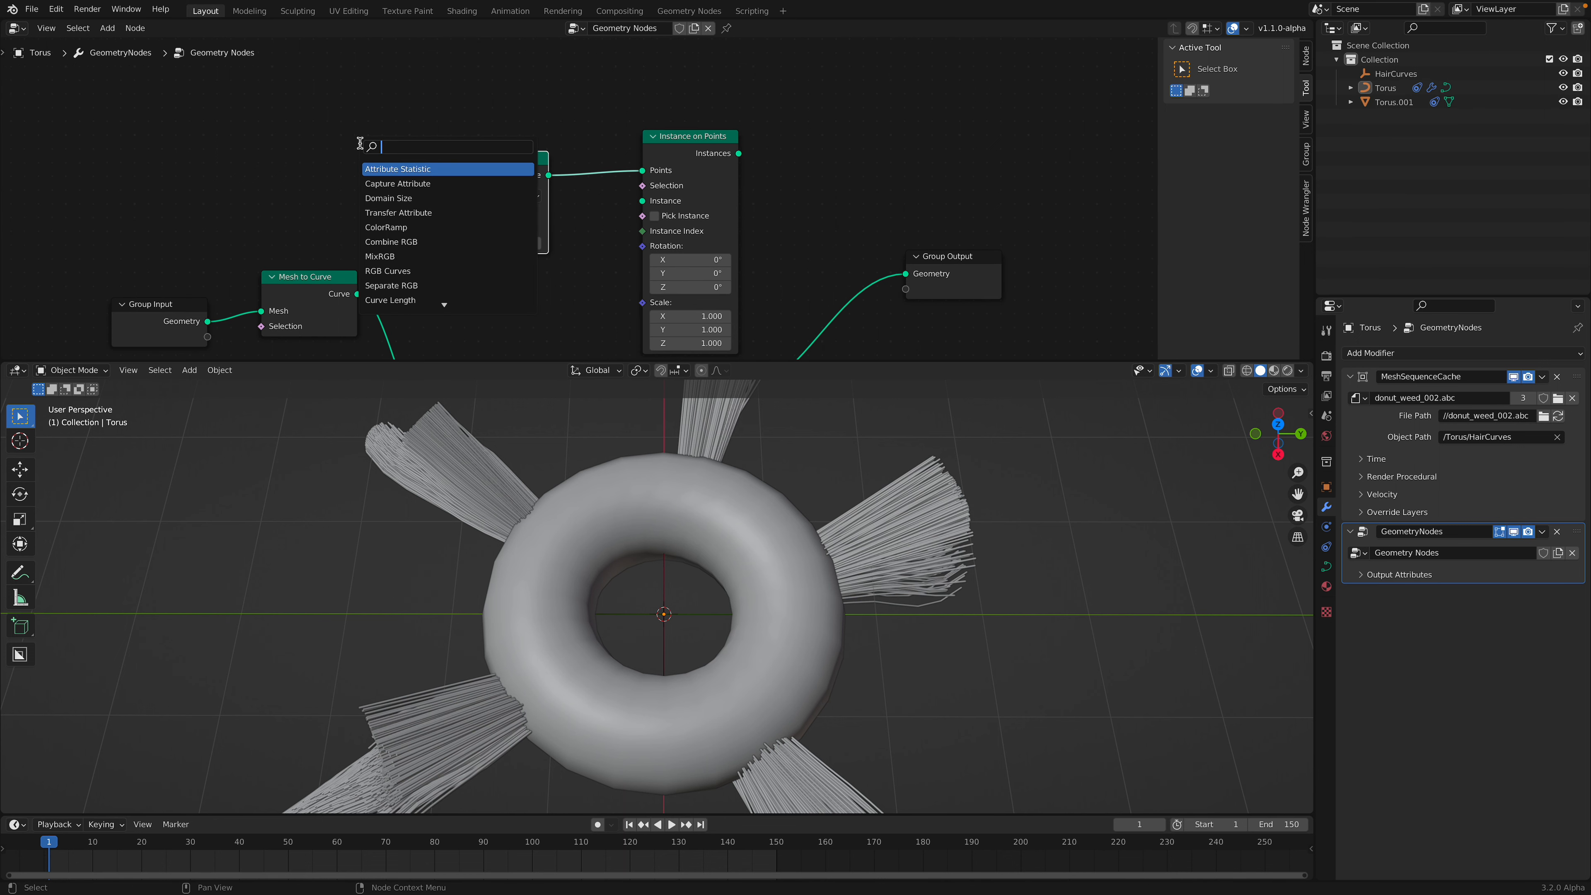
text(cir)
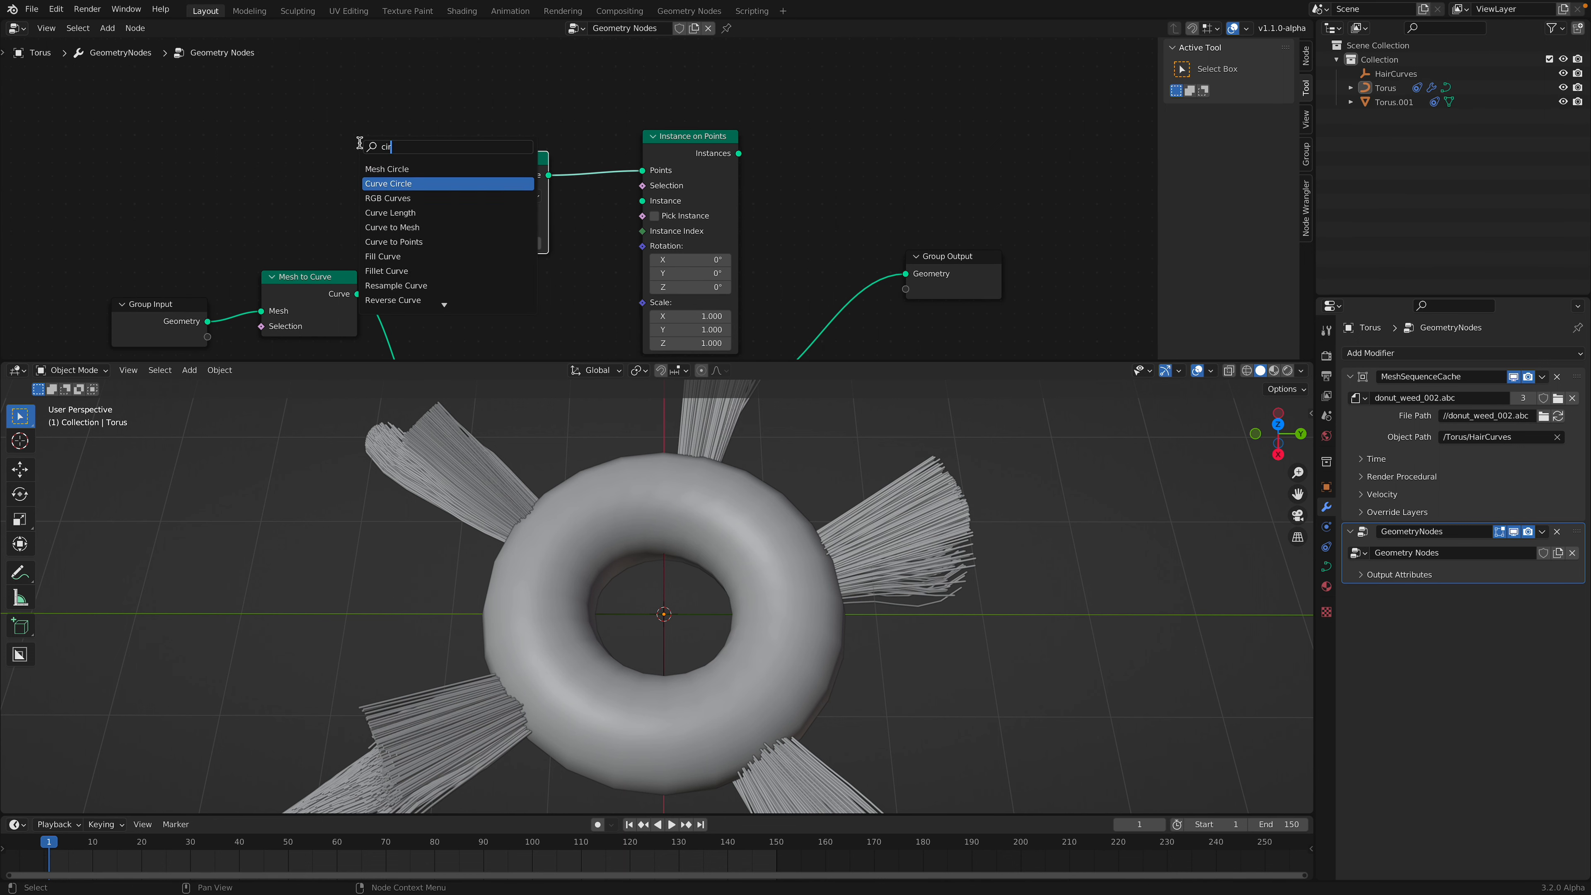
key(Return)
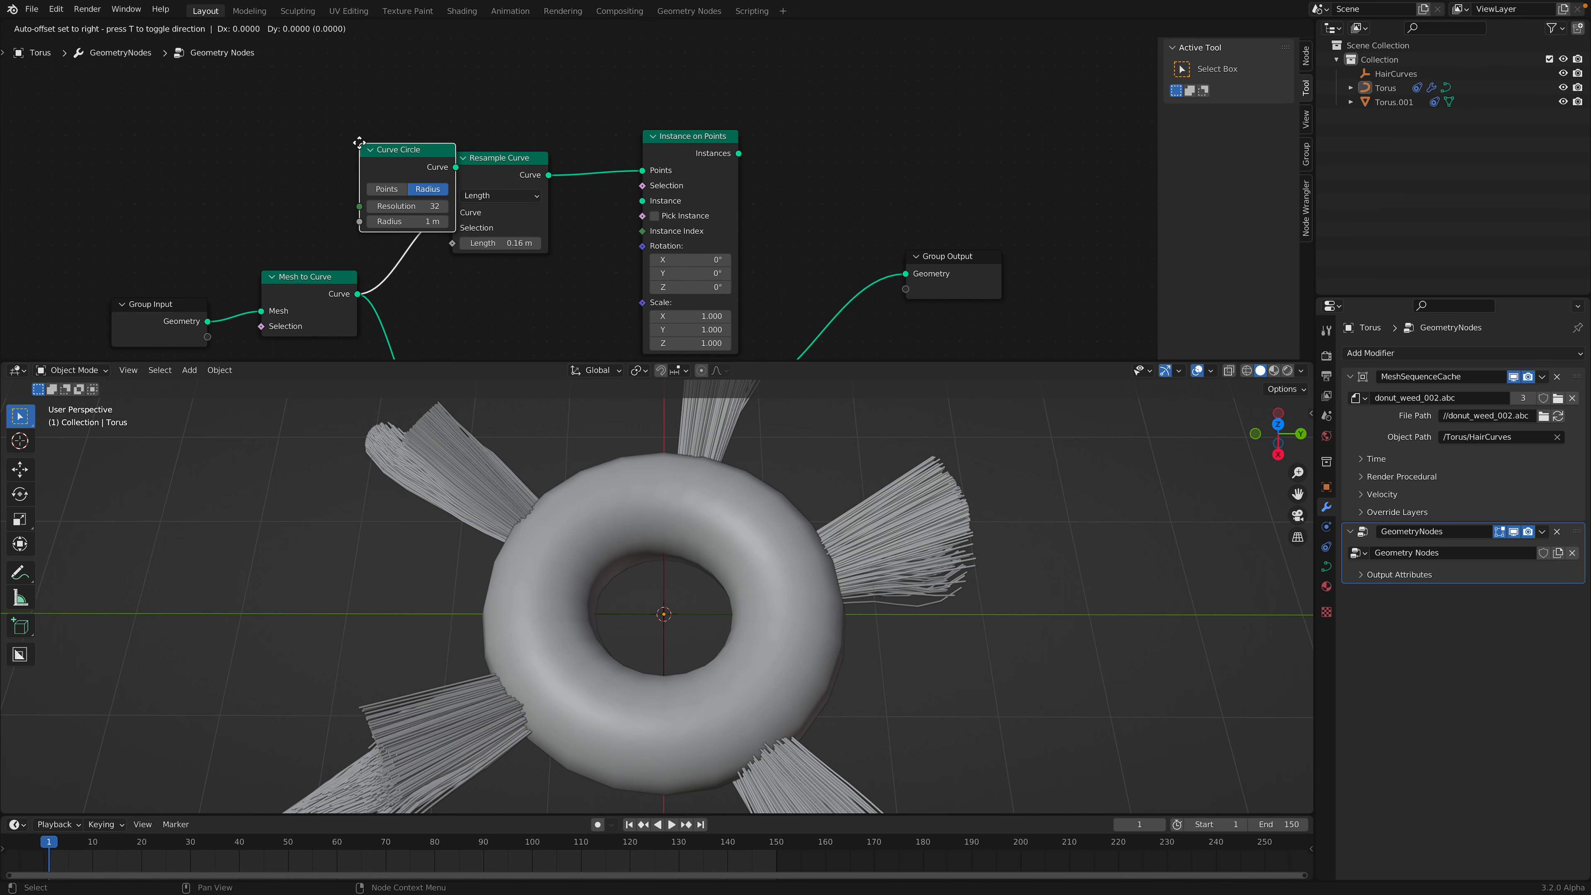
click(276, 122)
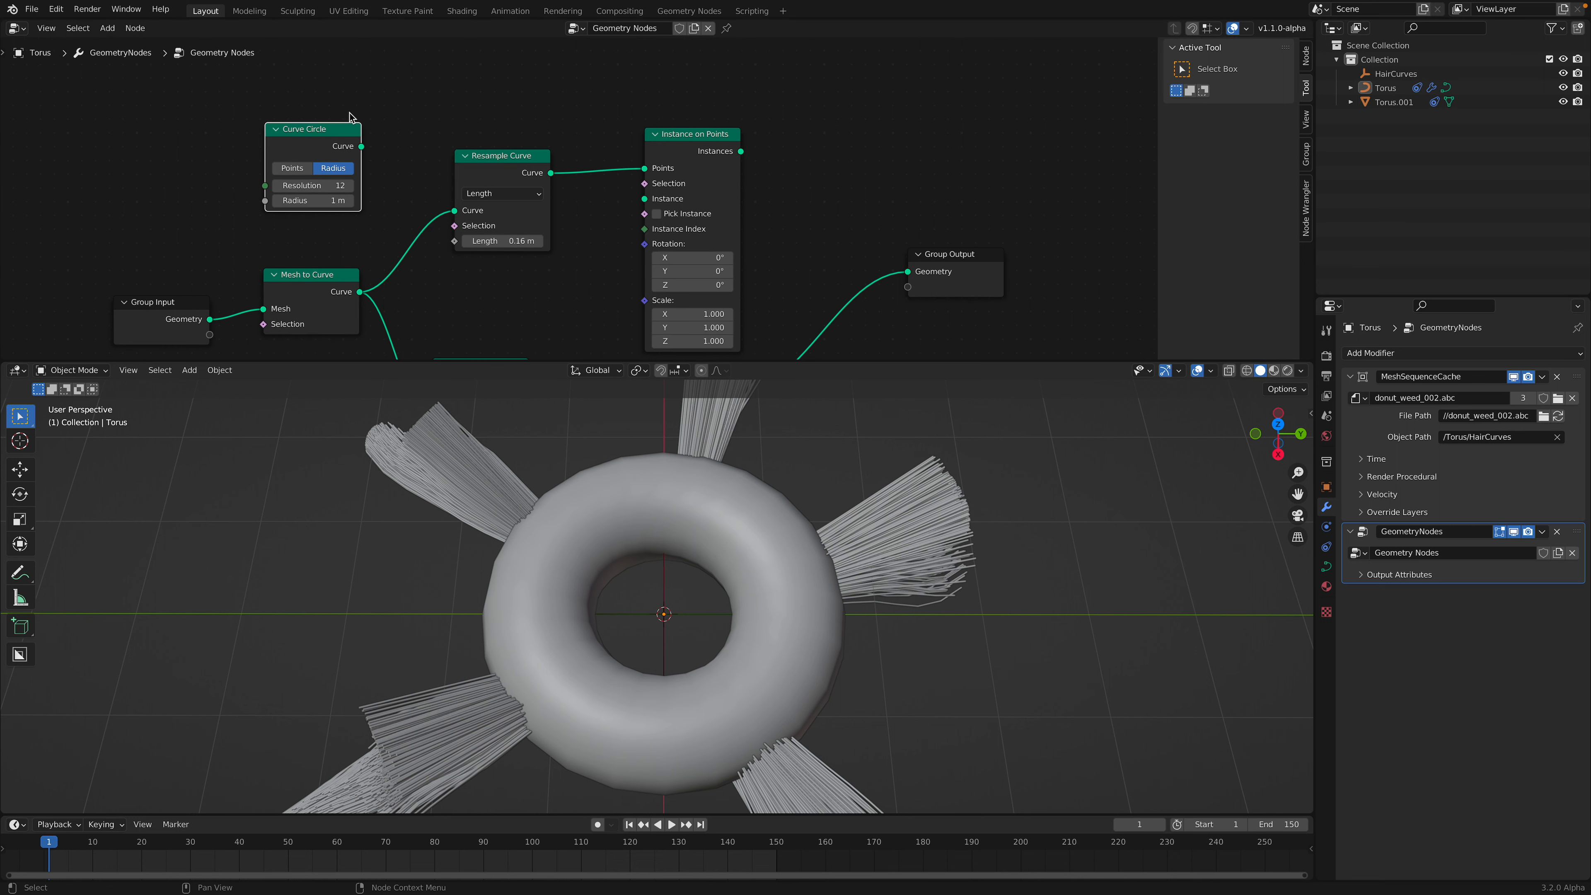
drag(275, 133, 201, 120)
Add a Fill Curve node after the new Curve Circle and connect its mesh to the Instance input of Instance on Points
key(shift+a)
text(sfil)
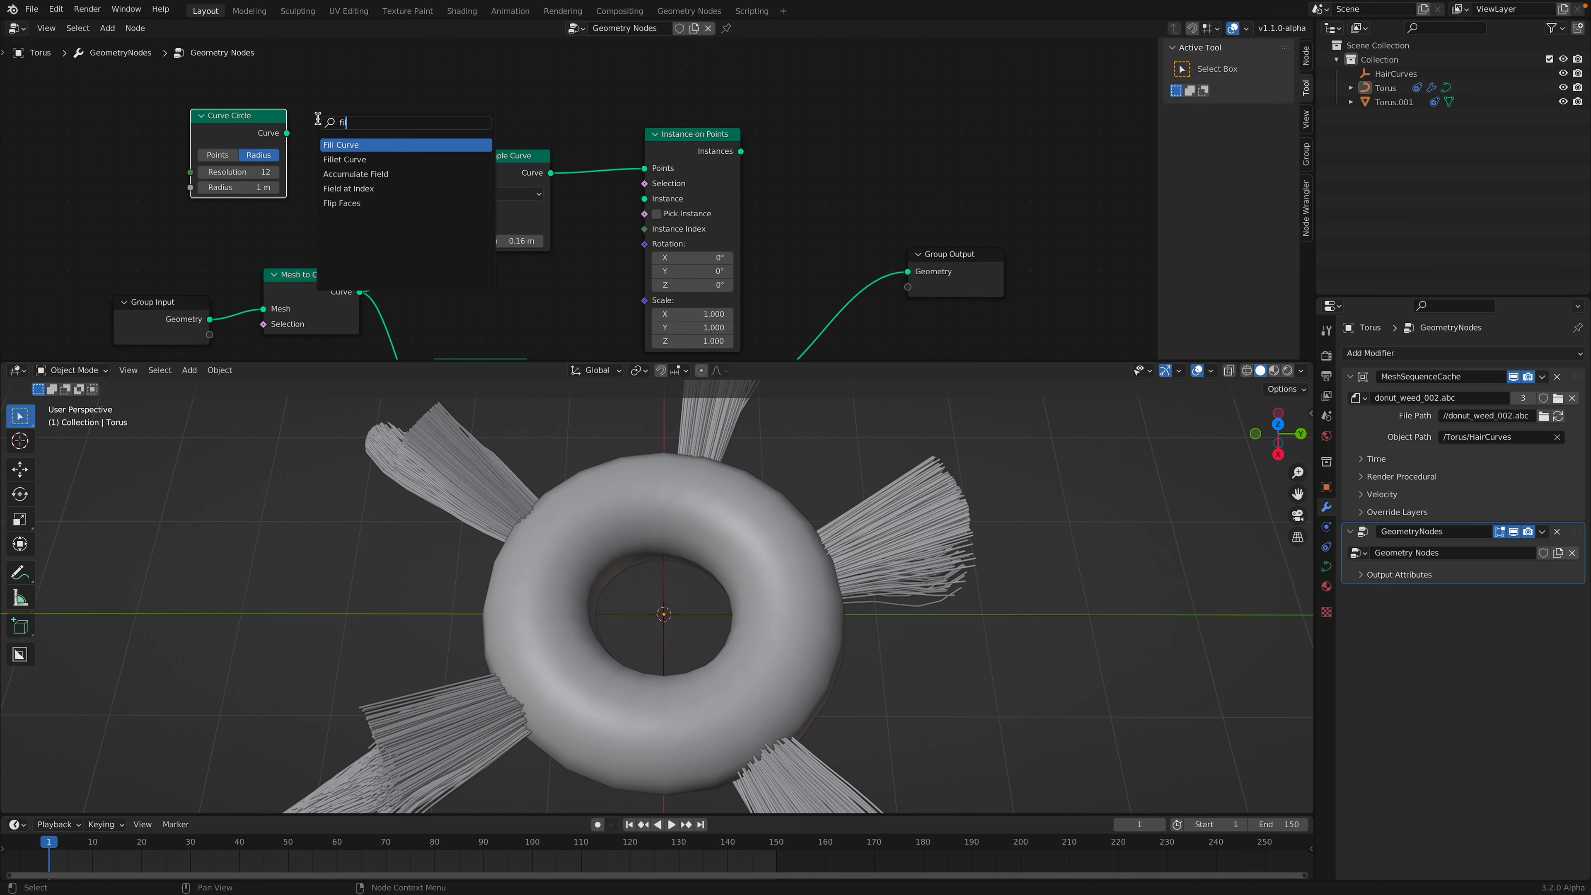
key(Return)
click(318, 120)
drag(288, 131, 324, 182)
drag(388, 132, 573, 160)
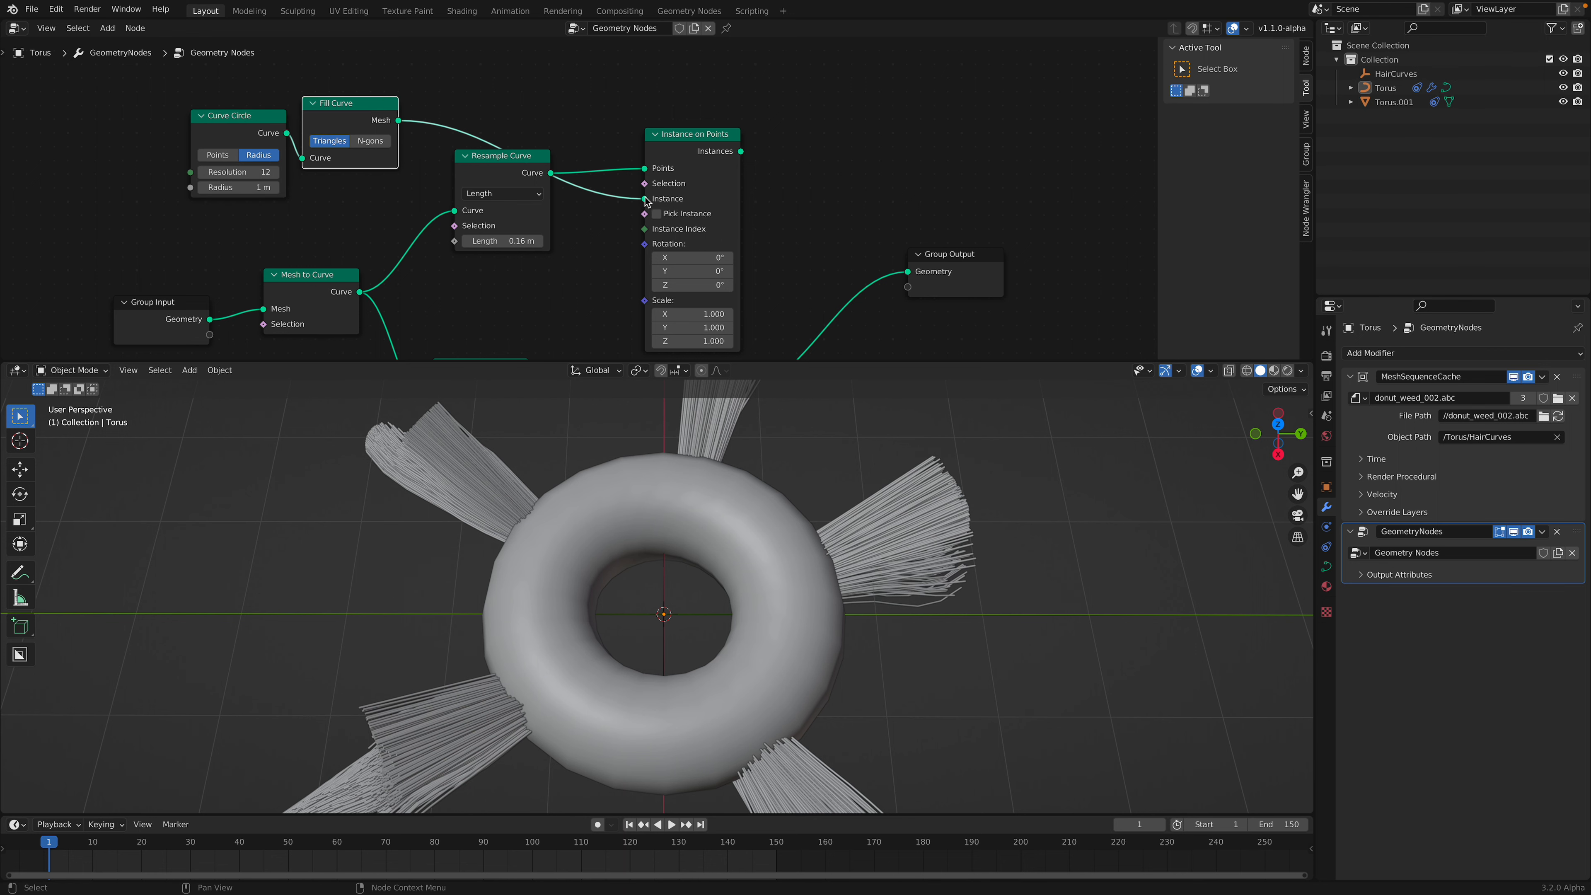
Connect the Instances output of Instance on Points to the Group Output geometry
middle_drag(756, 469, 770, 439)
click(974, 271)
middle_drag(796, 183, 768, 133)
drag(712, 103, 947, 223)
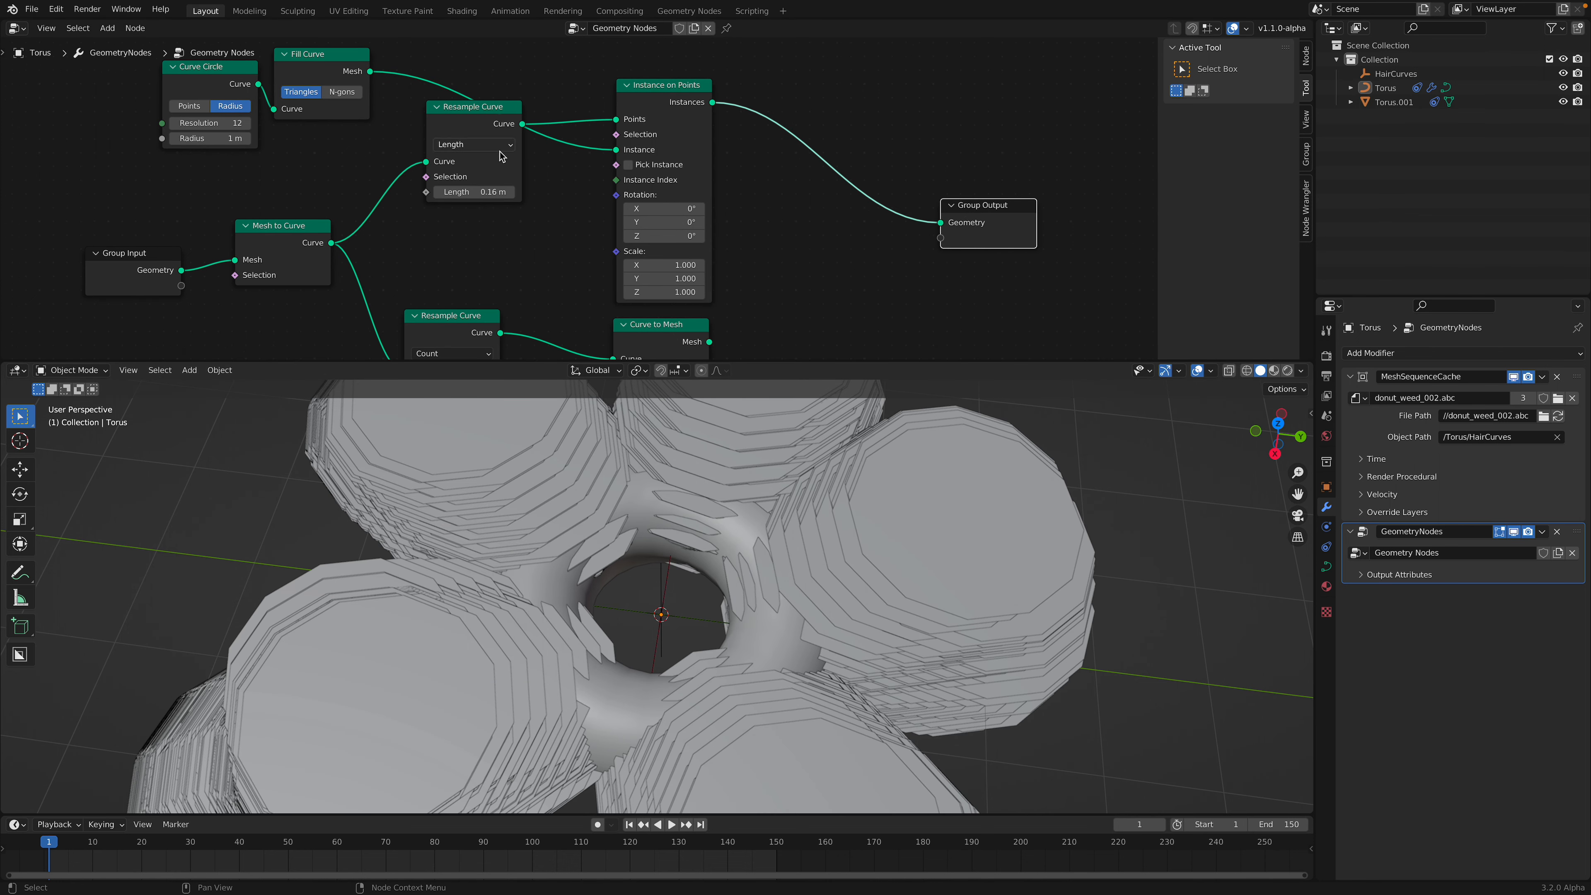
Reduce the instanced Curve Circle's radius to 0.08 m and inspect the discs around the torus
middle_drag(261, 175, 301, 202)
drag(251, 165, 195, 165)
middle_drag(730, 551, 746, 556)
middle_drag(908, 541, 847, 537)
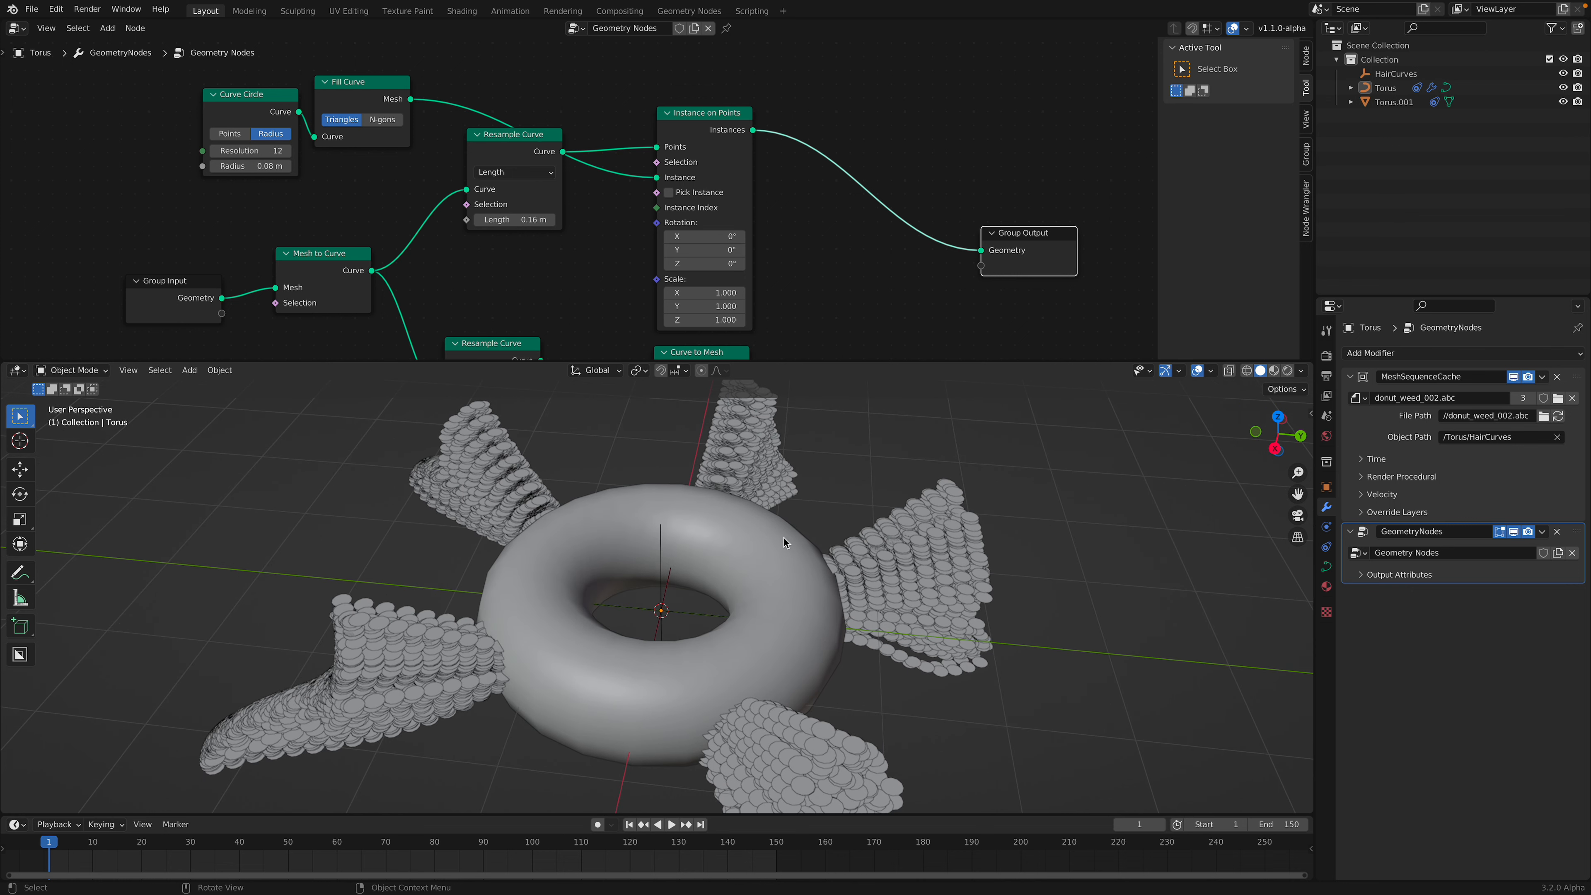
Add a Curve Tangent node above the Fill Curve node
middle_drag(933, 178, 926, 209)
middle_drag(639, 111, 664, 186)
key(shift+a)
click(632, 165)
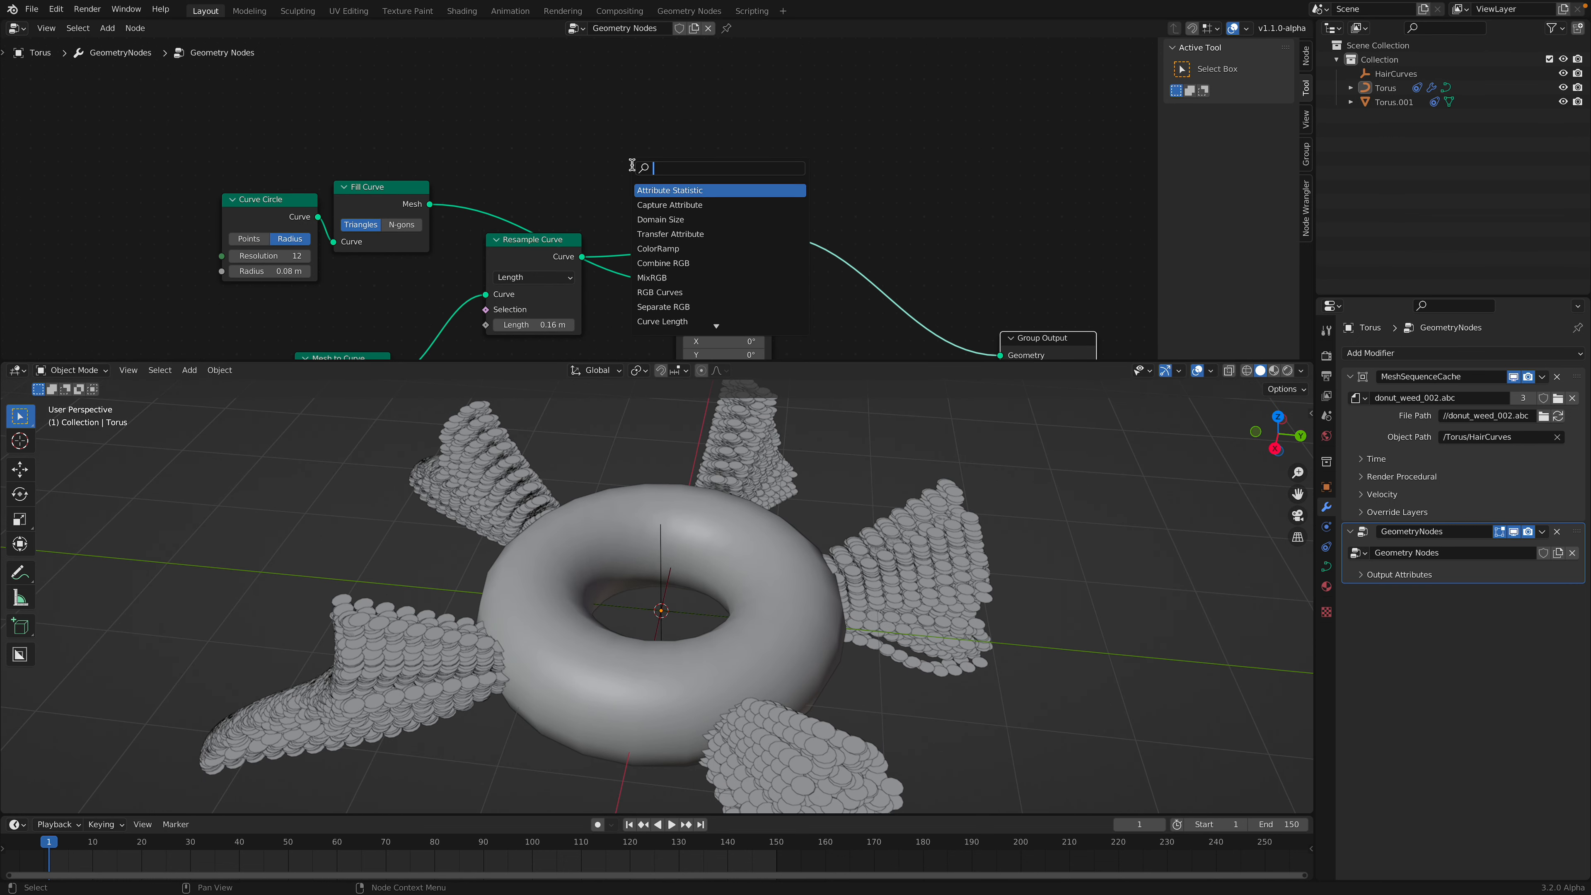
text(tang)
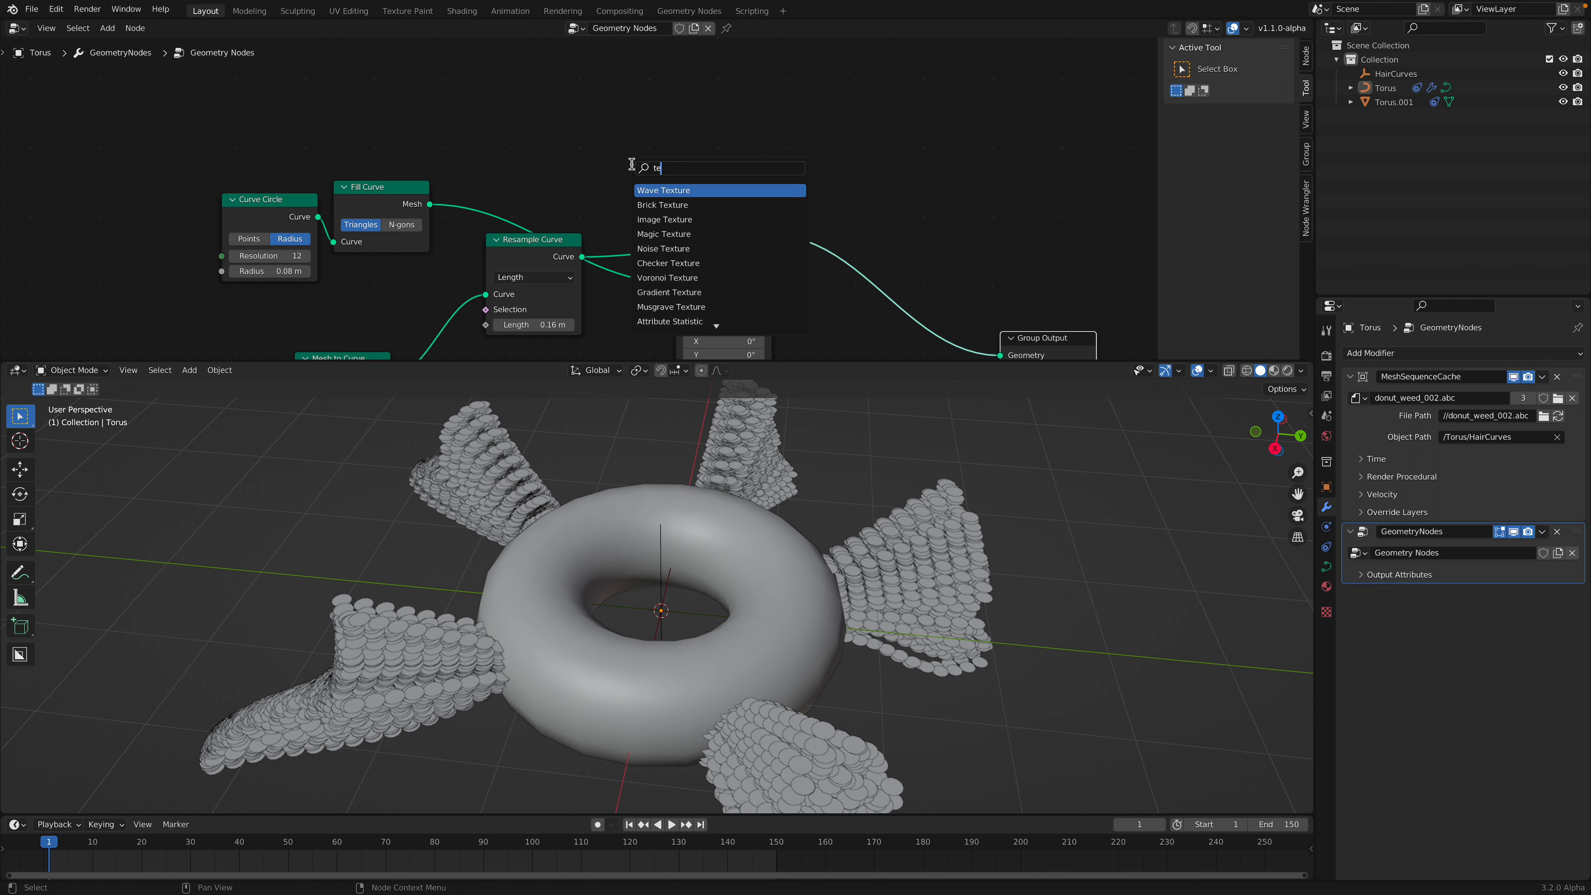
key(Return)
click(354, 81)
Add an Align Euler to Vector node and connect the curve tangent to its Vector input
key(shift+a)
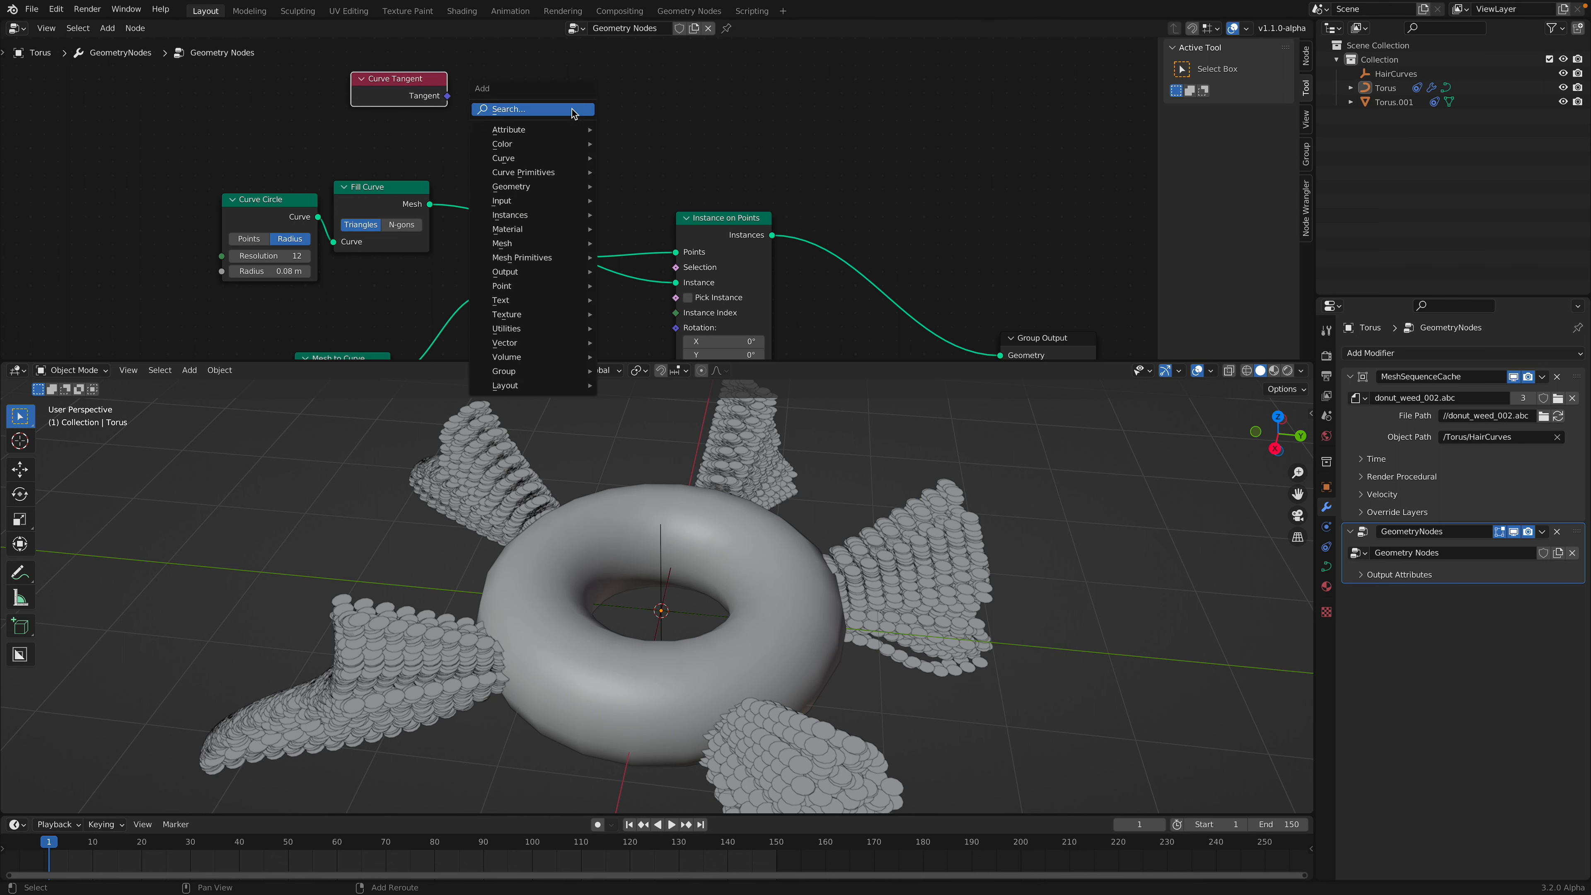
click(572, 110)
text(align)
key(Return)
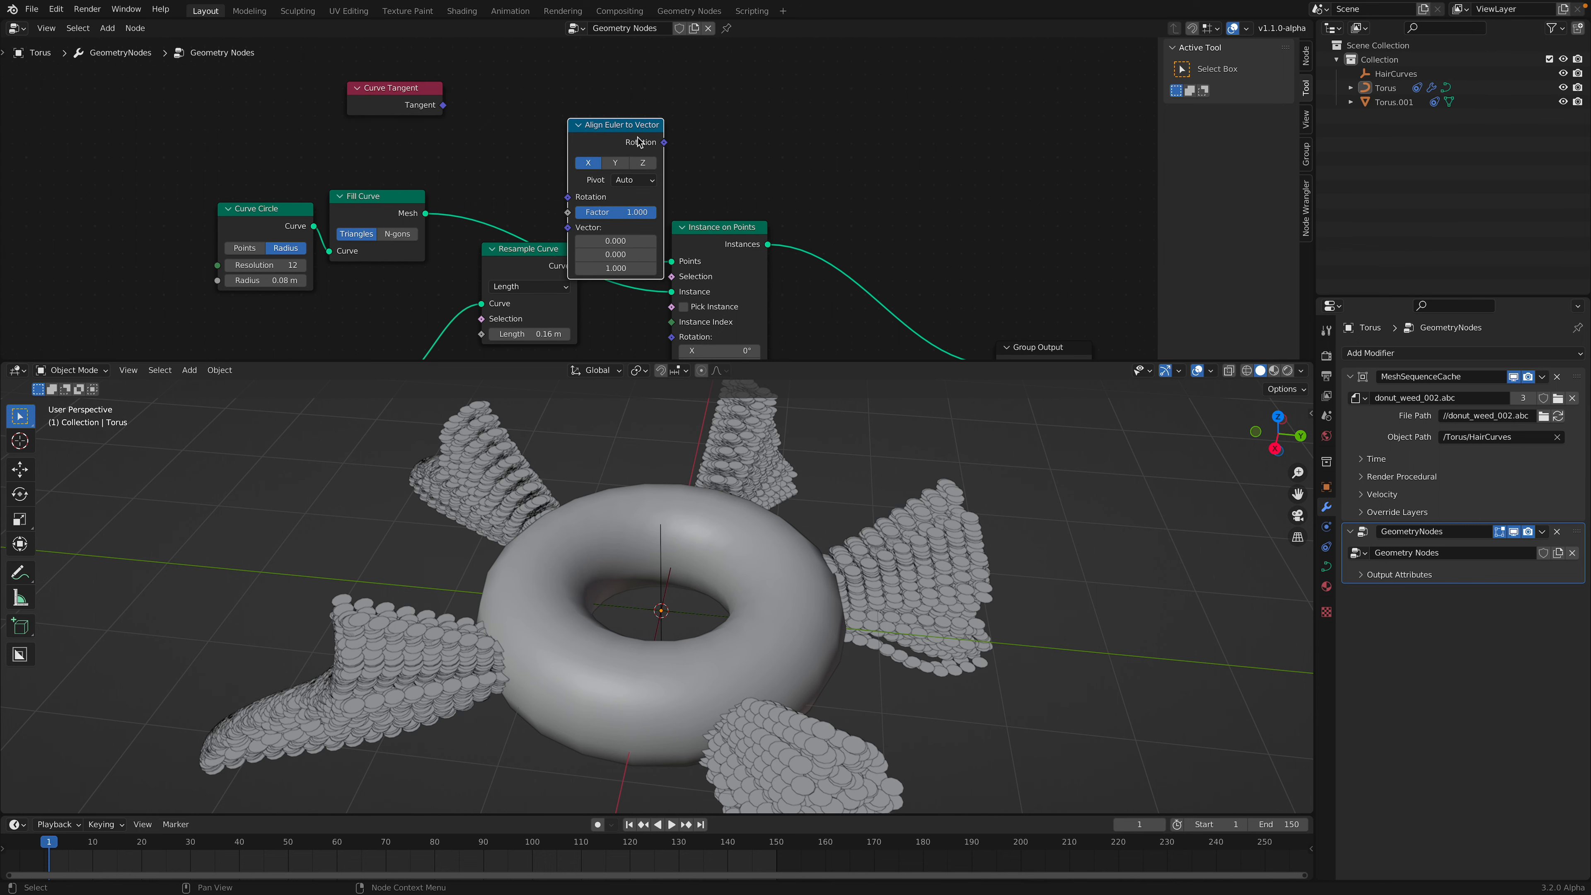
click(606, 64)
drag(443, 112, 549, 169)
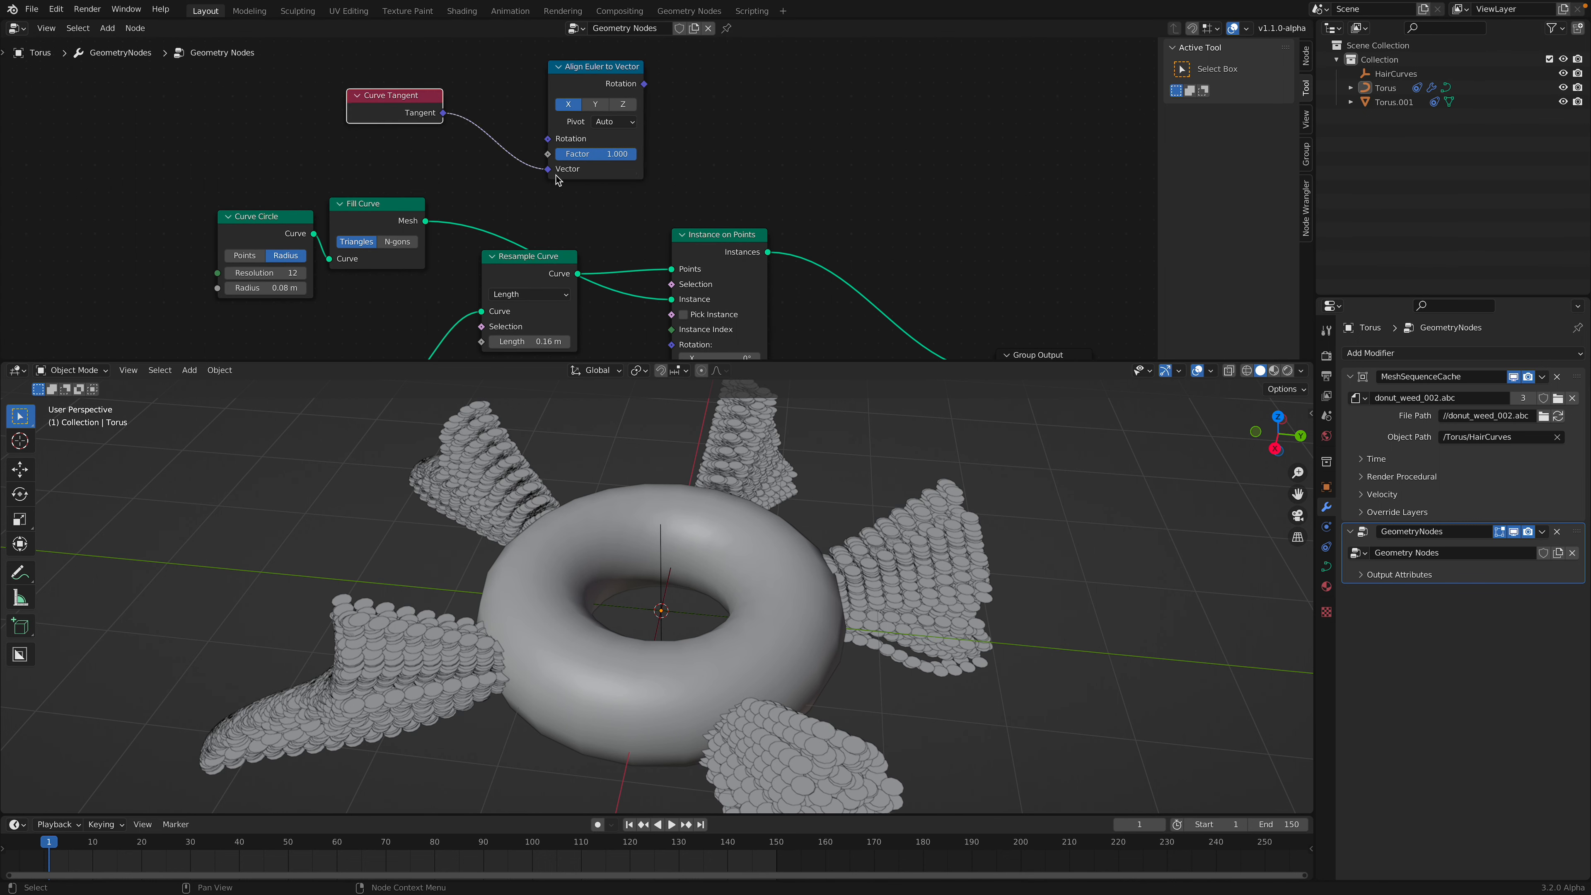
drag(592, 68, 527, 94)
Connect the Align Euler to Vector rotation to Instance on Points, and reposition Instance on Points and Group Output
scroll(547, 129, down, 1)
middle_drag(617, 135, 578, 85)
drag(536, 61, 597, 153)
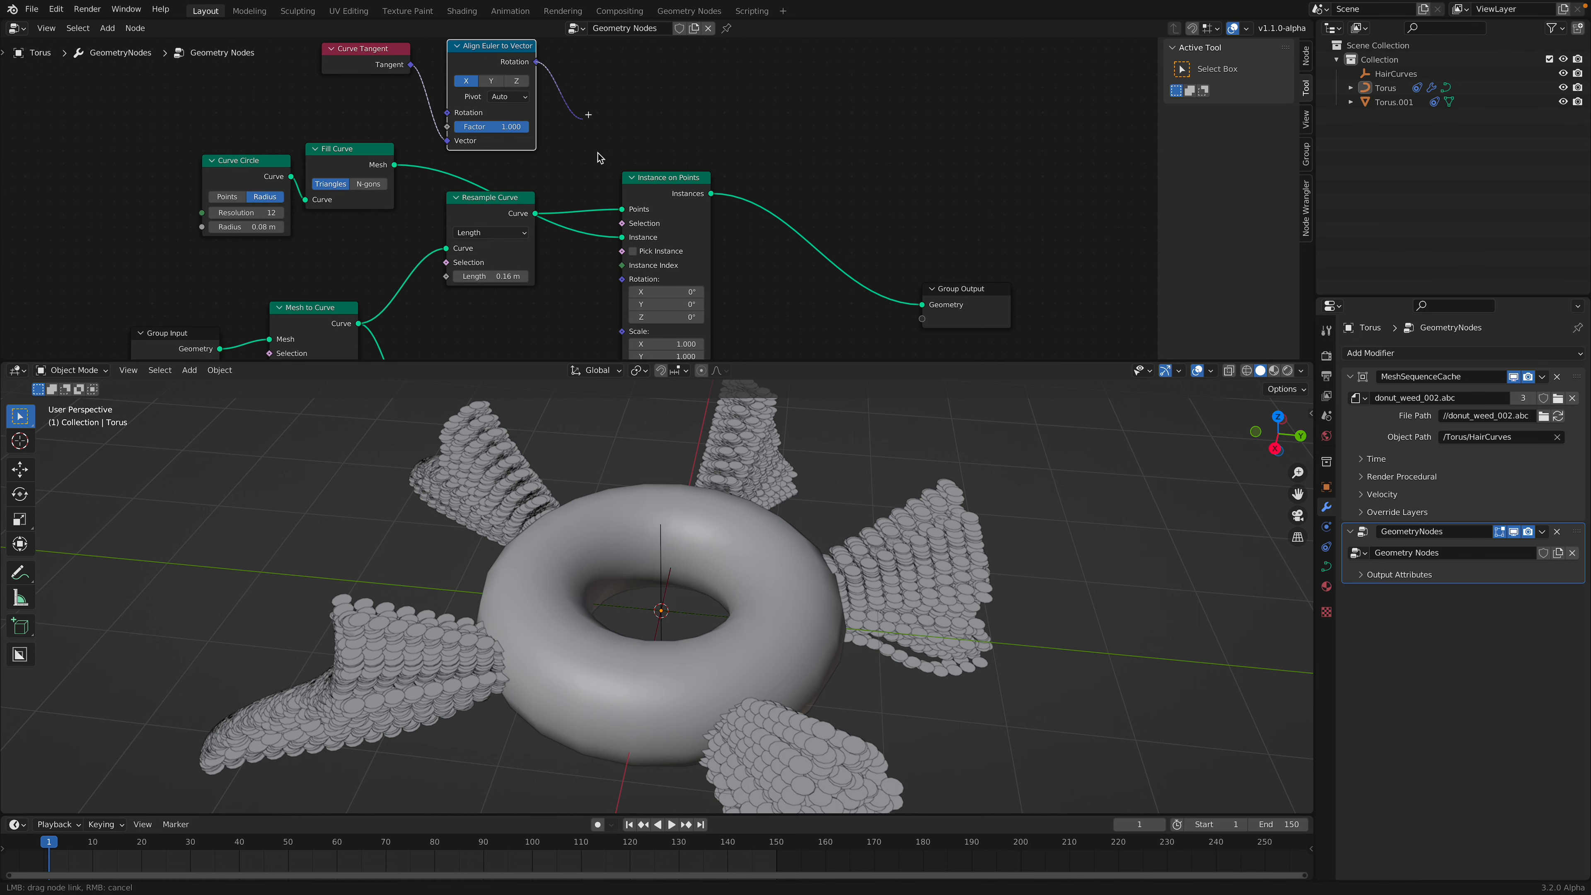
drag(624, 279, 622, 279)
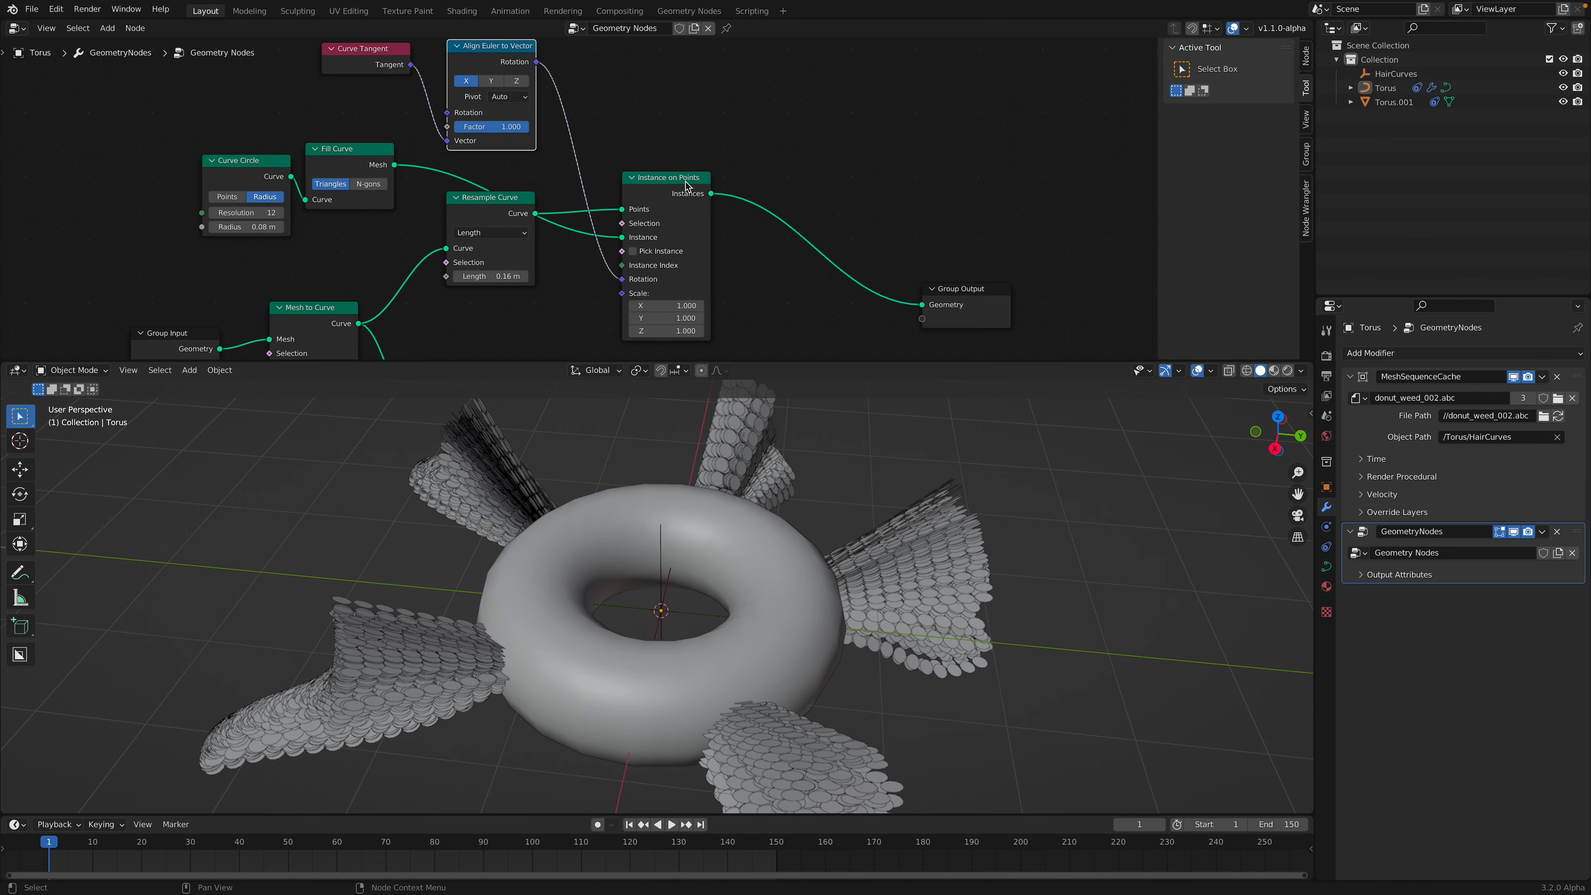
drag(686, 182, 697, 117)
drag(952, 287, 905, 206)
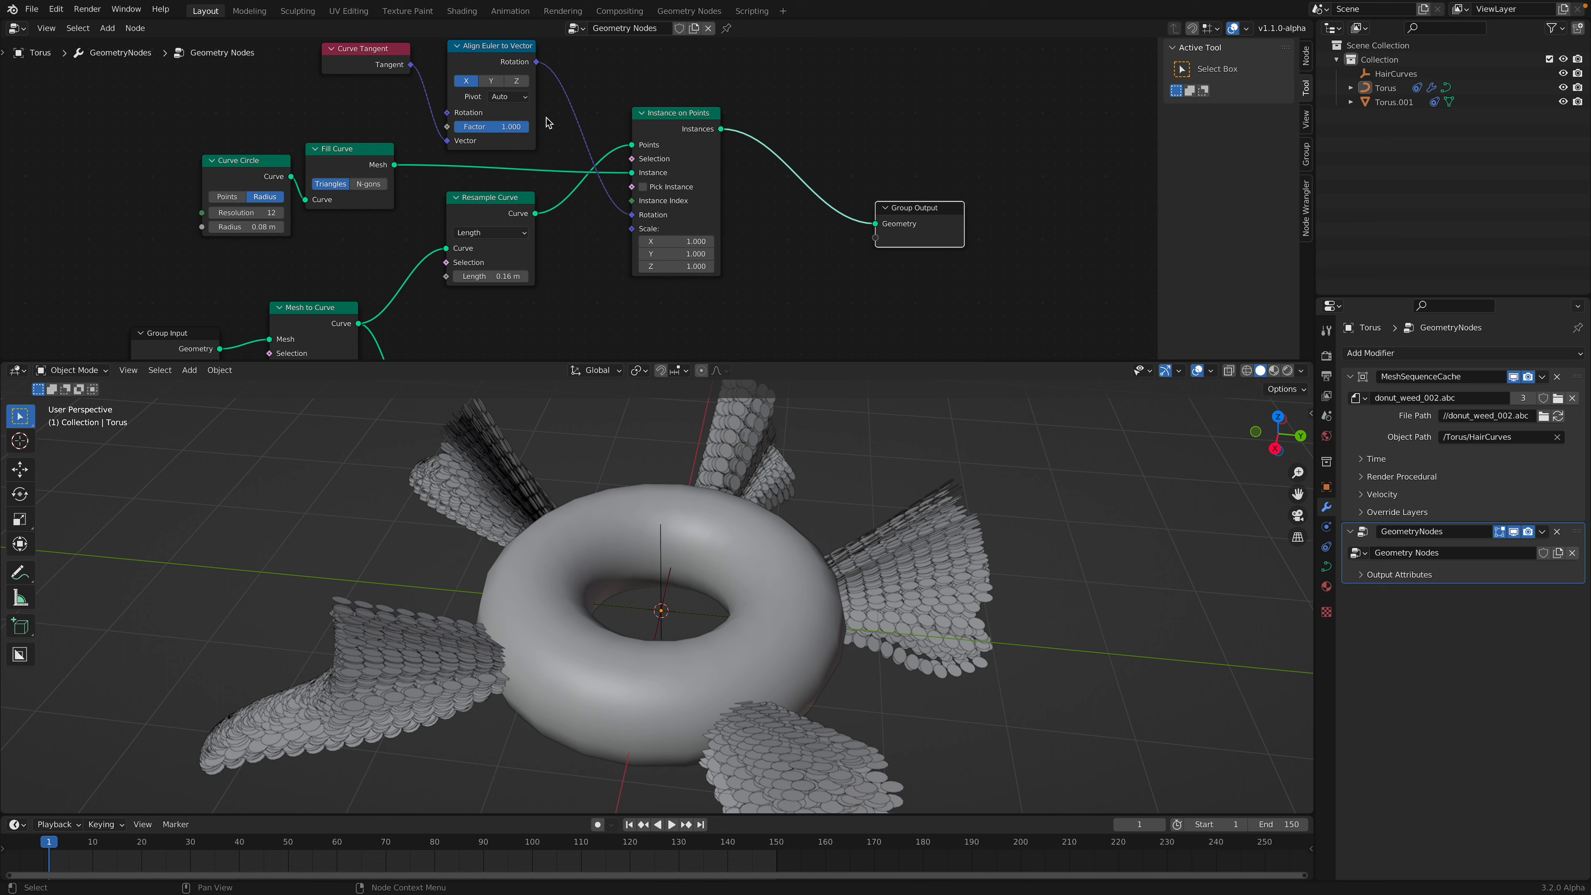
Set the Align Euler to Vector axis to Z and play the animation to check the disc orientation
click(518, 81)
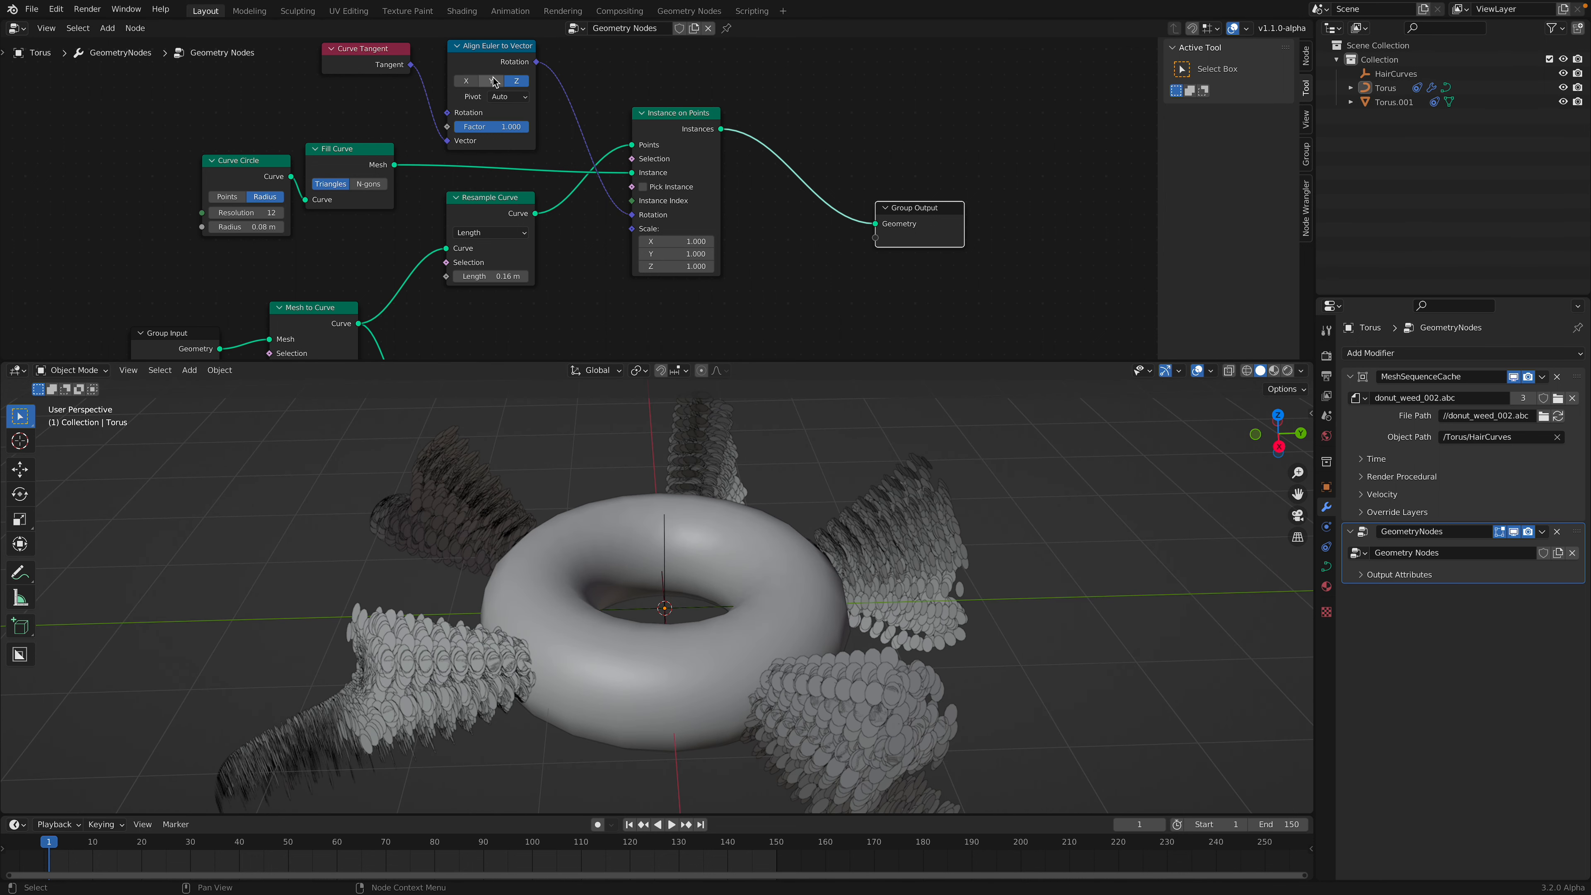
key(space)
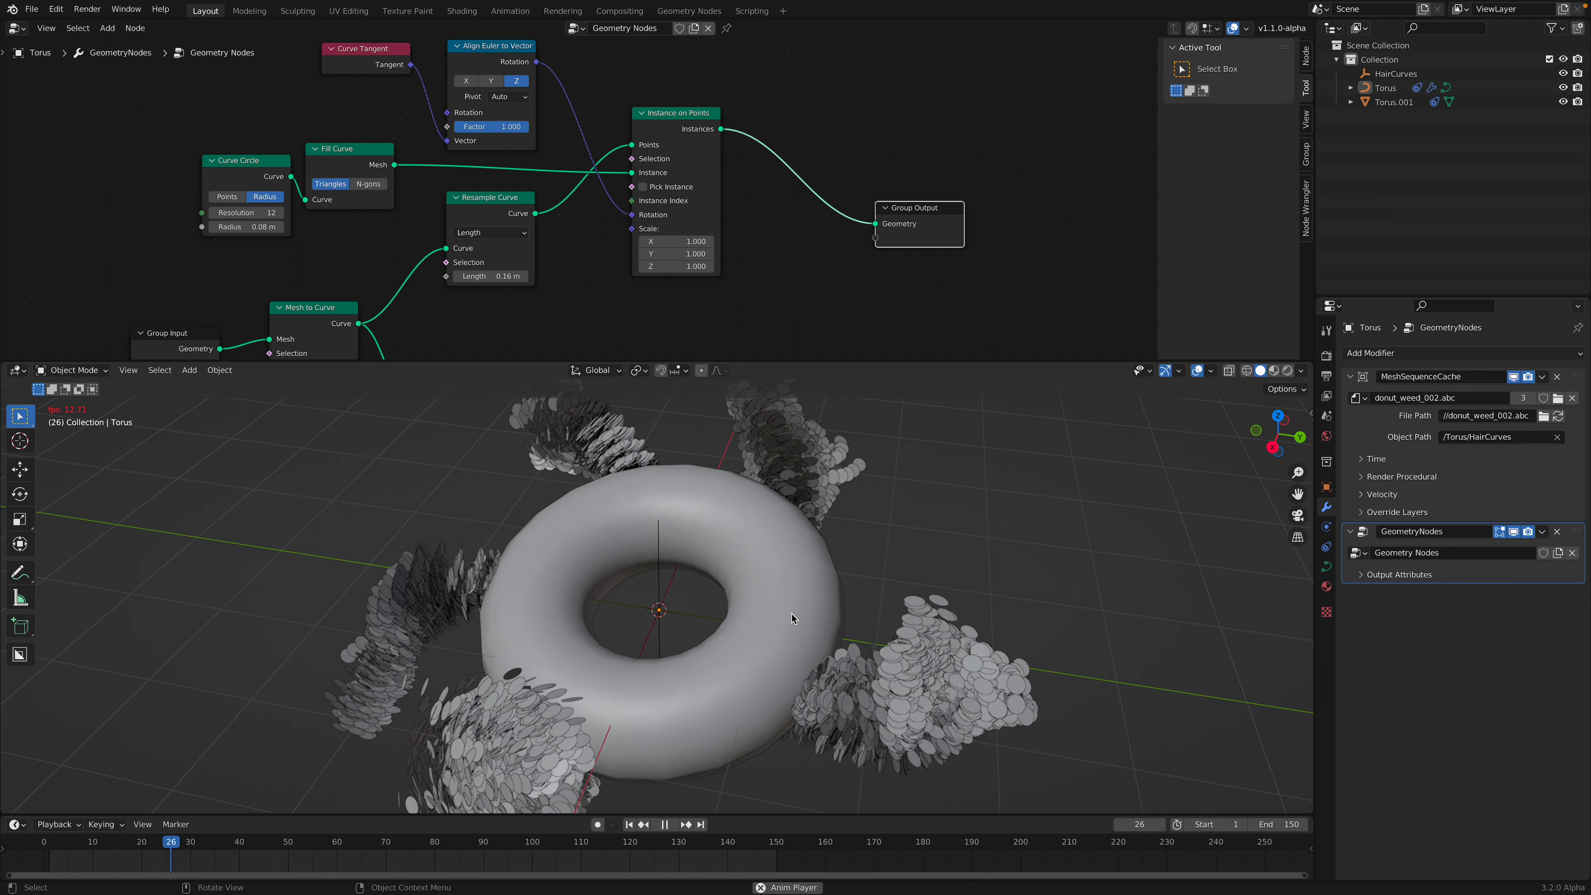
key(space)
middle_drag(611, 682, 608, 595)
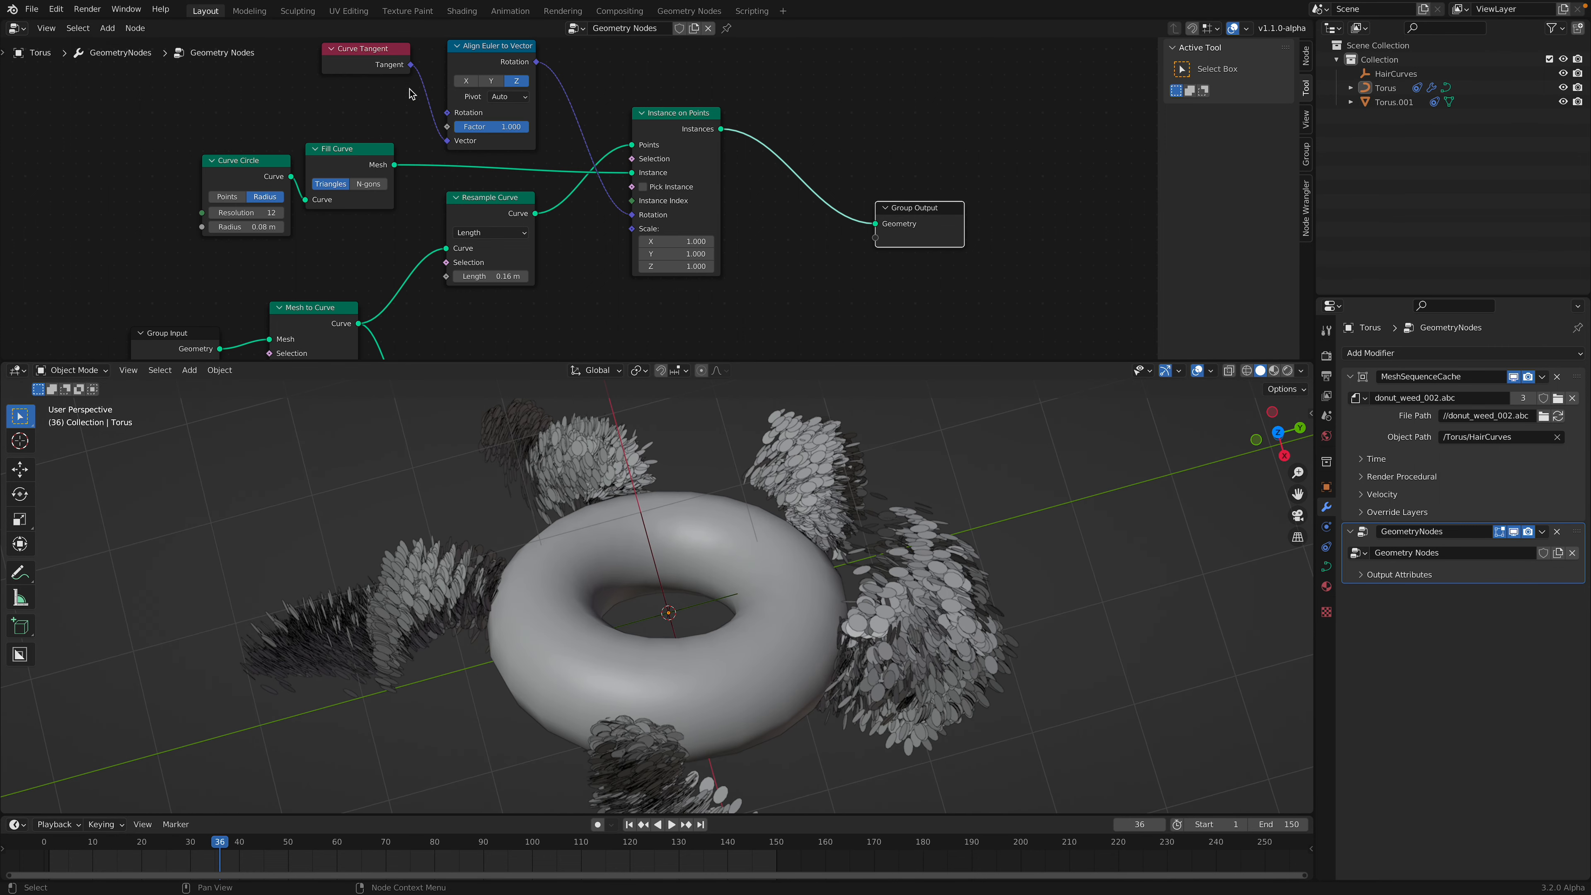
Set the length-based Resample Curve's length to 0.1 m
scroll(362, 172, up, 1)
drag(473, 282, 545, 283)
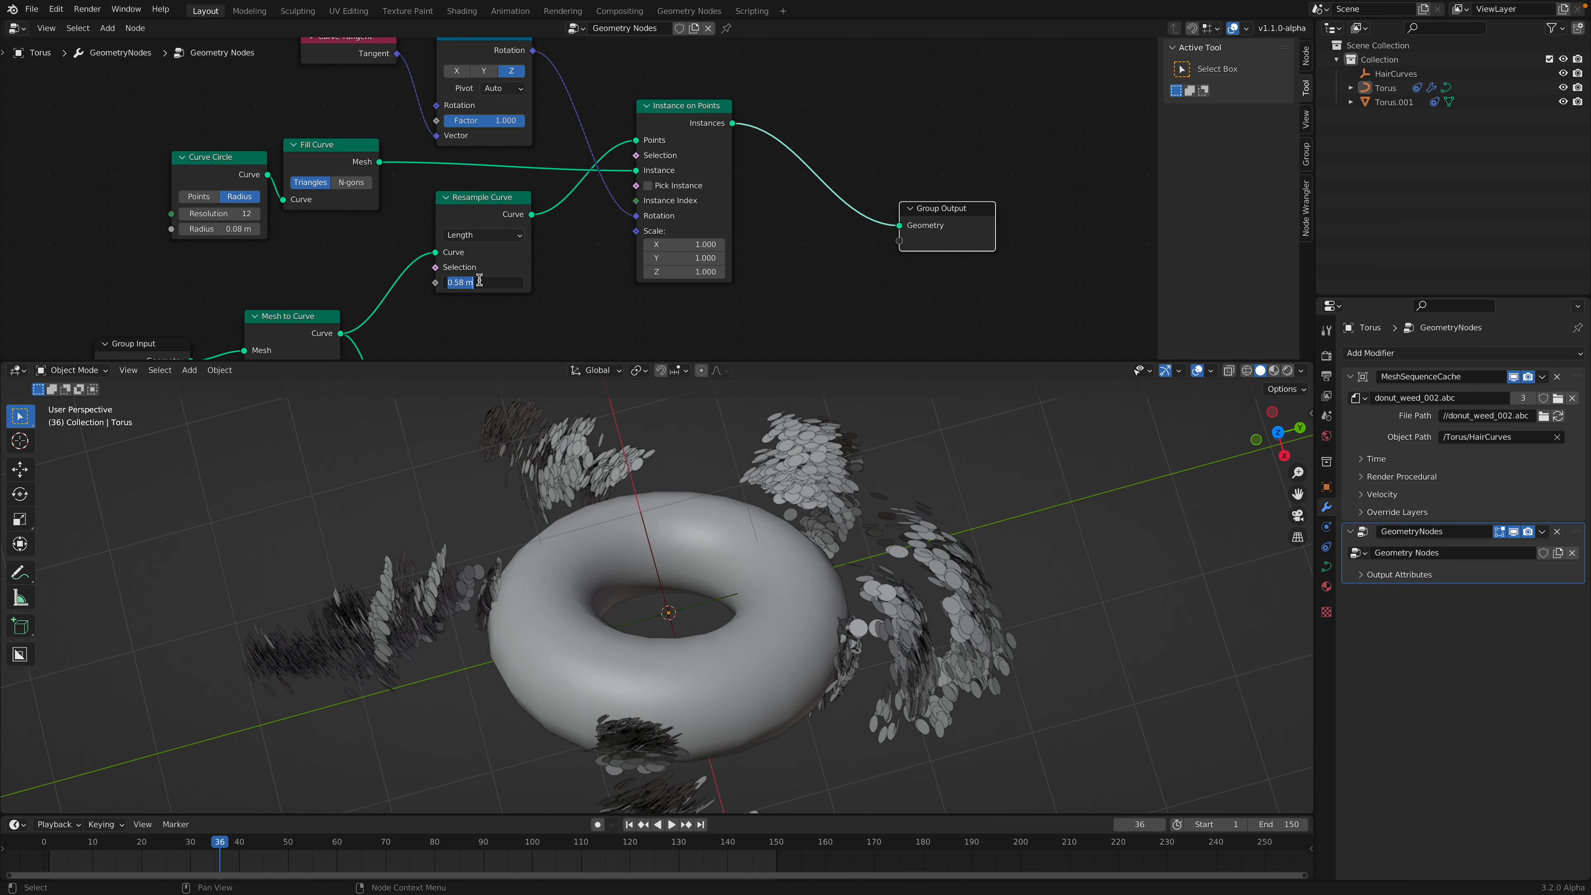
key(Return)
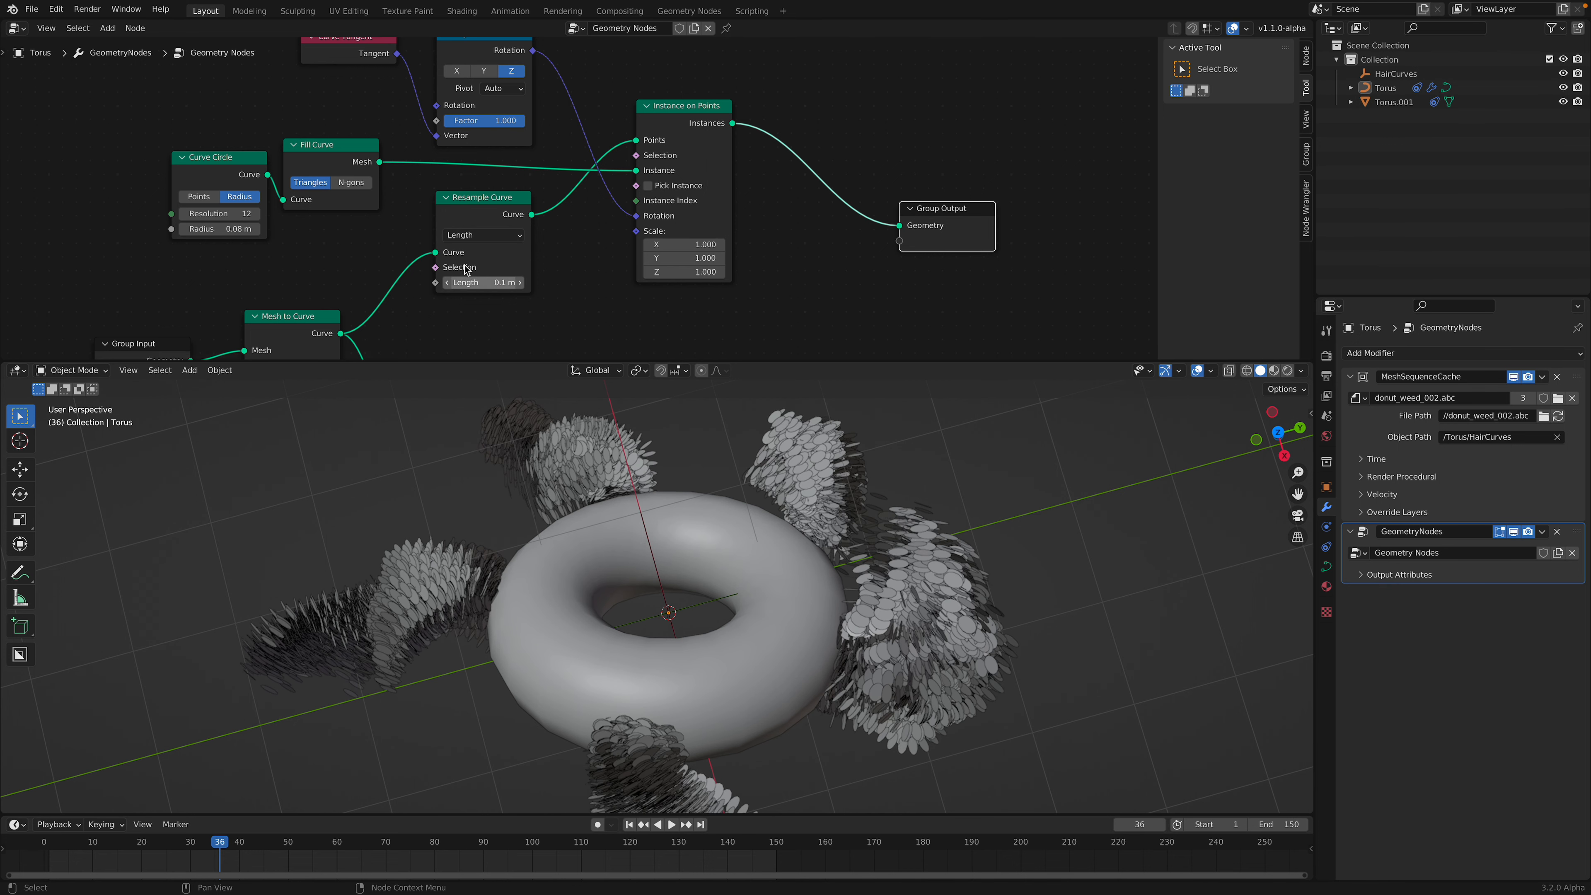
Set the instanced Curve Circle's radius to 0.02 m and play the animation of the small discs
click(223, 228)
text(0.02)
key(Return)
middle_drag(945, 468, 666, 593)
key(space)
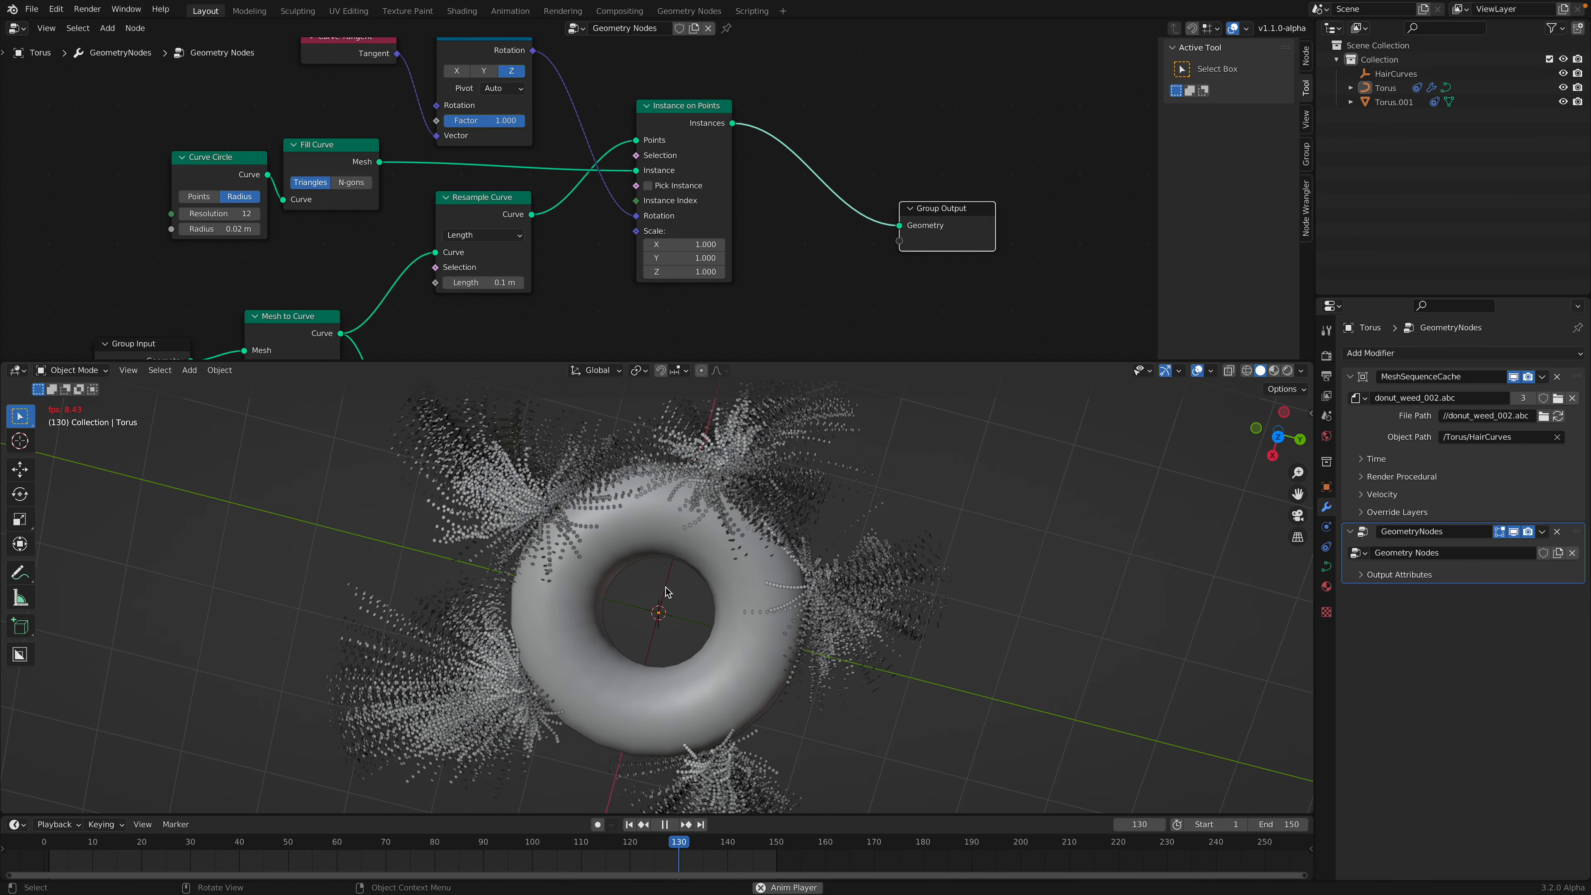
key(space)
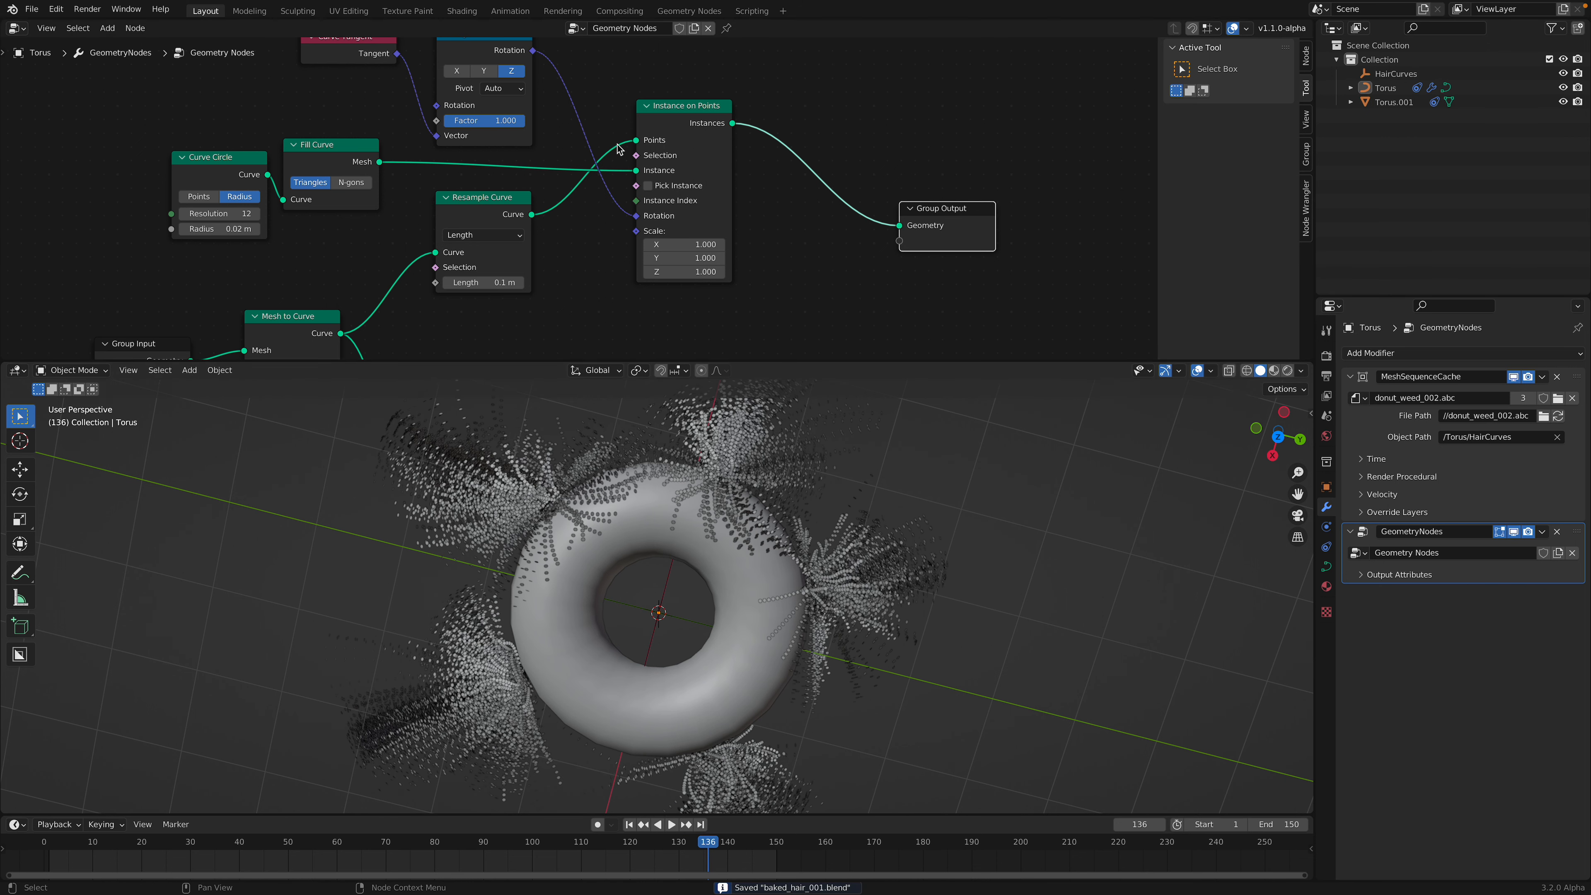
Enlarge the node editor area and move the Group Output node to make room around Instance on Points
middle_drag(617, 144, 597, 220)
drag(916, 282, 955, 222)
scroll(955, 222, down, 3)
middle_drag(955, 222, 861, 215)
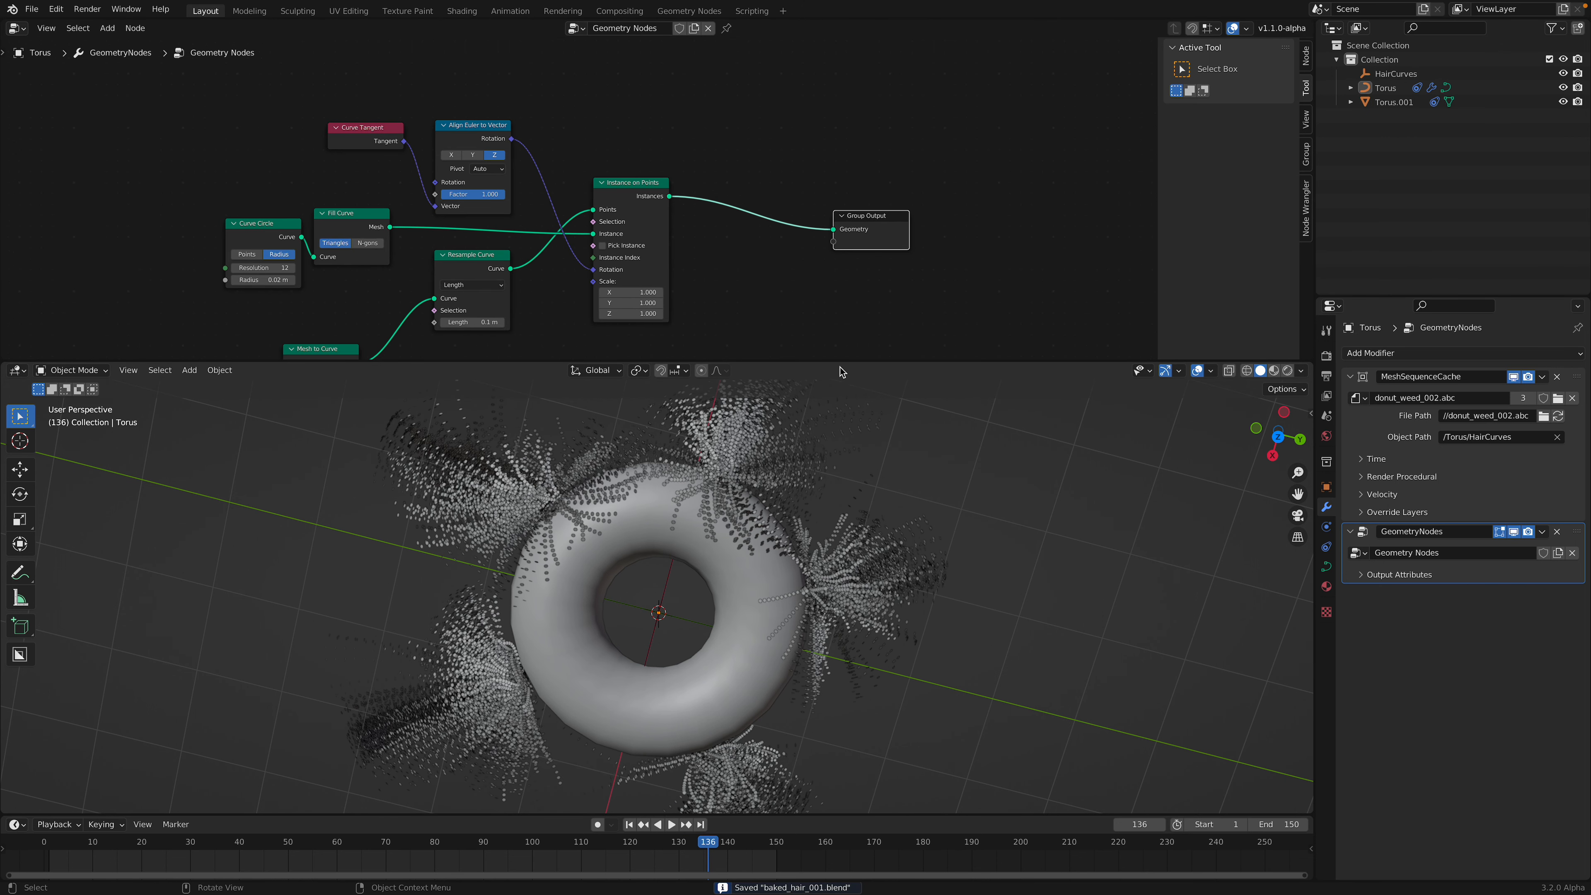
drag(839, 365, 839, 462)
drag(648, 233, 651, 246)
middle_drag(831, 293, 781, 249)
scroll(783, 248, up, 1)
drag(852, 217, 856, 124)
scroll(853, 250, down, 1)
middle_drag(852, 249, 762, 256)
drag(776, 154, 836, 149)
middle_drag(619, 151, 650, 239)
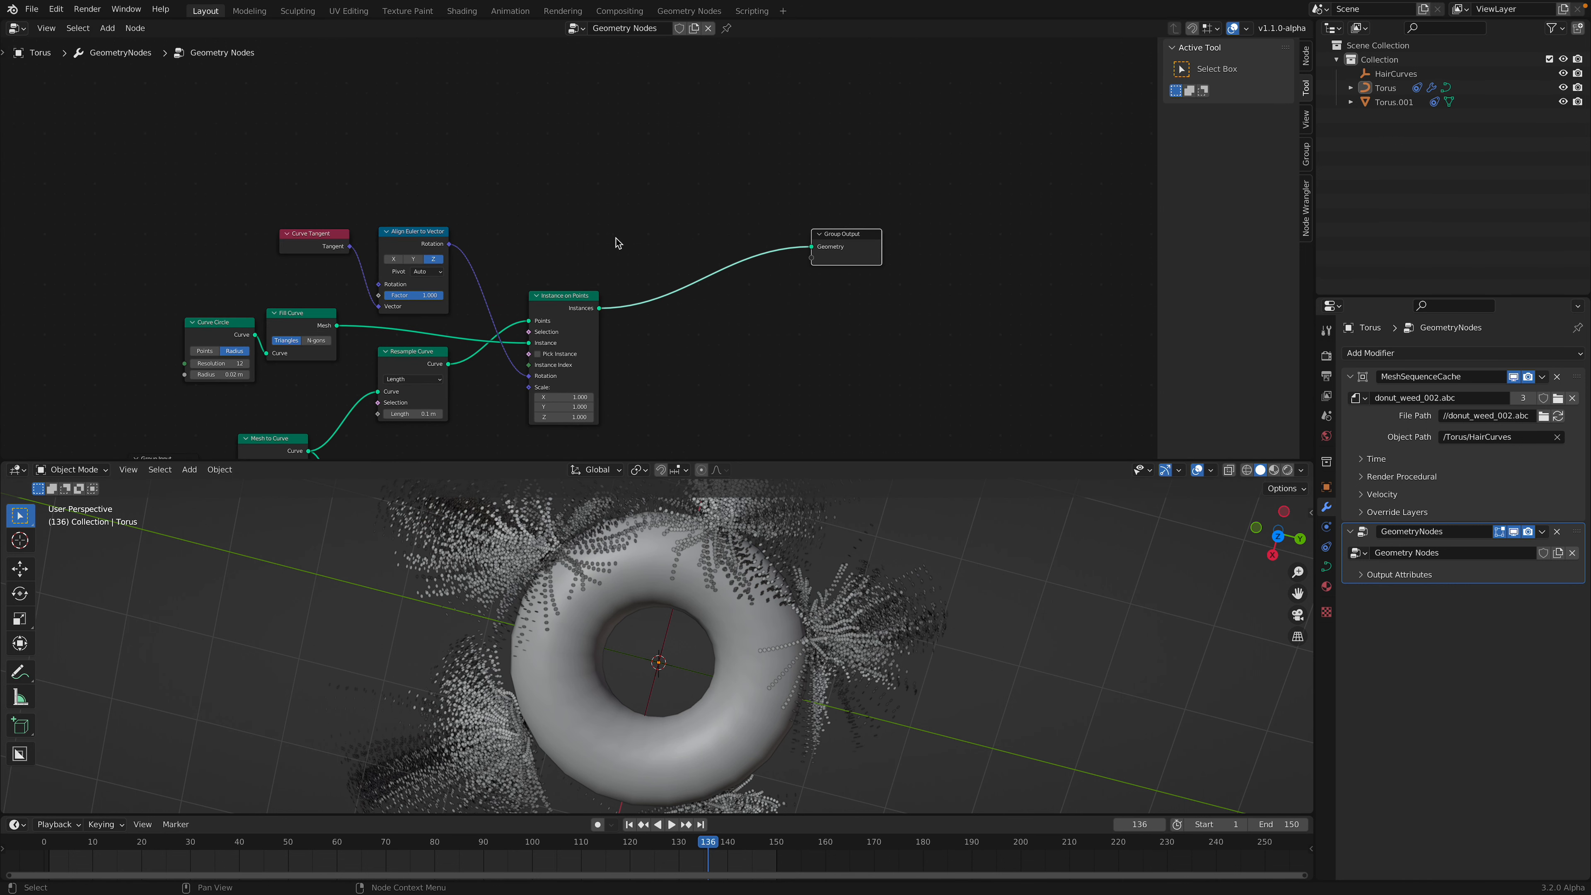
Add an Ico Sphere node above the Curve Tangent node
key(shift+a)
text(sico)
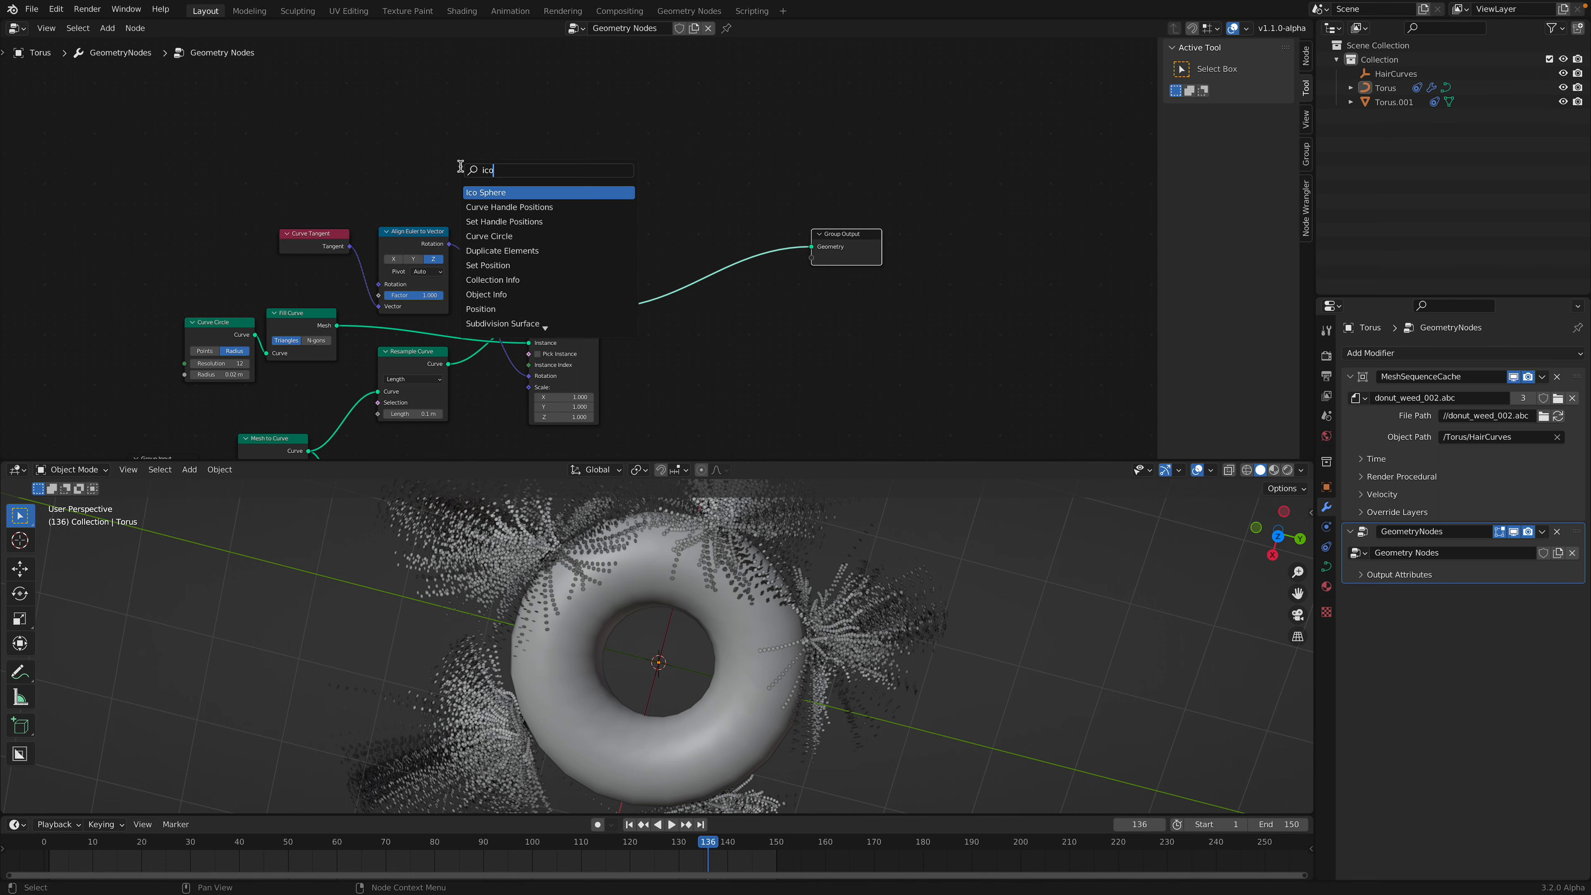
key(Return)
click(294, 111)
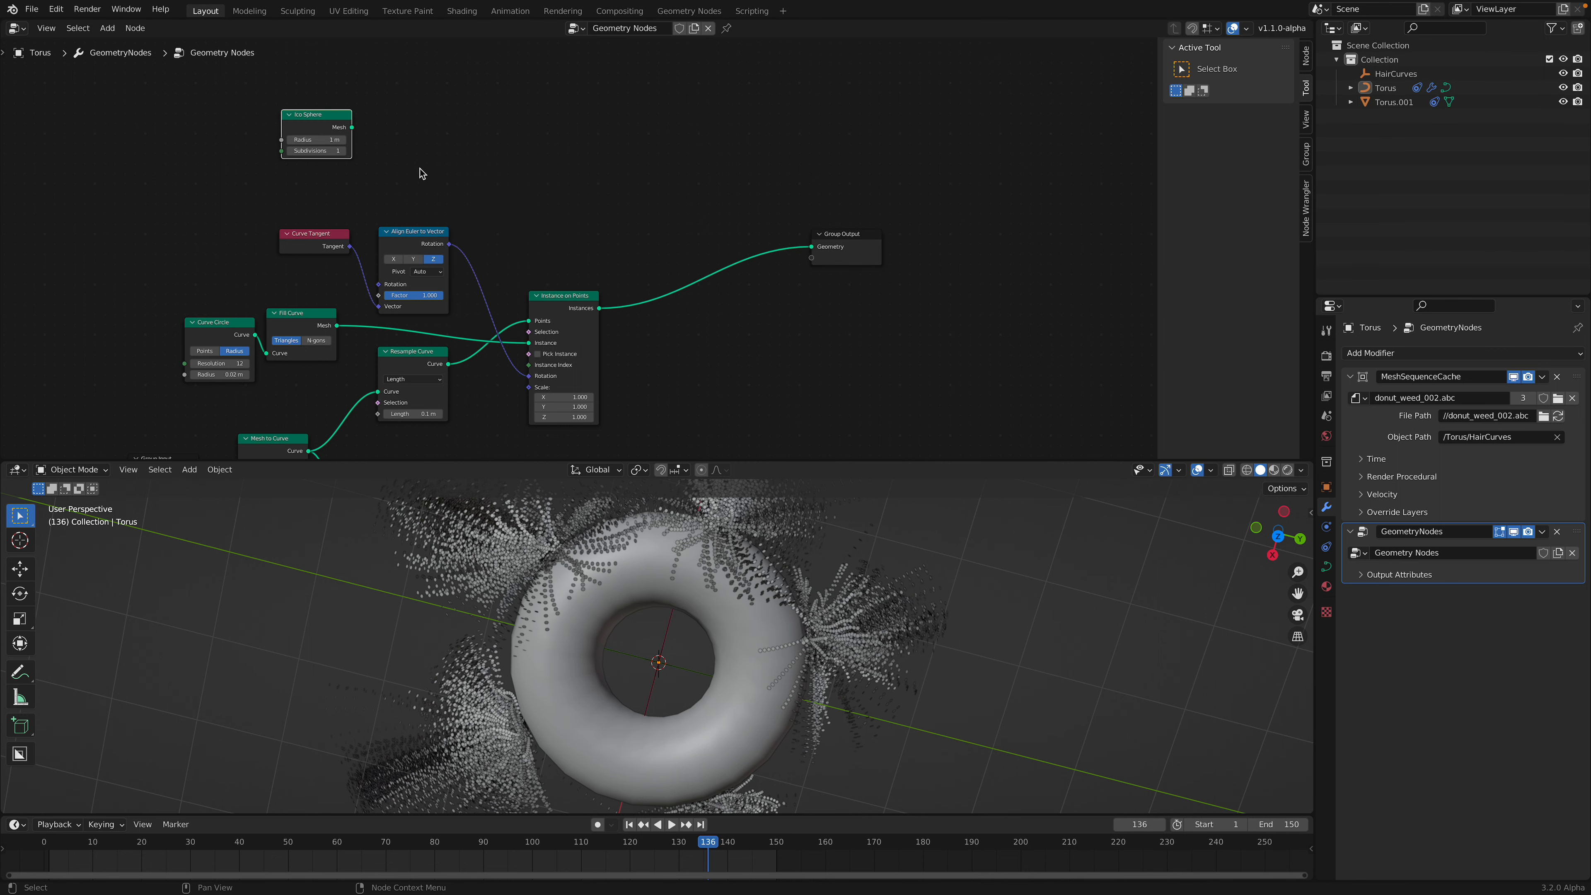
Duplicate Instance on Points above the original and connect the Align Euler to Vector rotation to the copy's Rotation
click(560, 299)
key(shift+d)
click(561, 114)
middle_drag(461, 246, 465, 227)
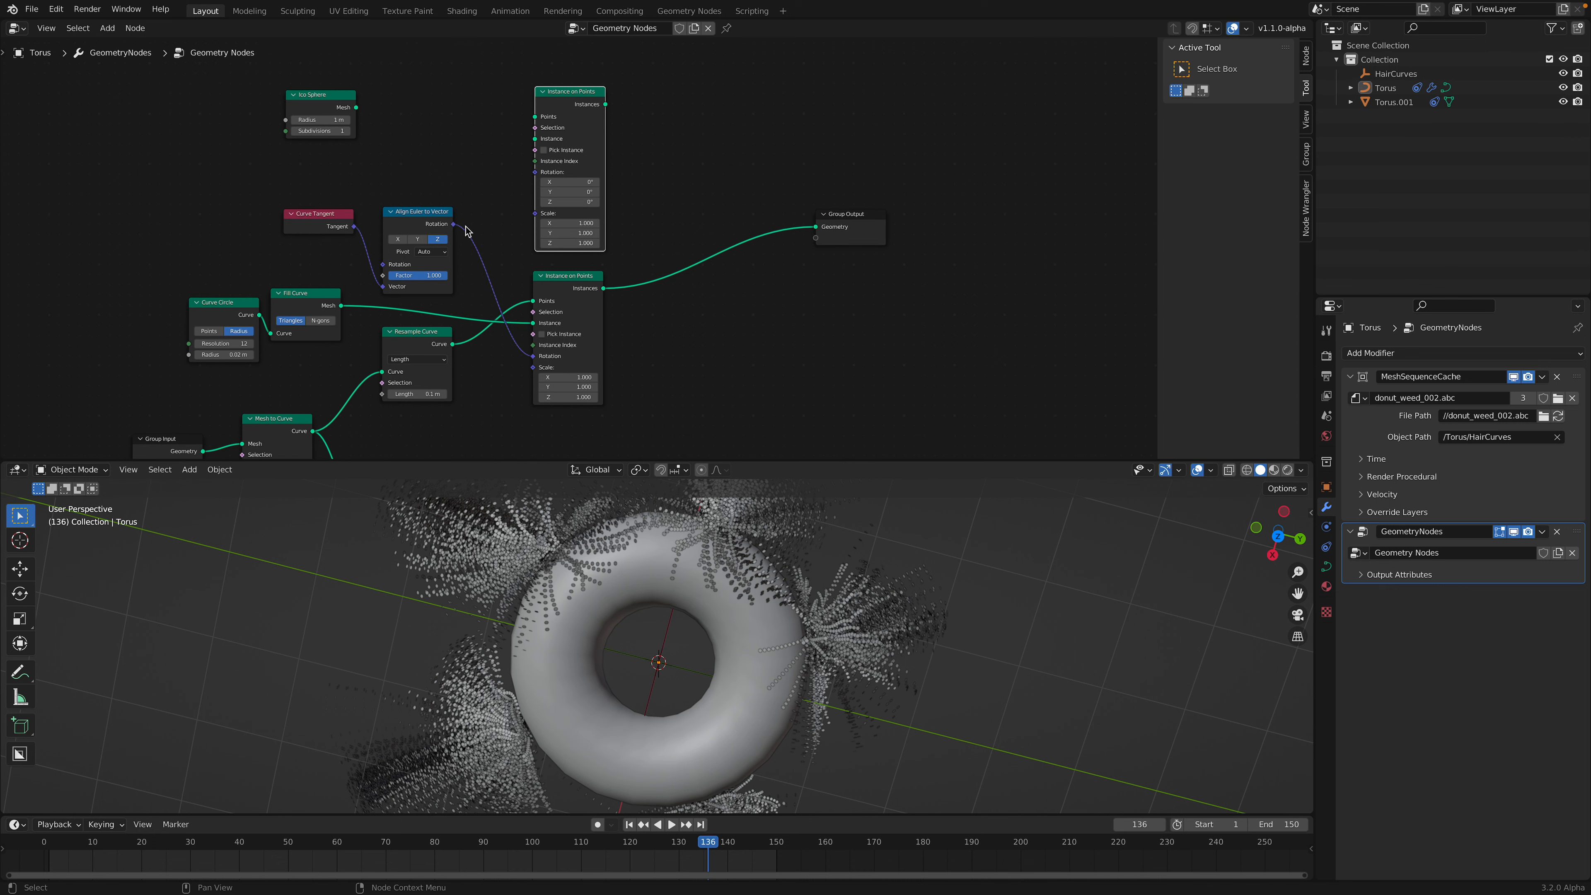
mouse_move(452, 223)
mouse_down()
mouse_move(519, 180)
mouse_move(476, 216)
mouse_up()
middle_drag(446, 169, 477, 224)
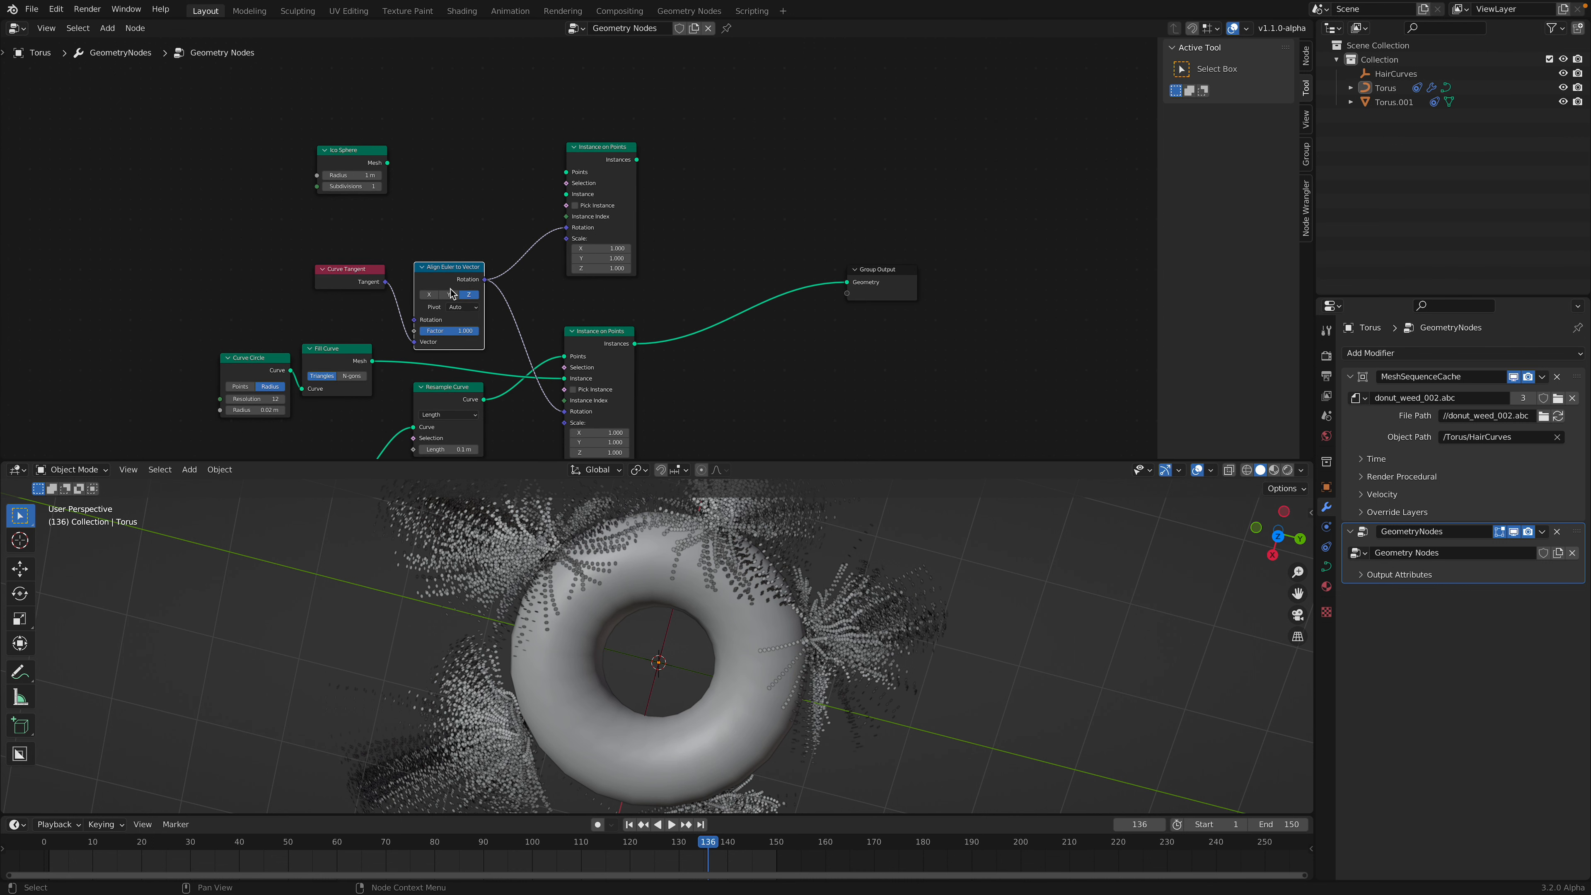
Connect Resample Curve to the duplicated Instance on Points' Points input and the Ico Sphere mesh to its Instance input
drag(483, 399, 543, 231)
drag(566, 173, 566, 173)
scroll(376, 164, up, 2)
drag(323, 138, 388, 138)
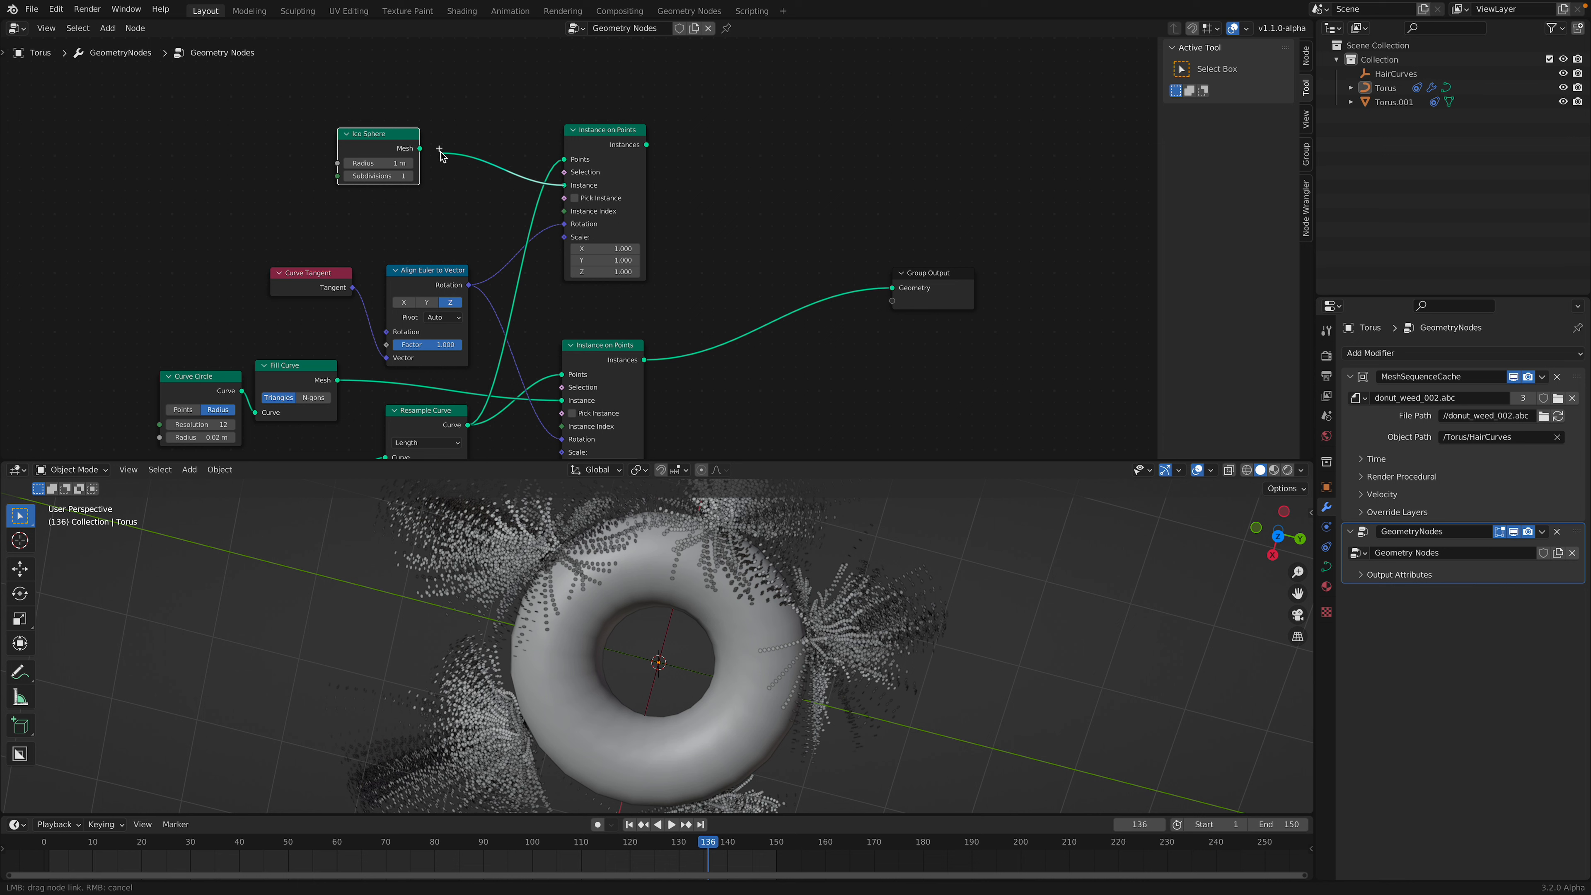
Connect the duplicated Instance on Points to the Group Output geometry and set the Ico Sphere radius to 0.05 m
drag(645, 145, 833, 242)
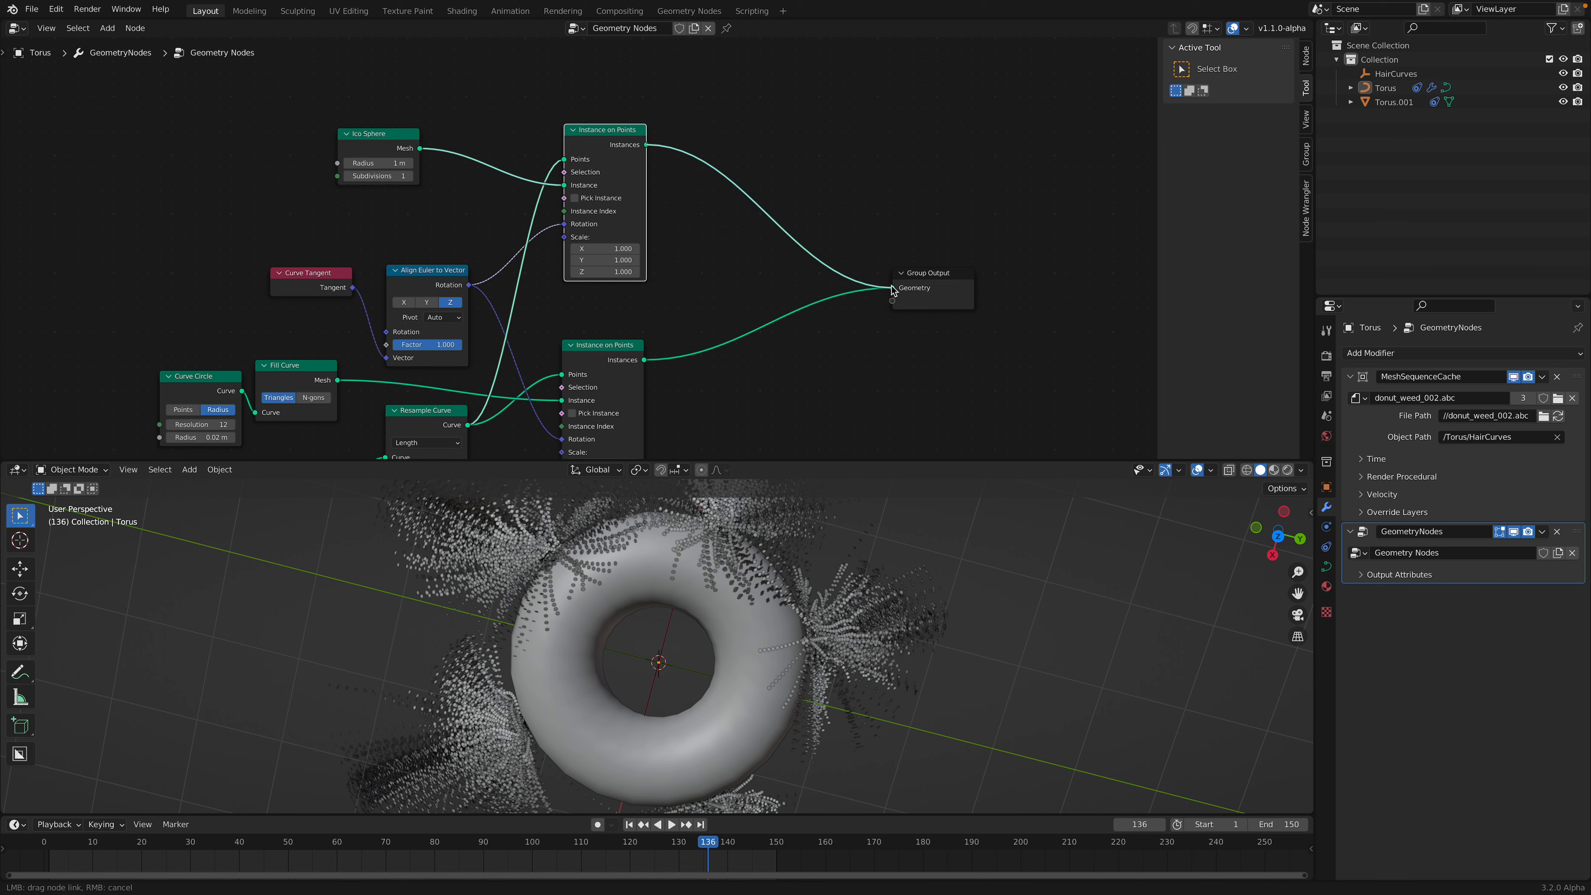
drag(894, 292, 893, 290)
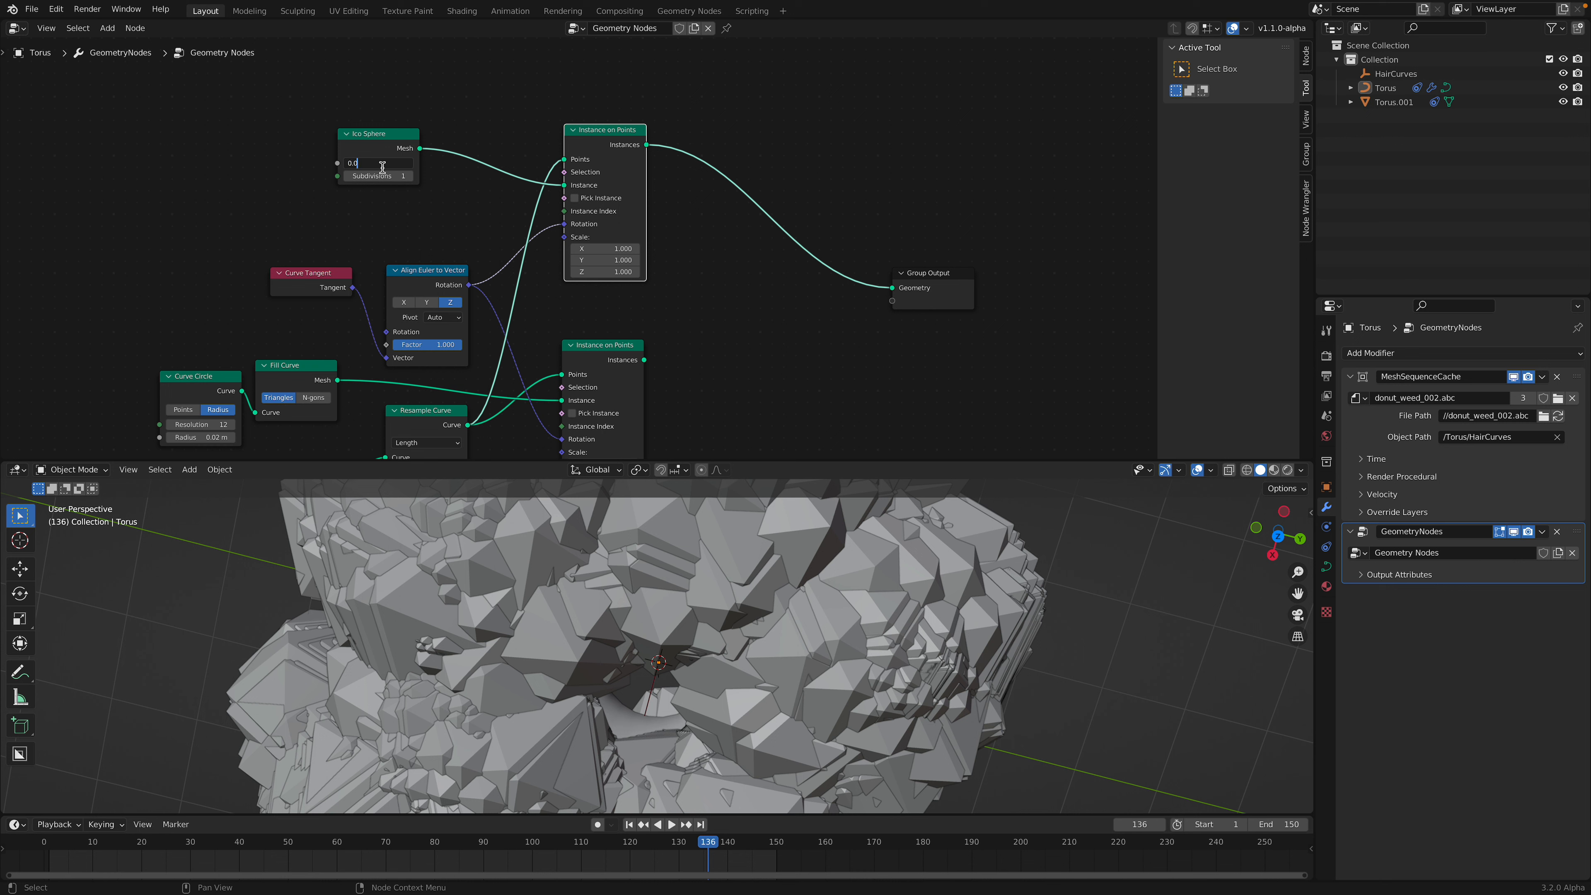
text(5)
key(Return)
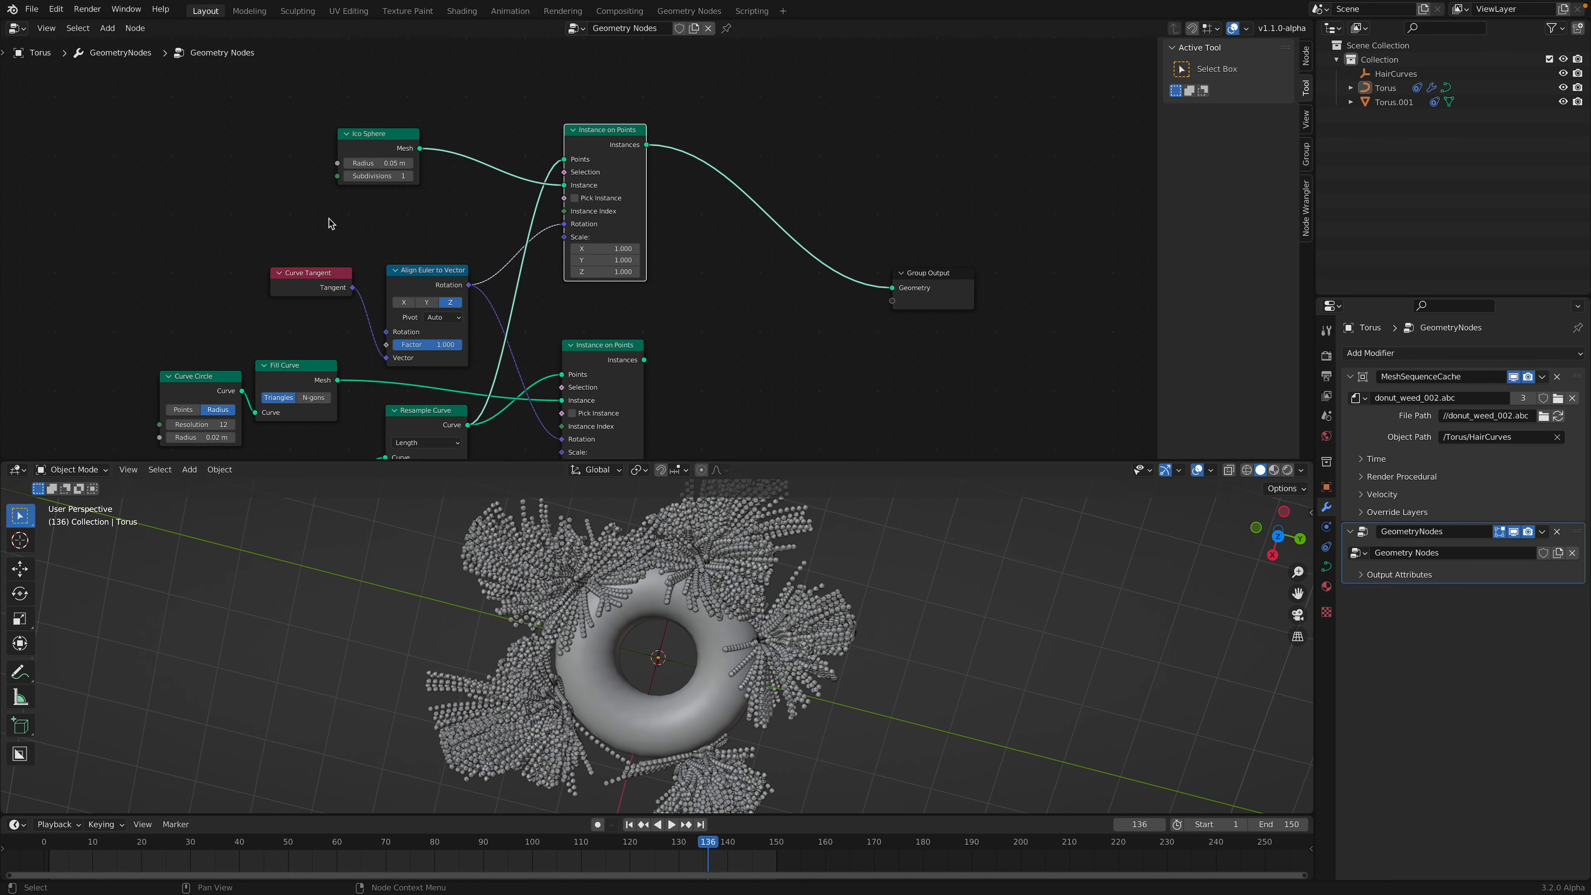
Add an Endpoint Selection node and connect it to the Selection input of the Instance on Points that places the spheres
scroll(329, 218, up, 2)
key(shift+a)
click(198, 174)
text(end)
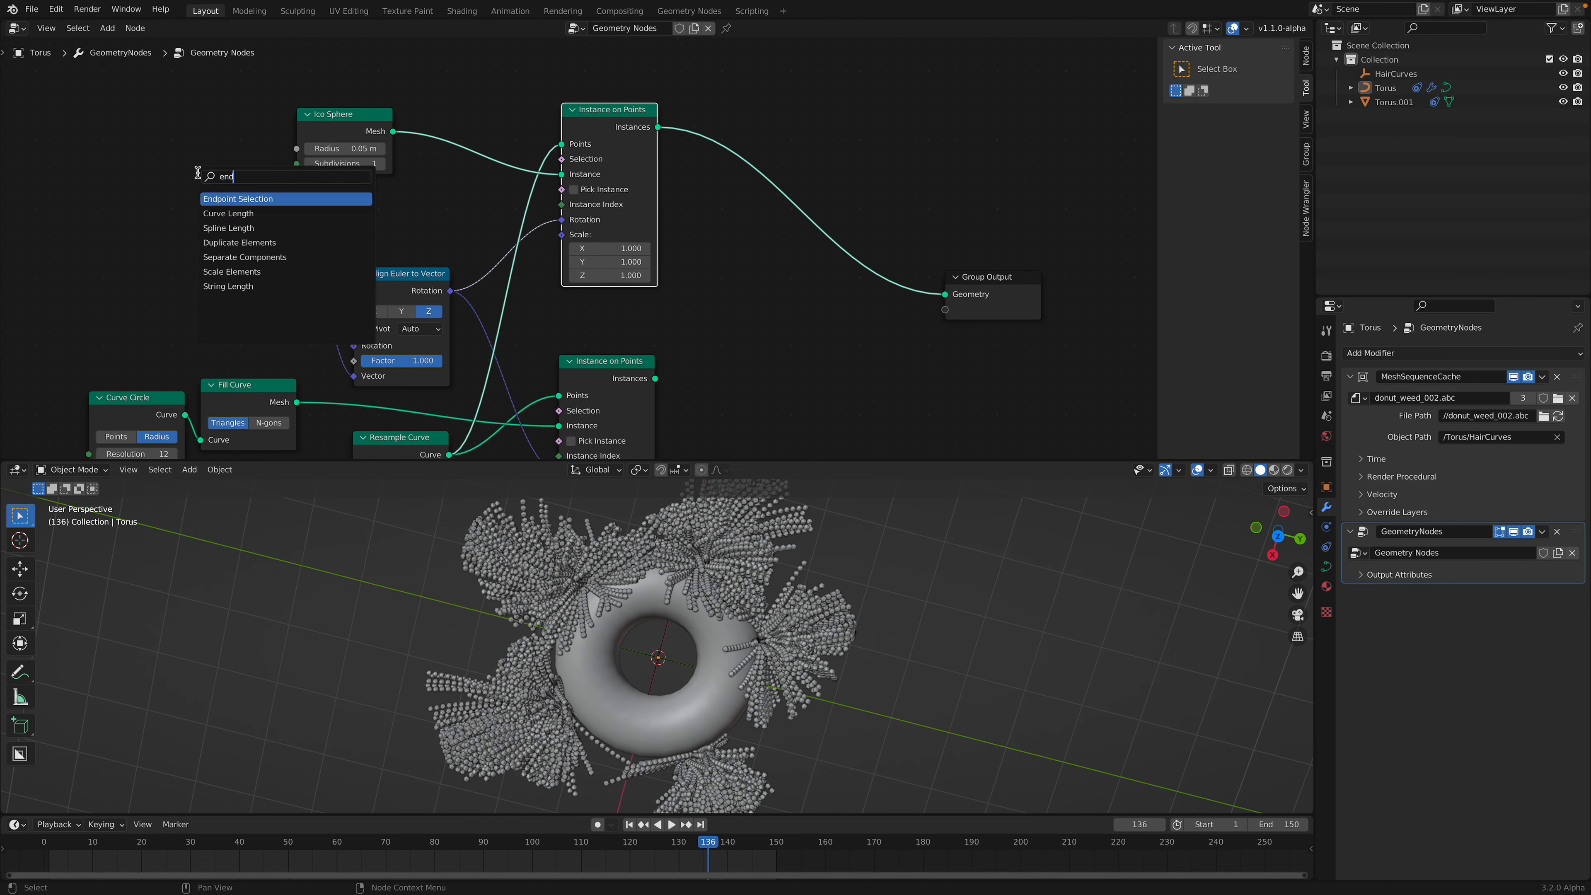
key(Return)
click(179, 184)
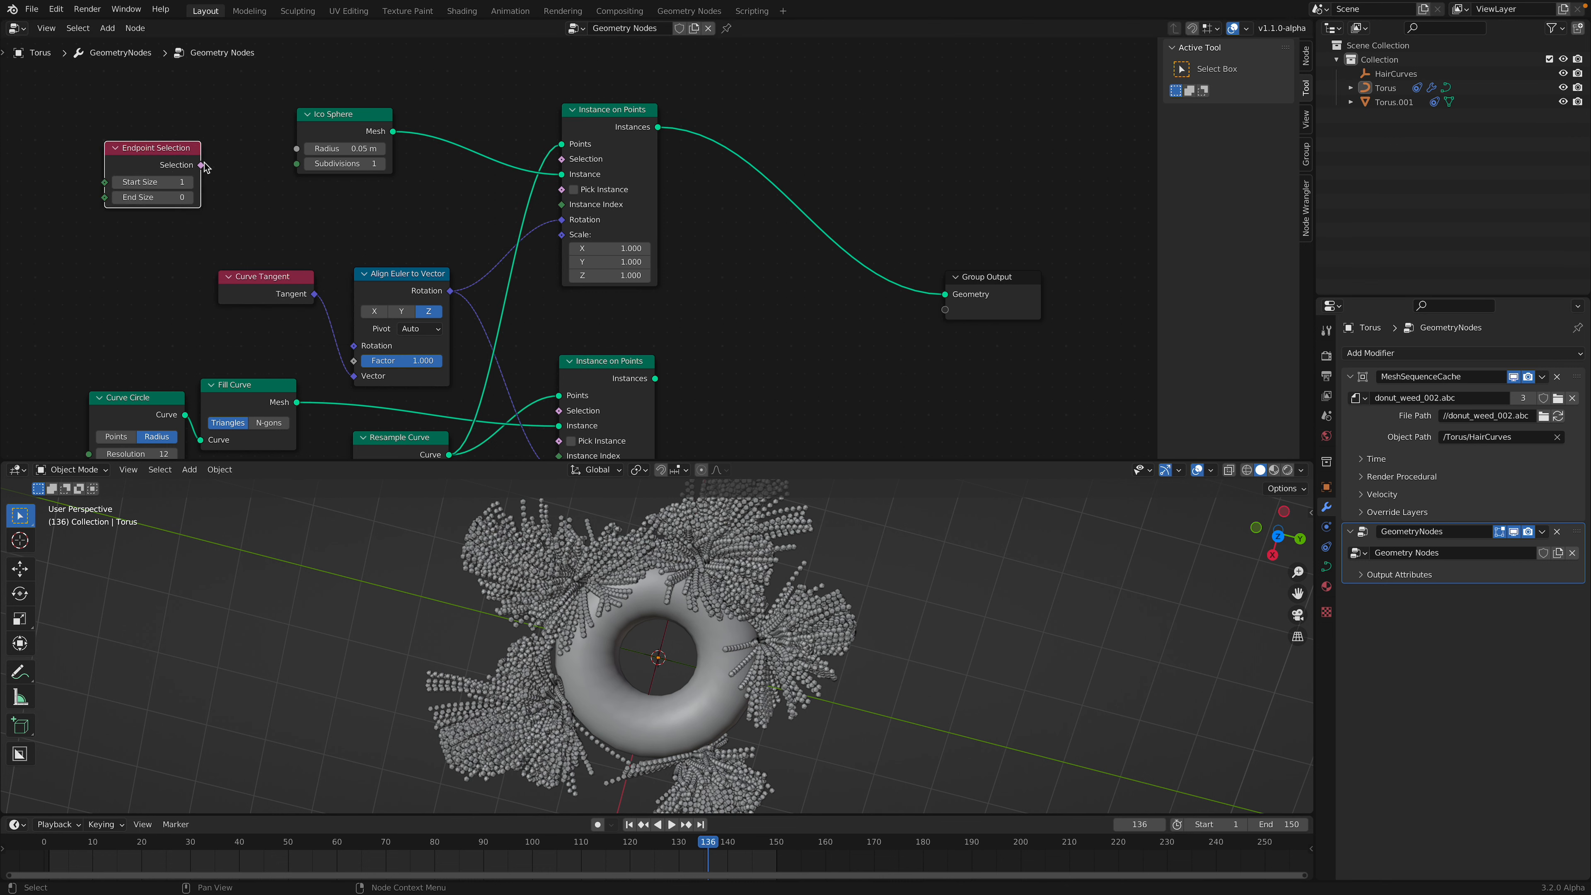
drag(560, 161, 561, 159)
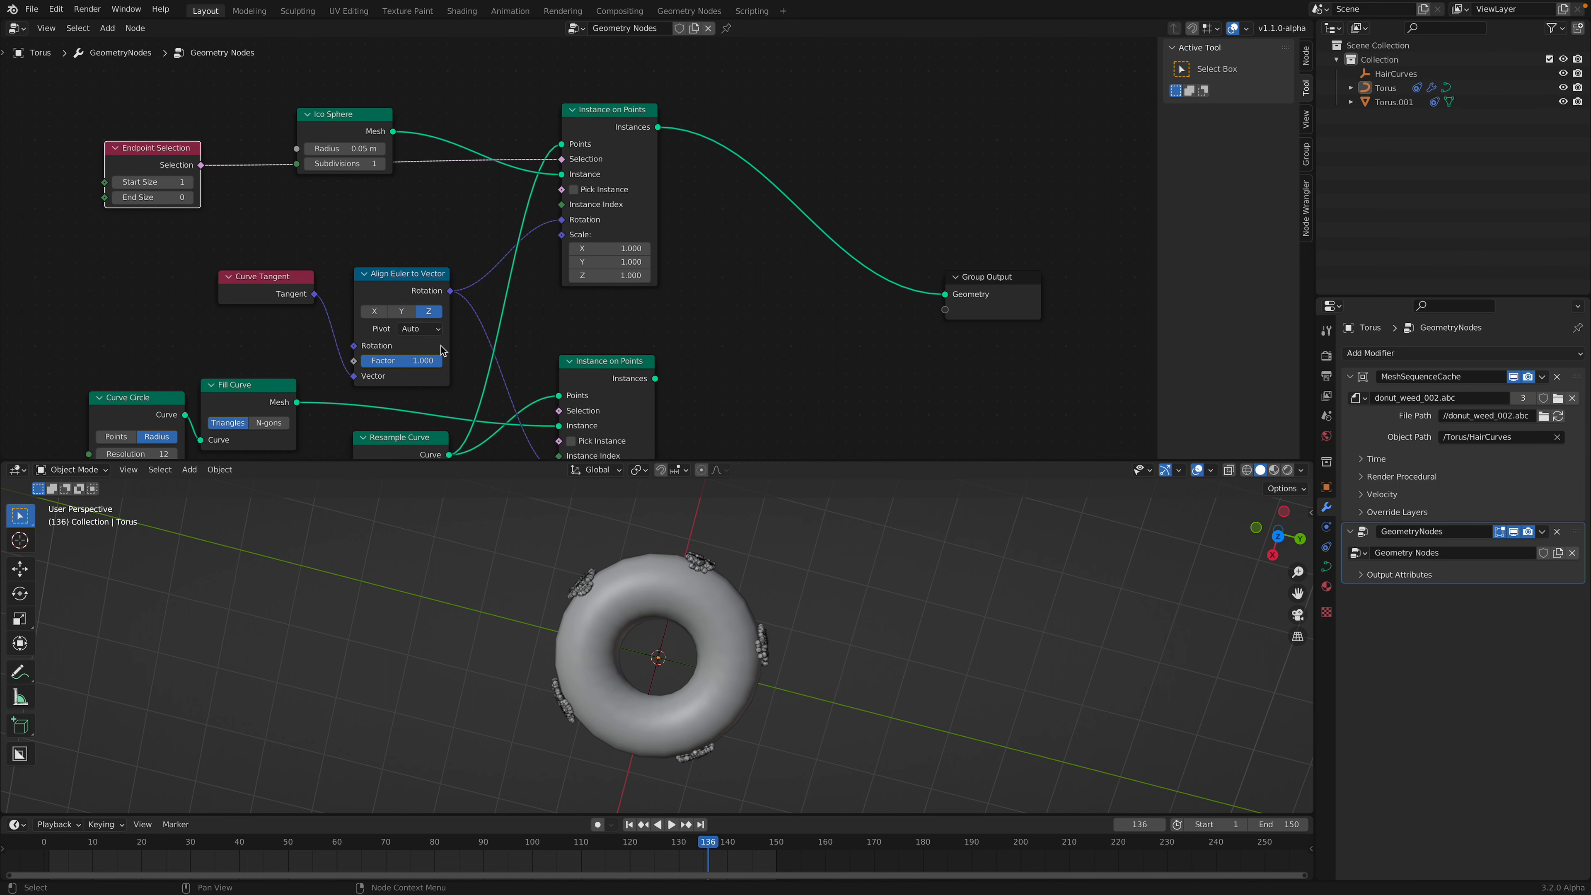
Set the Endpoint Selection's start size to 0 and end size to 1
middle_drag(714, 645, 758, 674)
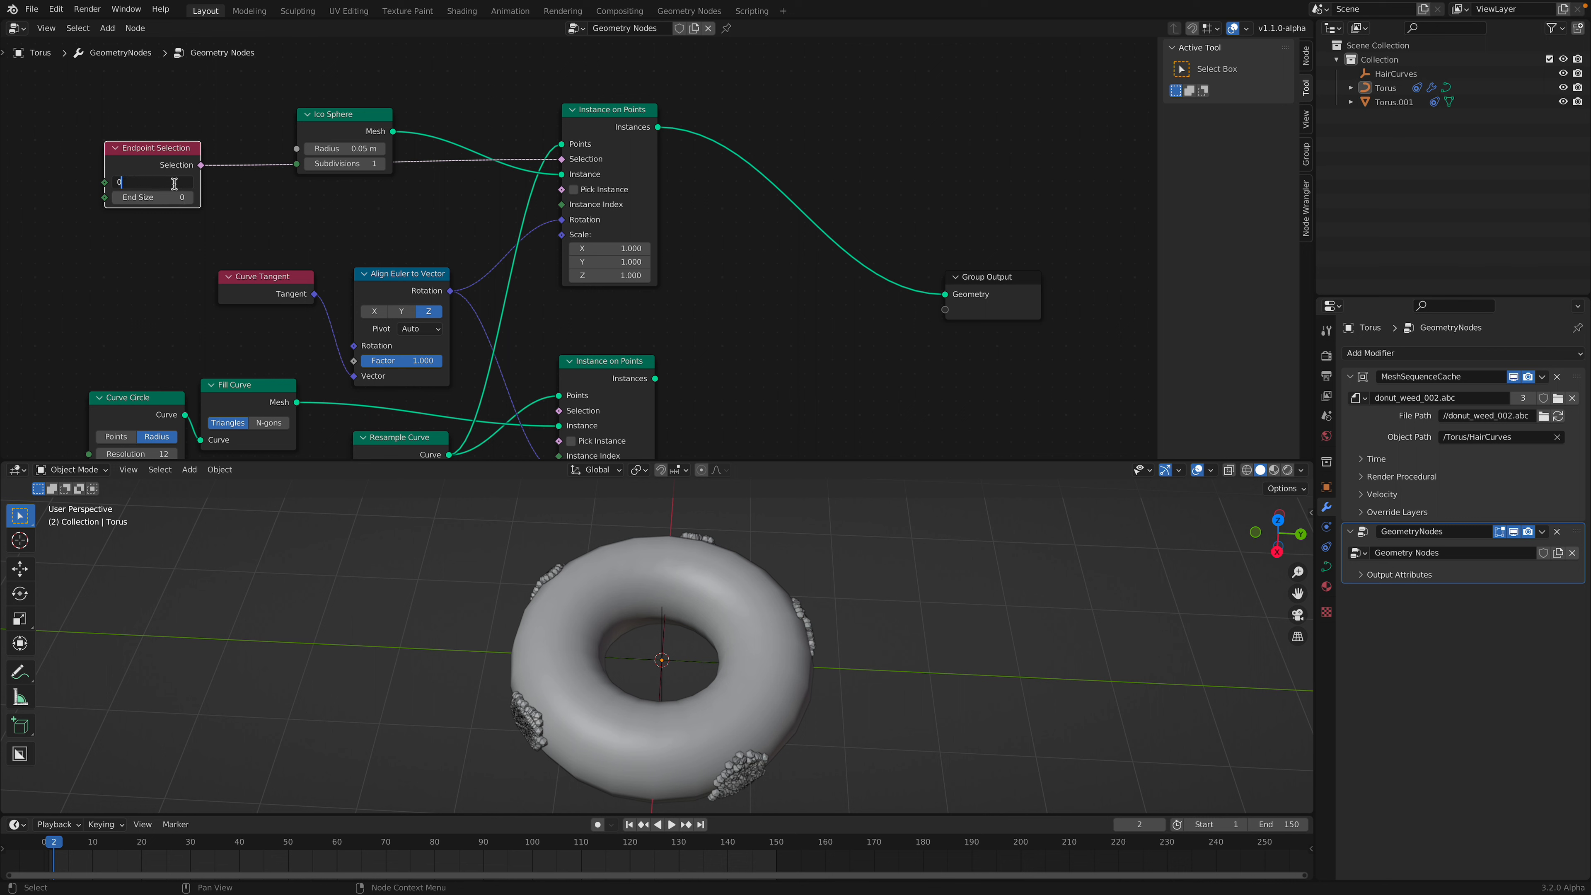
key(Tab)
text(1)
key(Return)
Set the Ico Sphere radius to 0.15 m, and save the file before playing the animation
mouse_move(336, 148)
shift+mouse_down()
mouse_move(381, 148)
mouse_move(359, 148)
shift+mouse_up()
scroll(808, 624, down, 3)
key(ctrl+s)
key(space)
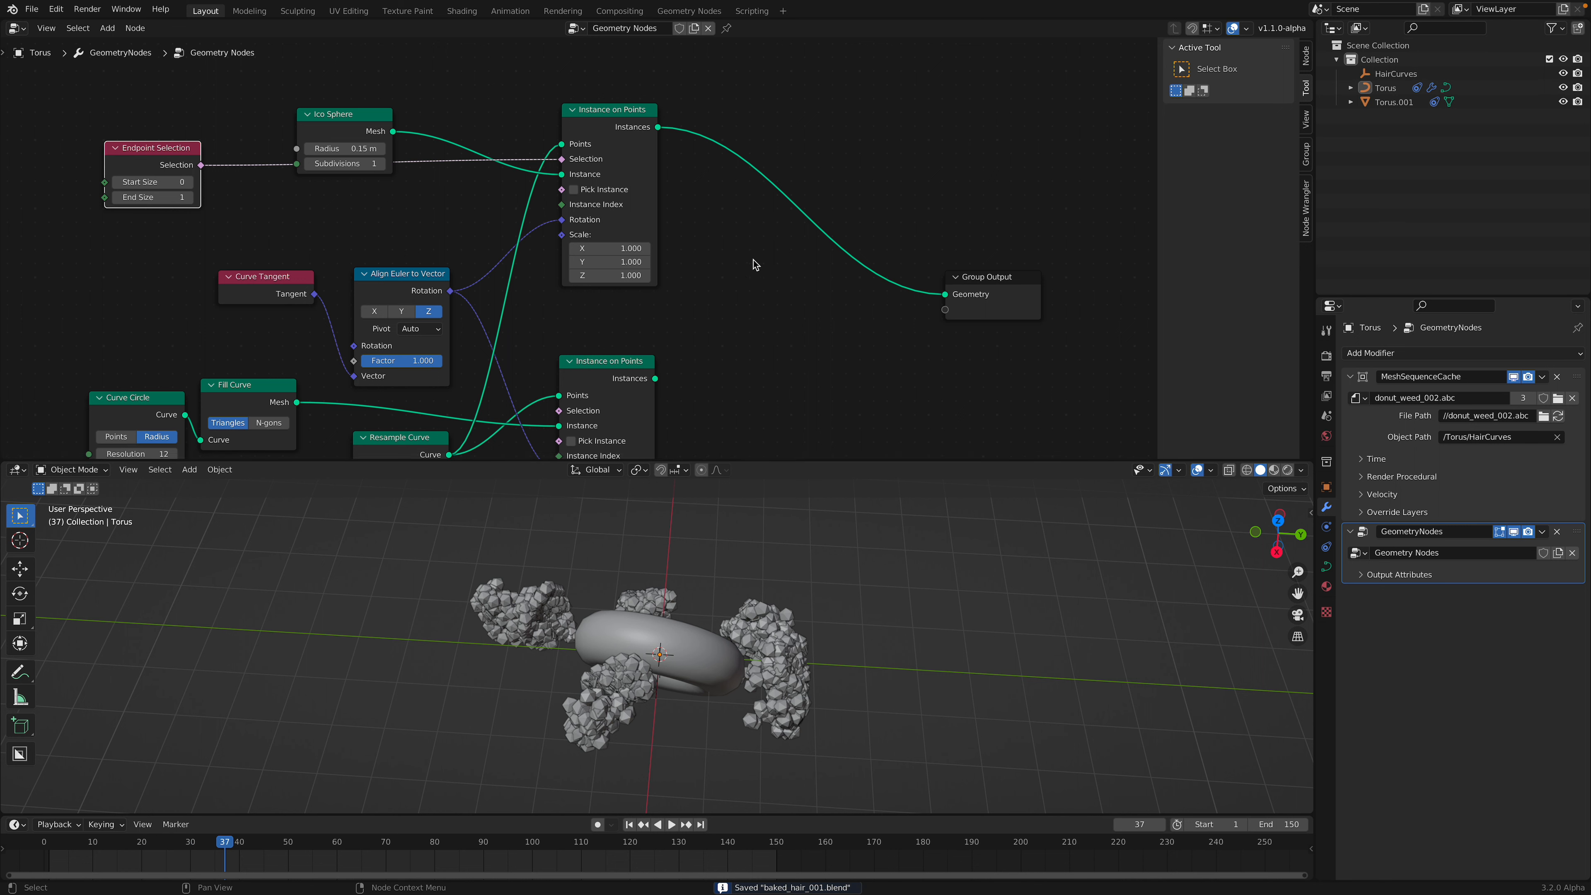
Insert a Join Geometry node before Group Output and connect the disc Instance on Points to it as well
middle_drag(757, 273, 744, 246)
key(shift+a)
text(sjoi)
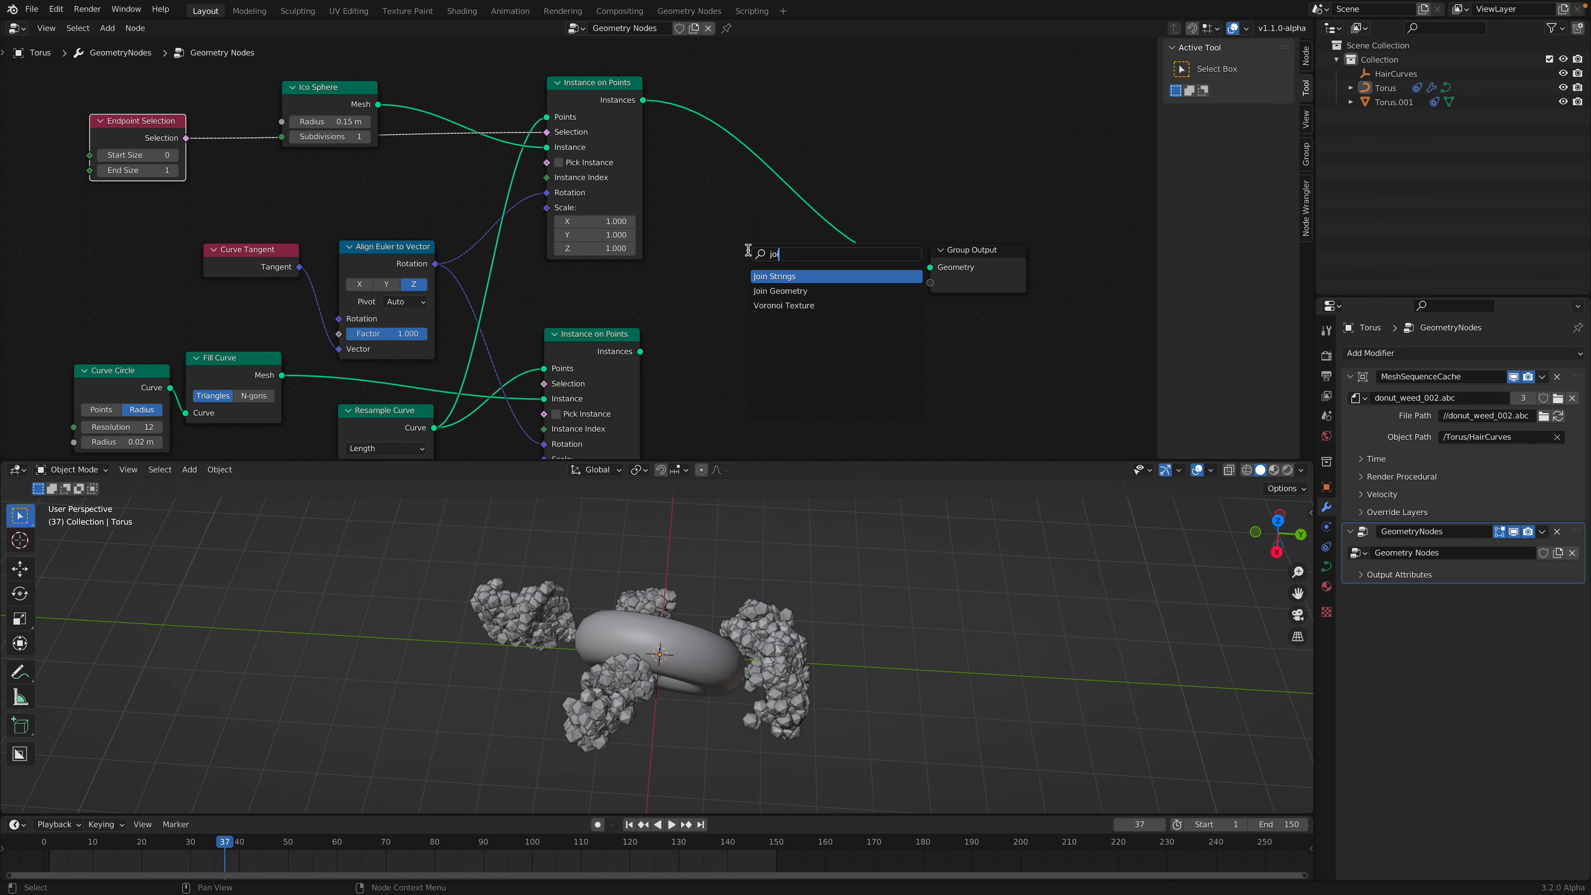
key(Down)
key(Return)
click(779, 201)
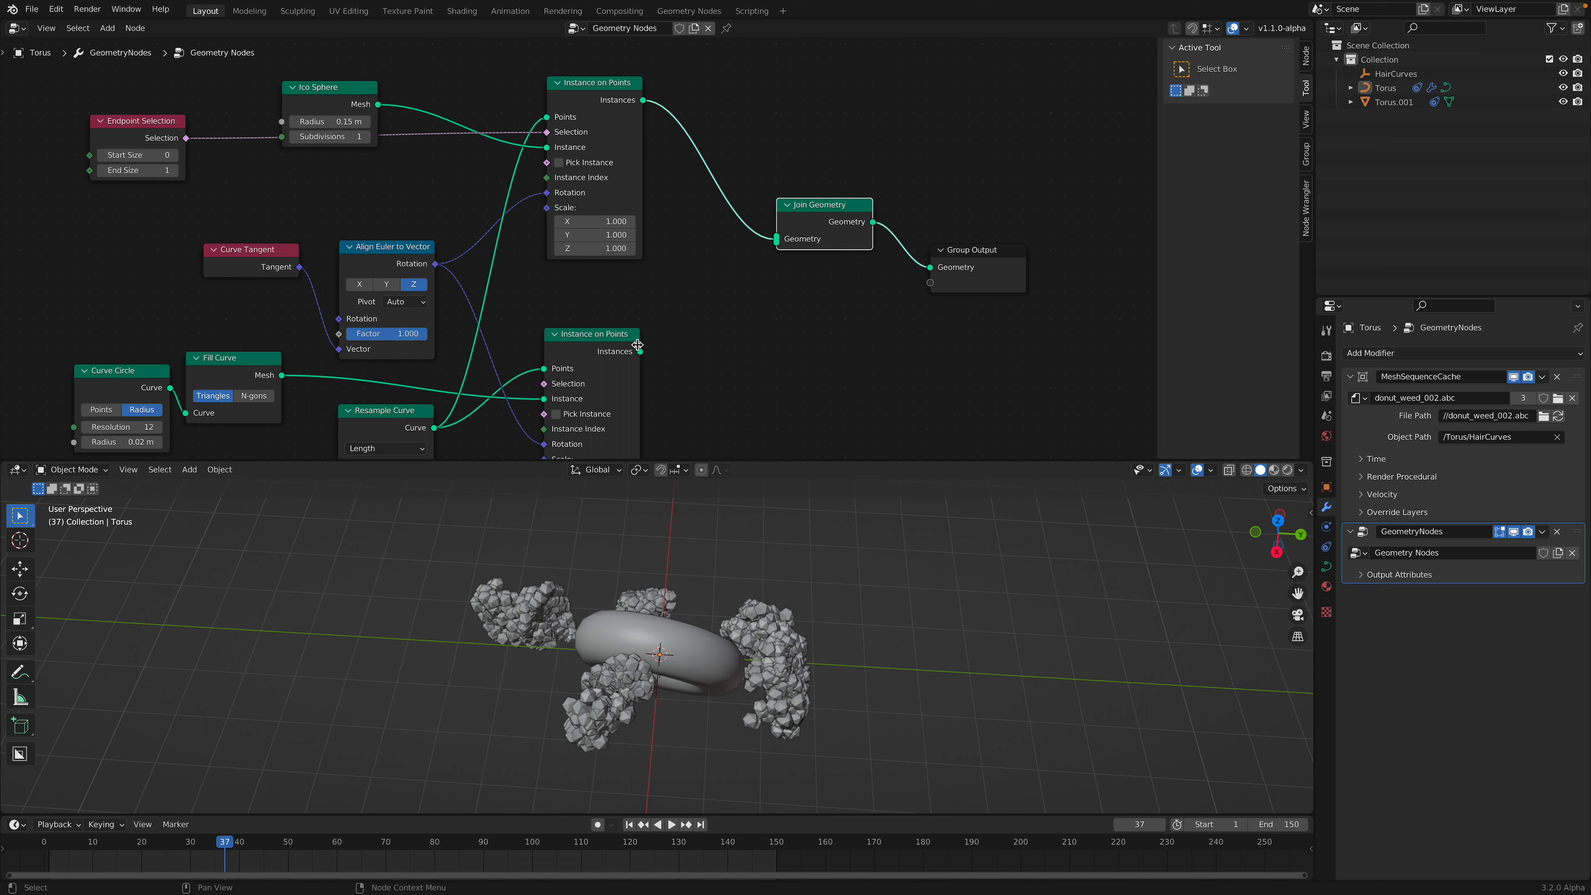
drag(638, 345, 775, 273)
Play the animation briefly to check the joined discs and tip spheres on the torus
middle_drag(828, 652, 843, 693)
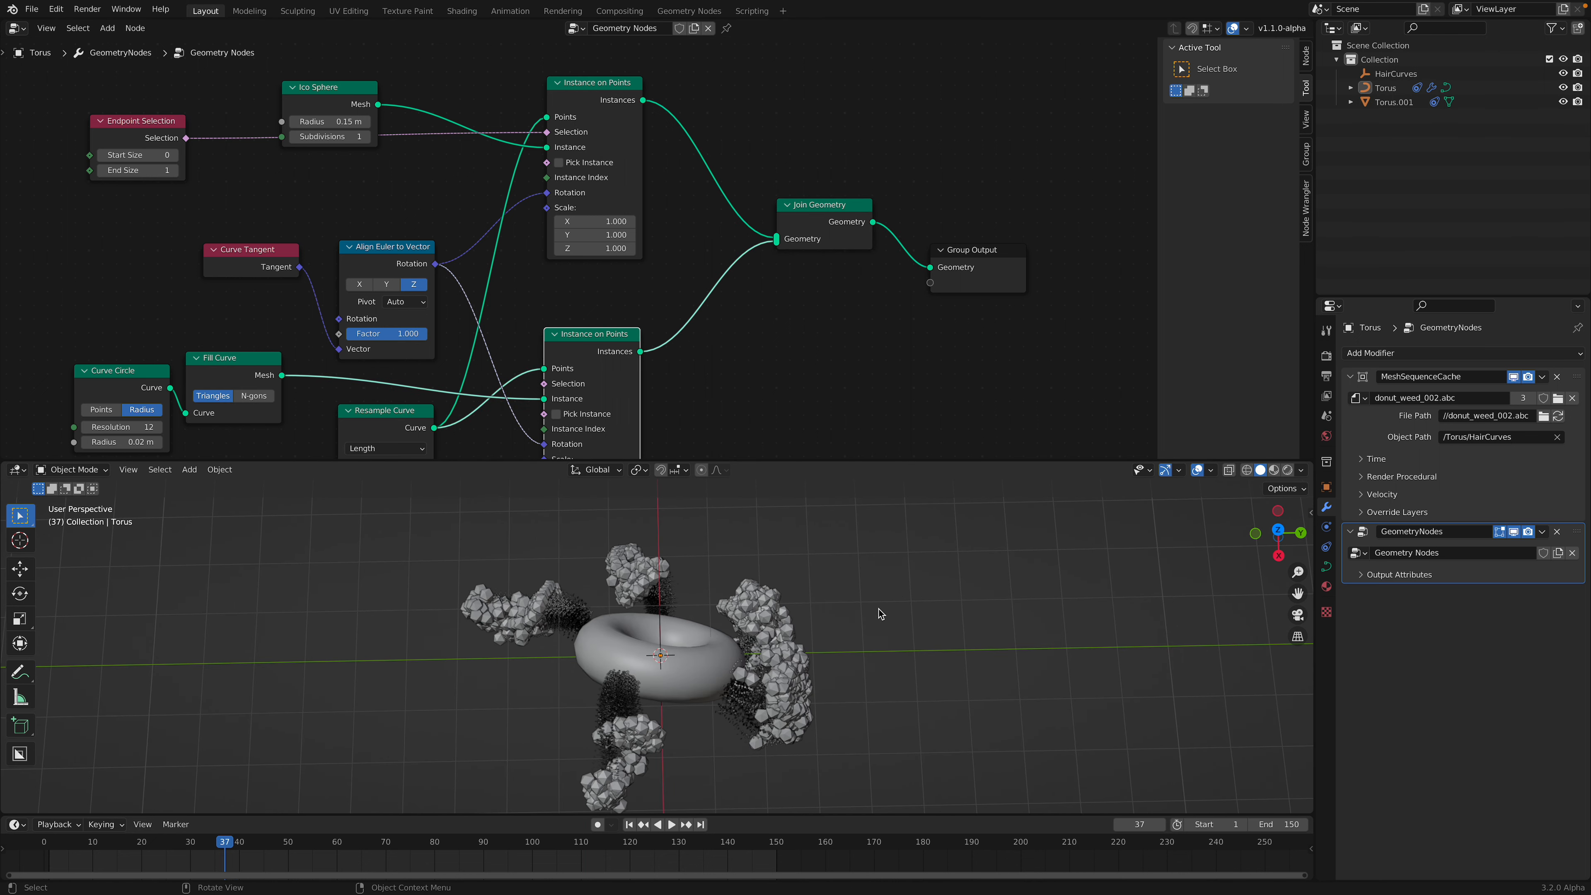
scroll(879, 607, up, 2)
middle_drag(879, 608, 879, 649)
key(space)
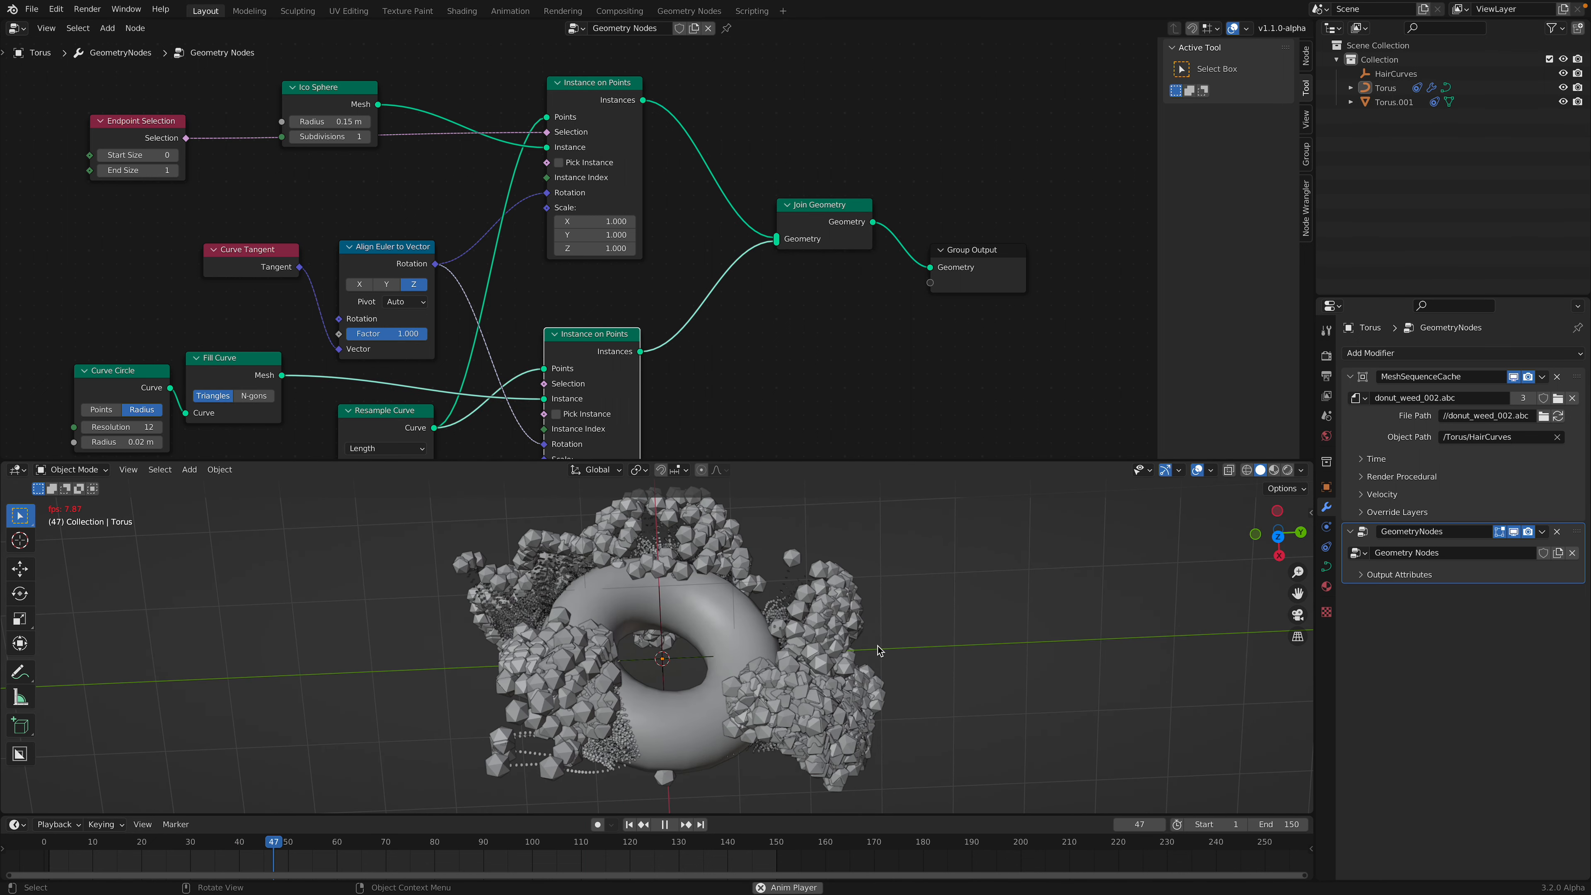
key(space)
Set the Ico Sphere radius to 0.07 m and play the animation to inspect the smaller tip spheres
middle_drag(150, 172, 192, 192)
click(365, 141)
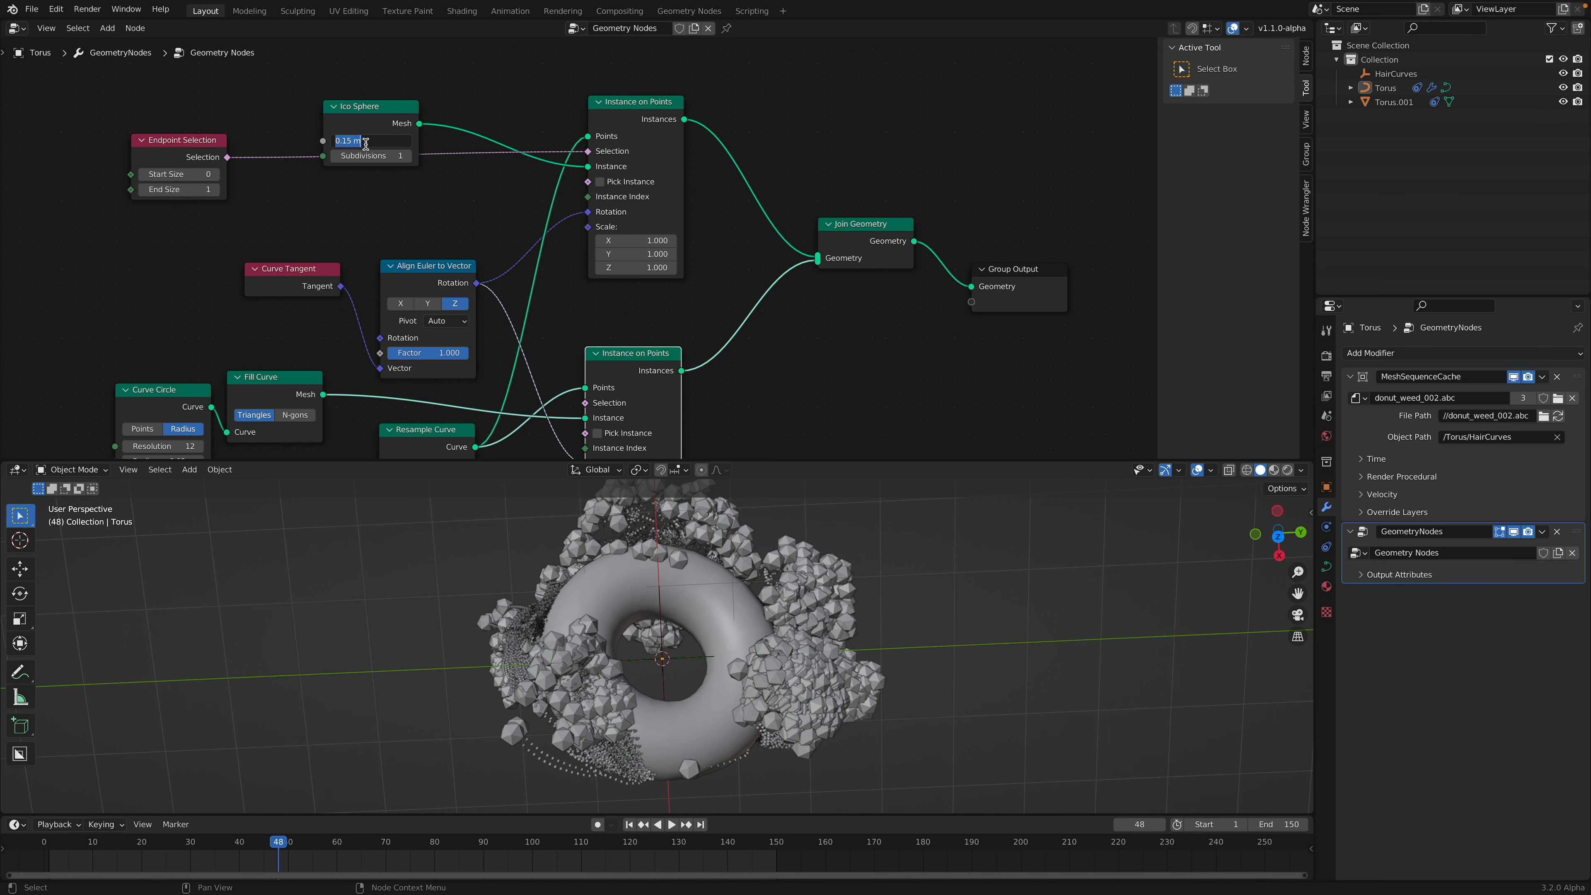
key(Return)
middle_drag(595, 652, 587, 707)
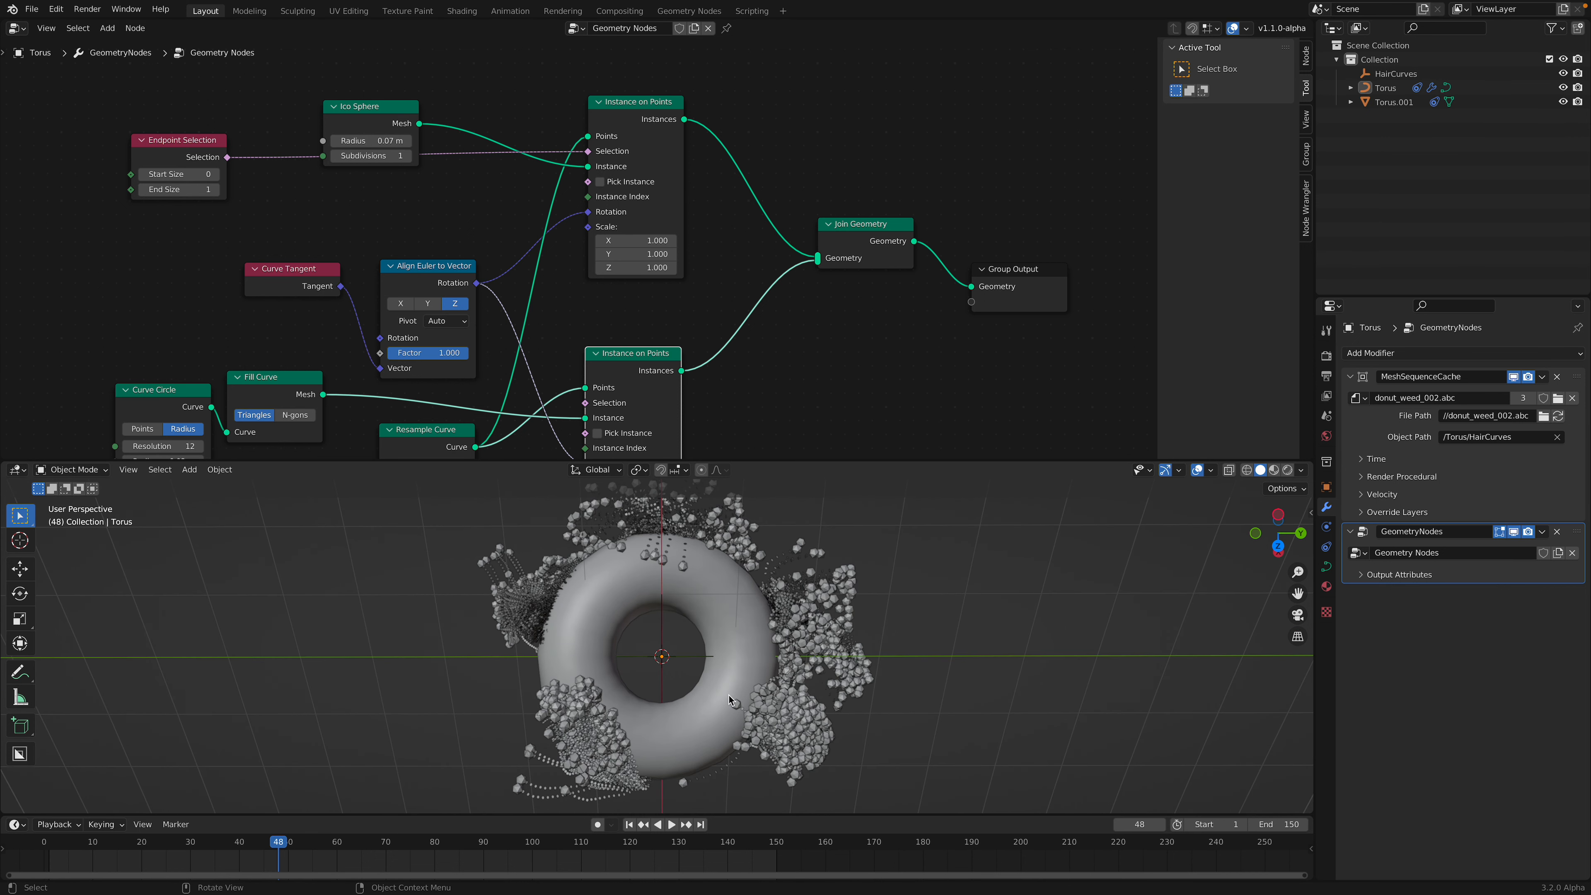
key(space)
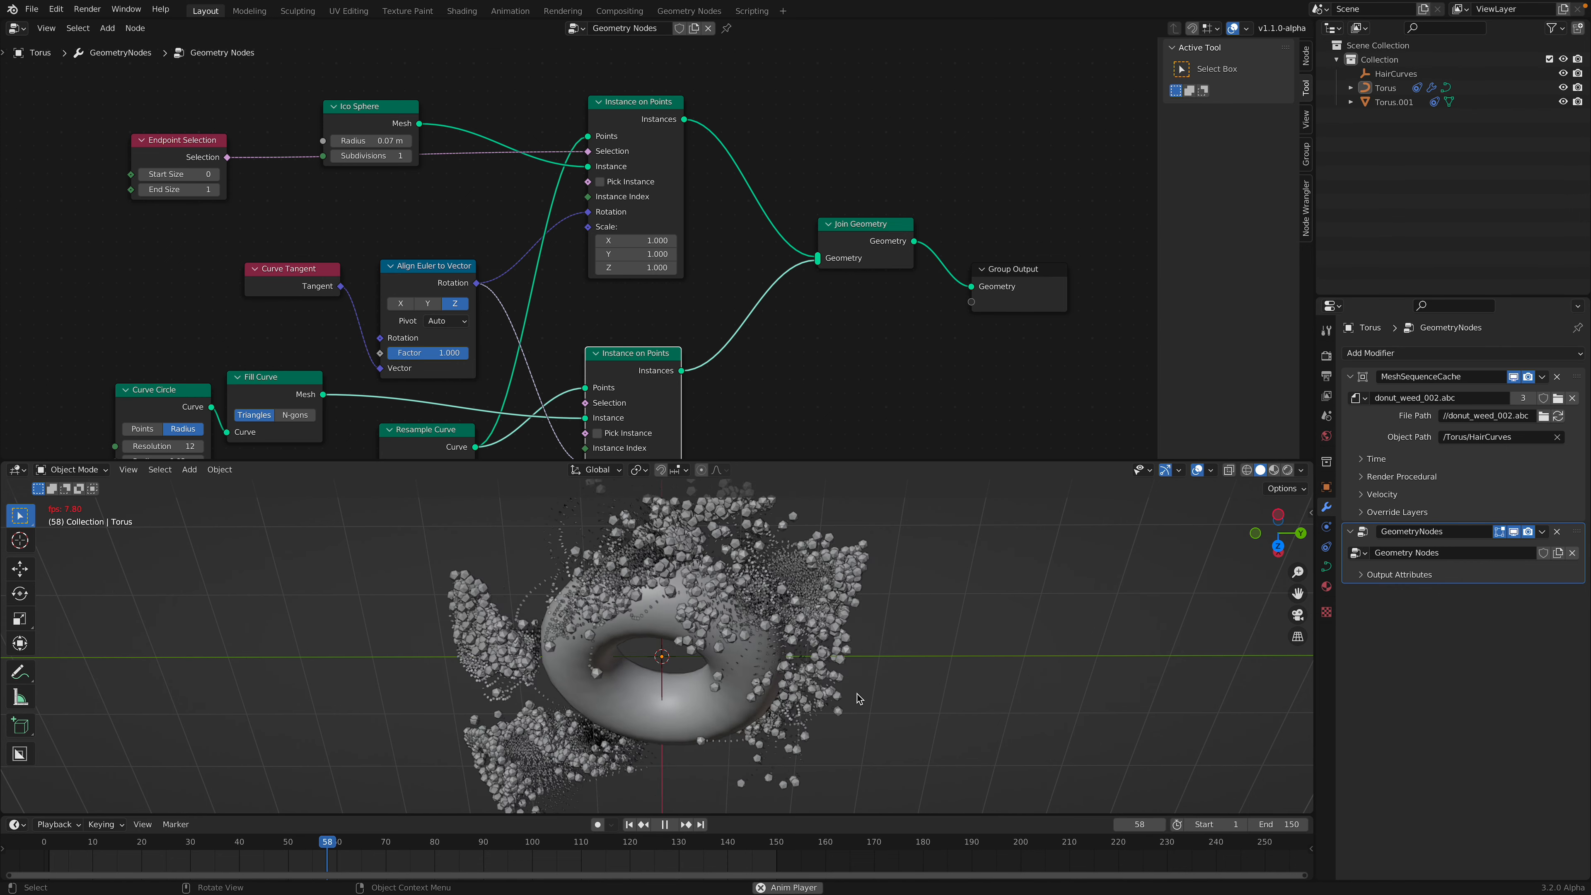
middle_drag(822, 614, 803, 690)
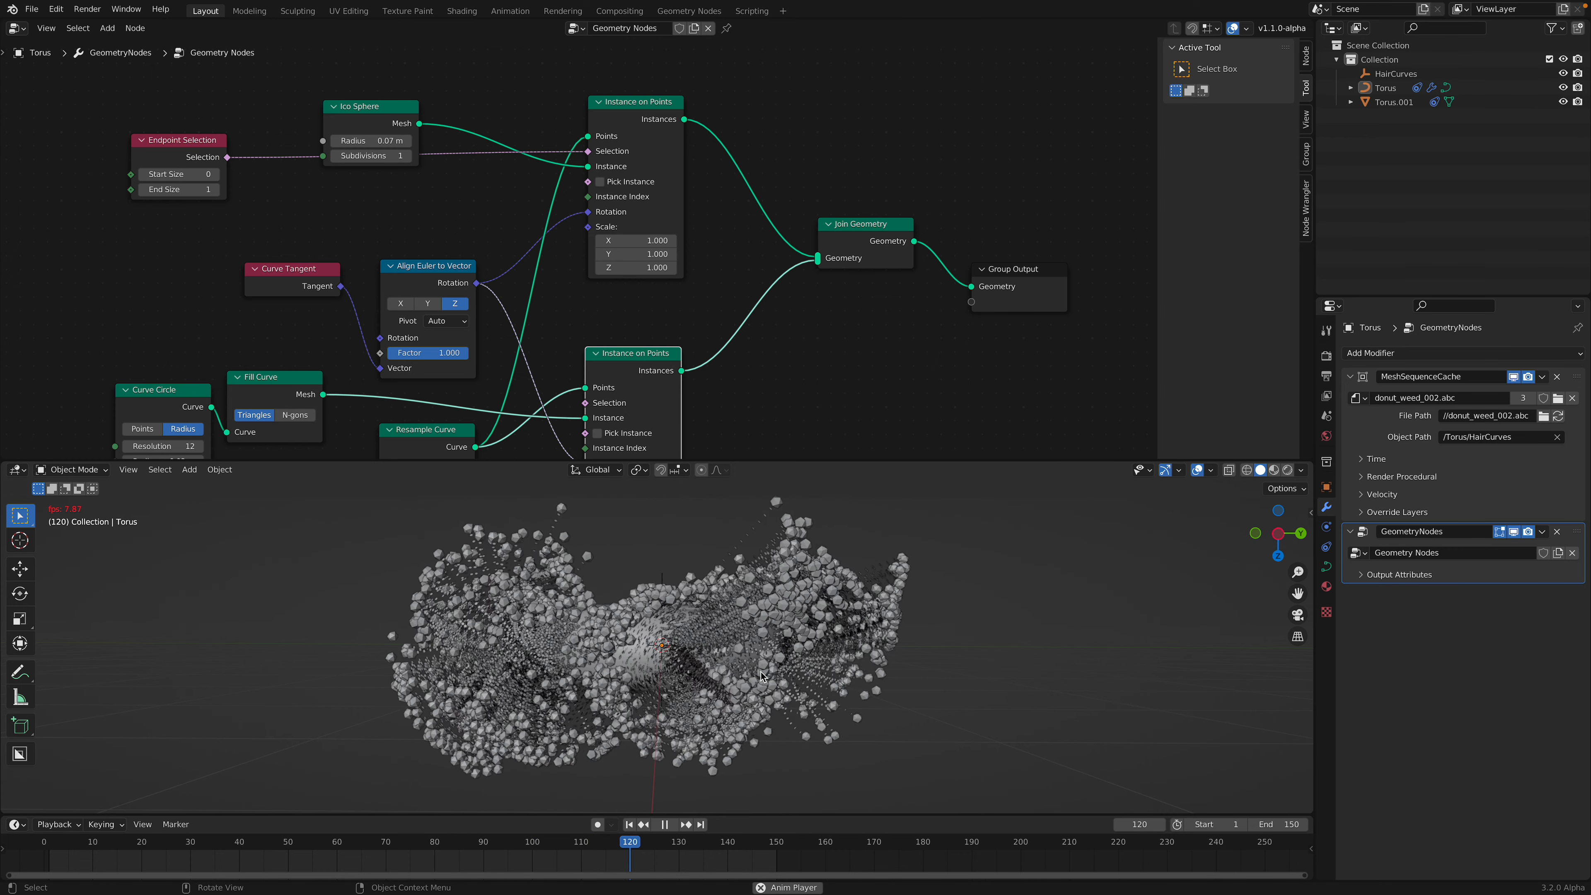
mouse_move(761, 672)
middle_down()
mouse_move(718, 668)
mouse_move(762, 672)
middle_up()
Save the file and stop the animation at frame 131
key(ctrl+s)
click(714, 843)
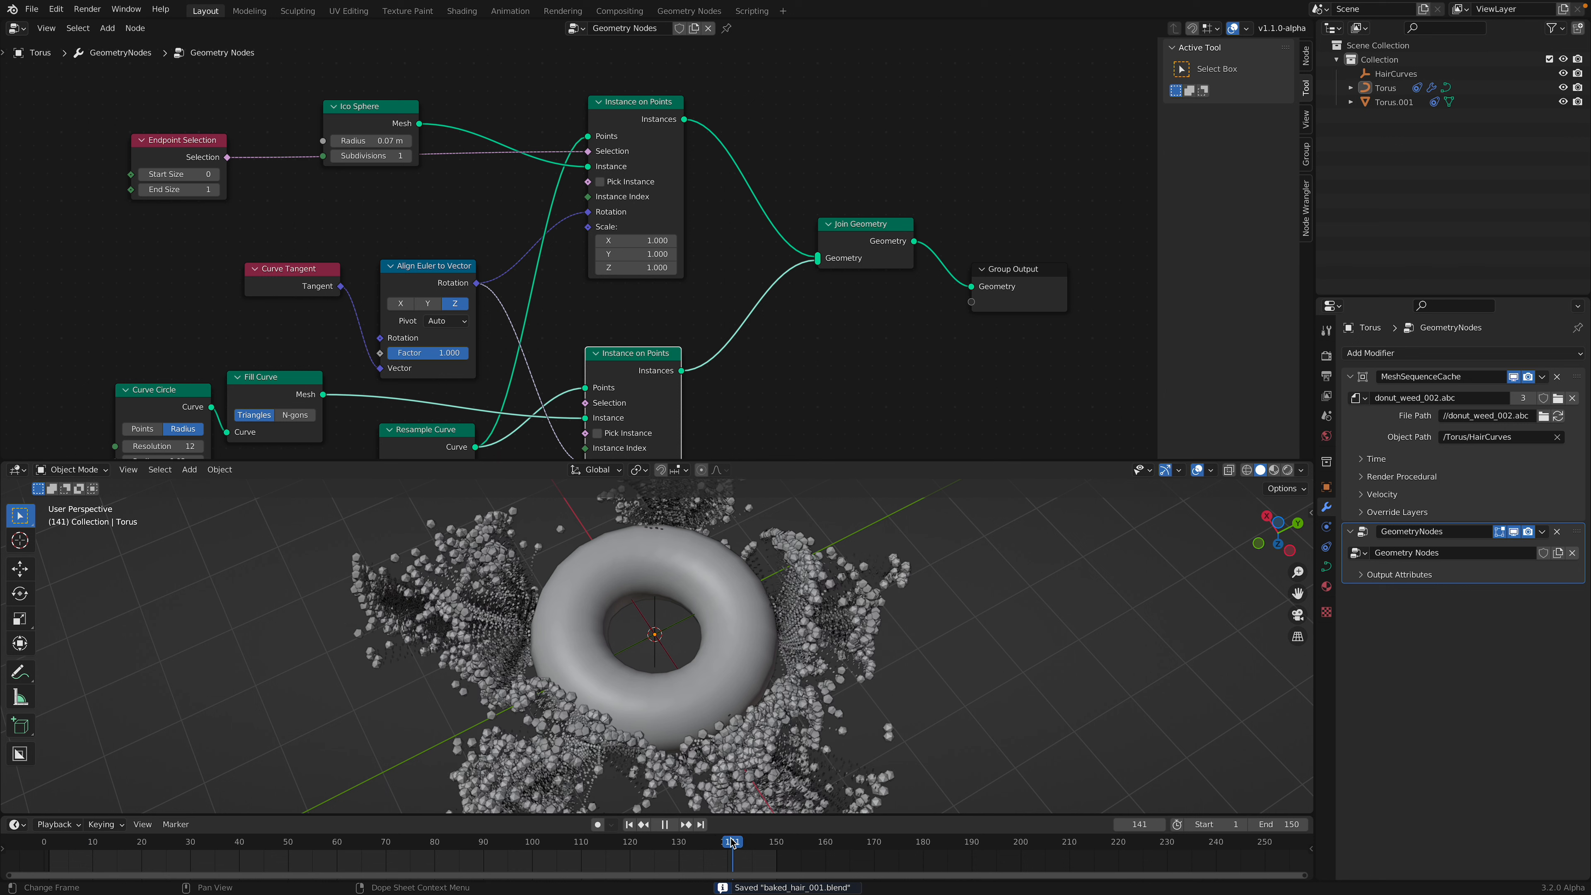
key(space)
drag(712, 842, 685, 841)
Enlarge the 3D viewport by reducing the height of the node editor area
middle_drag(731, 658, 735, 612)
shift+middle_drag(736, 612, 748, 569)
scroll(748, 568, down, 2)
drag(800, 461, 785, 348)
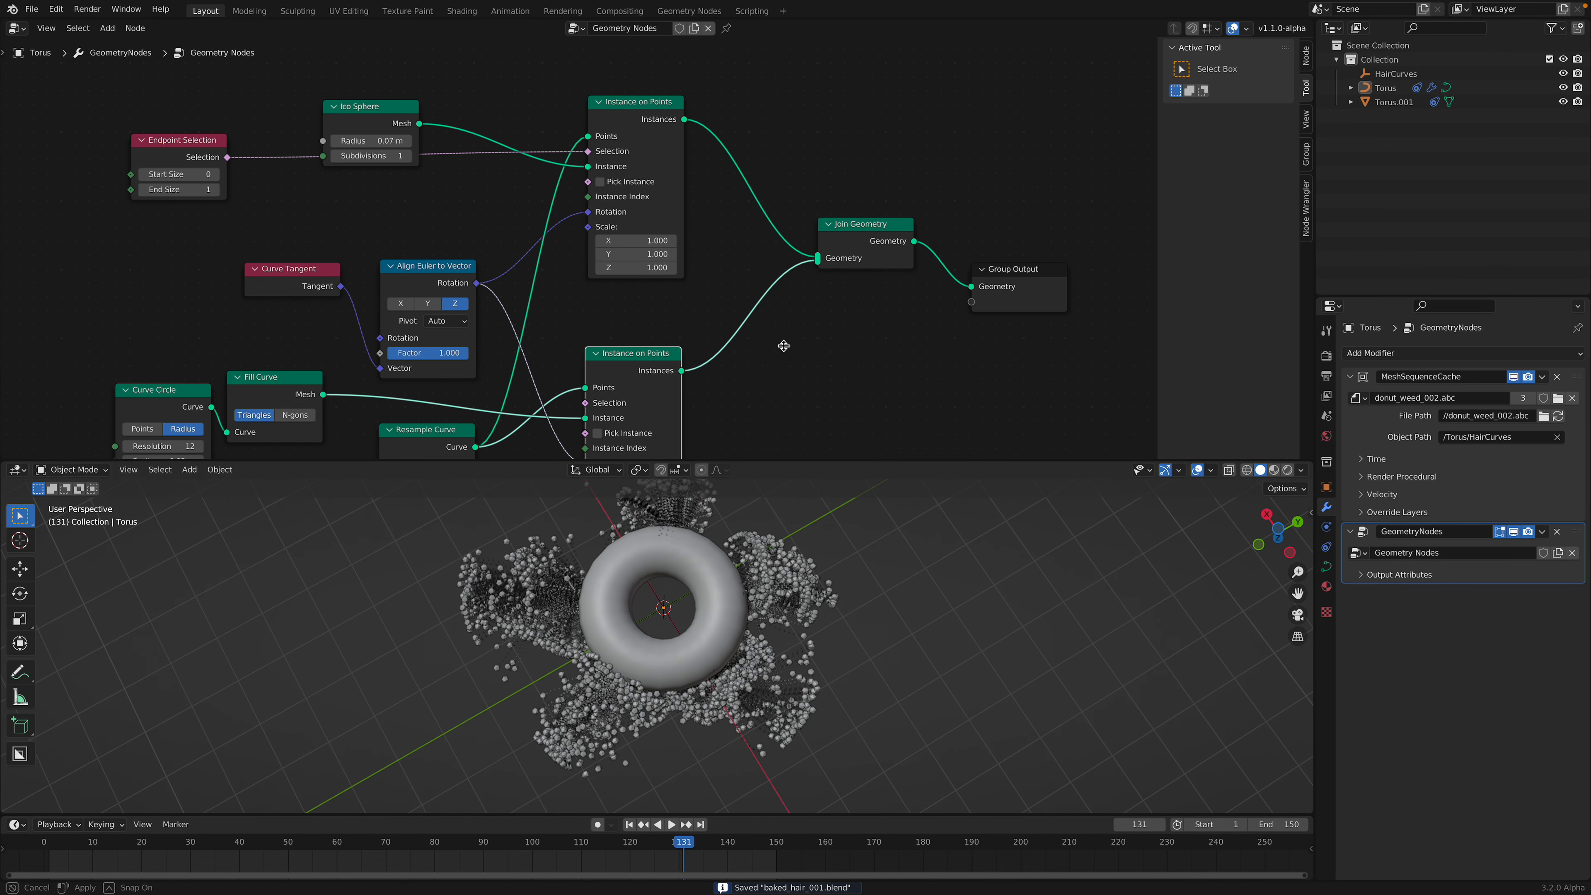
scroll(646, 545, up, 1)
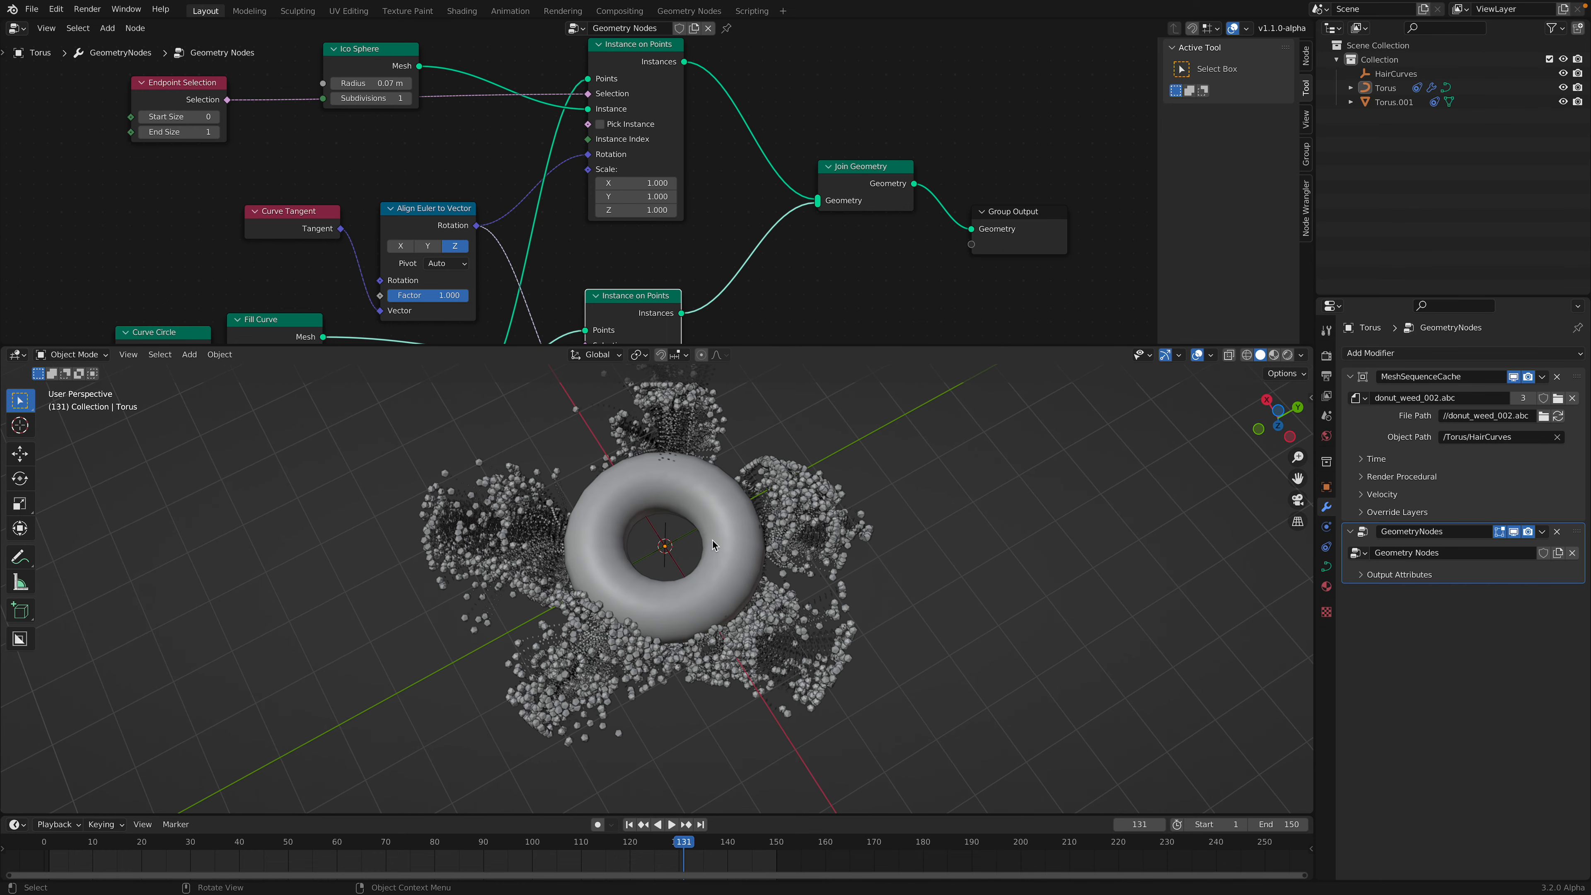
middle_drag(632, 590, 731, 479)
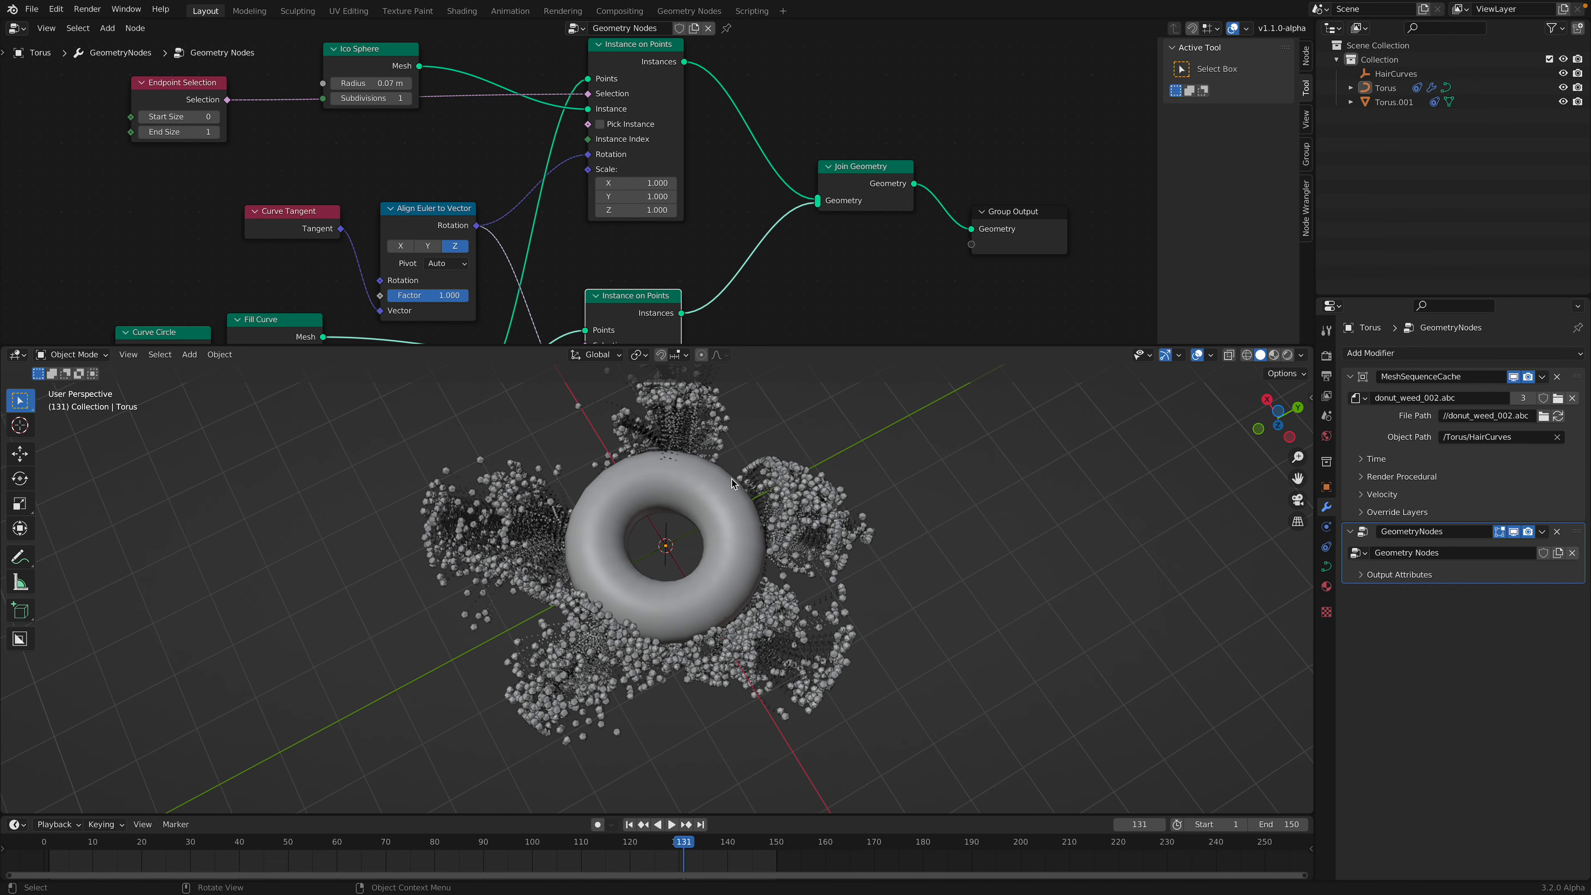
Select the Torus.001 mesh, save the file and create a new geometry node tree on it
click(728, 481)
key(ctrl+s)
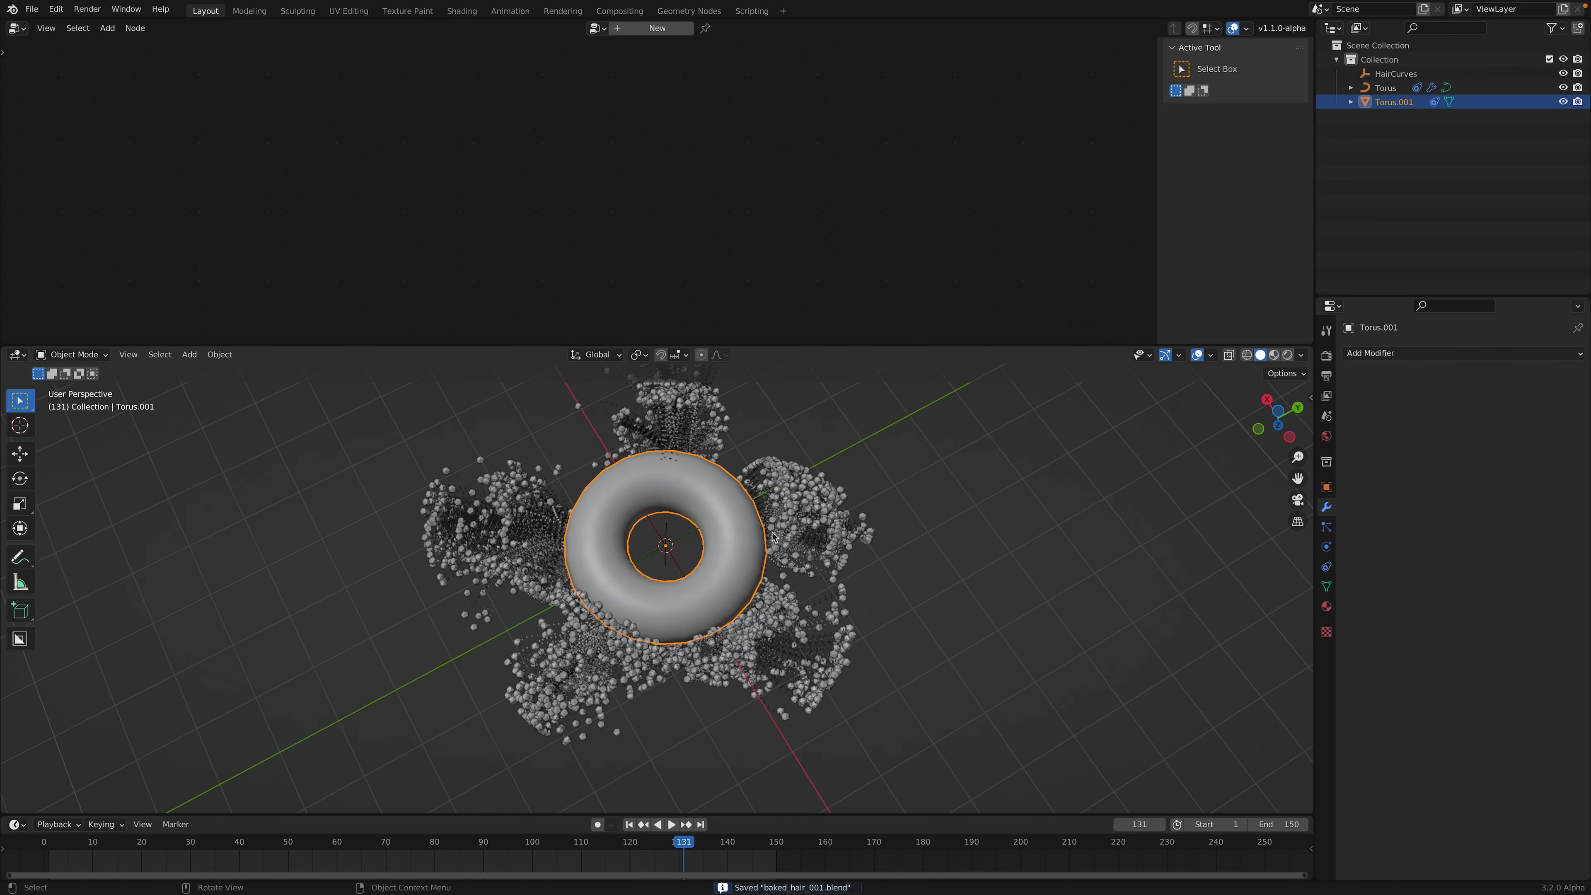
middle_drag(776, 537, 711, 577)
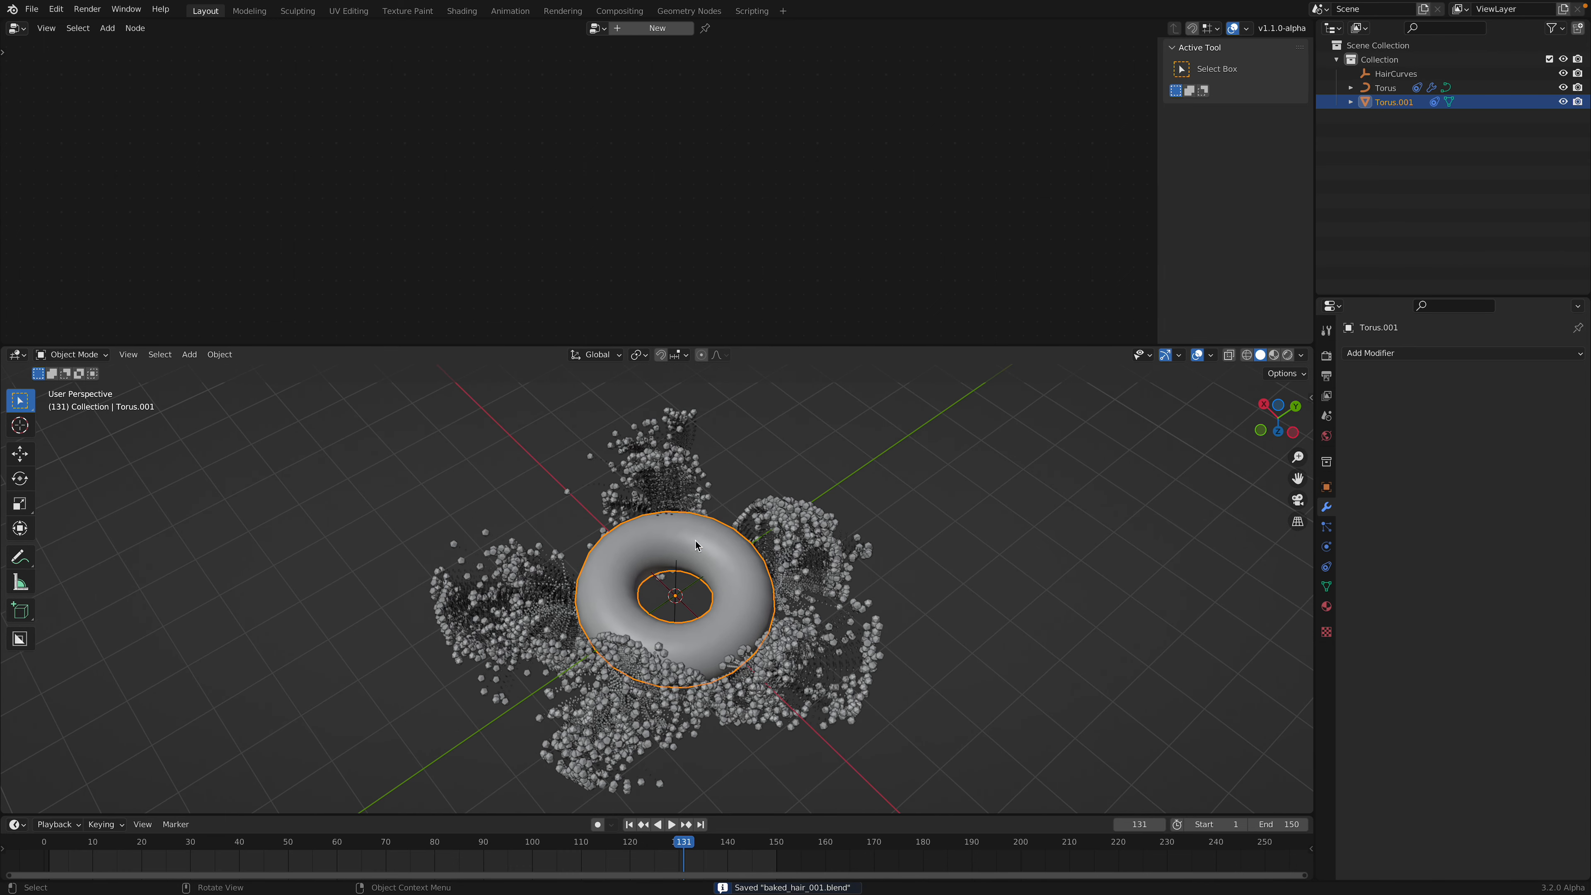
middle_drag(778, 474, 773, 483)
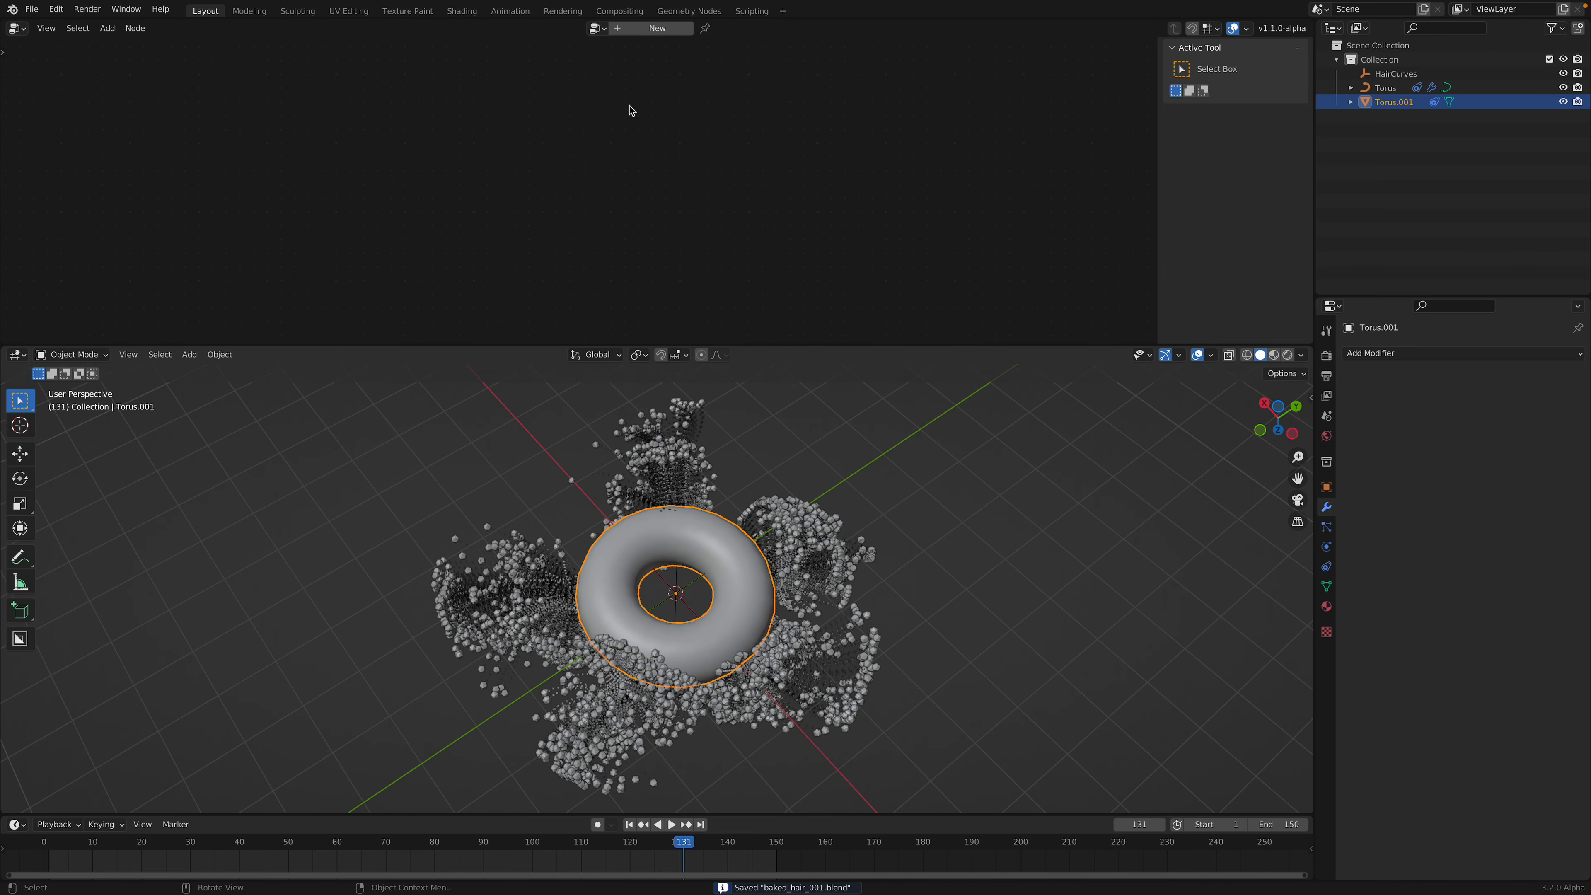
click(647, 29)
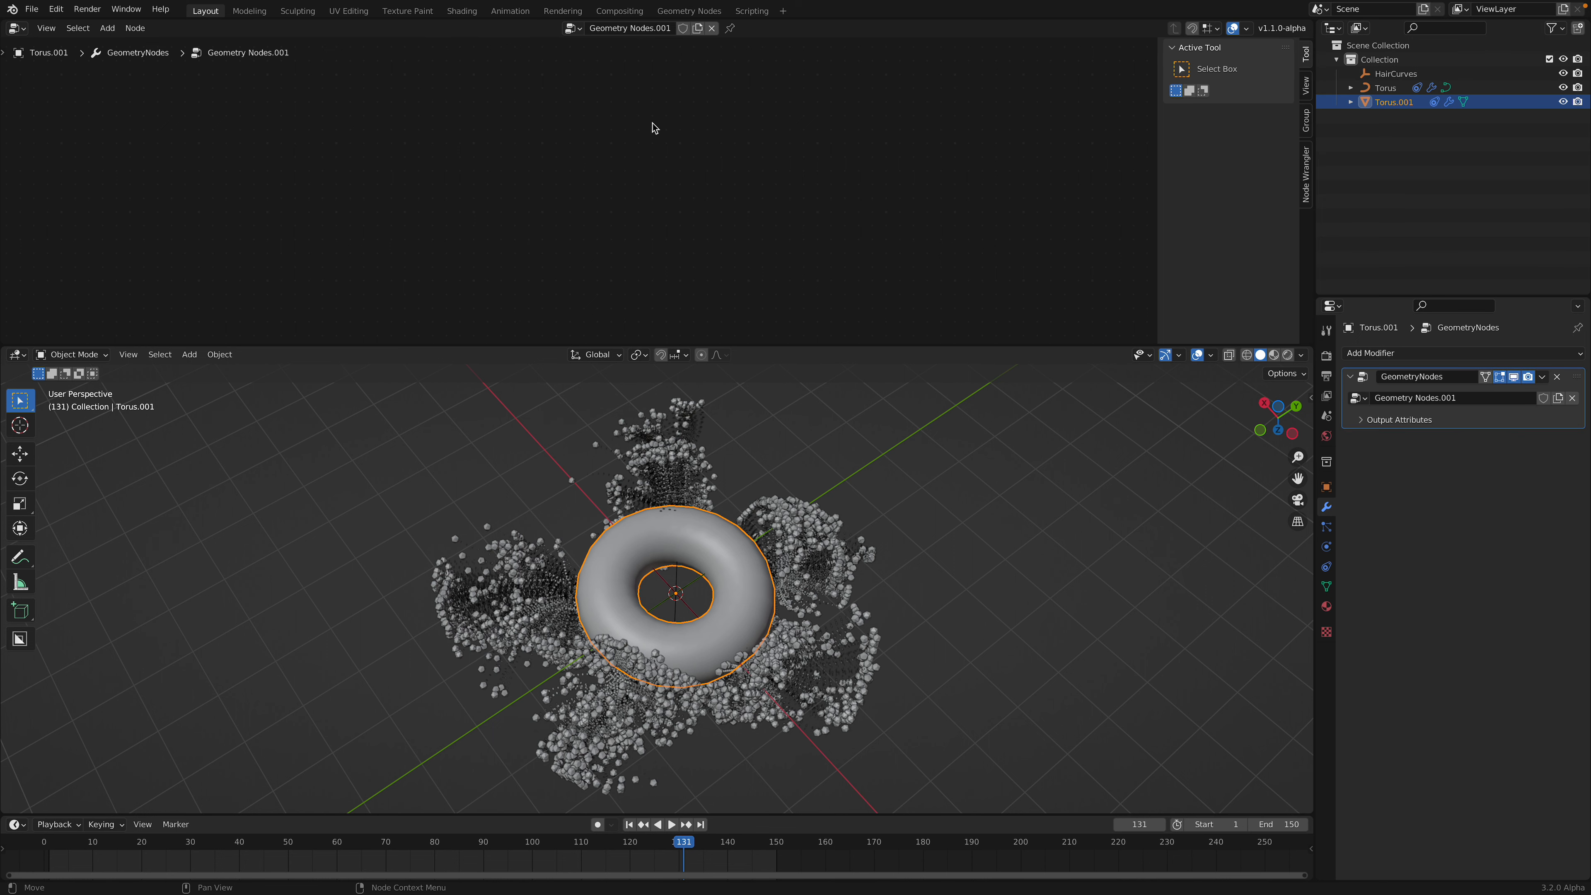
Add a Musgrave Texture node below the Group Input in the Torus.001 node tree
middle_drag(815, 210, 788, 303)
scroll(676, 373, up, 1)
scroll(568, 280, up, 6)
middle_drag(593, 231, 637, 160)
scroll(619, 189, up, 4)
middle_drag(618, 191, 633, 151)
scroll(611, 163, up, 1)
key(shift+a)
click(589, 165)
text(mus)
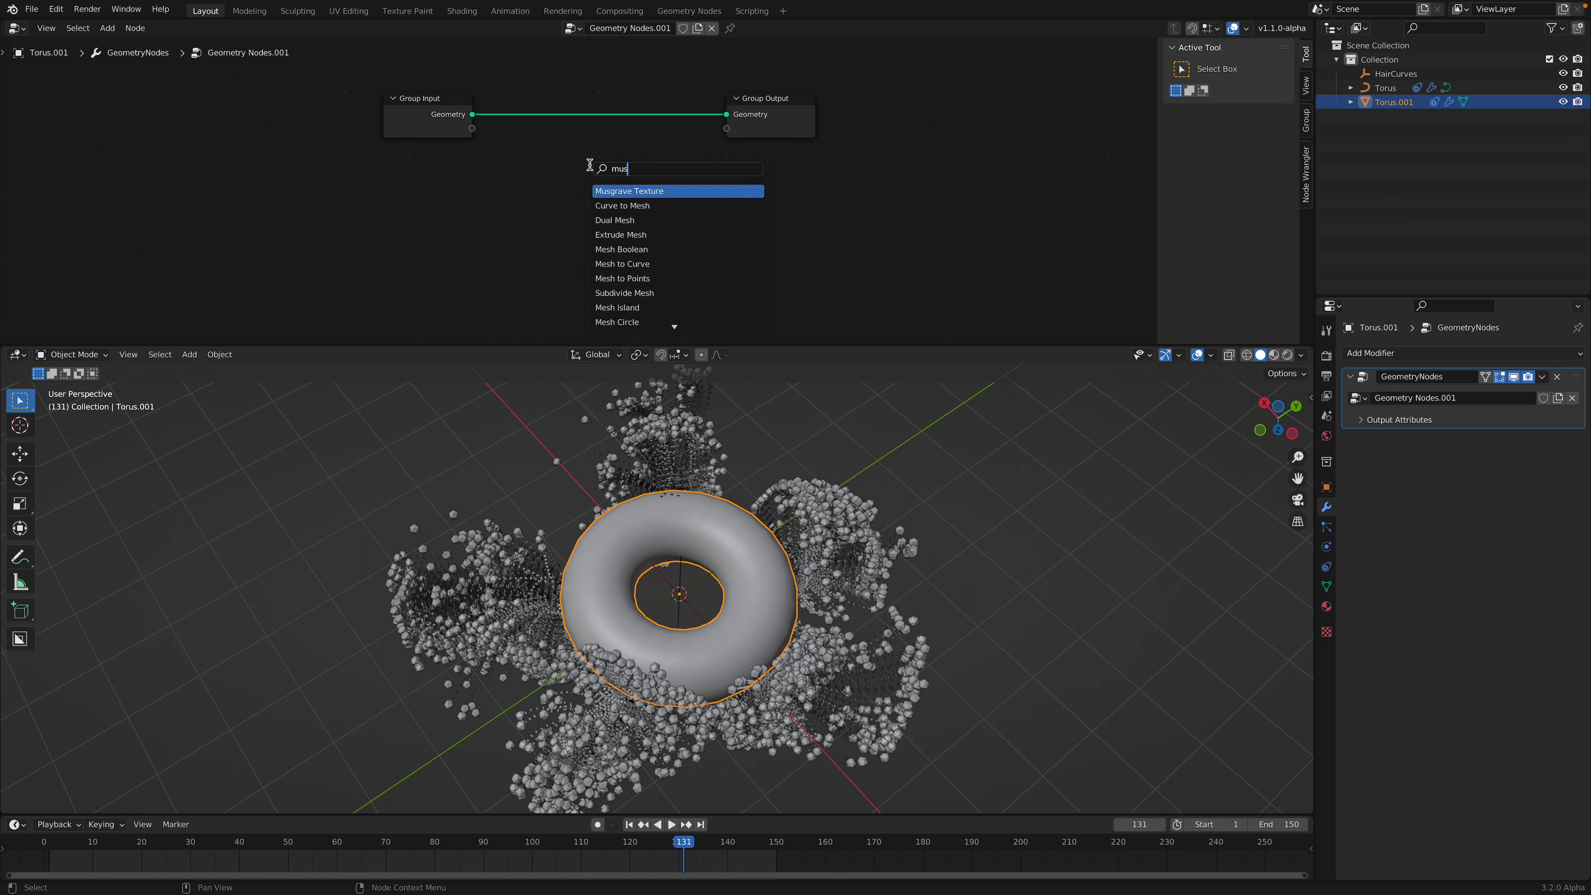
key(Return)
click(455, 164)
Insert a Set Position node between Group Input and Group Output, and spread the nodes apart to make room
key(shift+a)
click(631, 178)
text(set pos)
key(Return)
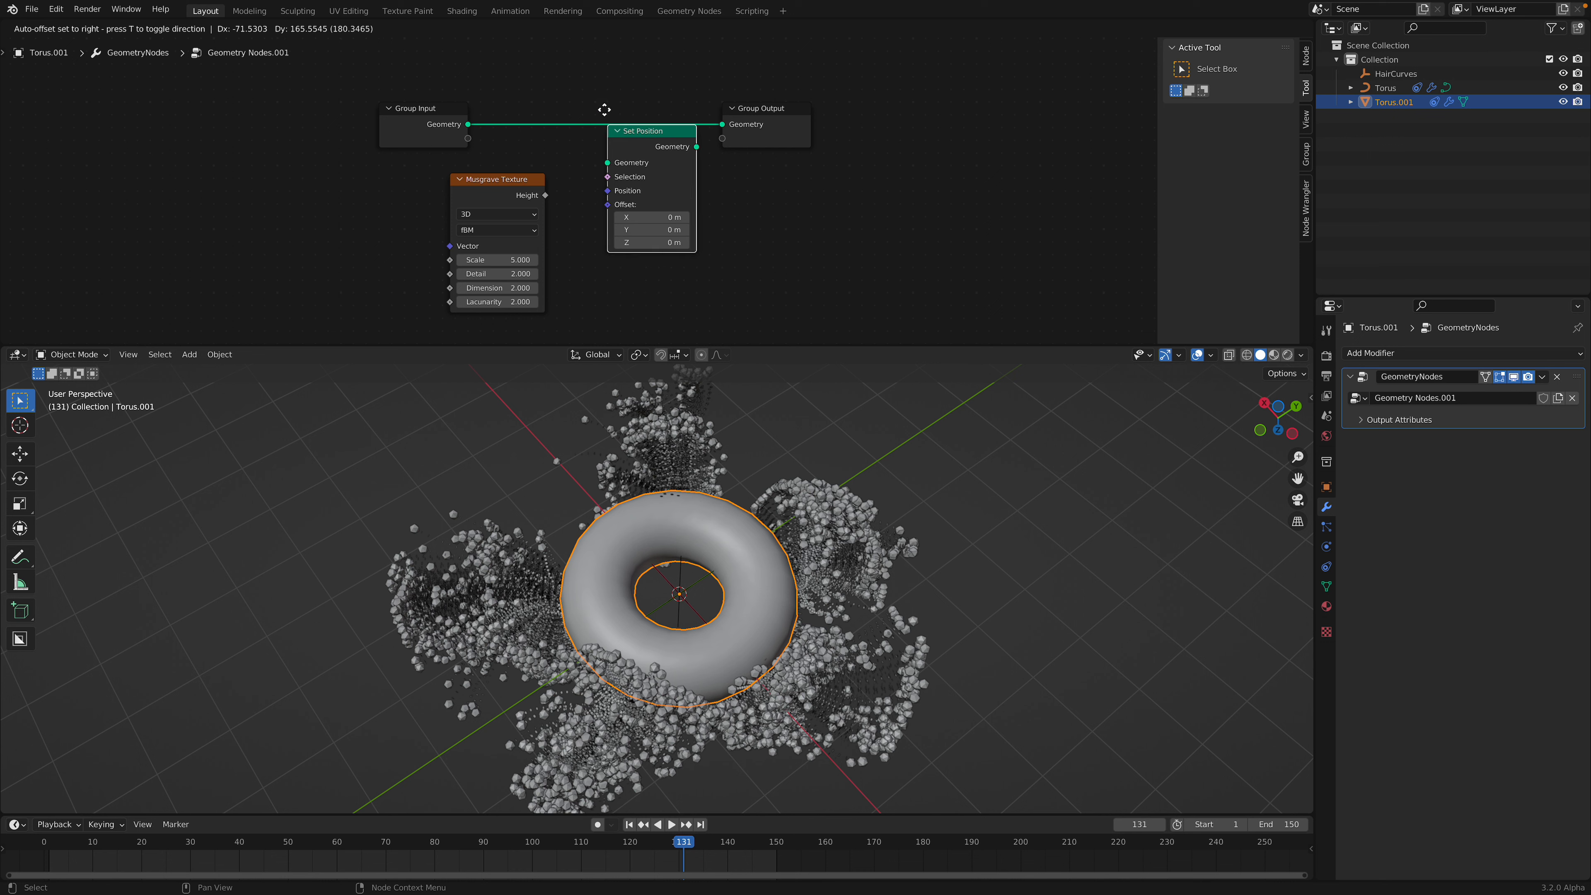
click(579, 95)
drag(522, 187, 448, 199)
drag(765, 112, 853, 114)
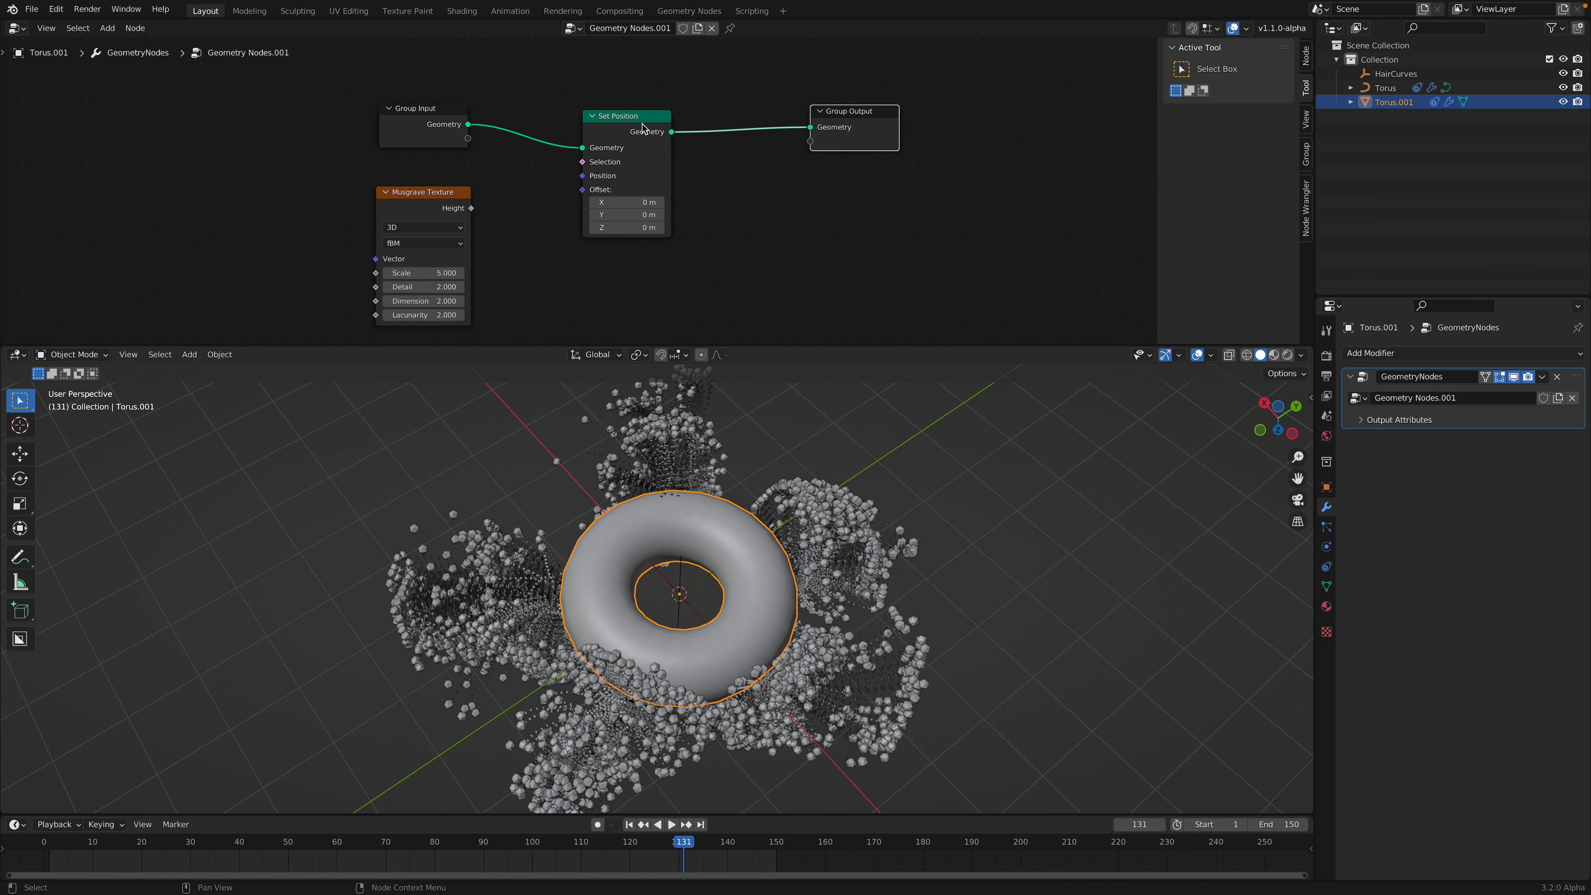
drag(644, 129, 727, 108)
Add a Noise Texture node, connect its Color to the Set Position Offset, and arrange it beside the Musgrave Texture
key(shift+a)
click(574, 218)
text(noise)
key(Down)
key(Return)
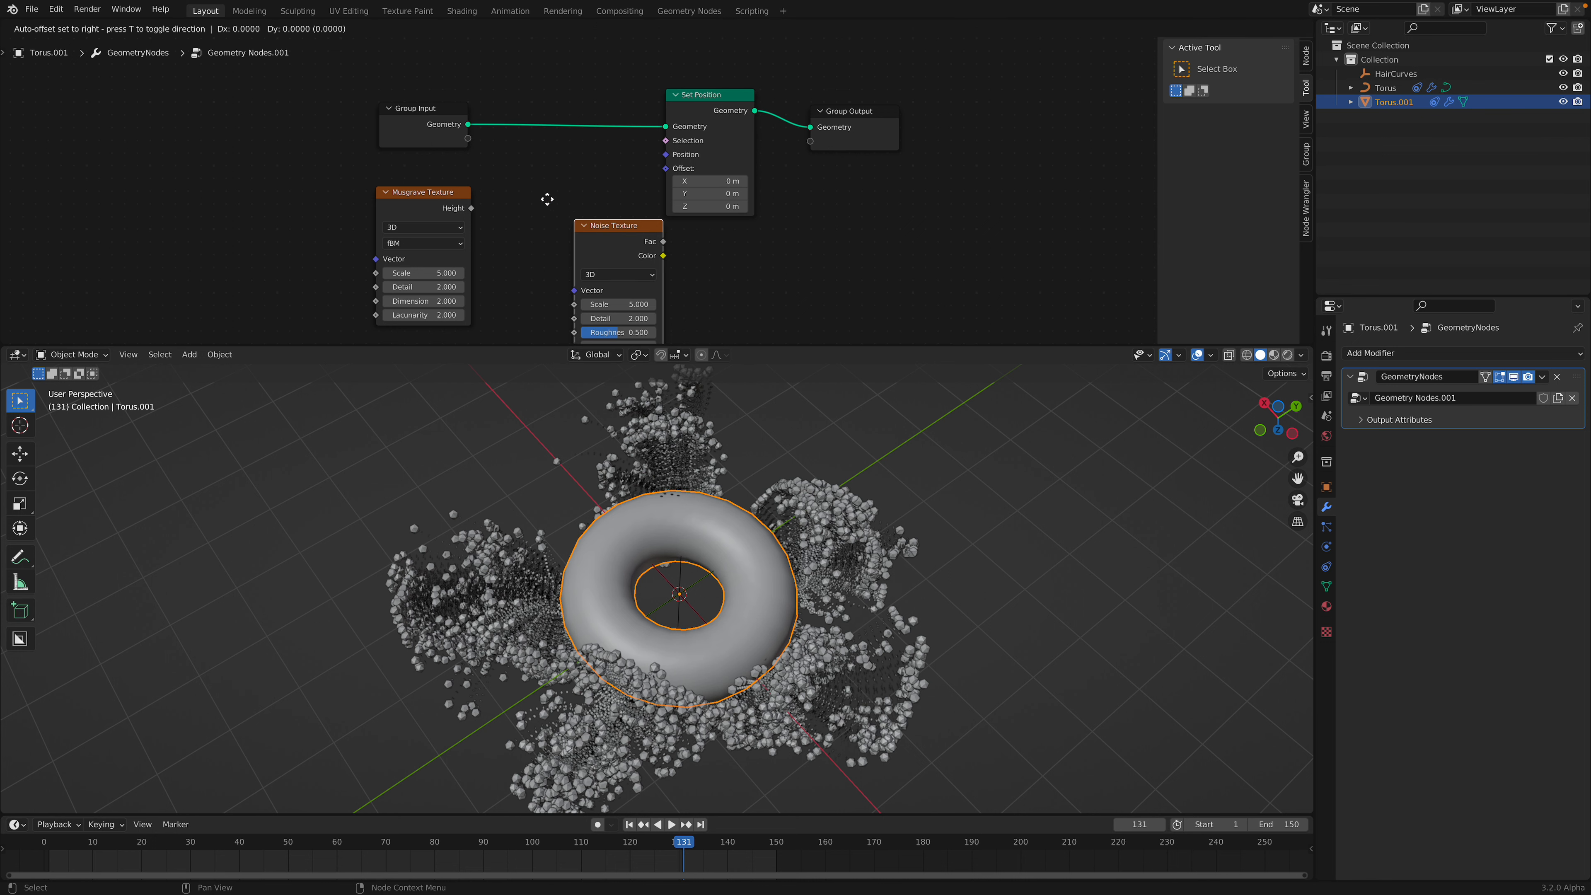
click(490, 164)
drag(599, 213, 662, 169)
drag(399, 192, 321, 190)
drag(529, 187, 472, 196)
Insert a Vector Math Add node between the noise Color and Set Position Offset, with all three vector values at -0.5
key(shift+a)
click(584, 181)
text(vec)
click(616, 220)
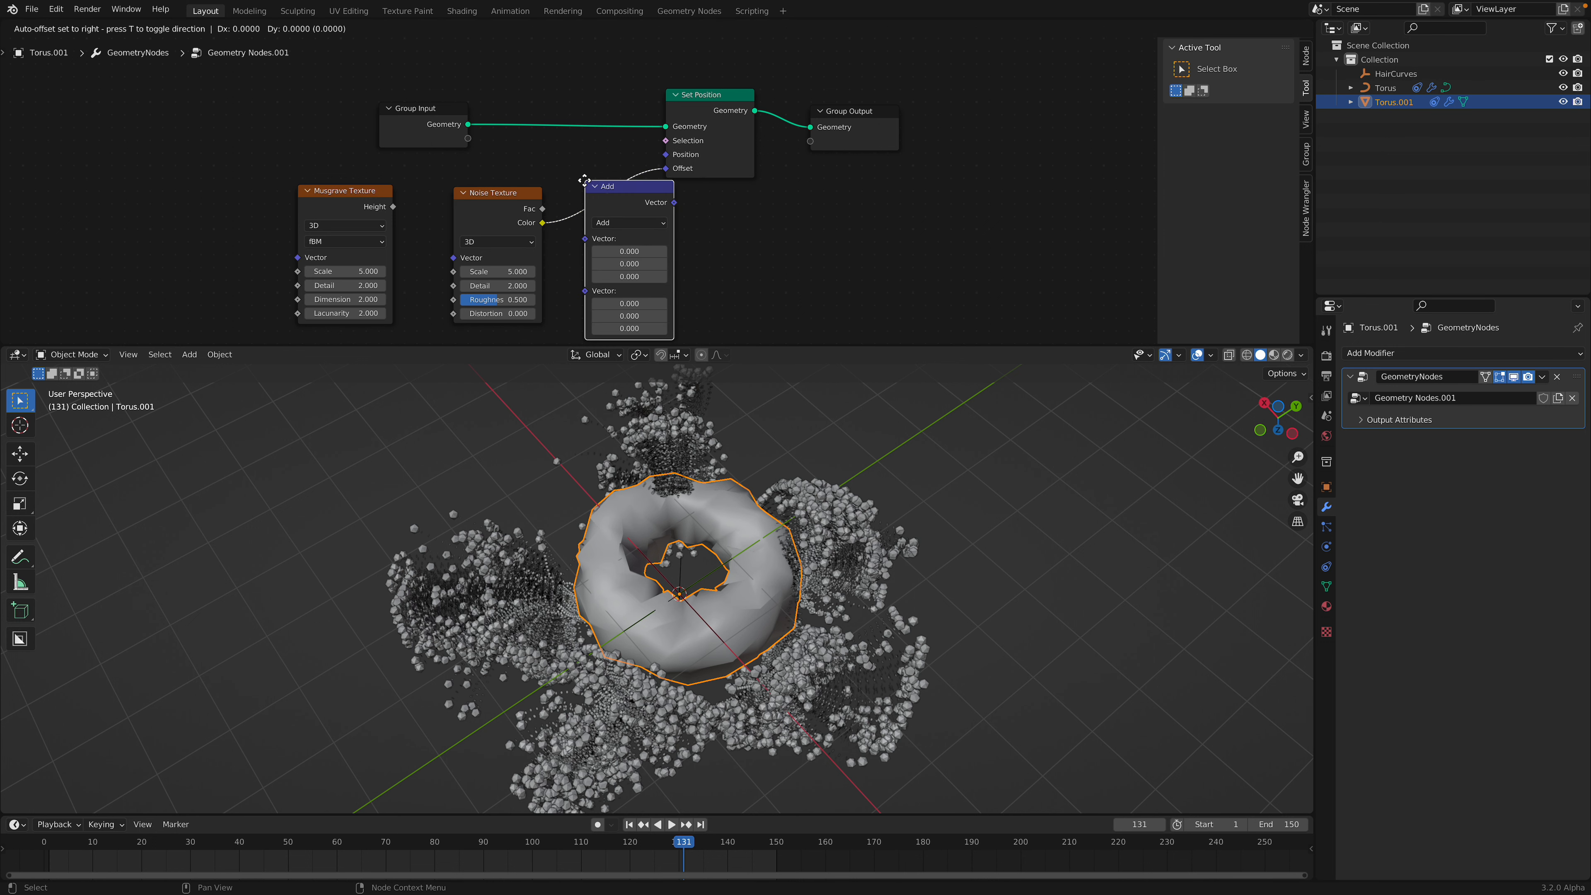
click(633, 259)
click(632, 253)
text(-0.5)
key(Return)
middle_drag(809, 552, 792, 589)
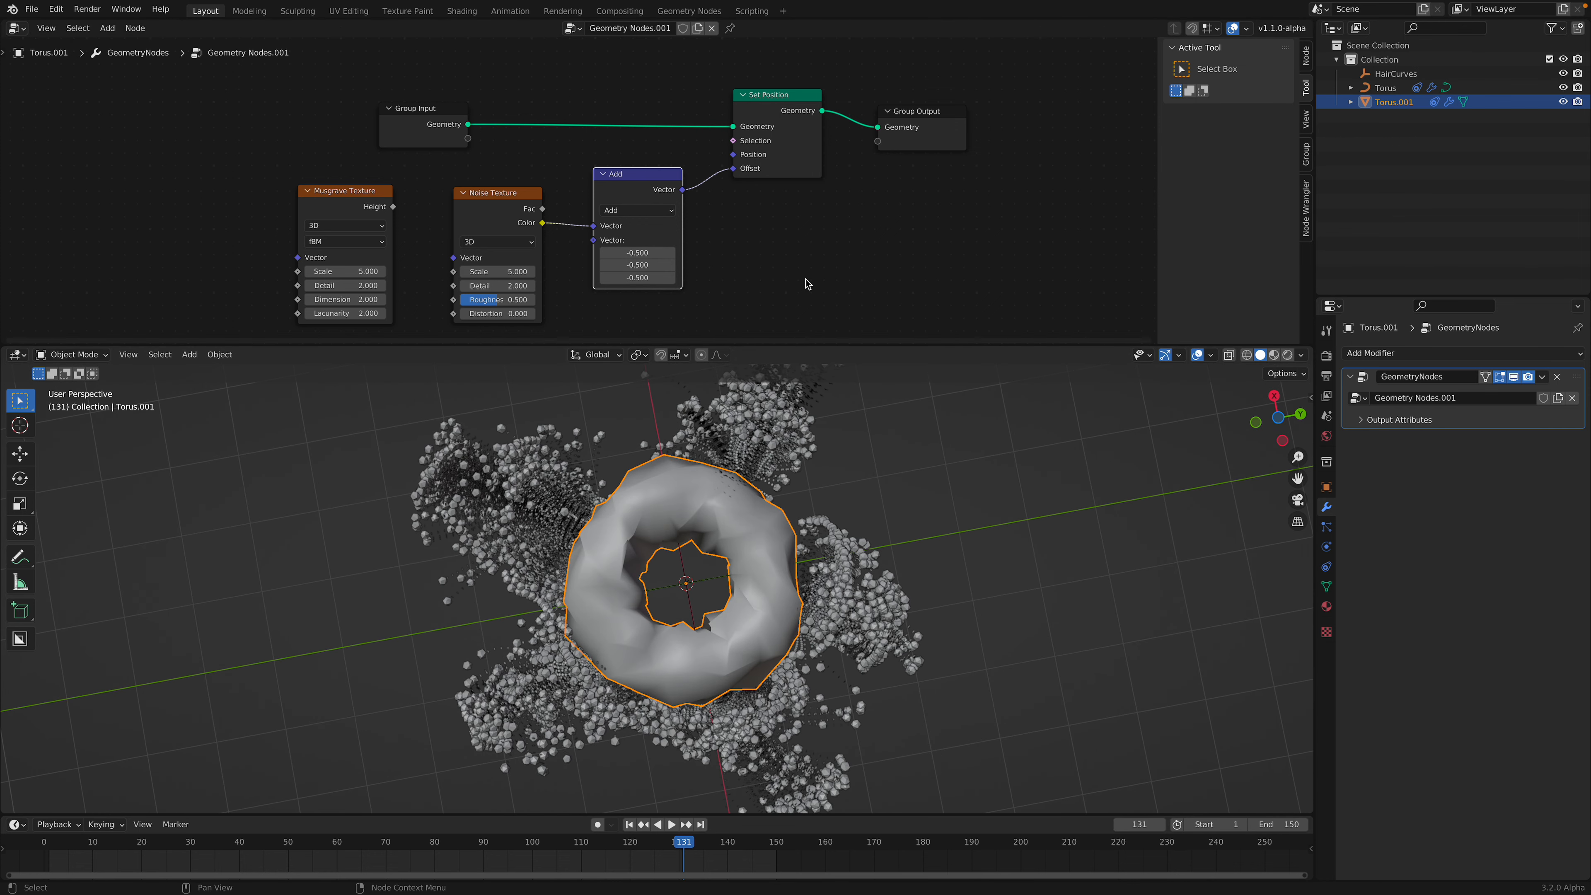
Deselect the torus, play the animation briefly to preview it with the displacement, and save the file
click(829, 505)
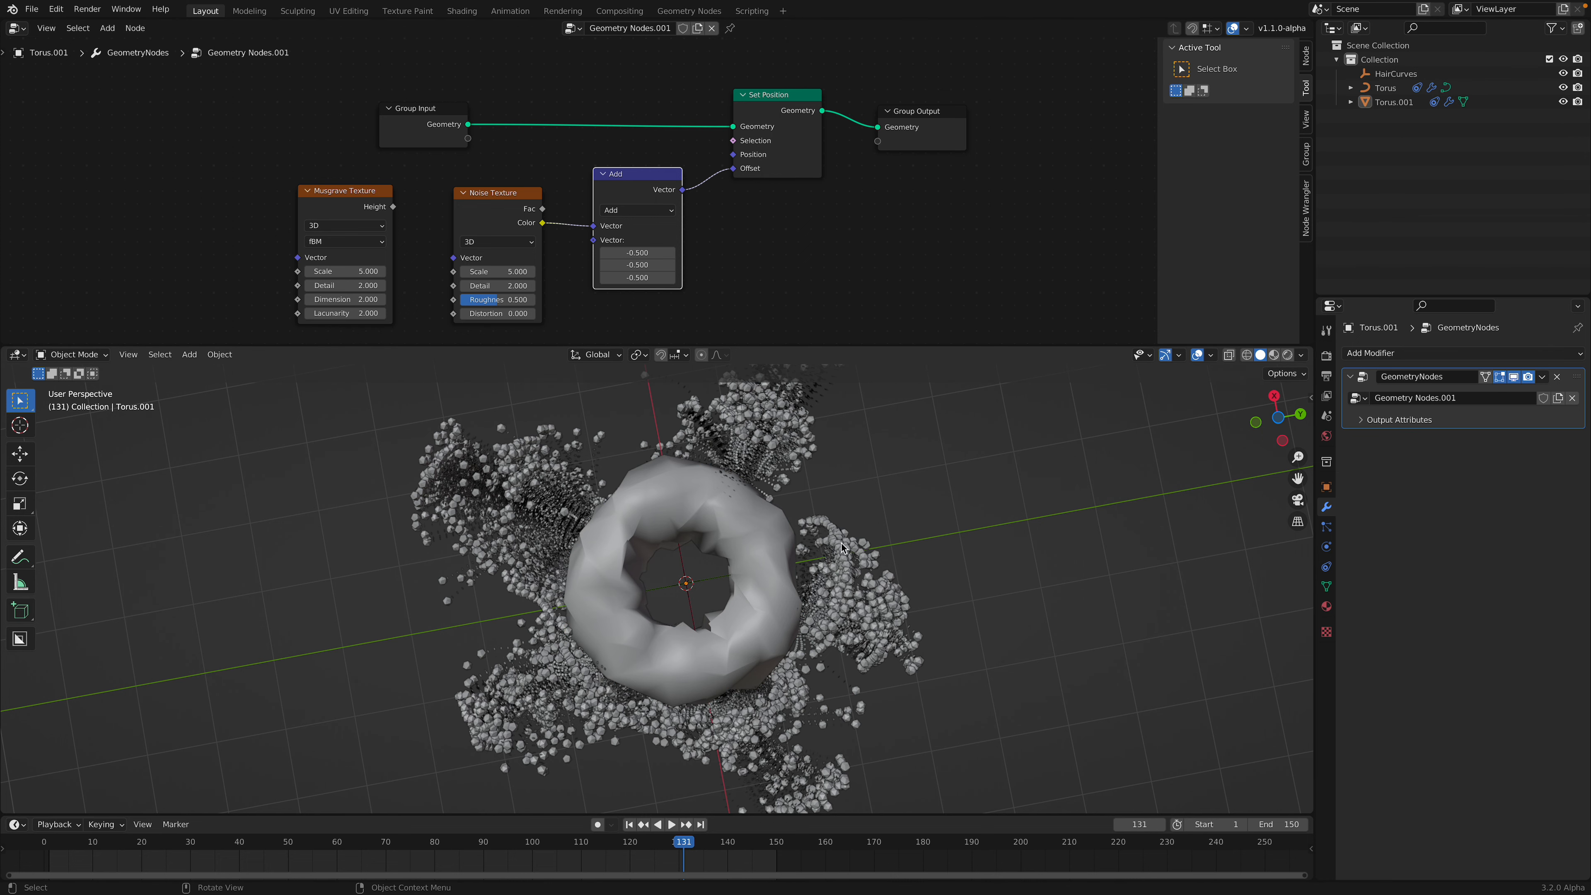
key(space)
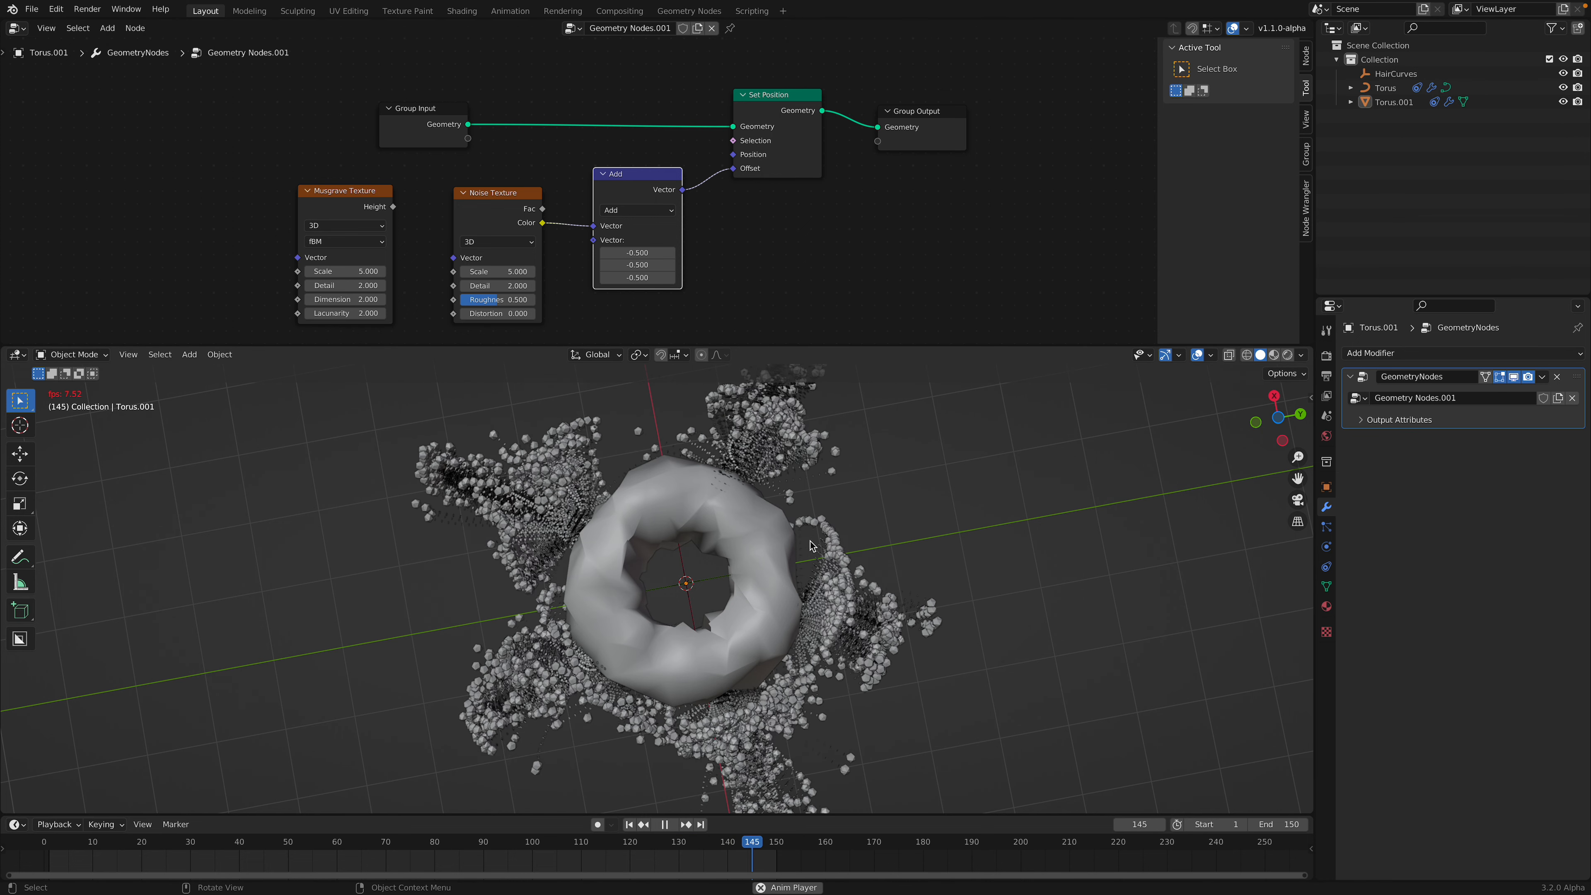
key(space)
middle_drag(826, 589, 827, 580)
key(ctrl+s)
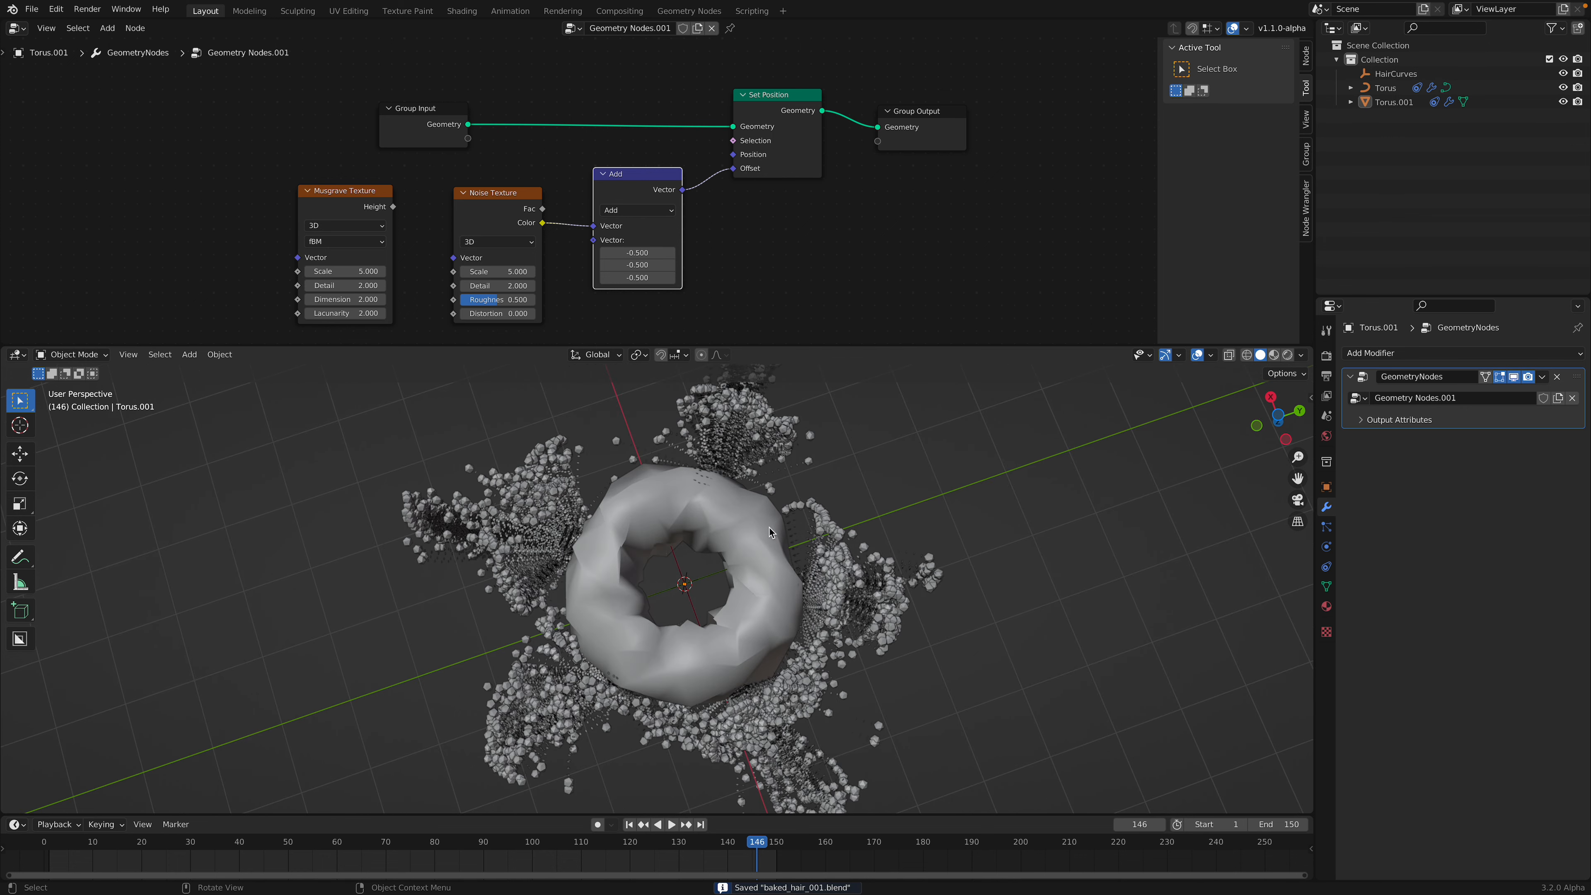
Turn off viewport display of Torus.001's GeometryNodes modifier and move the timeline to frame 135
click(776, 567)
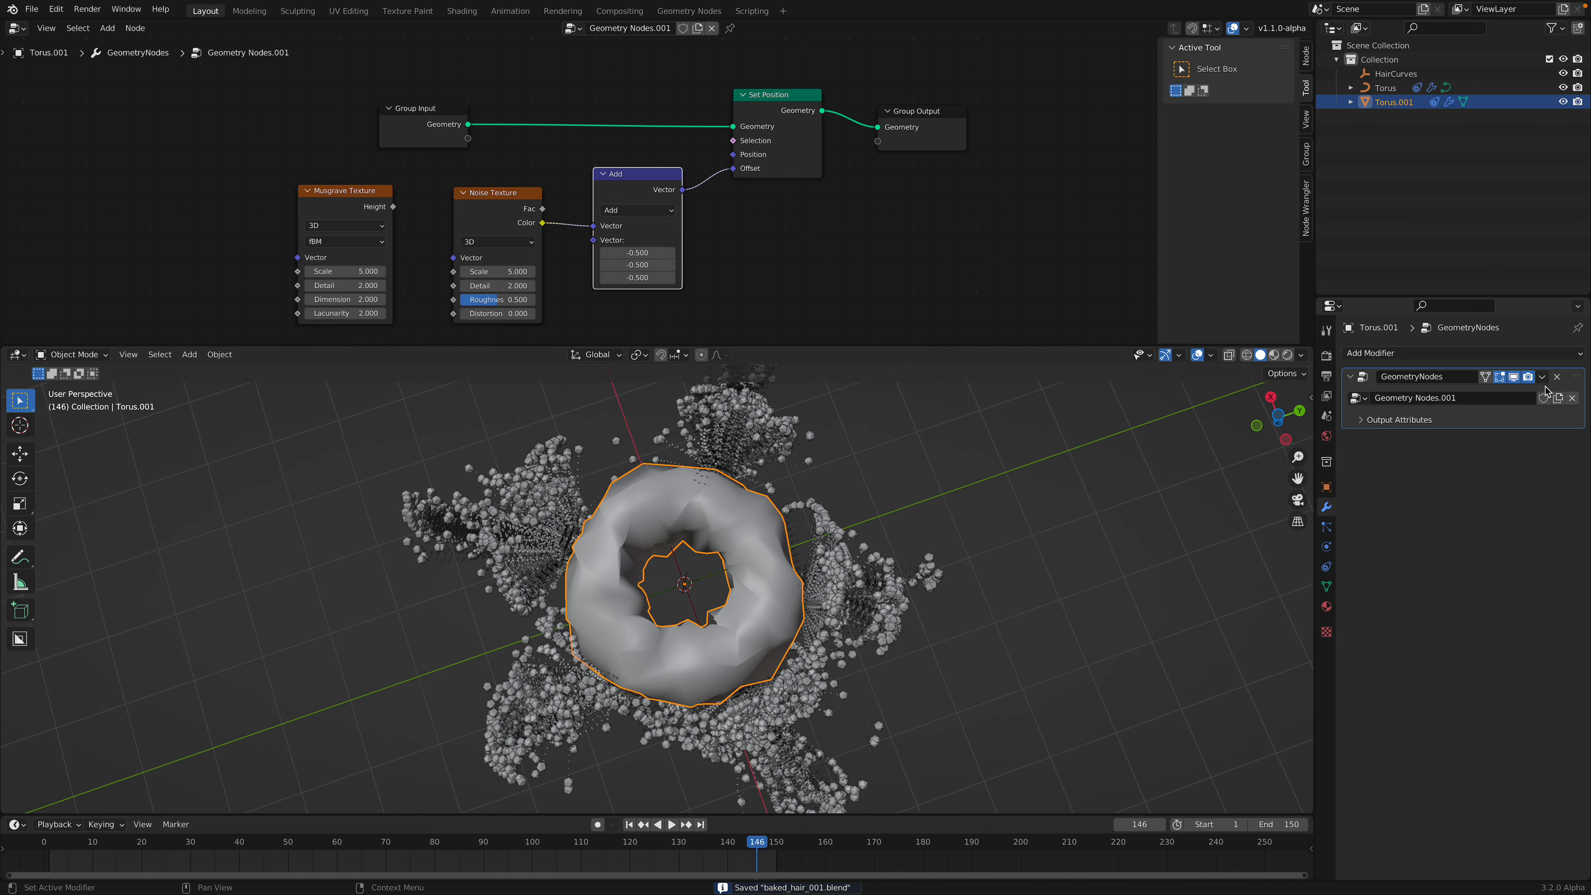
click(1515, 378)
middle_drag(764, 555, 791, 721)
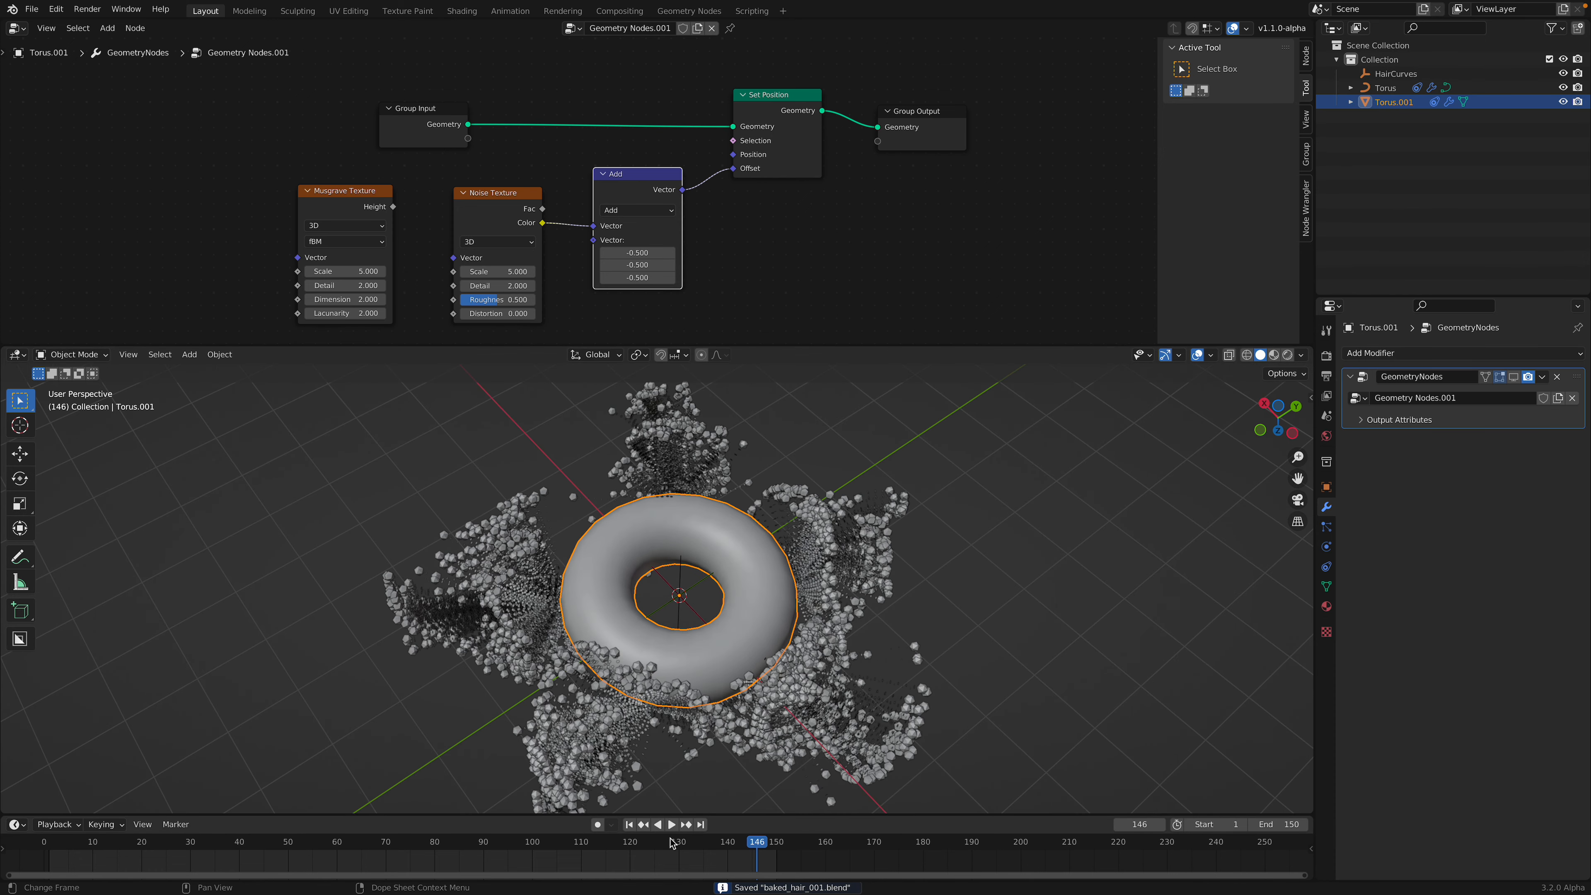
drag(672, 841, 706, 630)
middle_drag(706, 629, 717, 636)
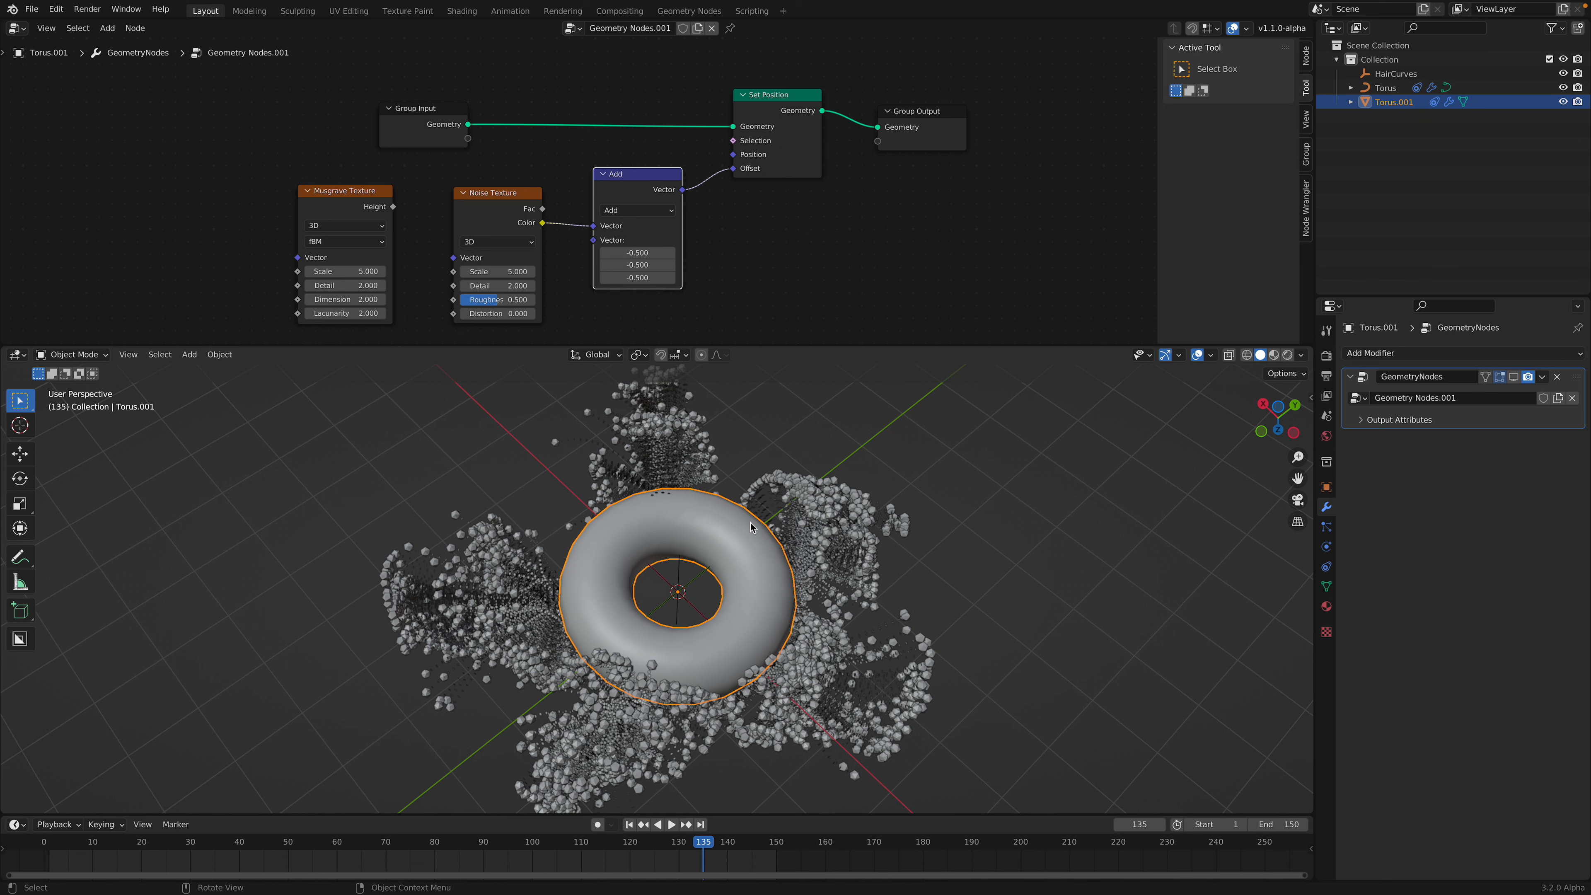
View the torus from directly below at frame 147 and save the file
middle_drag(846, 548, 809, 579)
click(1275, 414)
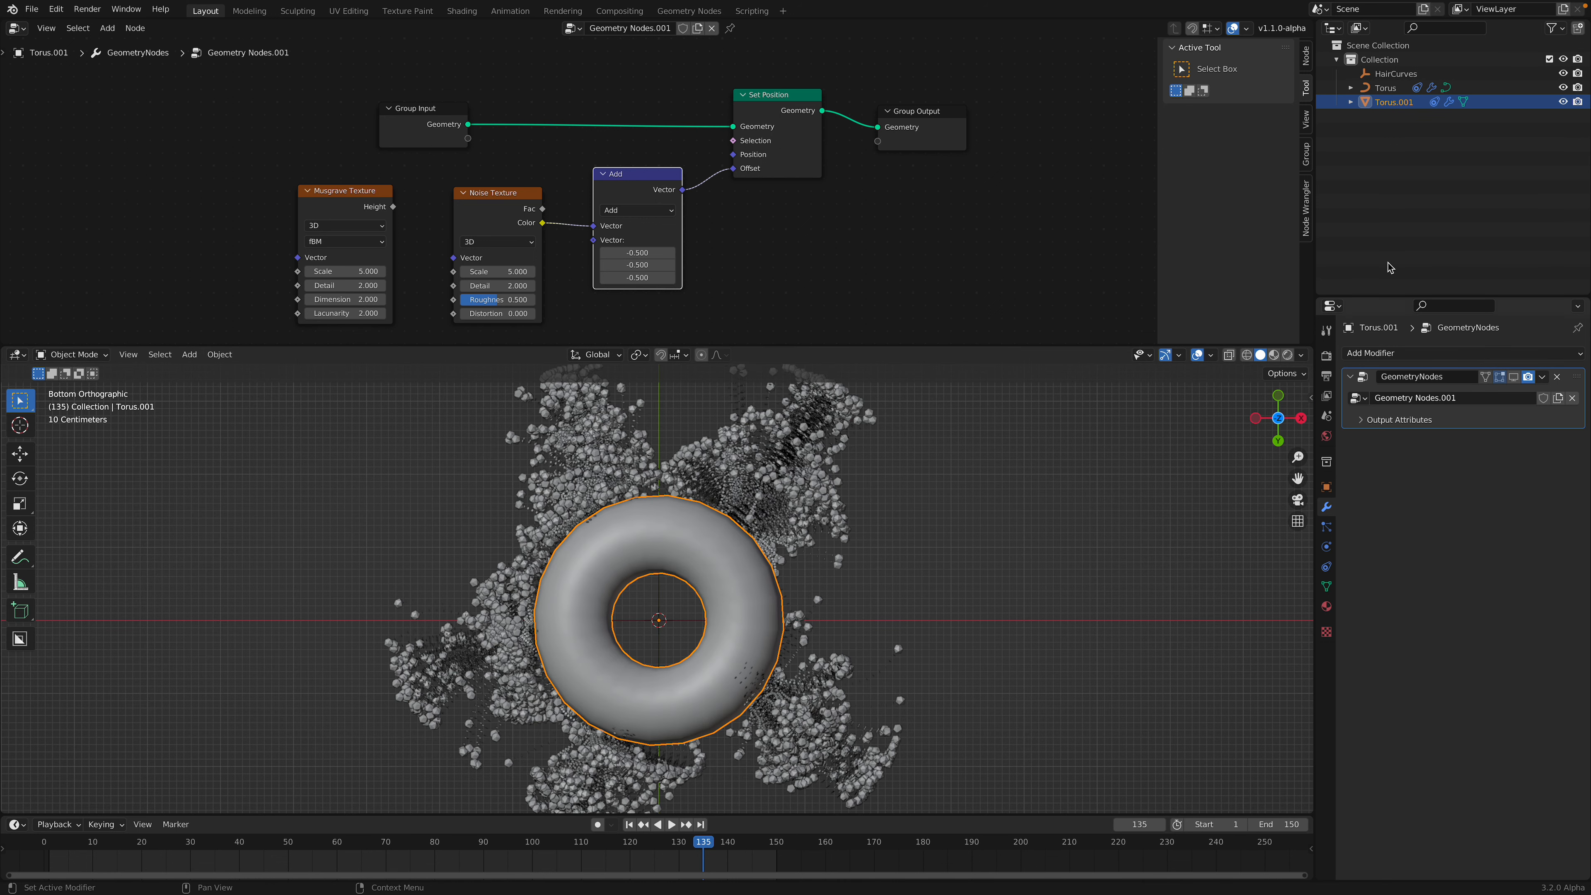
drag(751, 842, 762, 840)
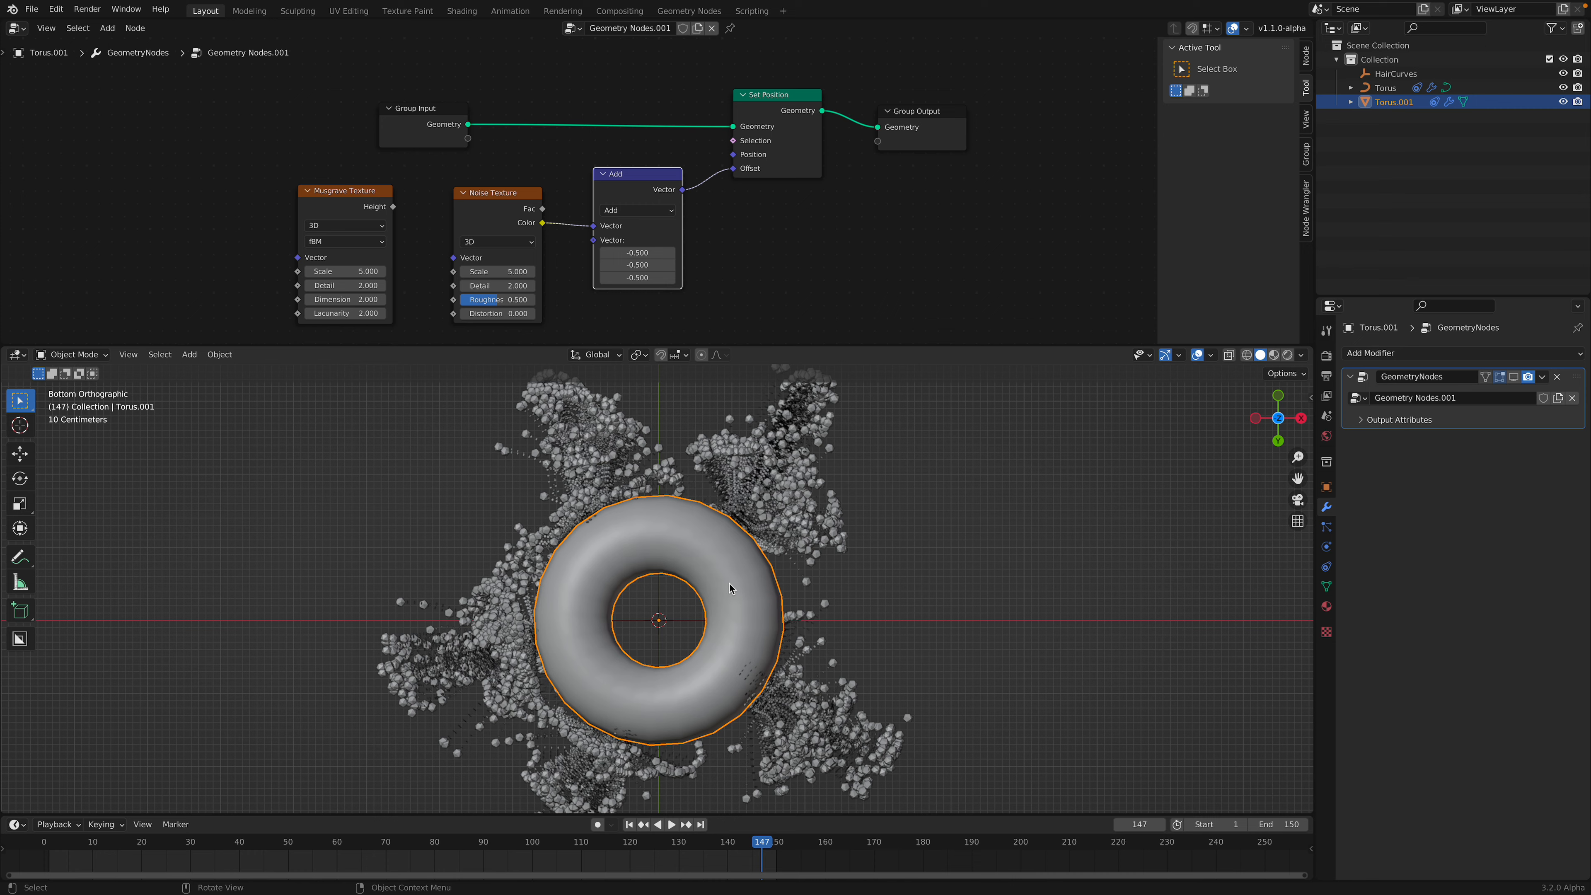
scroll(730, 588, up, 1)
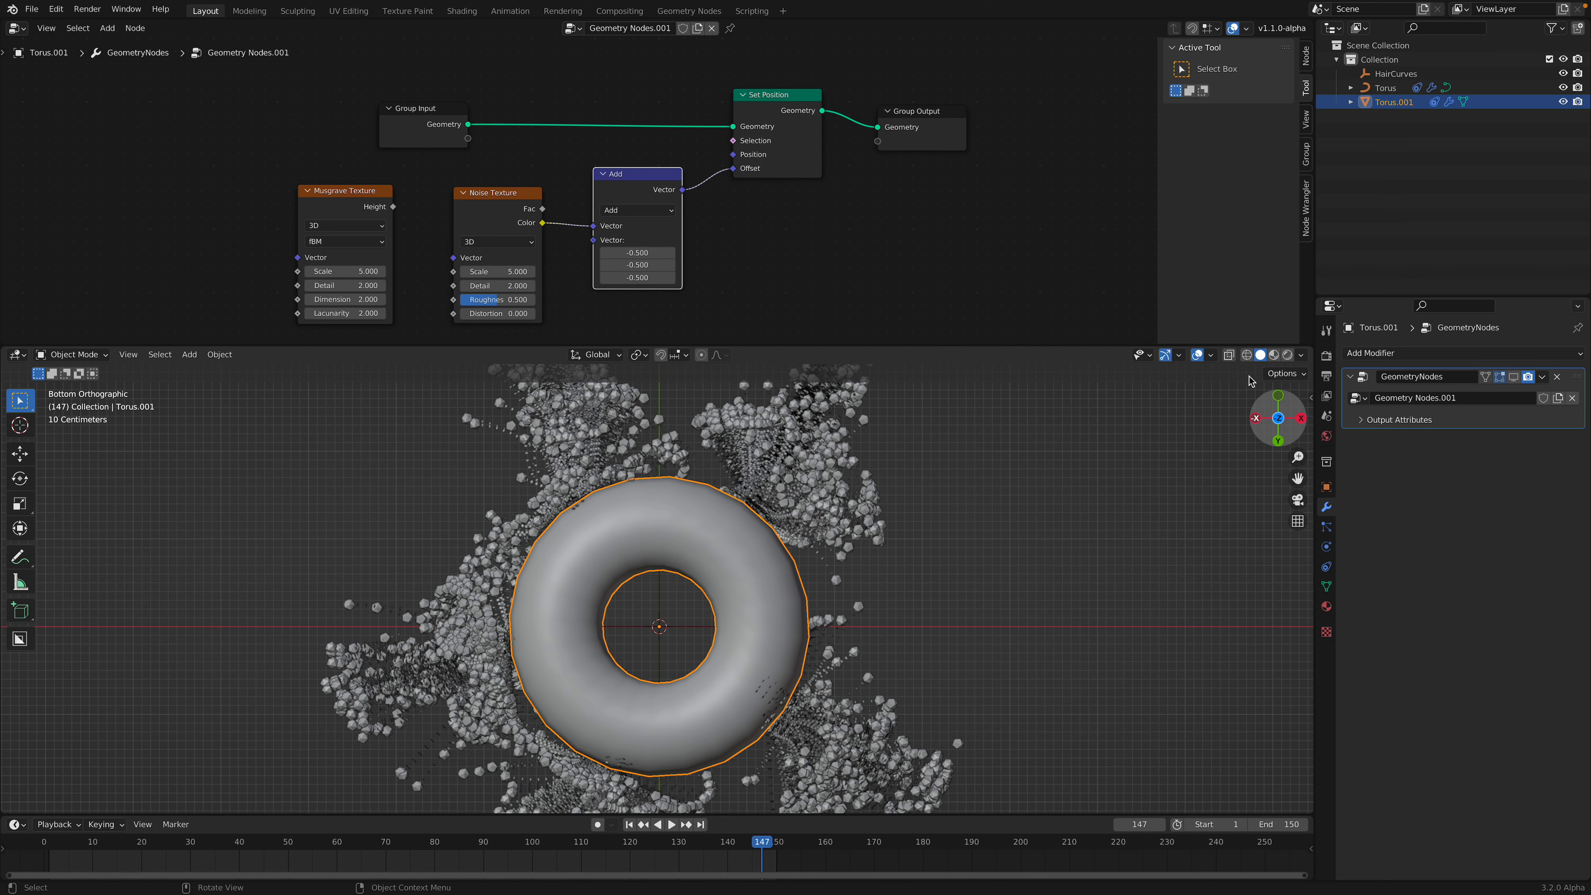
scroll(1097, 482, down, 2)
key(ctrl+s)
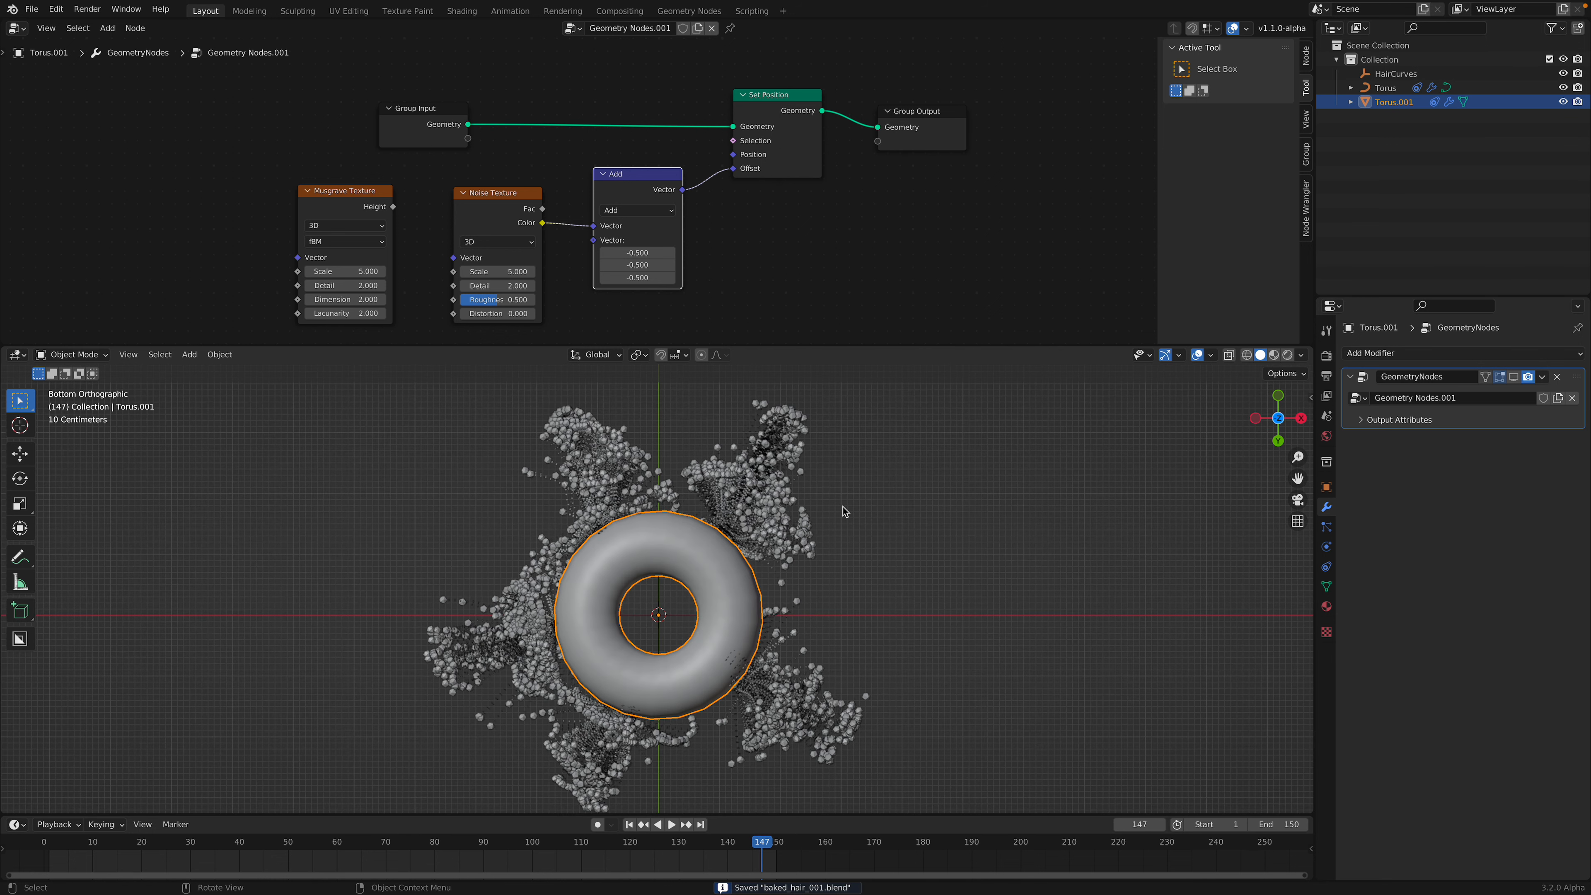
scroll(914, 489, up, 1)
middle_drag(1186, 409, 1193, 465)
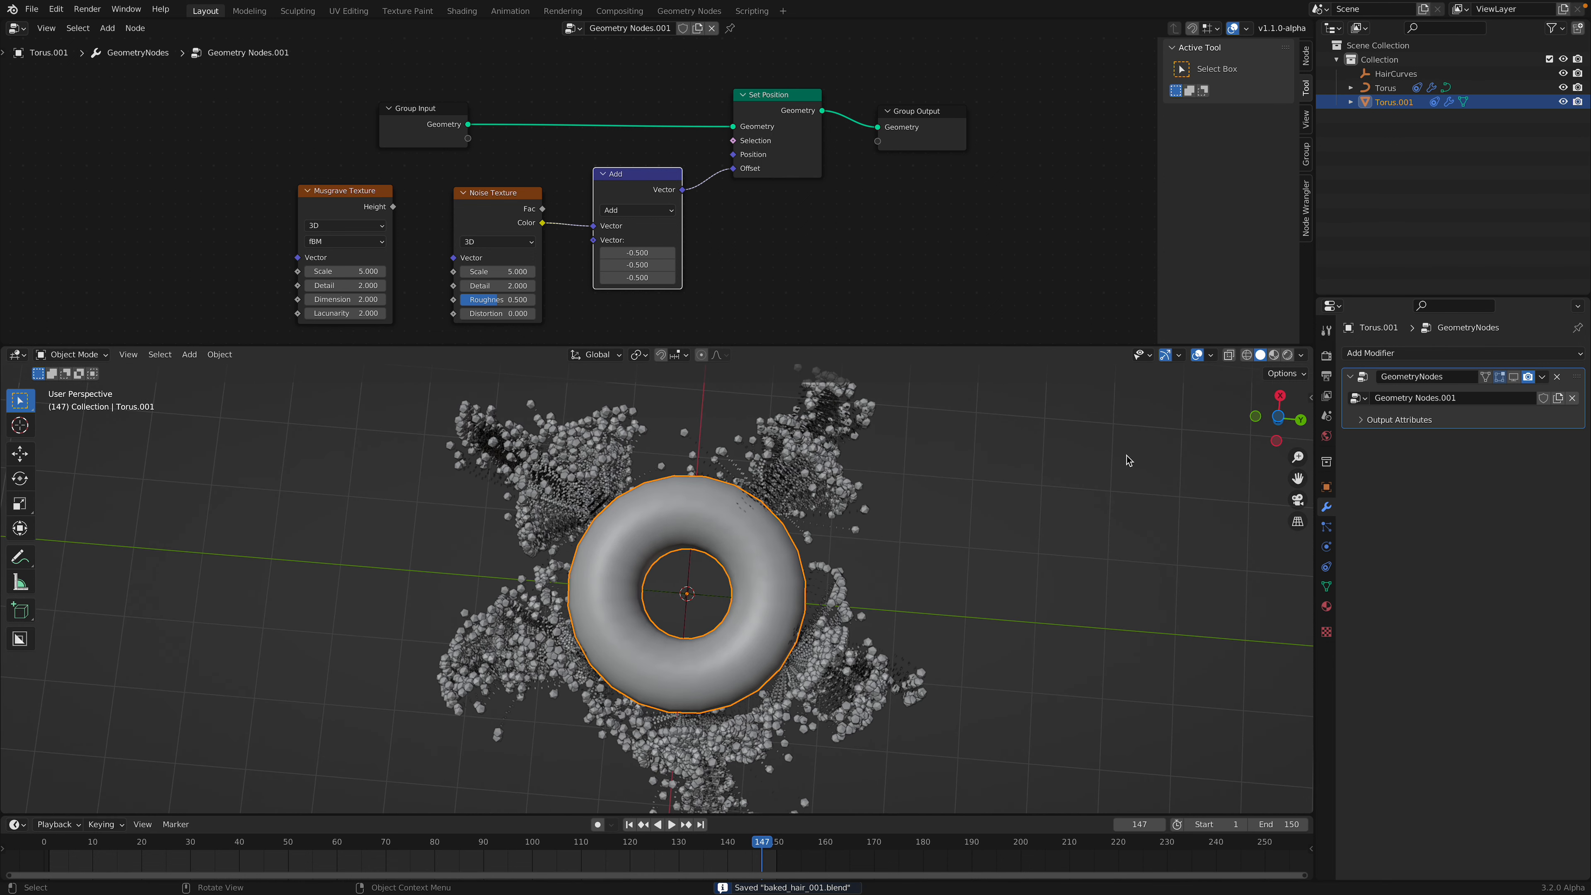
Remove the GeometryNodes modifier from the Torus hair curves and play the animation to frame 15
click(824, 480)
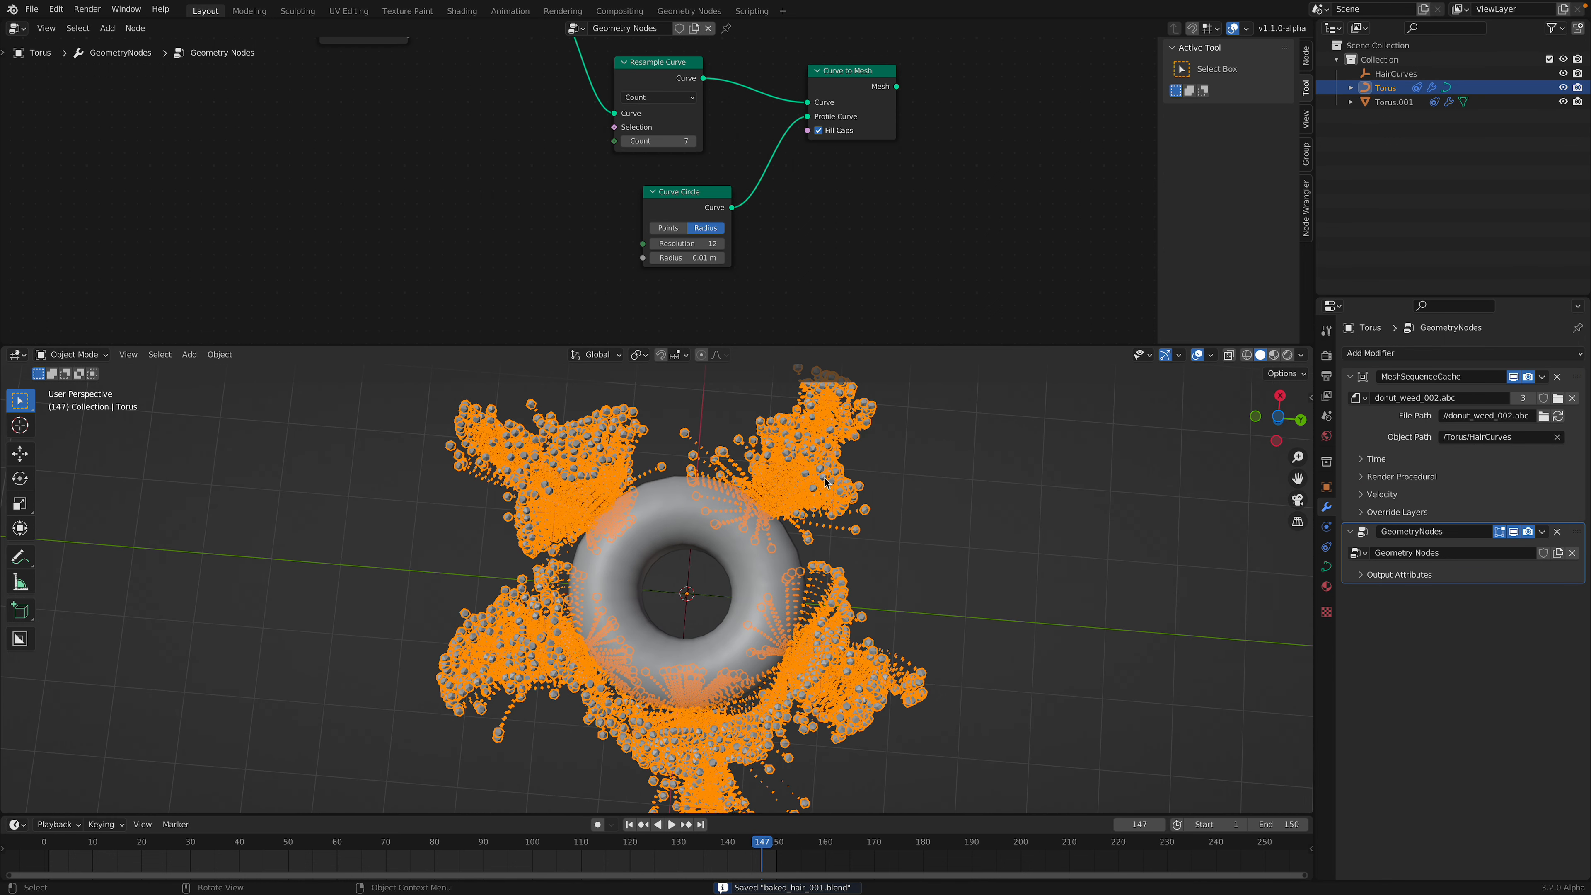
click(1558, 532)
key(space)
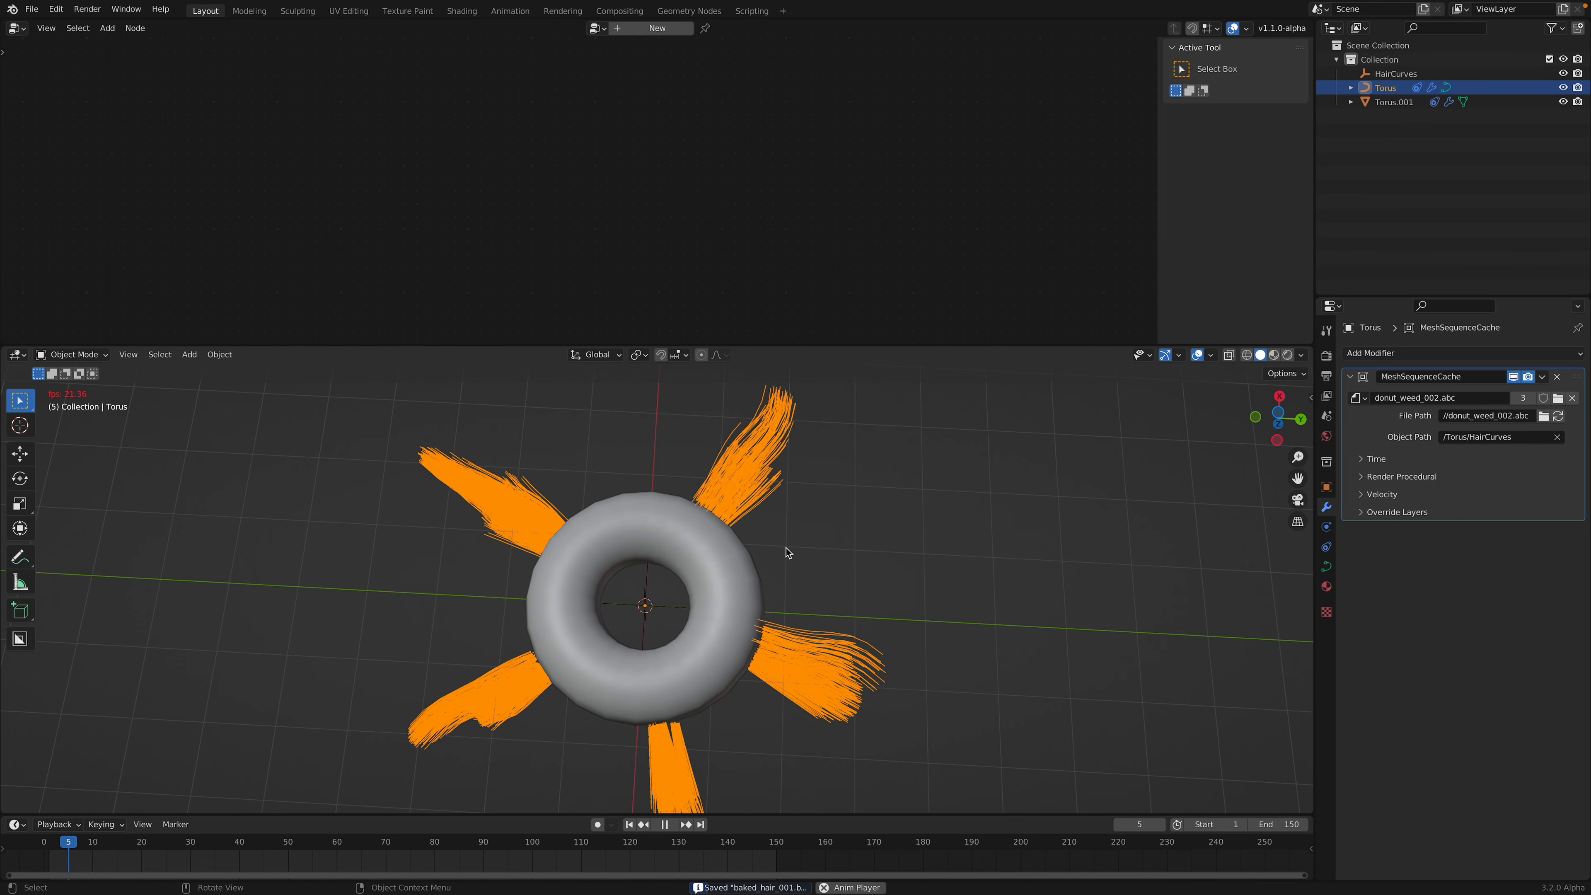
key(space)
middle_drag(767, 589, 808, 573)
Look through the modifiers available for the Torus hair curves object
click(1409, 353)
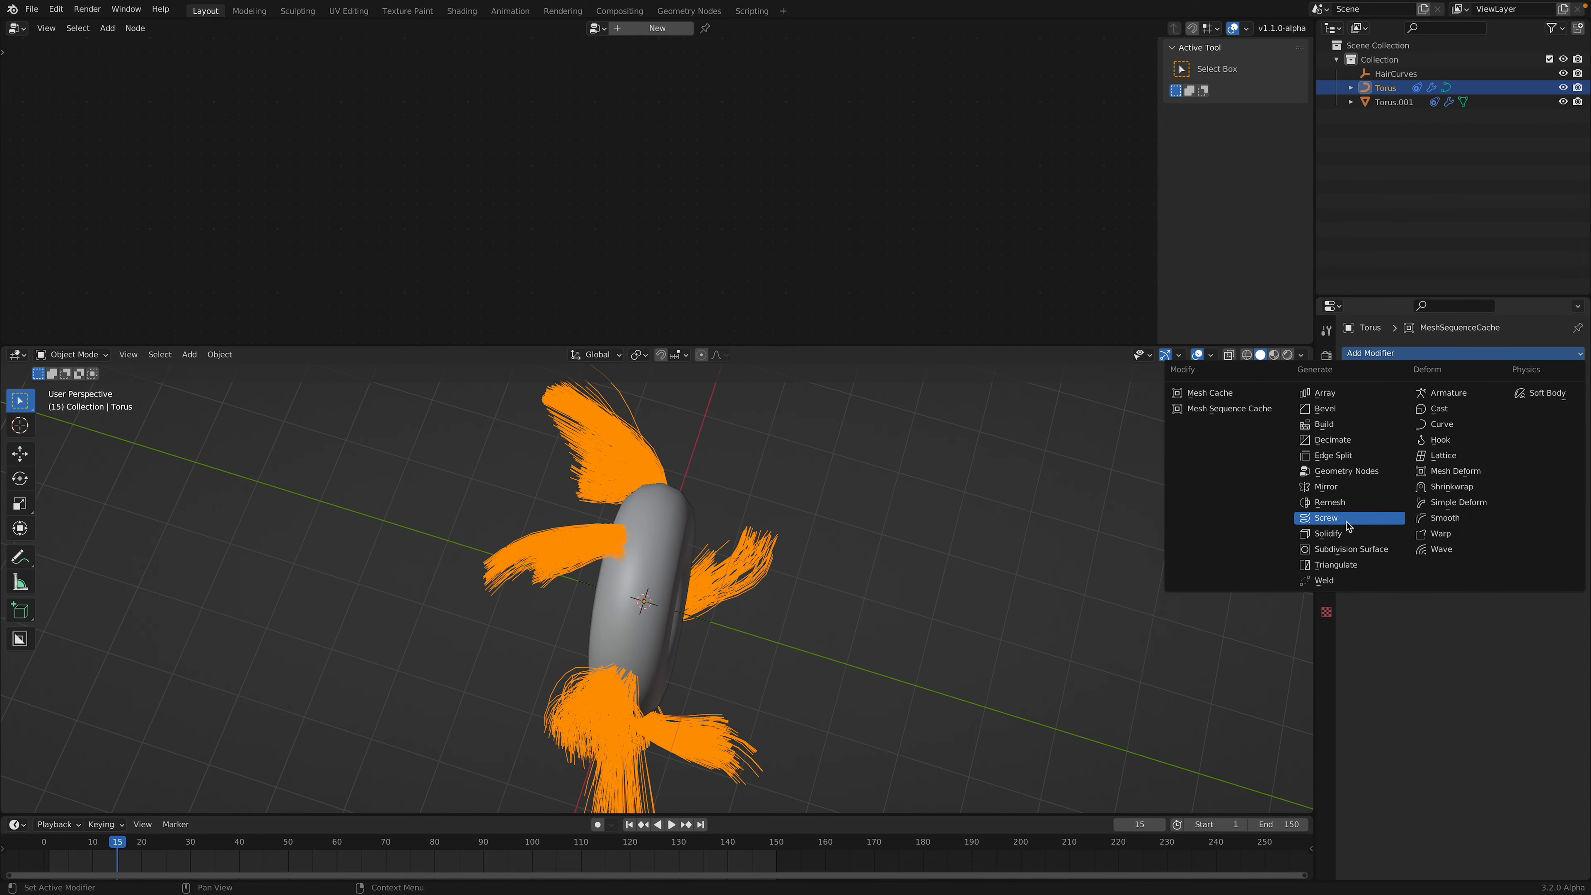
key(Escape)
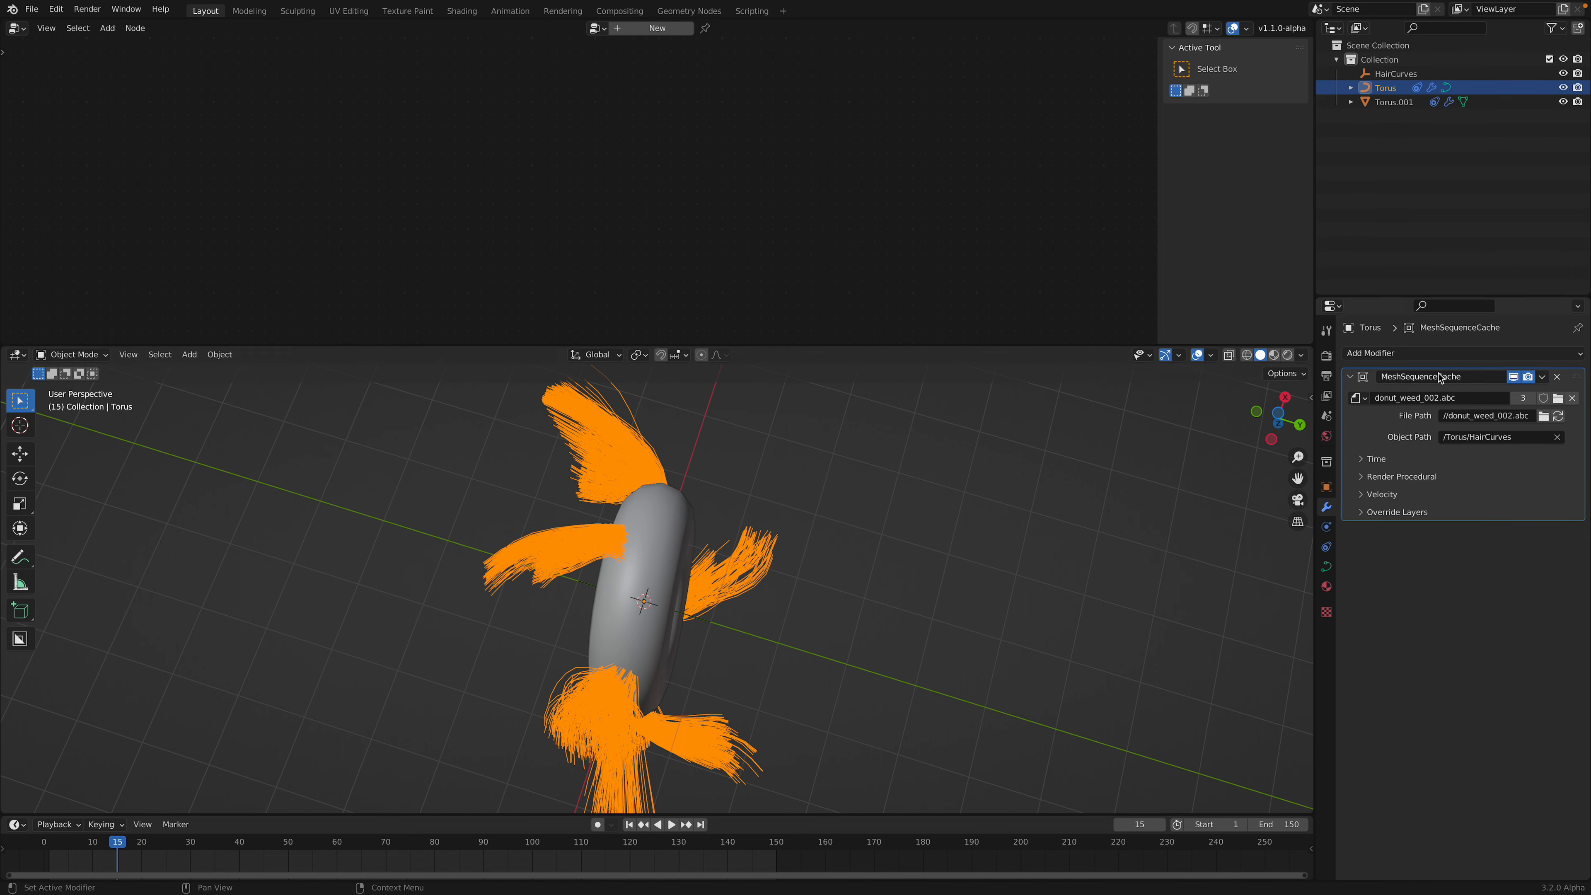
click(1441, 353)
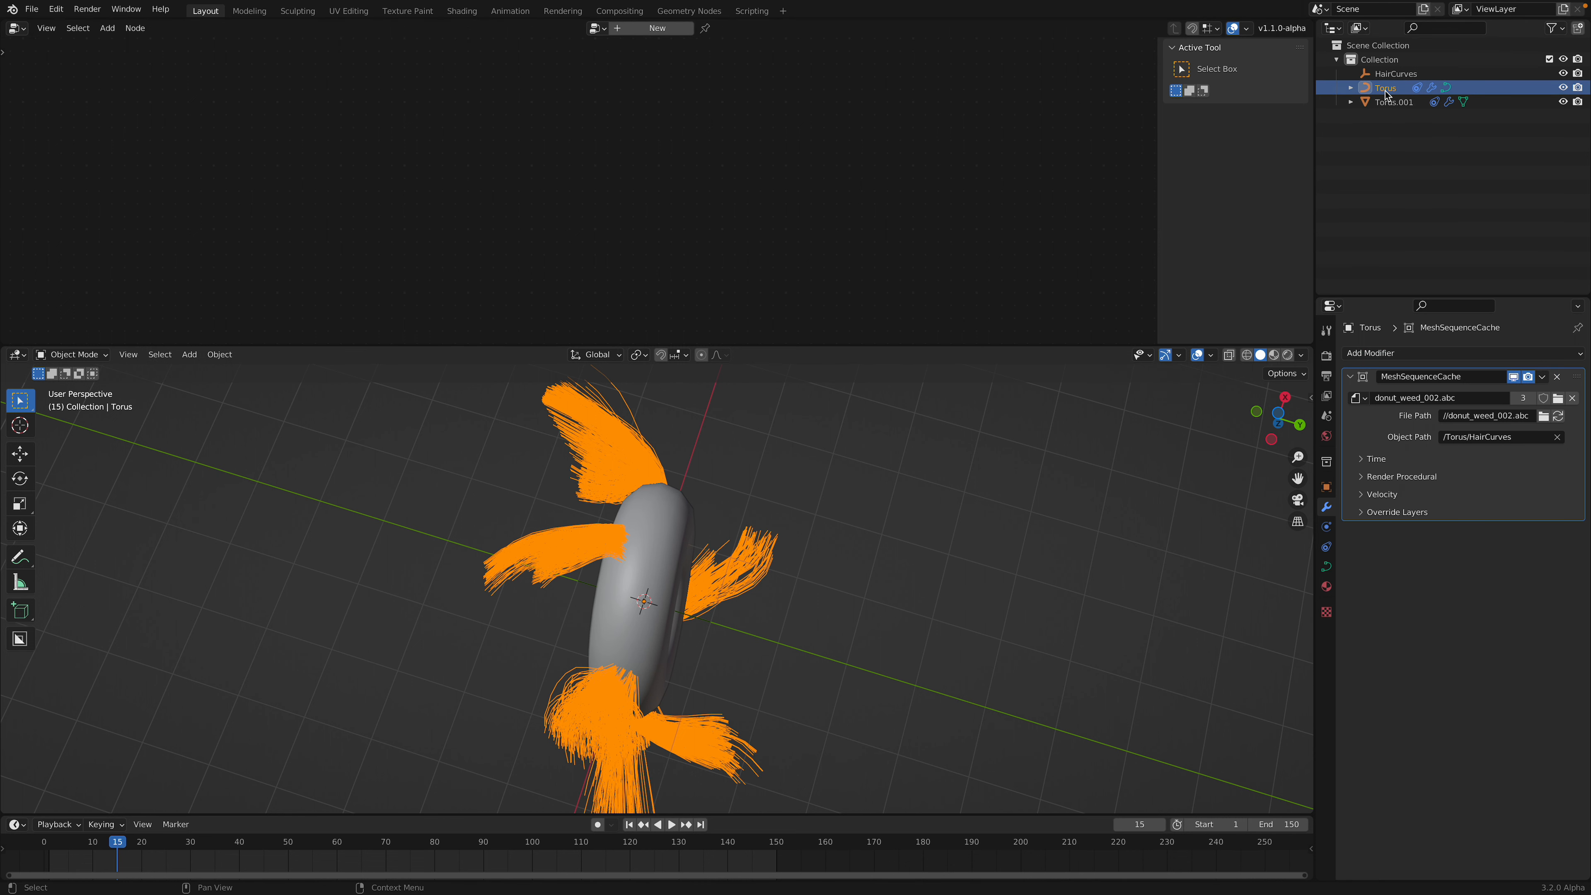
click(726, 450)
click(611, 446)
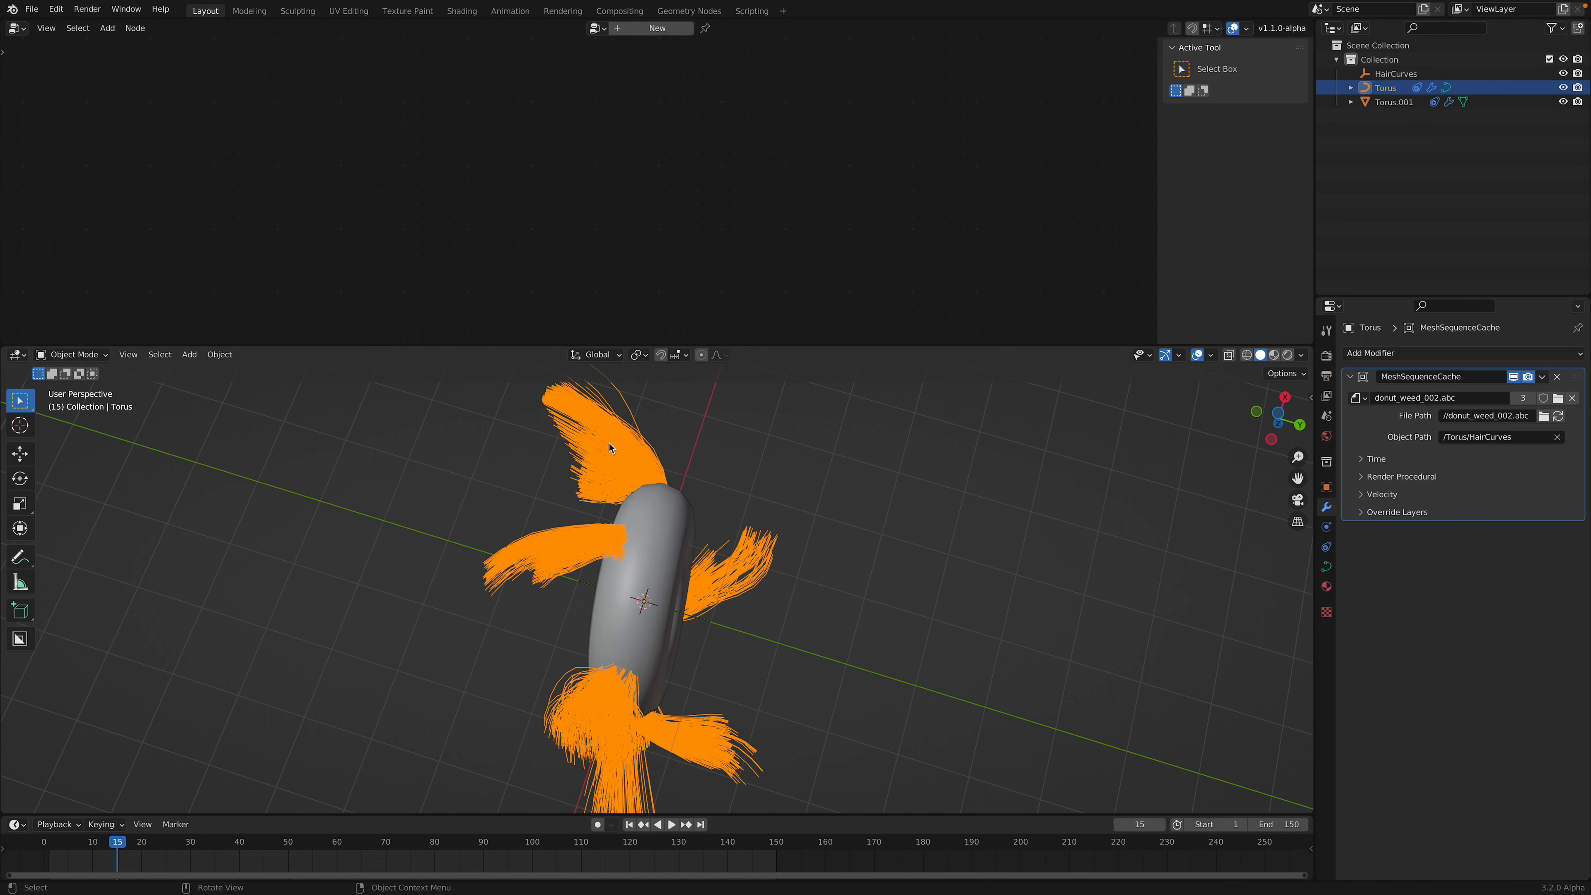
Go to frame 129, expand the Torus object in the outliner and convert its hair curves to a mesh
drag(633, 843, 737, 578)
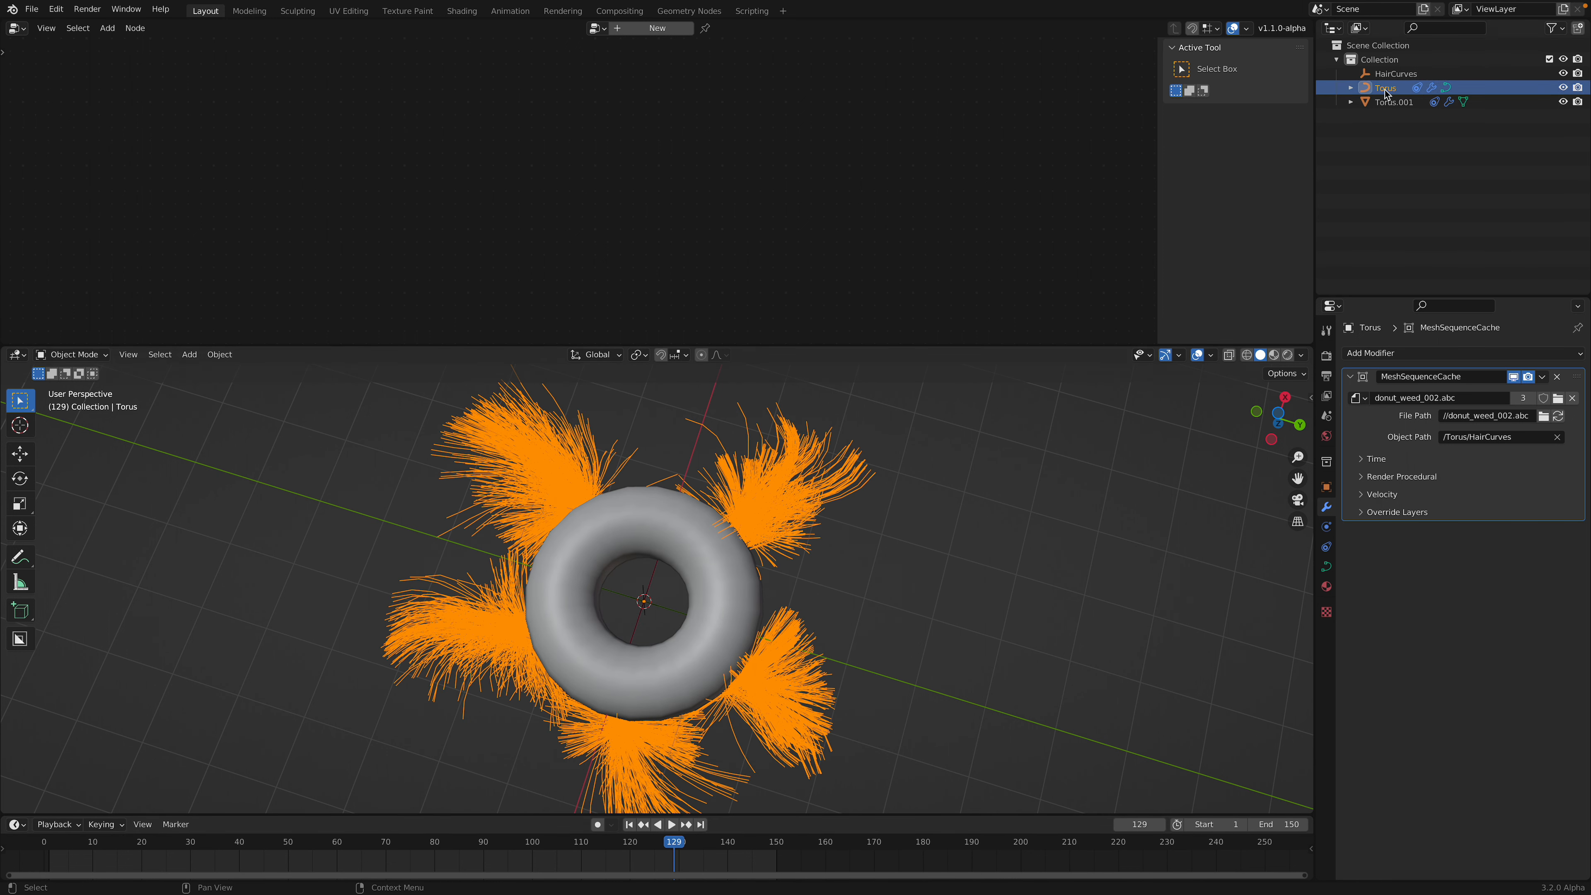
click(1351, 88)
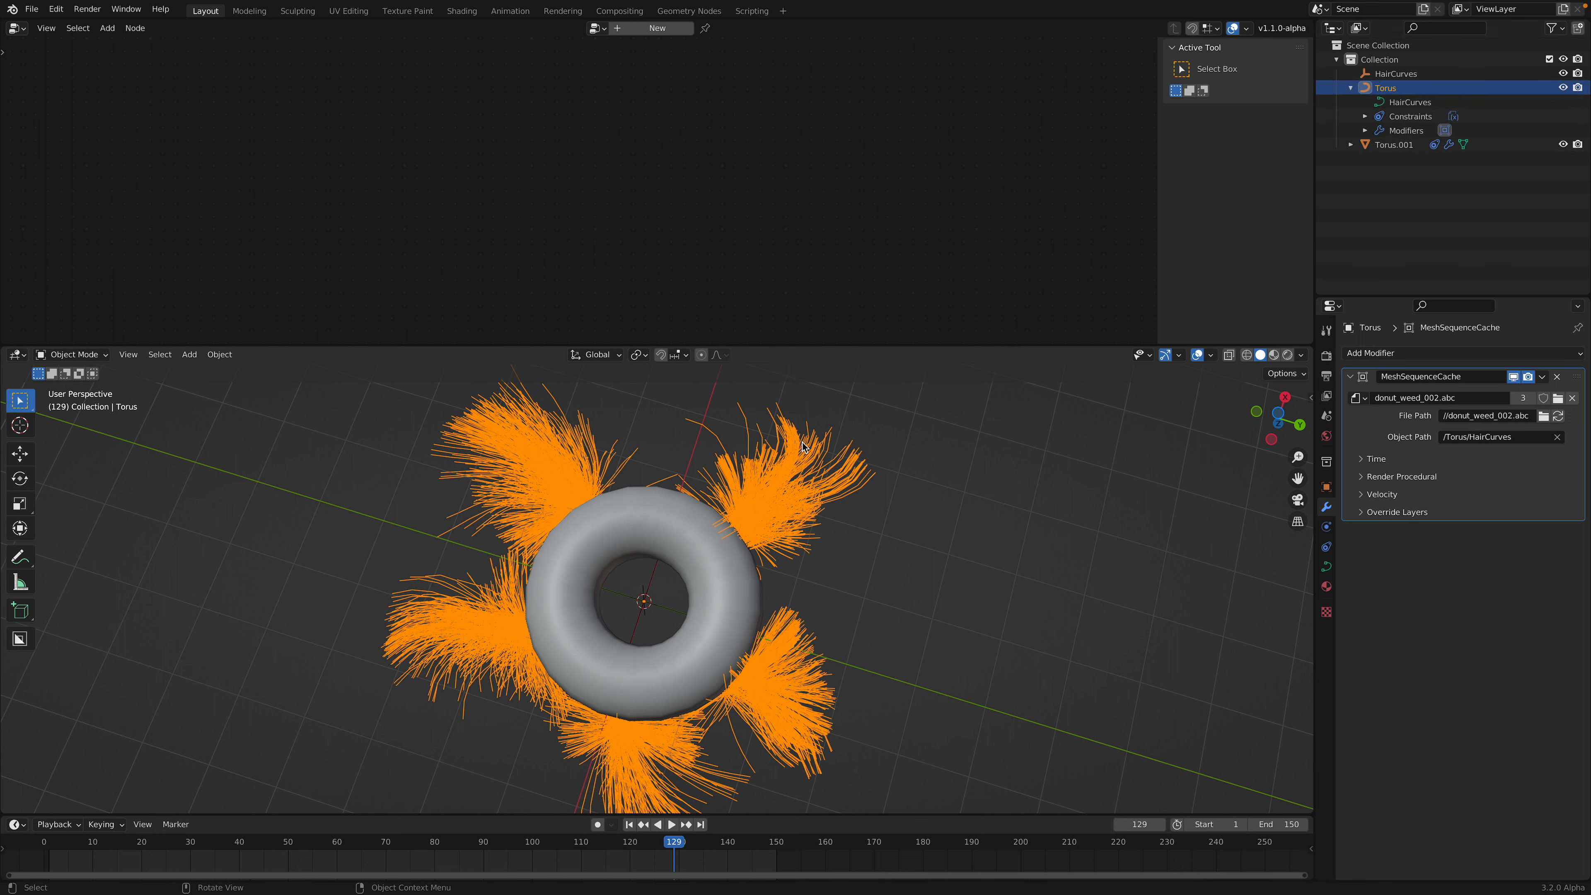
right_click(805, 463)
mouse_move(803, 493)
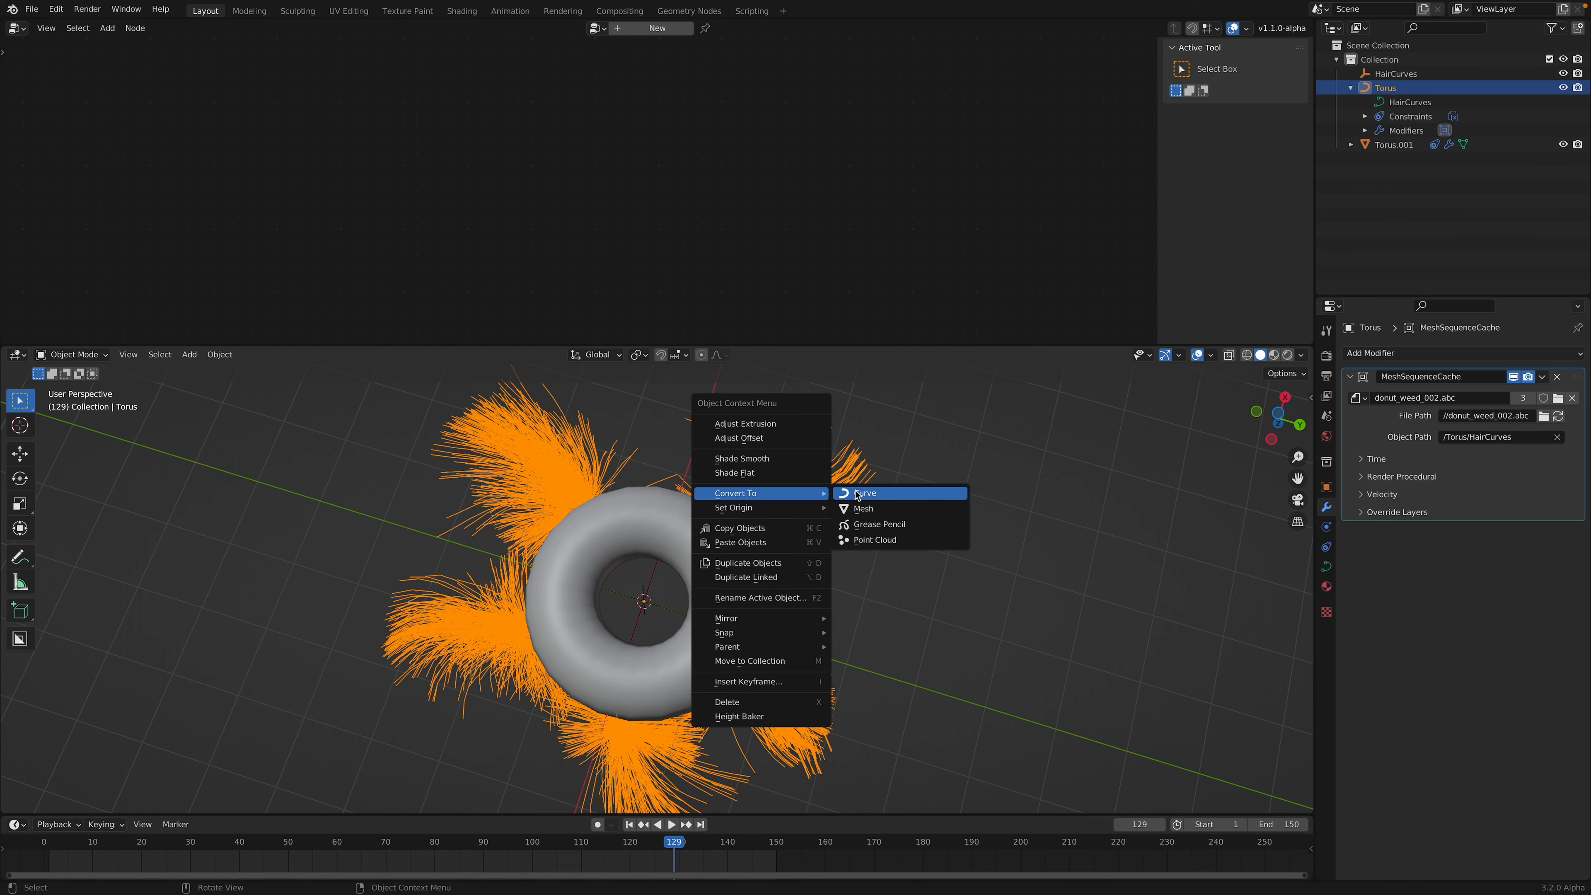
click(863, 508)
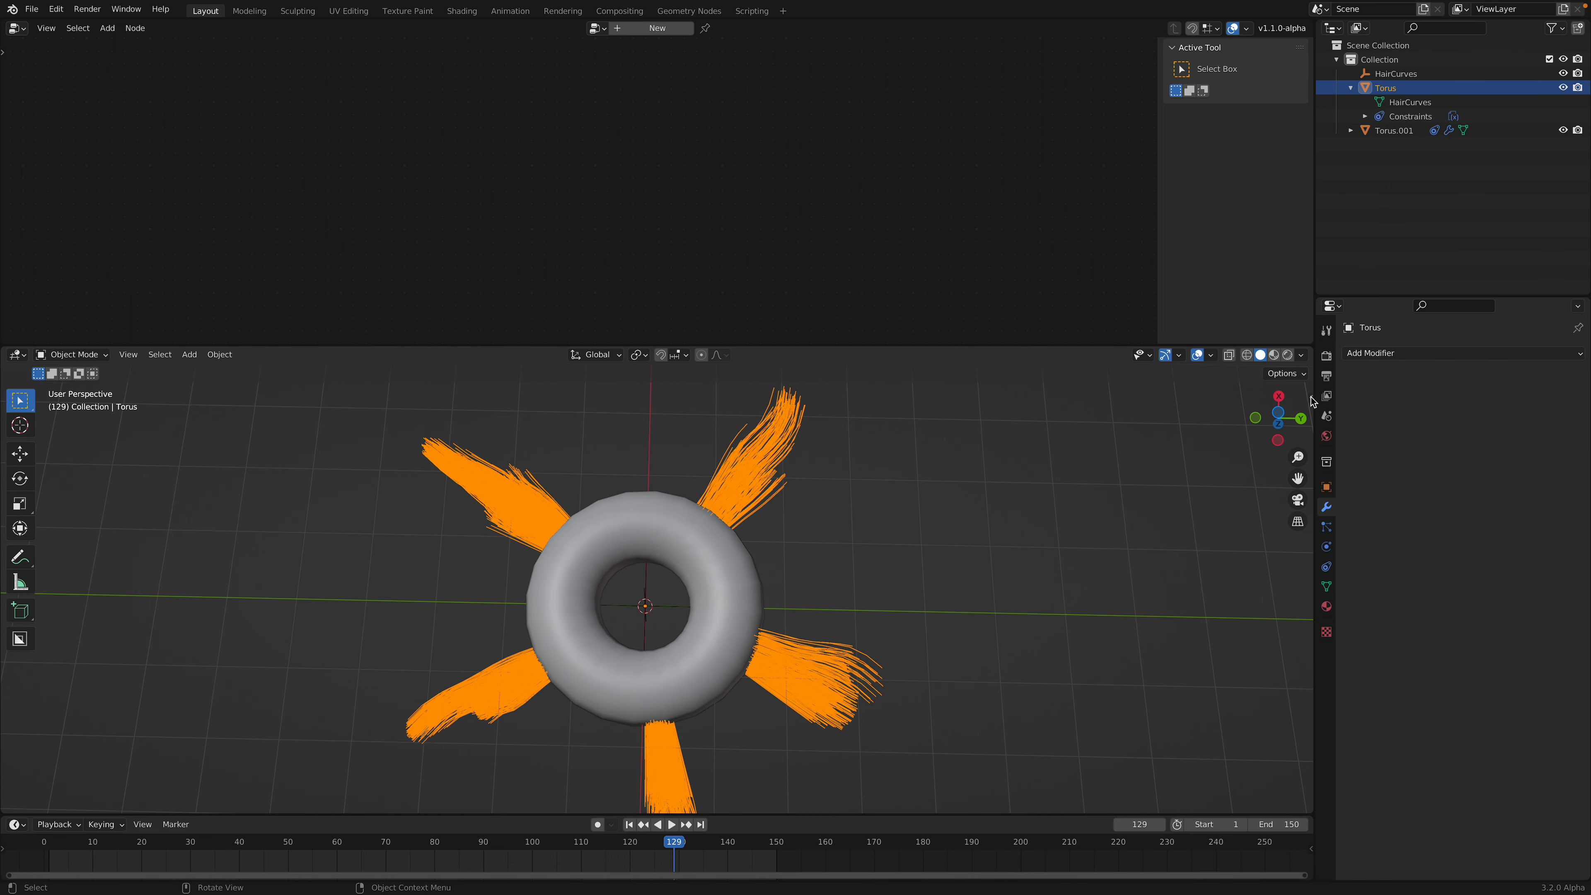
Add a Skin modifier to the converted hair mesh and mark its selected vertices as roots in Edit Mode
click(1413, 355)
click(1313, 584)
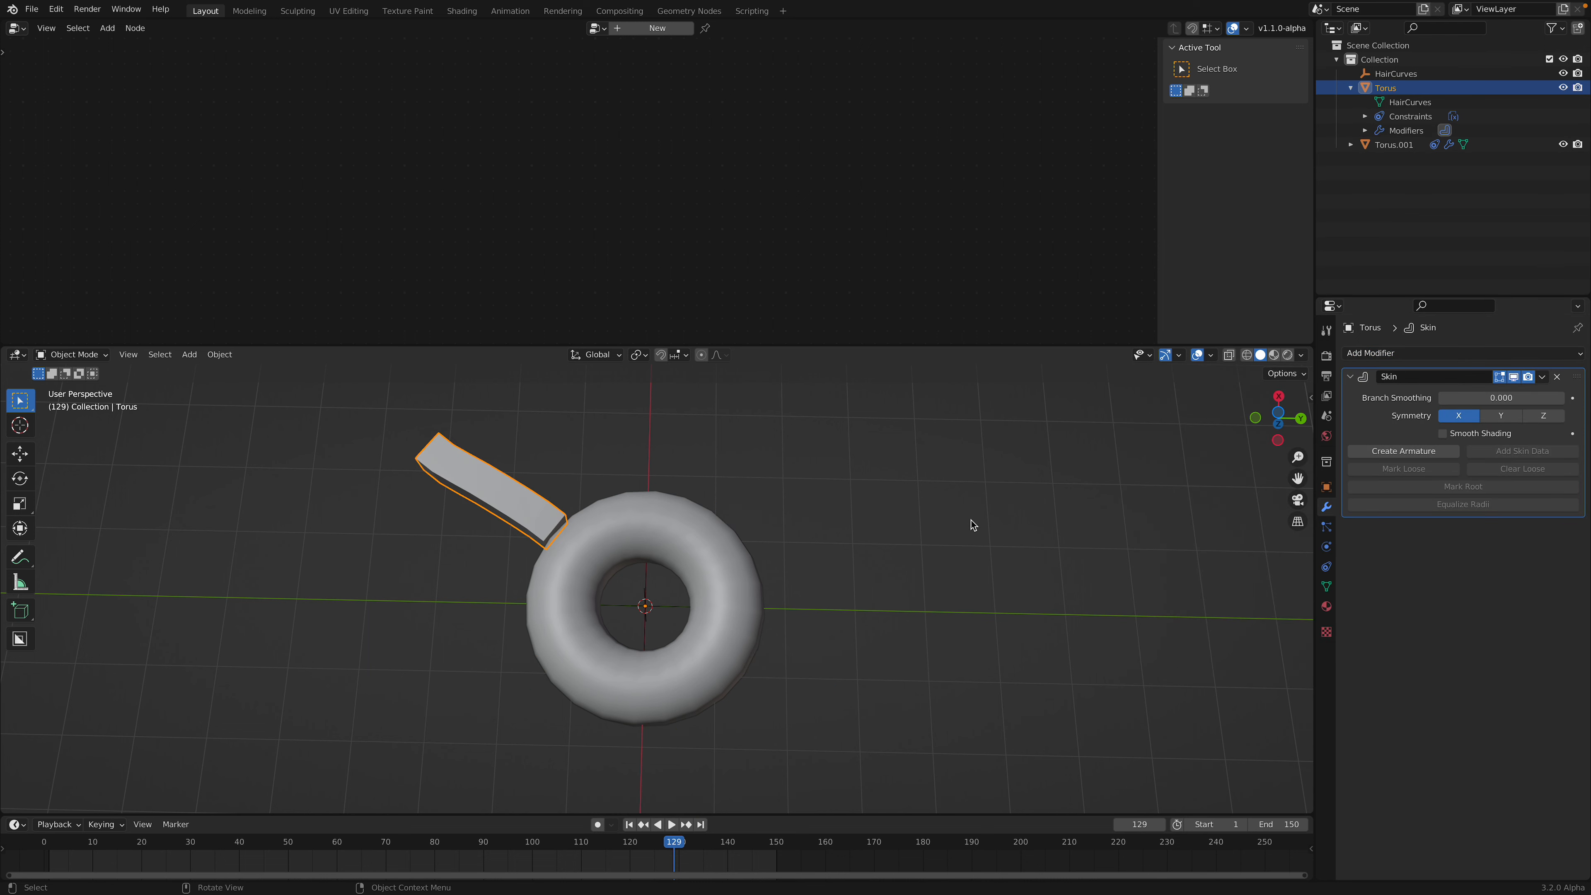
key(Tab)
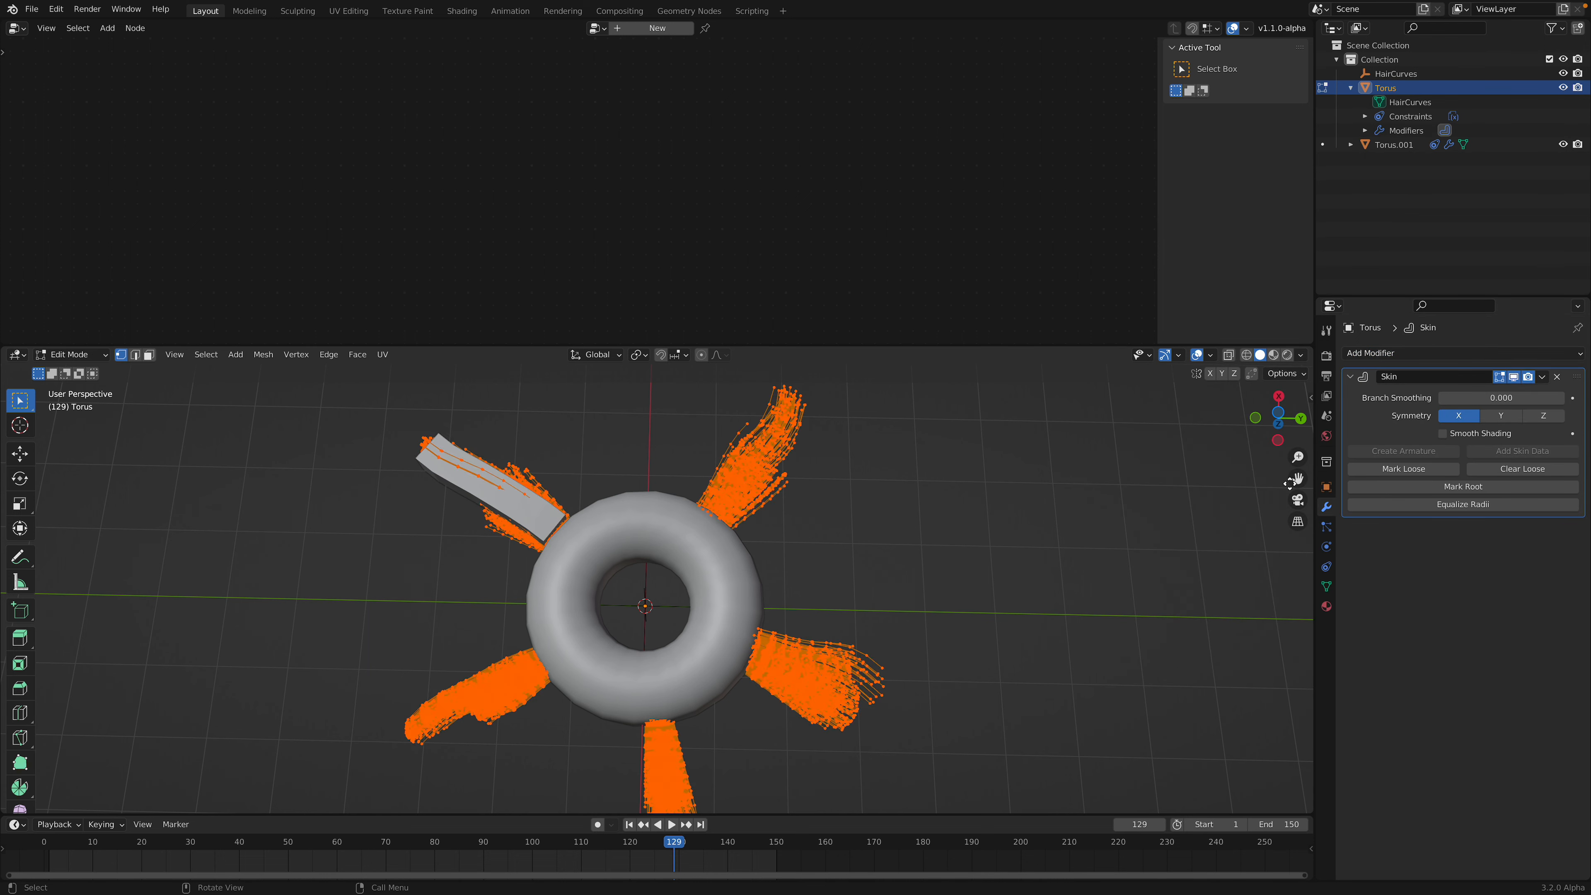
click(1396, 488)
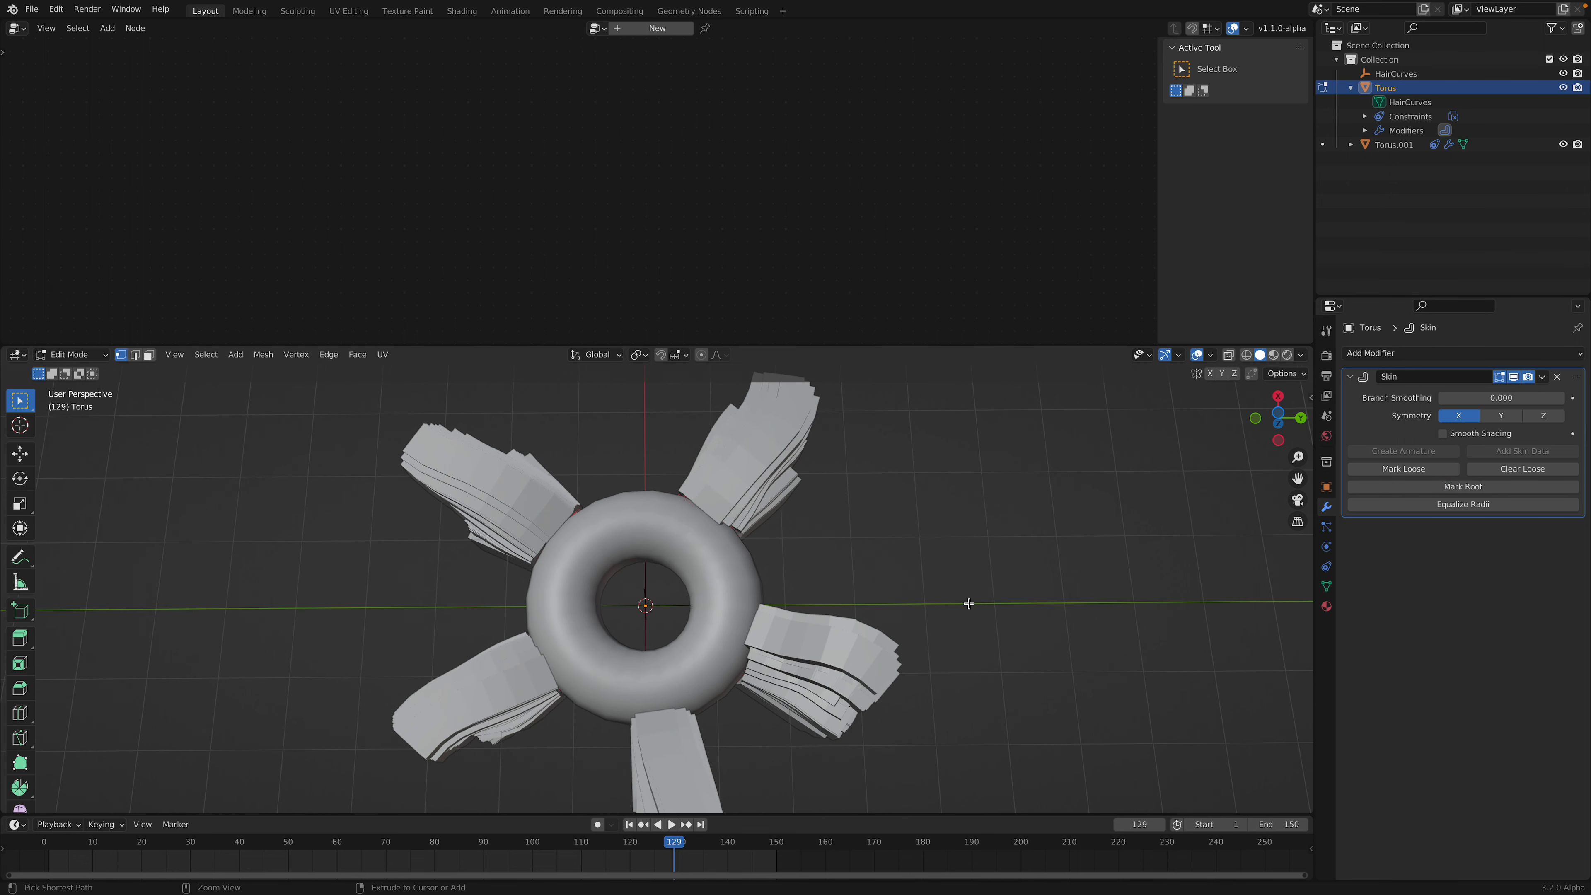
middle_drag(744, 492, 777, 456)
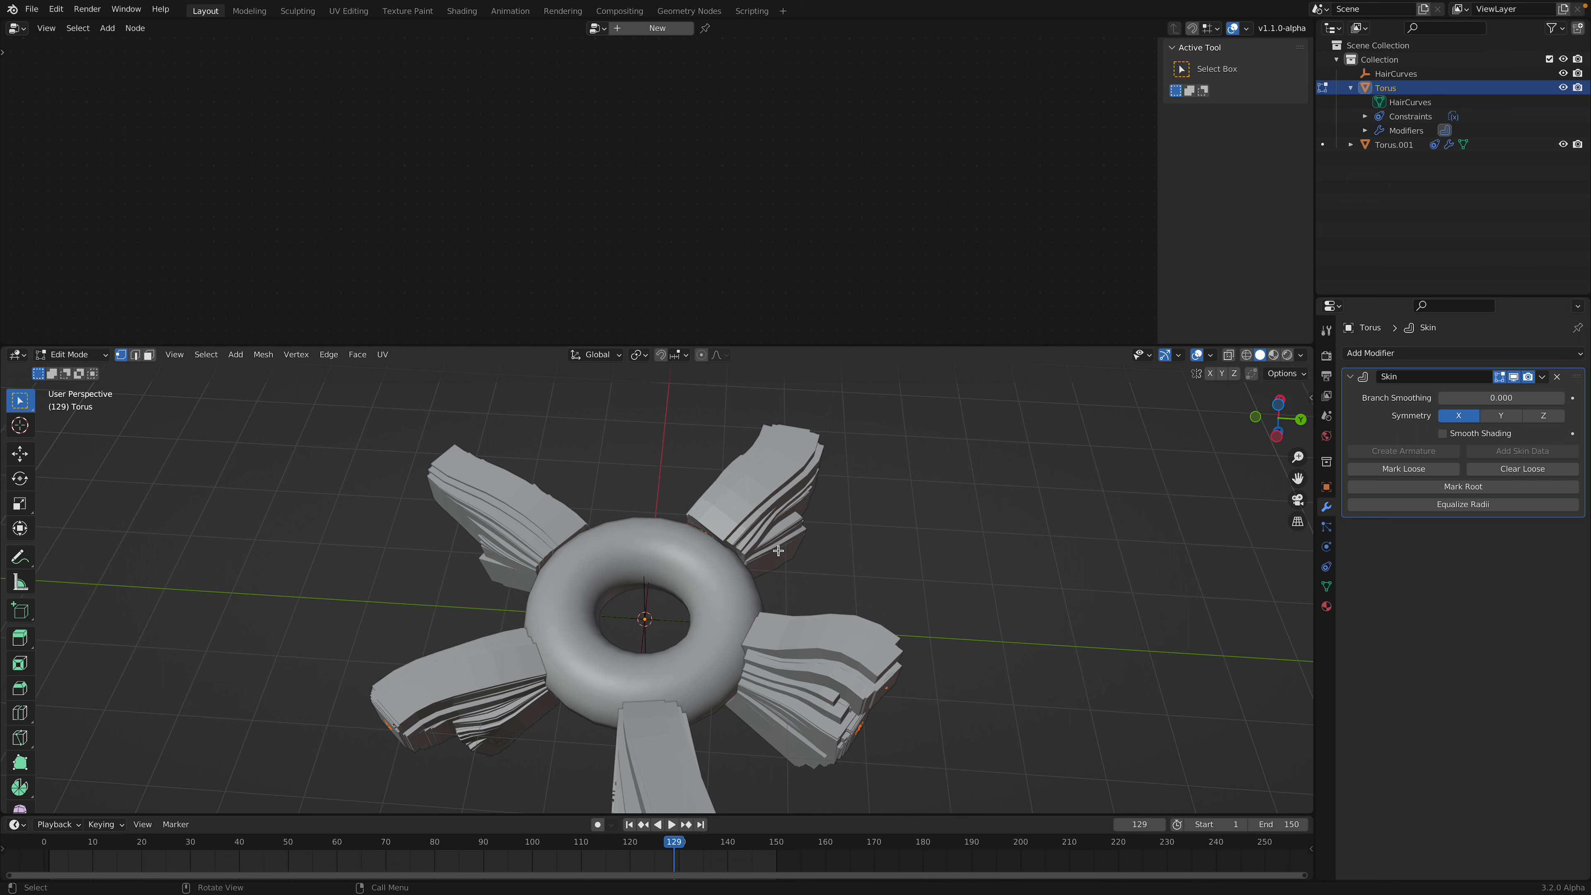
Return to Object Mode and create an armature from the Skin modifier of the hair mesh
key(Tab)
middle_drag(781, 551, 827, 520)
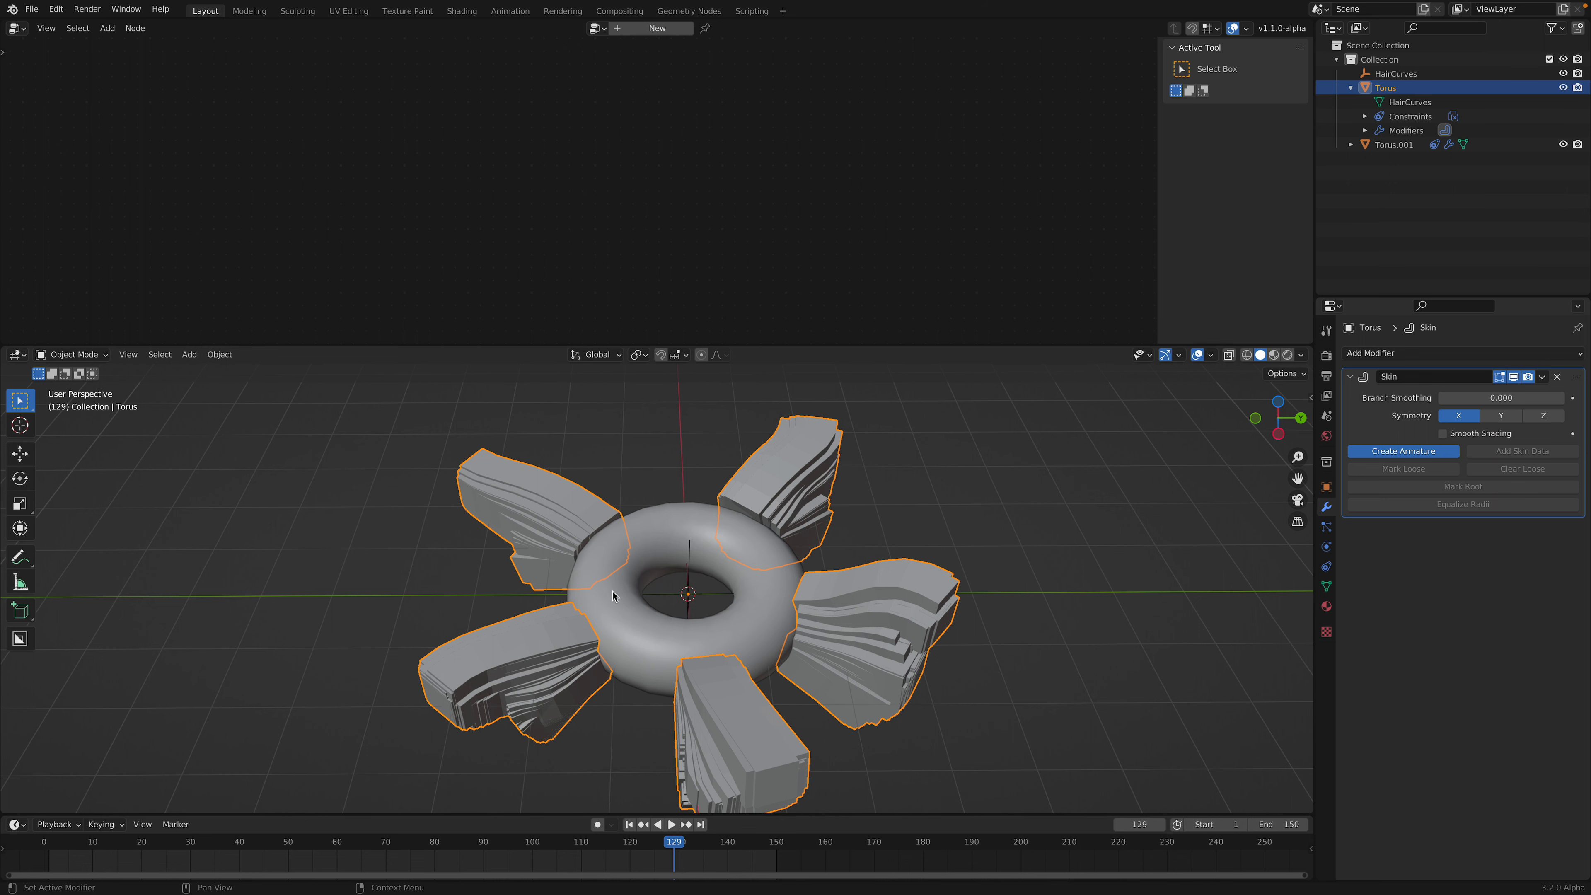
middle_drag(699, 549, 695, 492)
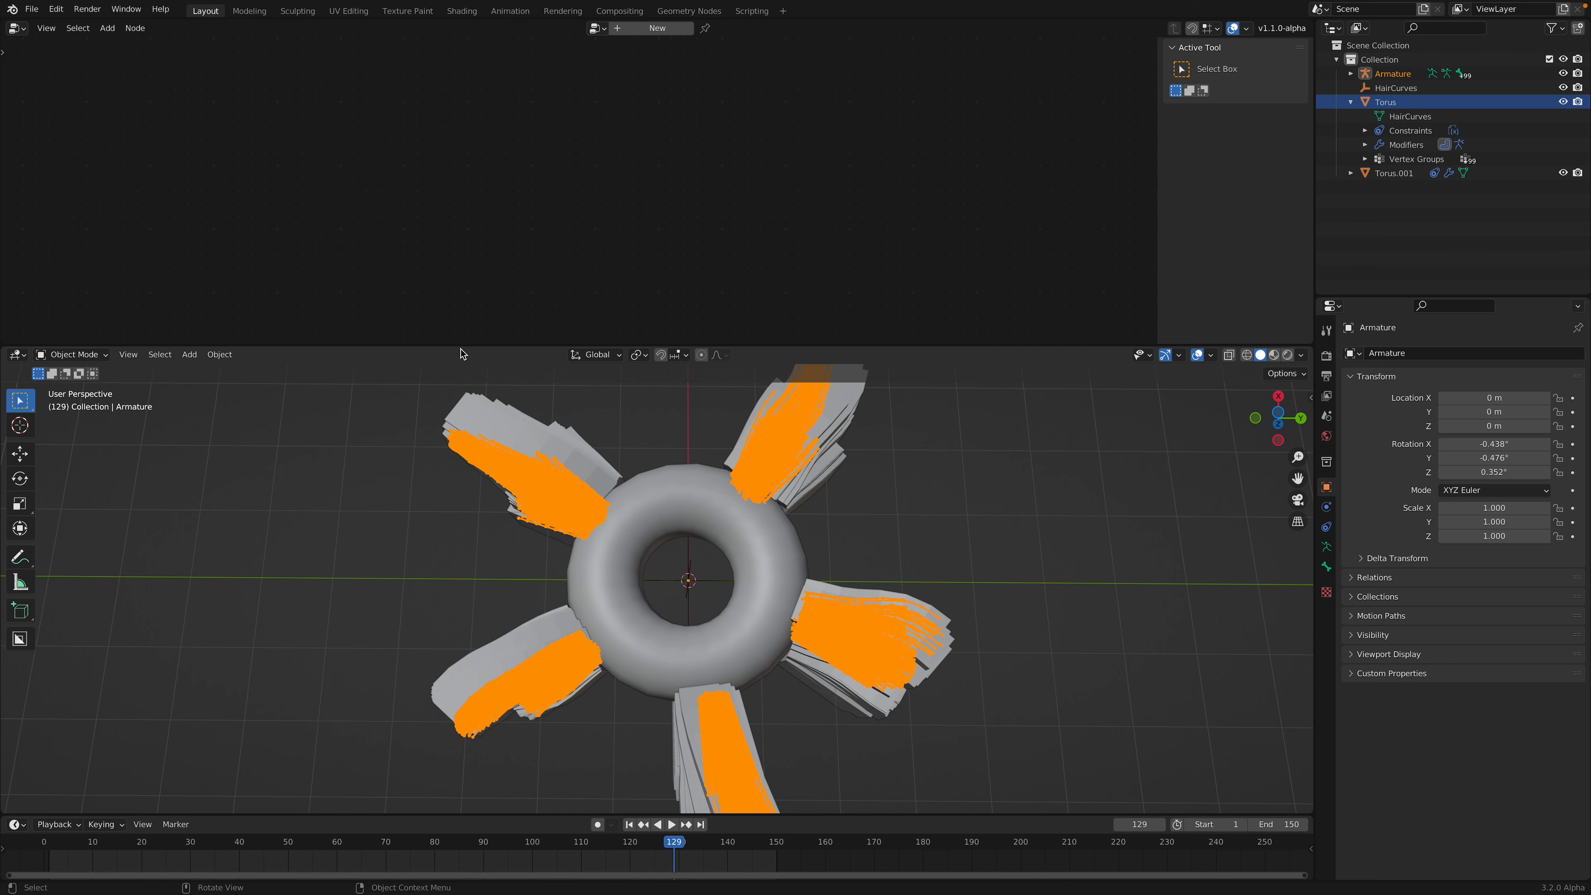
Enlarge the 3D viewport by shrinking the node editor area, and deselect the armature
drag(460, 354, 511, 264)
click(648, 340)
middle_drag(648, 339, 814, 487)
scroll(814, 486, up, 4)
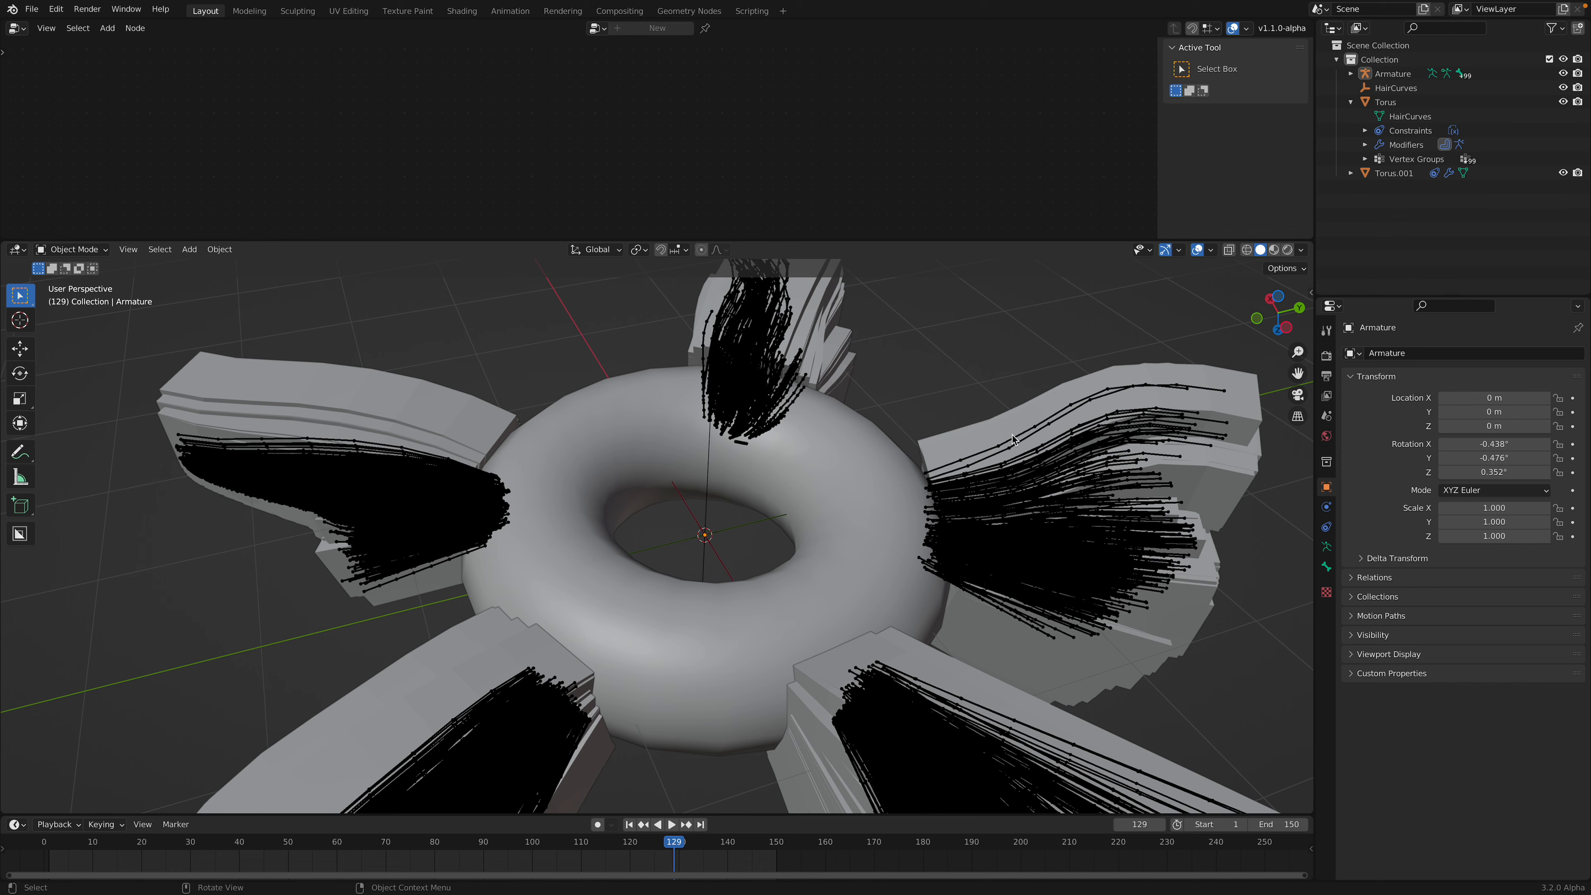
Examine the armature bones running along the skinned hair tufts from several angles and distances
middle_drag(1087, 419, 1055, 476)
middle_drag(697, 382, 762, 437)
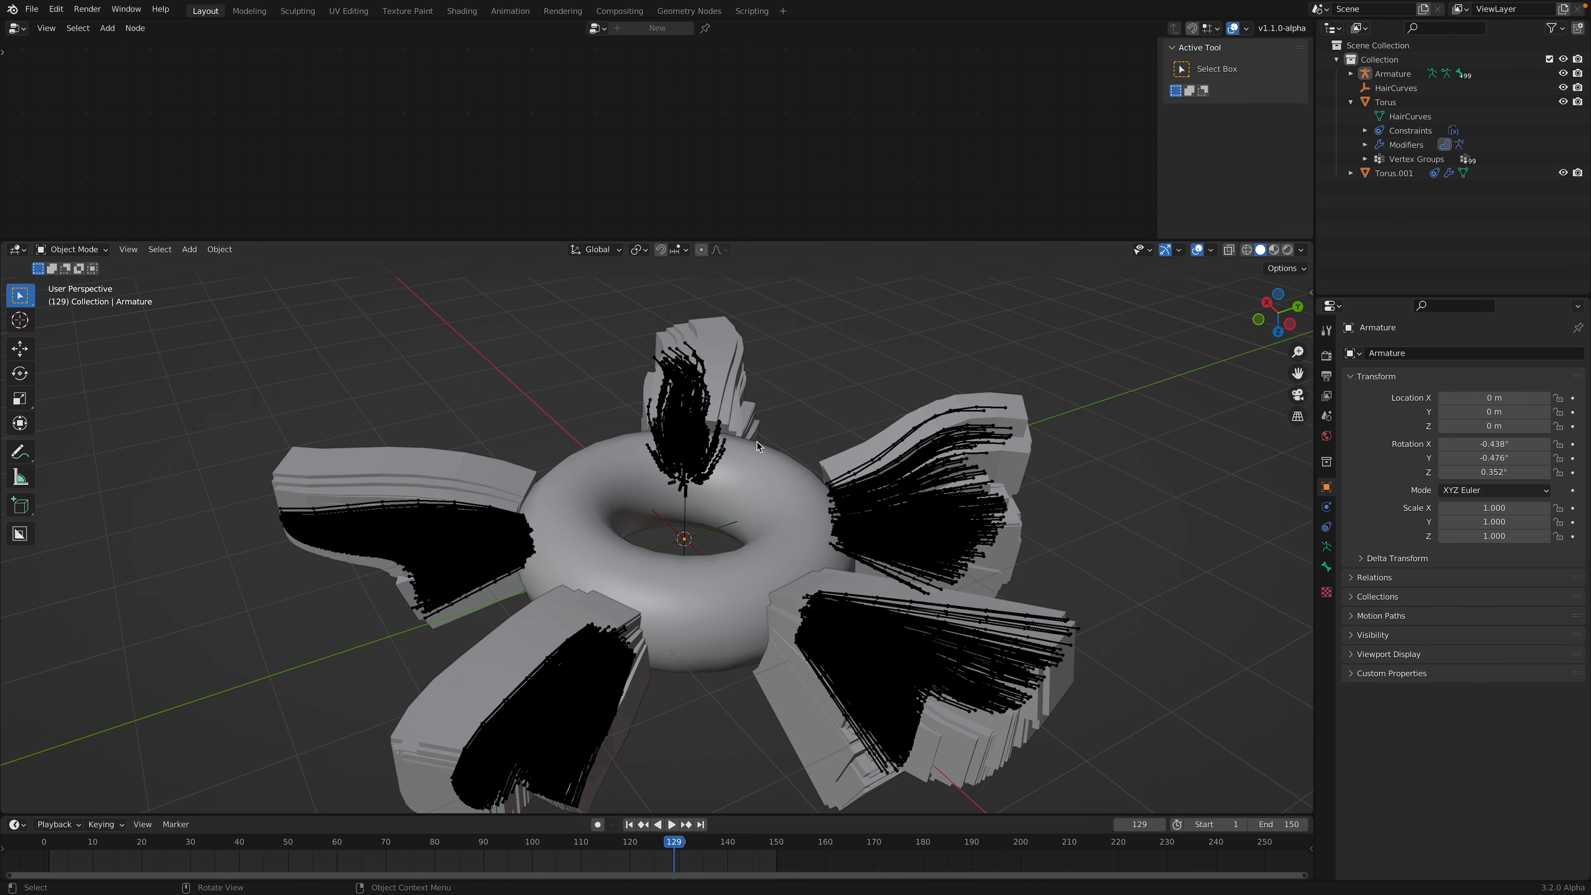
middle_drag(629, 451, 630, 452)
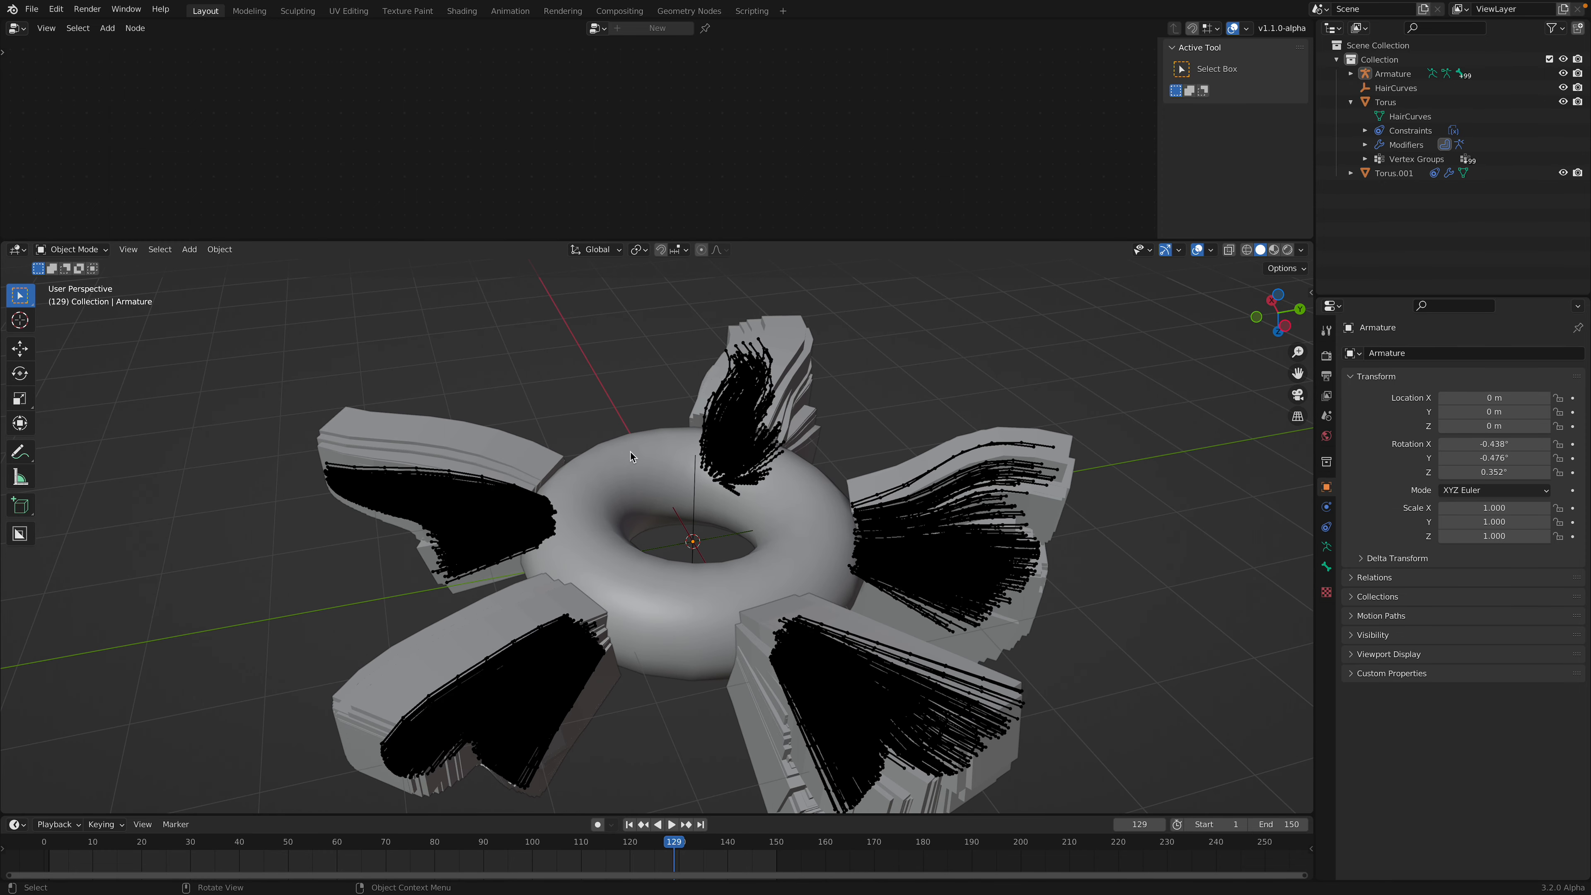
middle_drag(738, 377, 718, 327)
scroll(817, 383, down, 1)
middle_drag(775, 426, 777, 368)
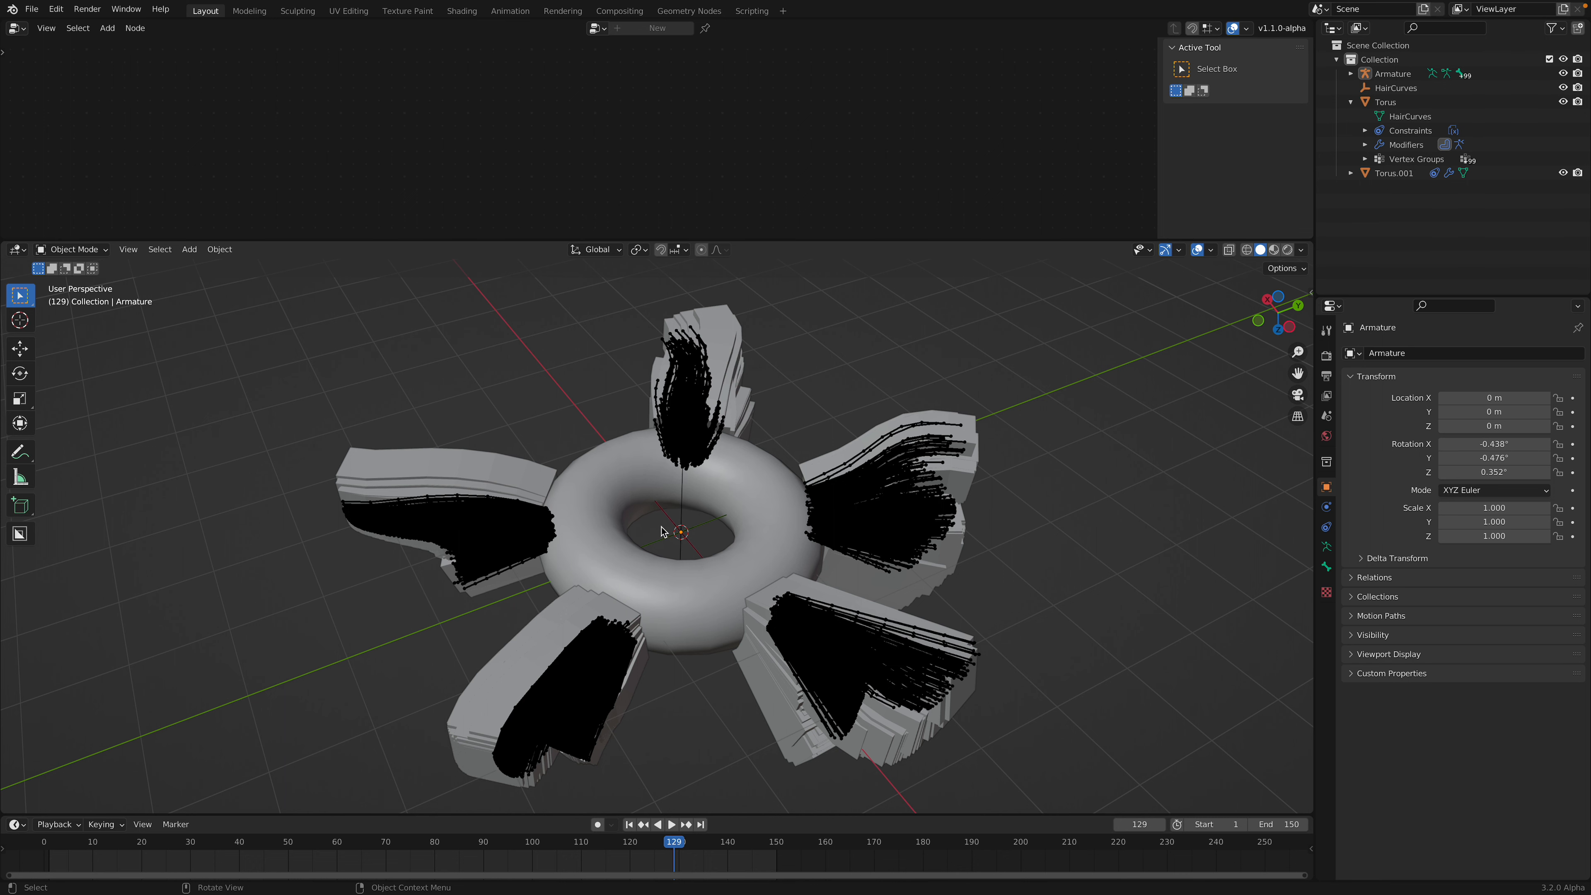
middle_drag(654, 584, 637, 576)
scroll(651, 566, up, 2)
middle_drag(759, 480, 789, 502)
scroll(789, 503, up, 2)
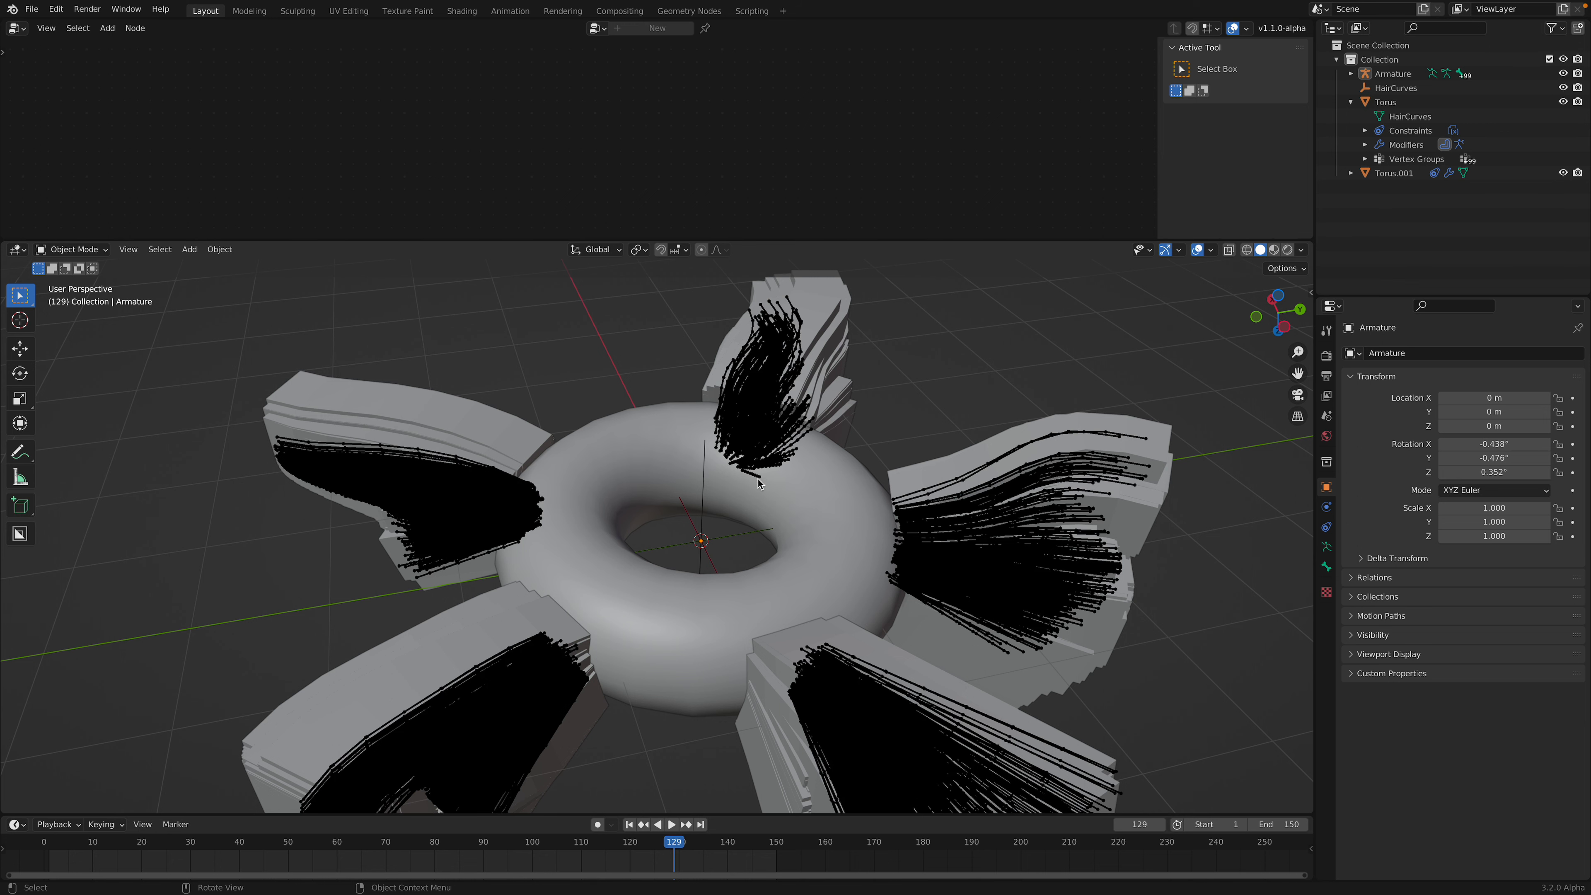
scroll(742, 501, down, 2)
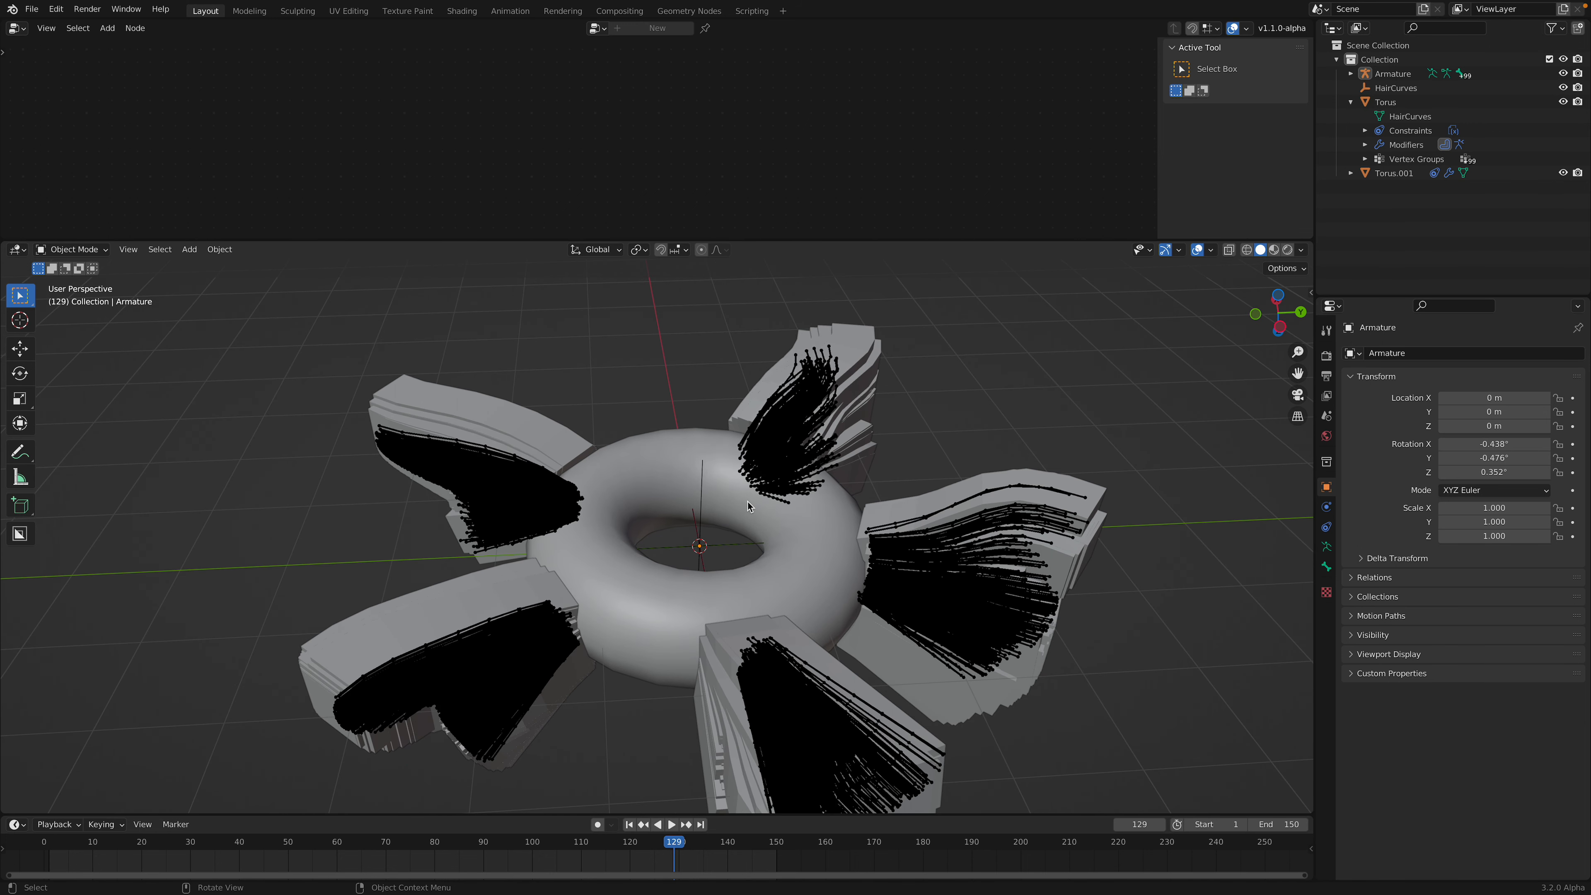